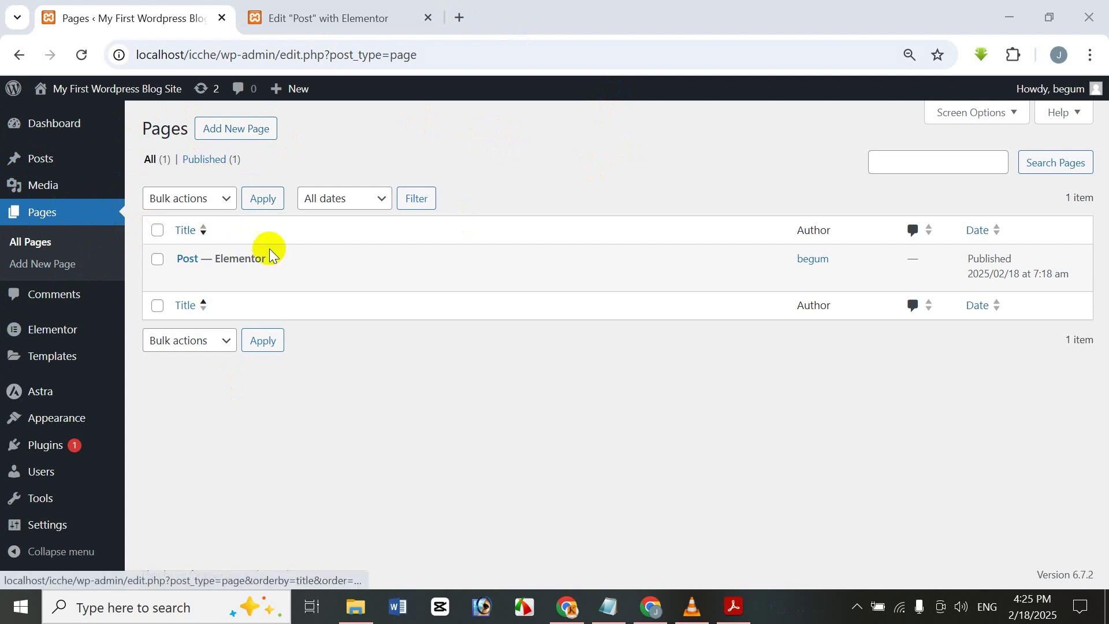
Step: Switch to the Post page's Elementor editor and add a Heading widget below the post grid
mouse_move(349, 273)
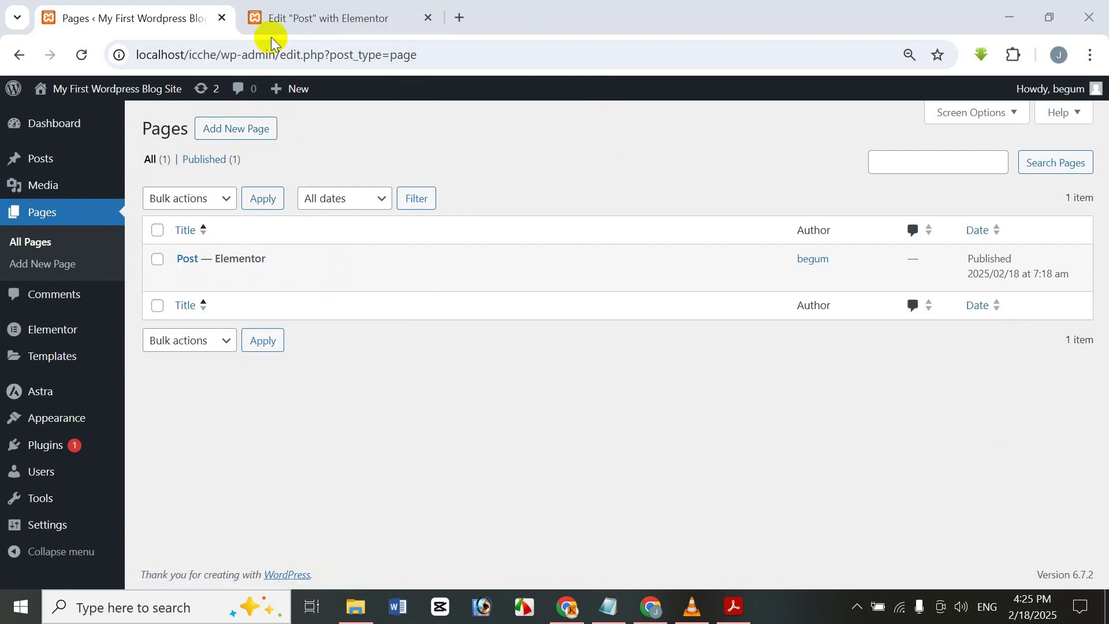
left_click(269, 8)
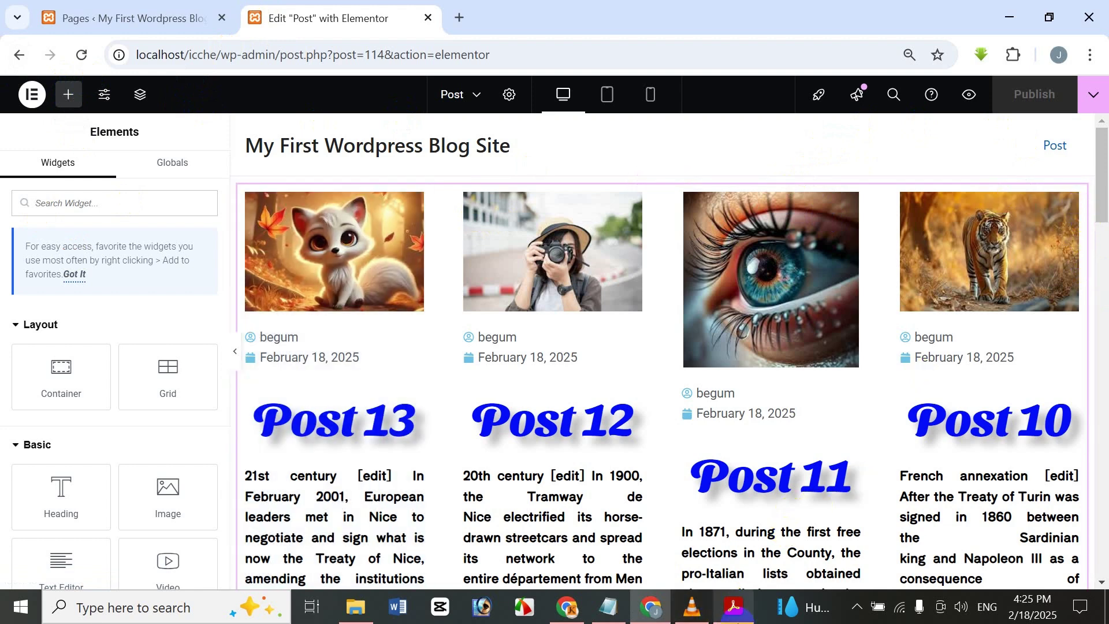
mouse_move(734, 614)
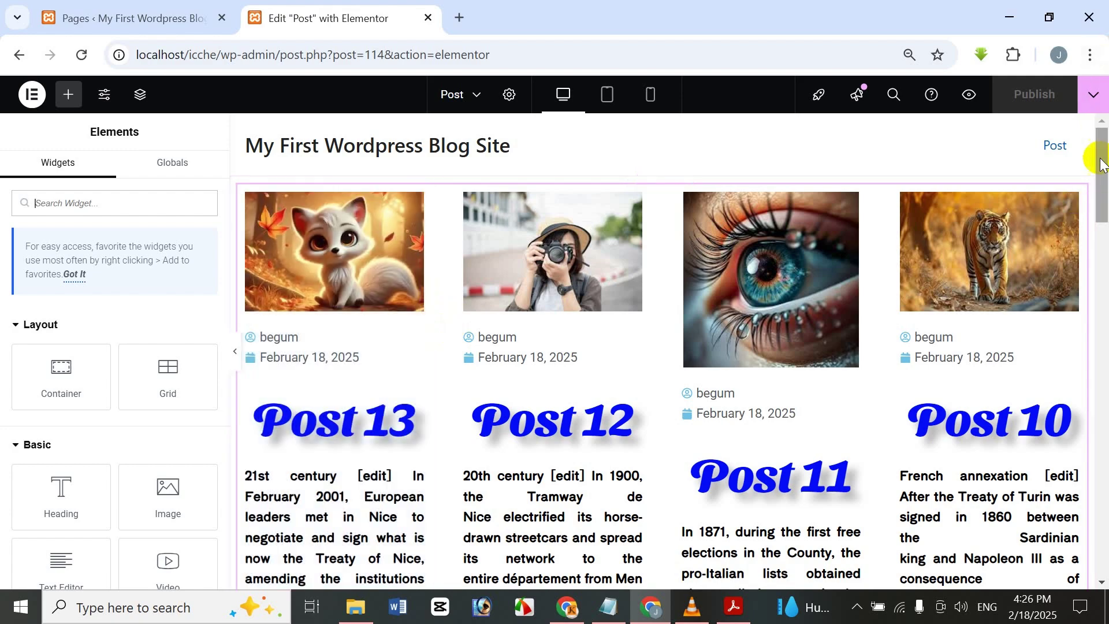
left_click_drag(1103, 173, 1075, 490)
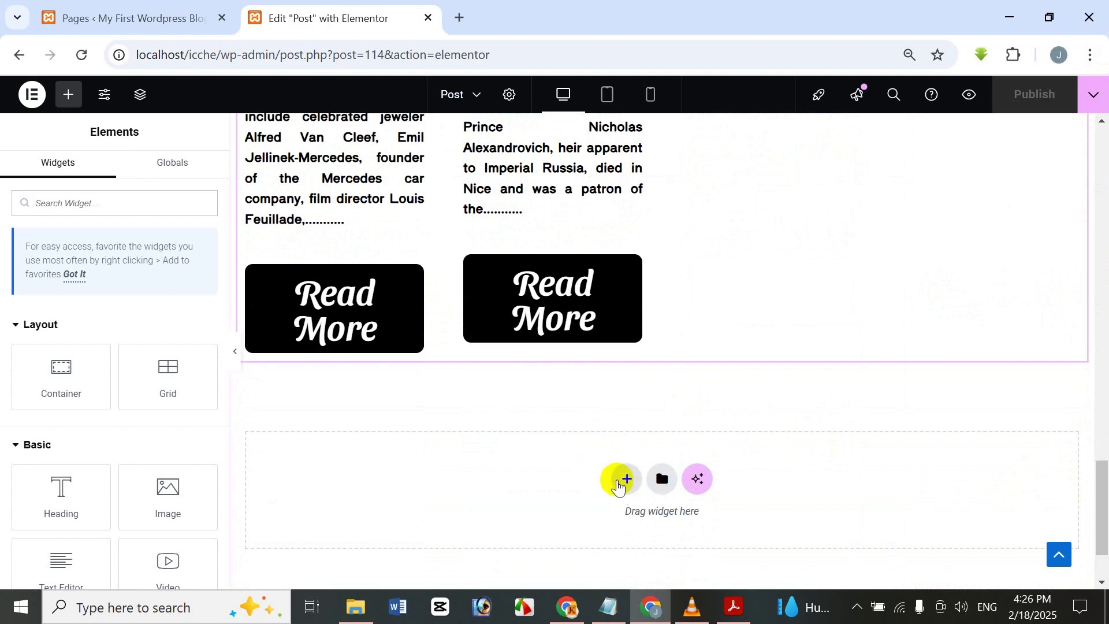
left_click(620, 483)
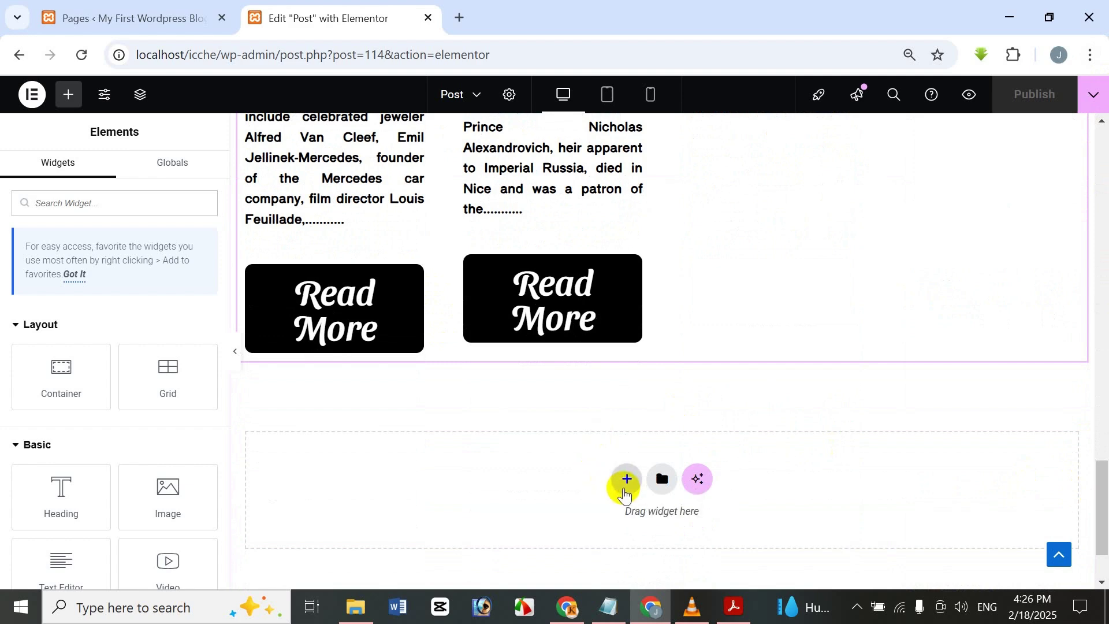
scroll(70, 300, "down", 4)
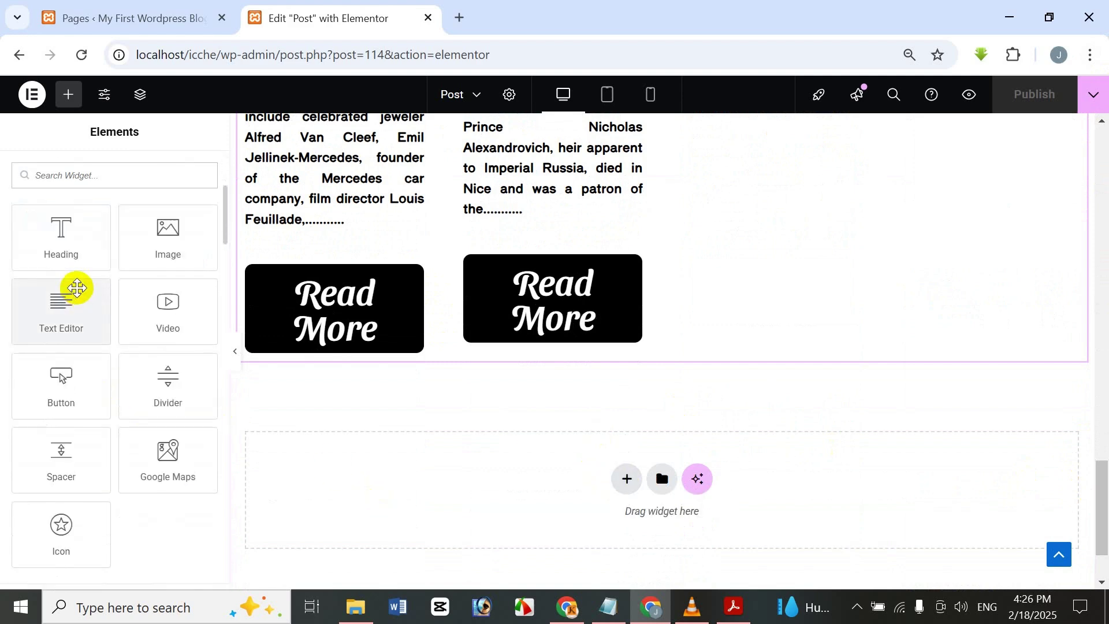
scroll(74, 284, "up", 3)
scroll(72, 268, "down", 2)
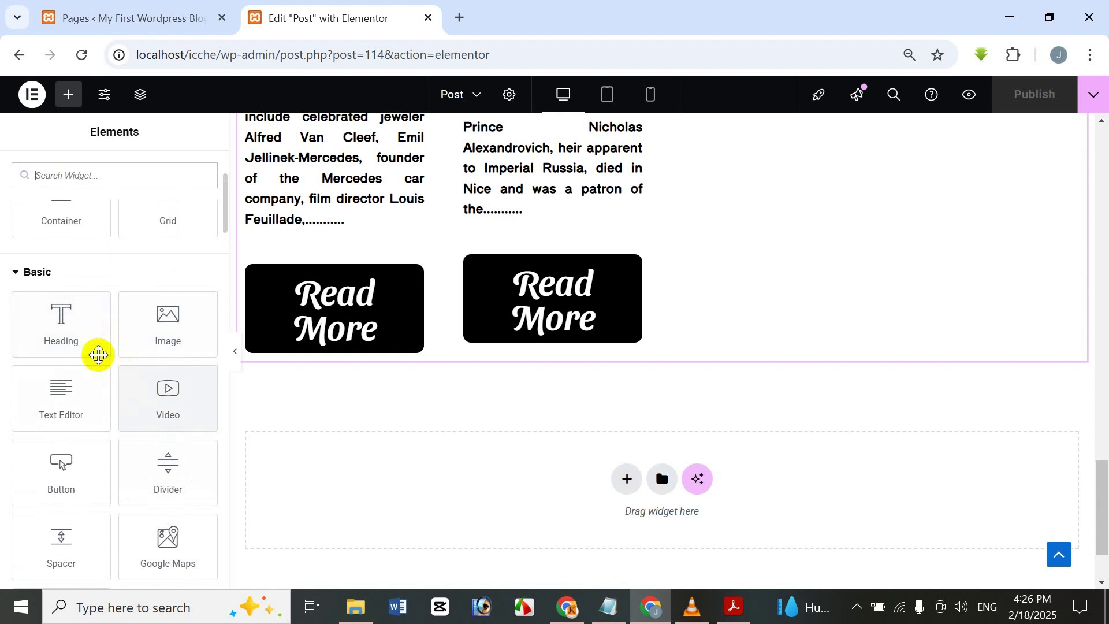
left_click_drag(86, 327, 579, 474)
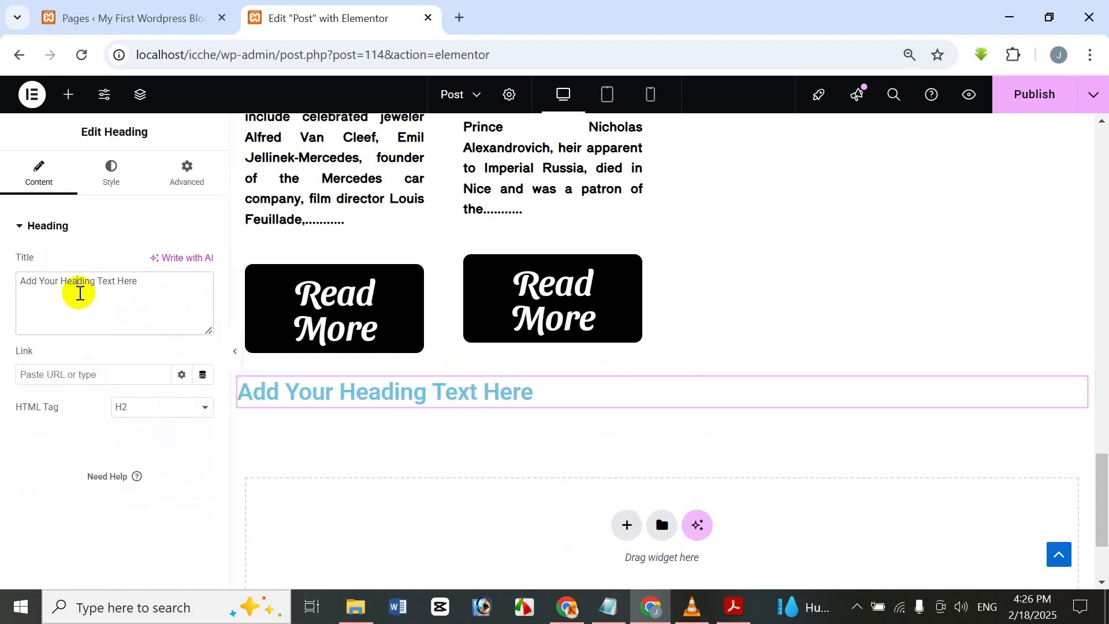
Step: Replace the heading's placeholder title with "Loop Carousal"
key("ctrl+a")
key("BackSpace")
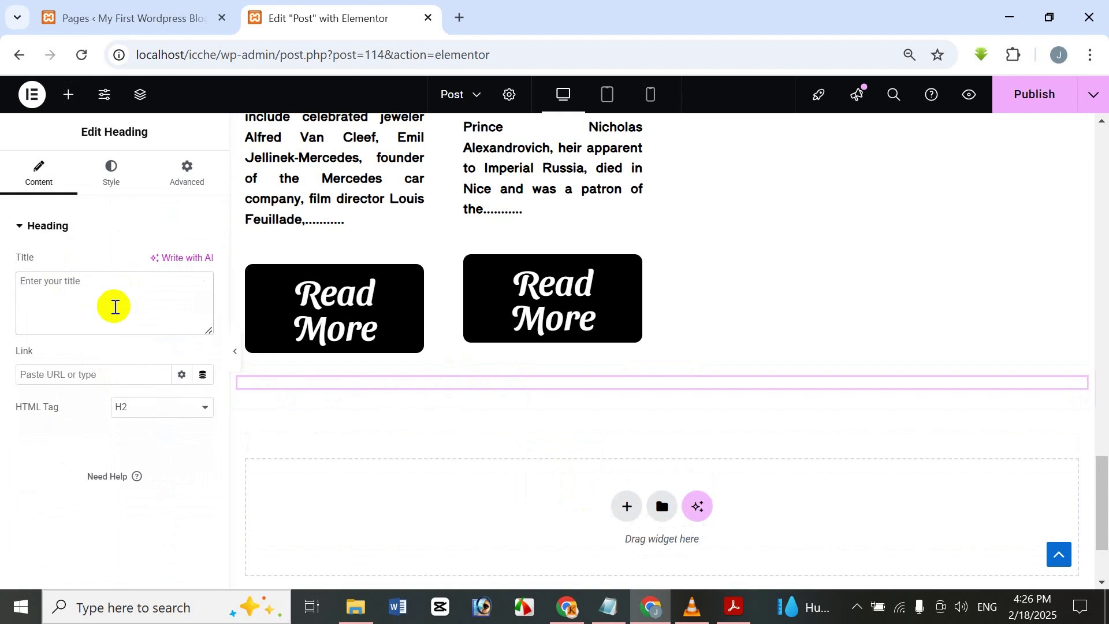
type("Lo")
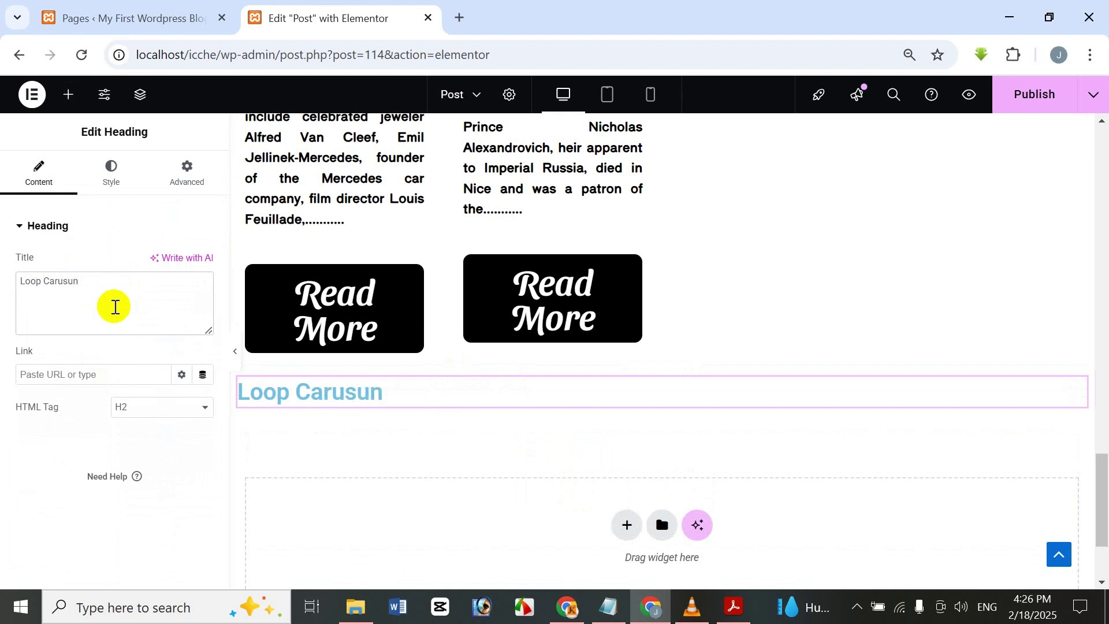
type("op Carusul")
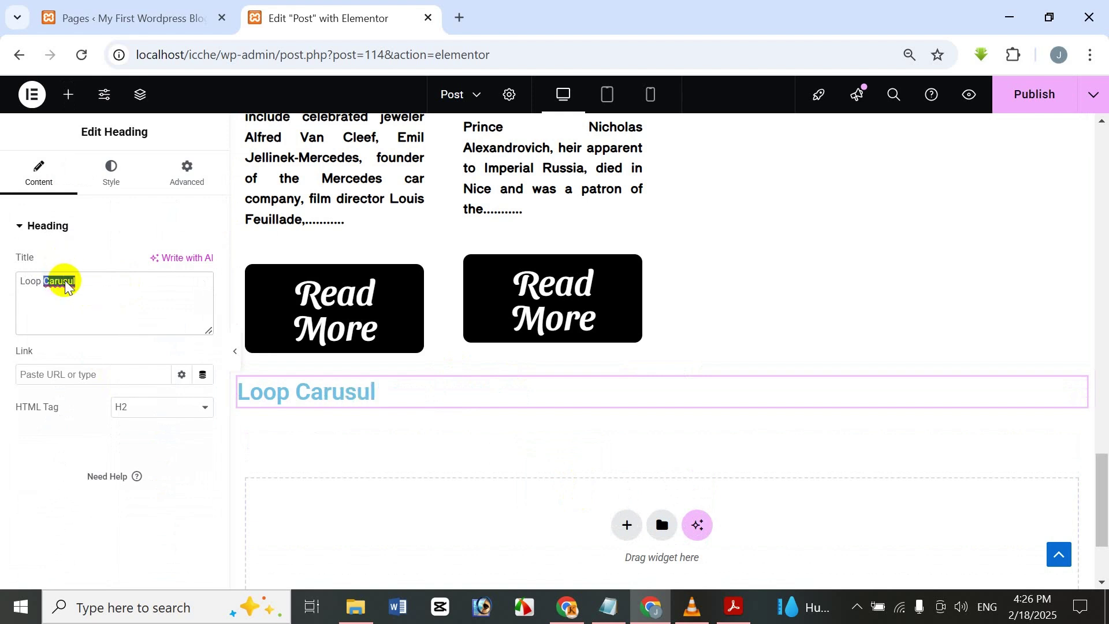
right_click(66, 283)
left_click(154, 179)
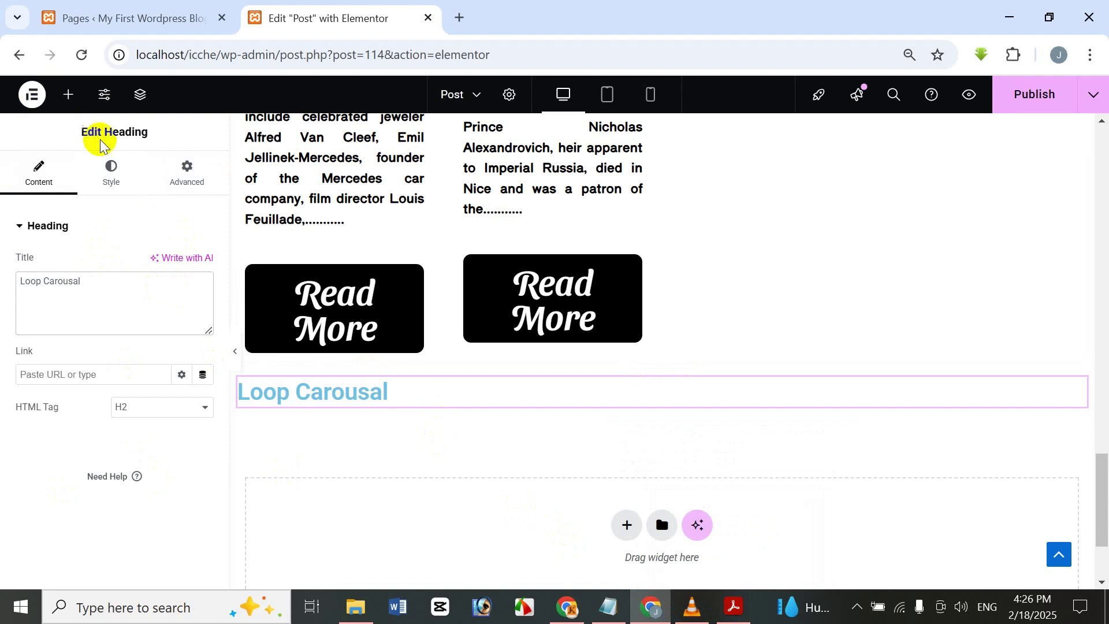
Step: Center the Loop Carousal heading and set its text color to blue #1600FF
left_click(126, 180)
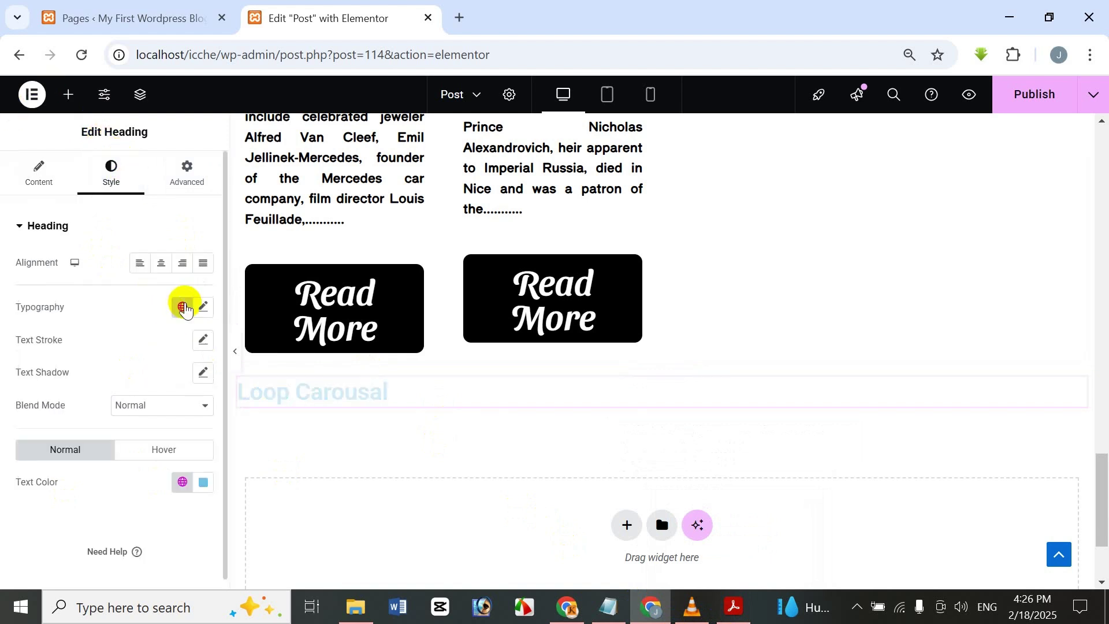
left_click(161, 263)
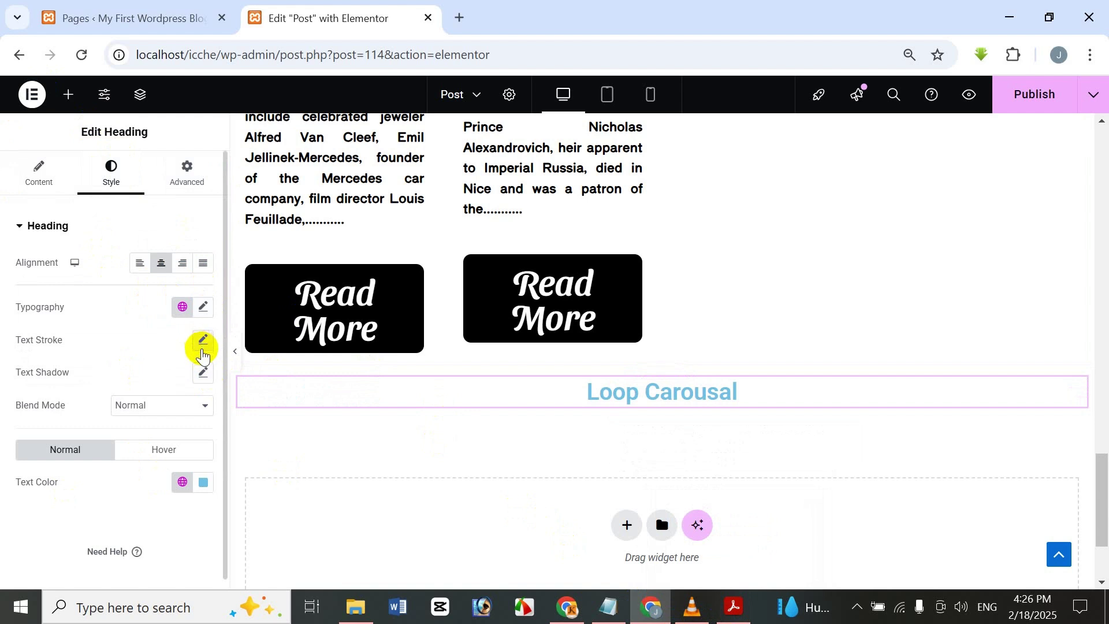
left_click(203, 483)
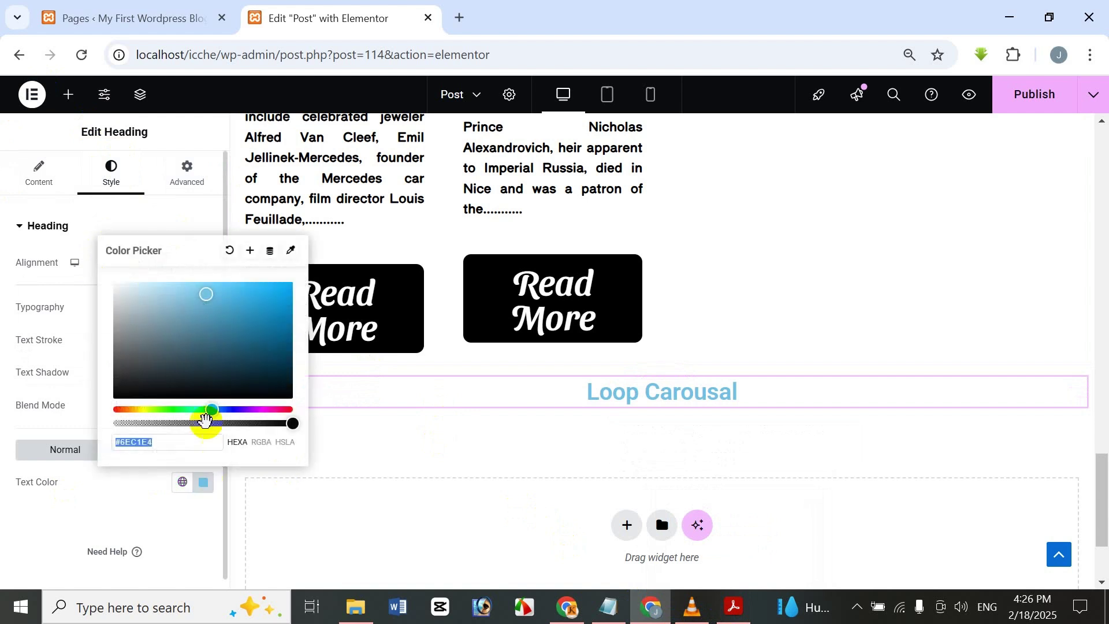
left_click_drag(214, 344, 232, 353)
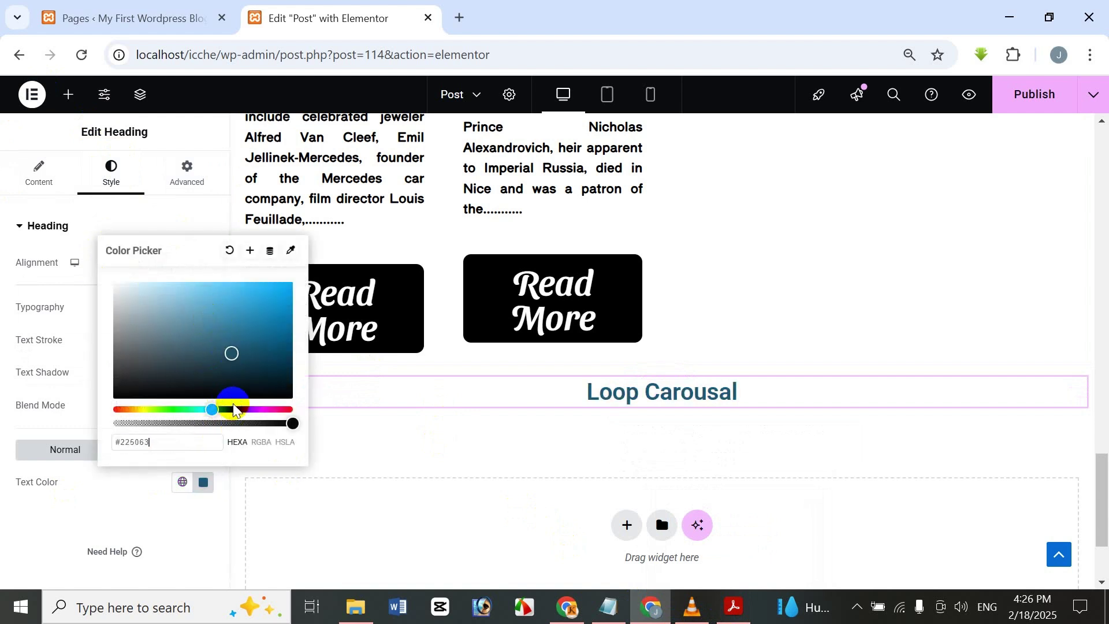
left_click_drag(230, 410, 234, 409)
left_click_drag(237, 347, 297, 258)
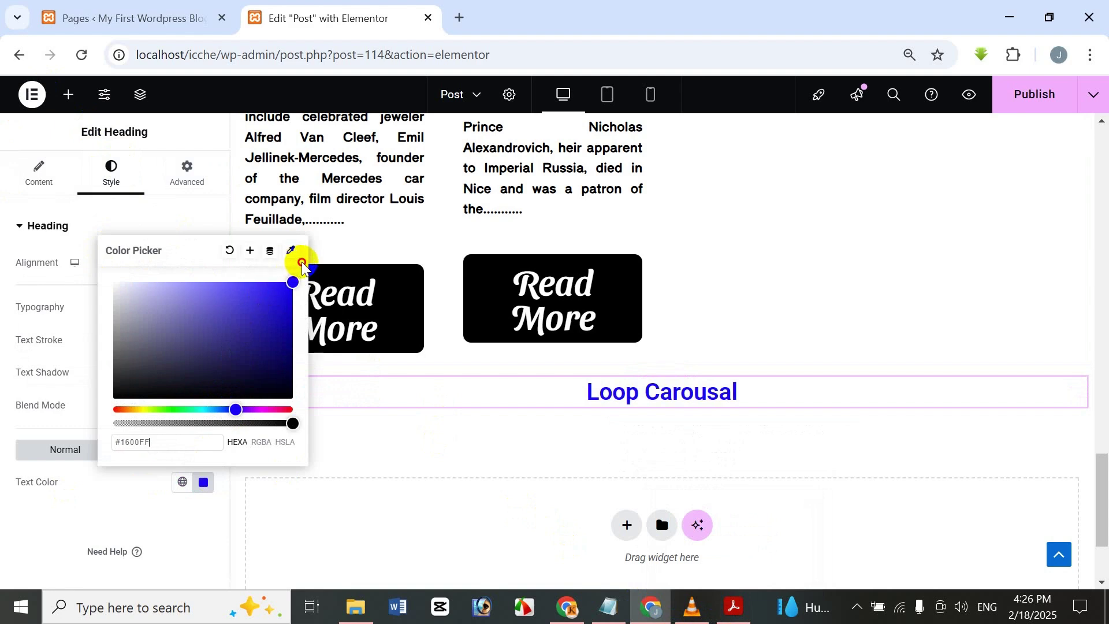
left_click(120, 505)
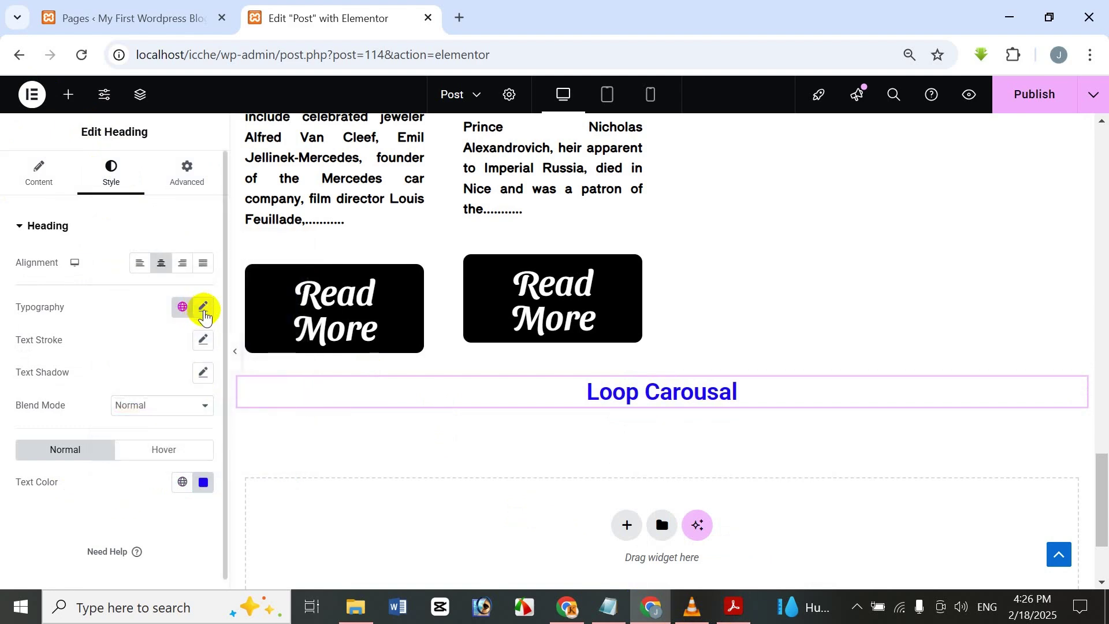
Step: Set the heading's typography size to 49 px and its font family to Rubik Storm
left_click(207, 324)
left_click_drag(29, 428, 60, 432)
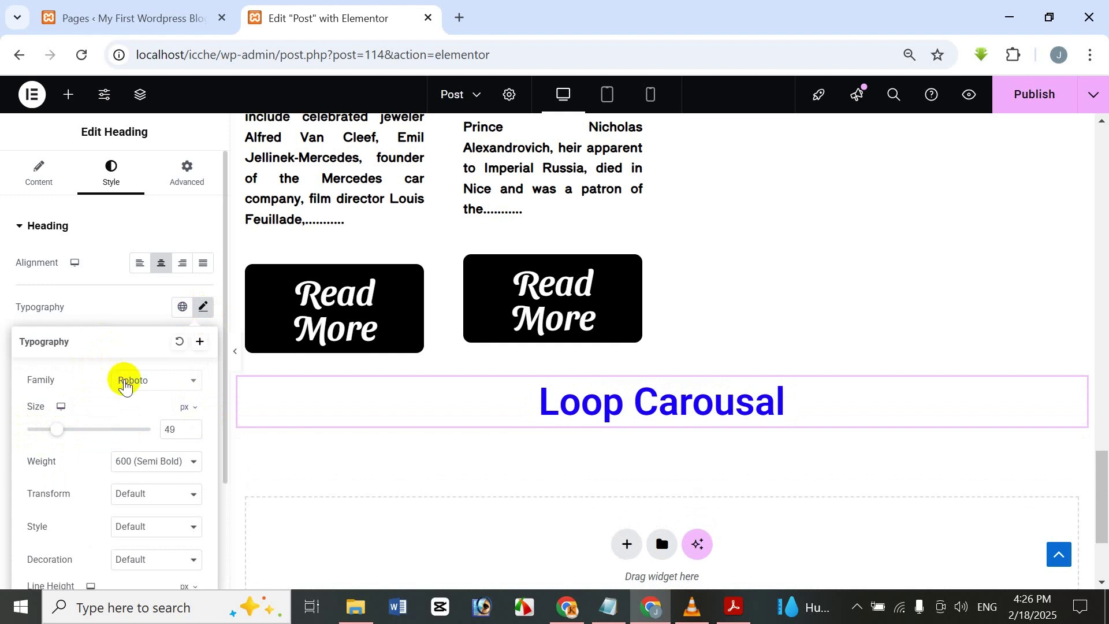
left_click(127, 381)
scroll(145, 503, "down", 10)
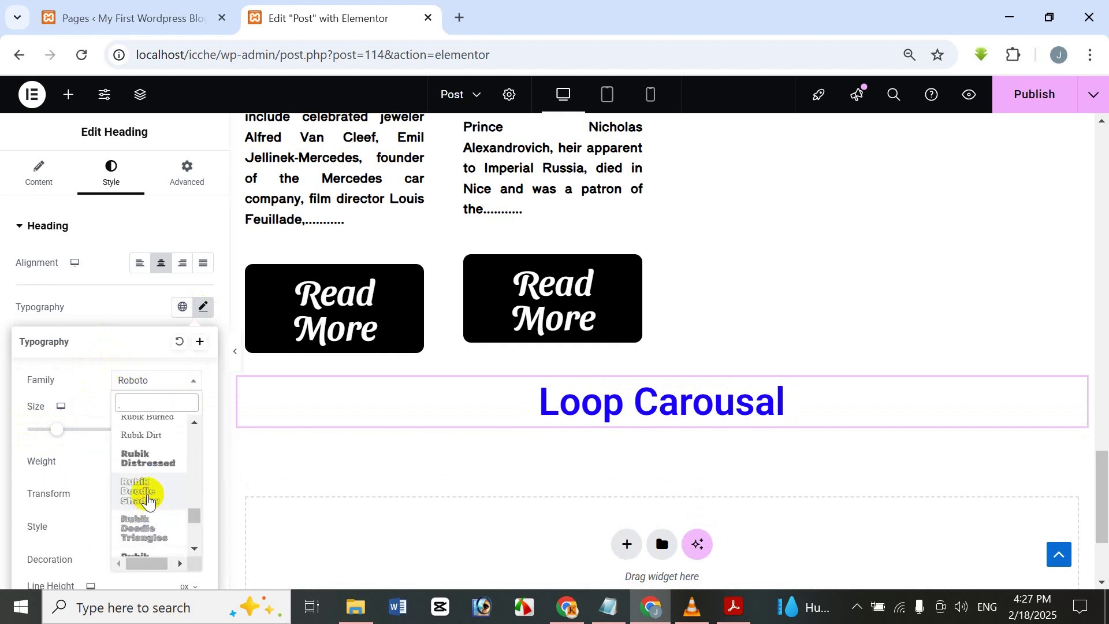
left_click(158, 509)
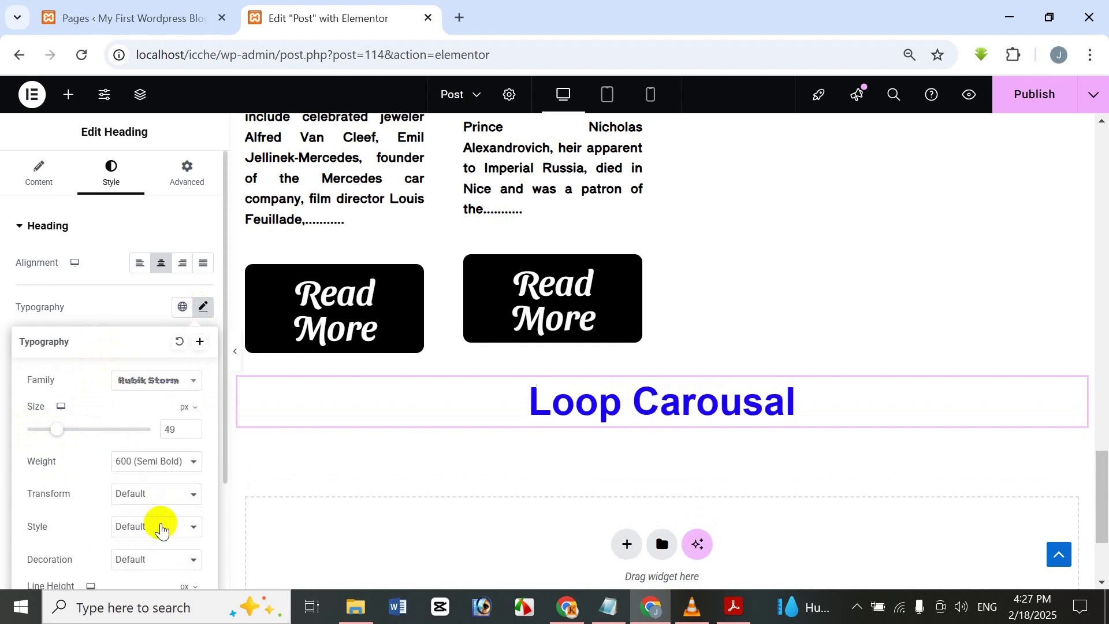
Step: Change the heading's font family to Saira and close the typography settings
left_click(156, 381)
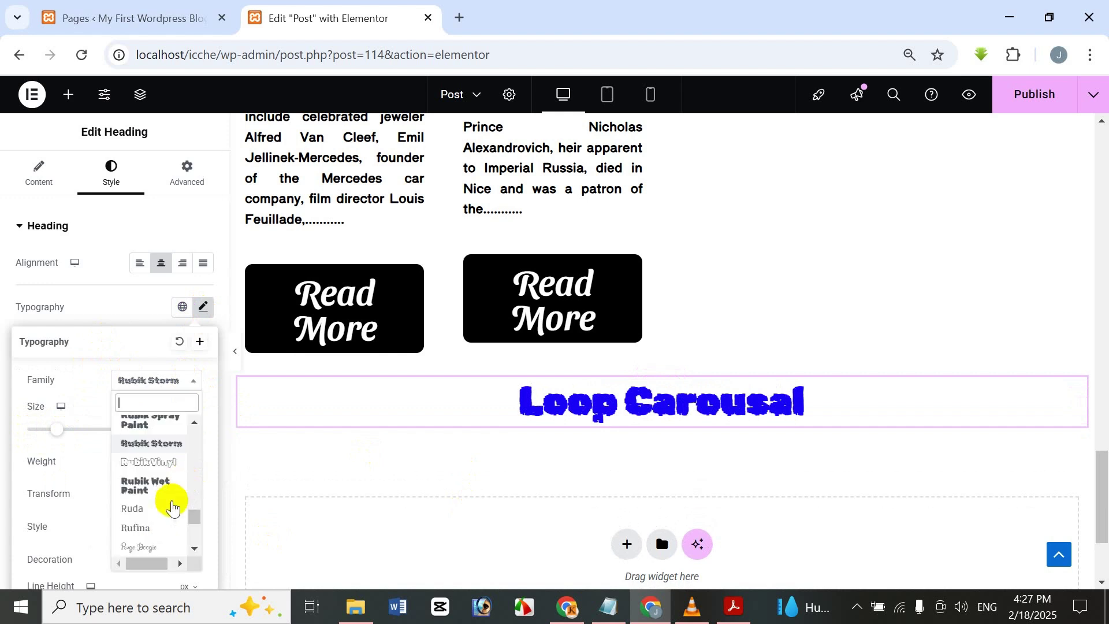
scroll(145, 514, "down", 5)
left_click(147, 514)
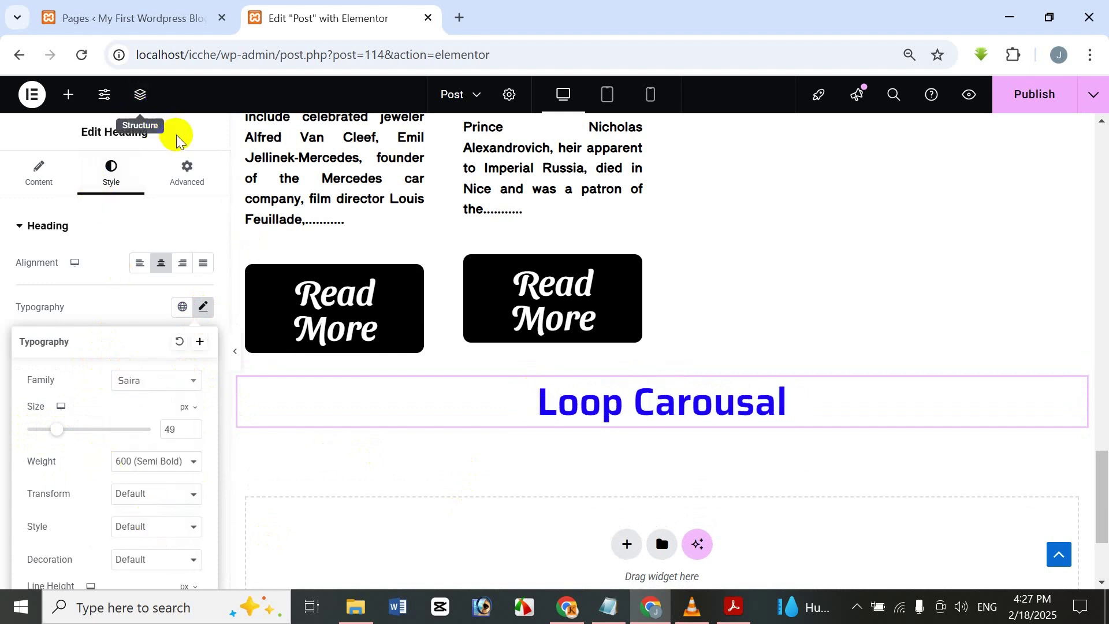
left_click(155, 146)
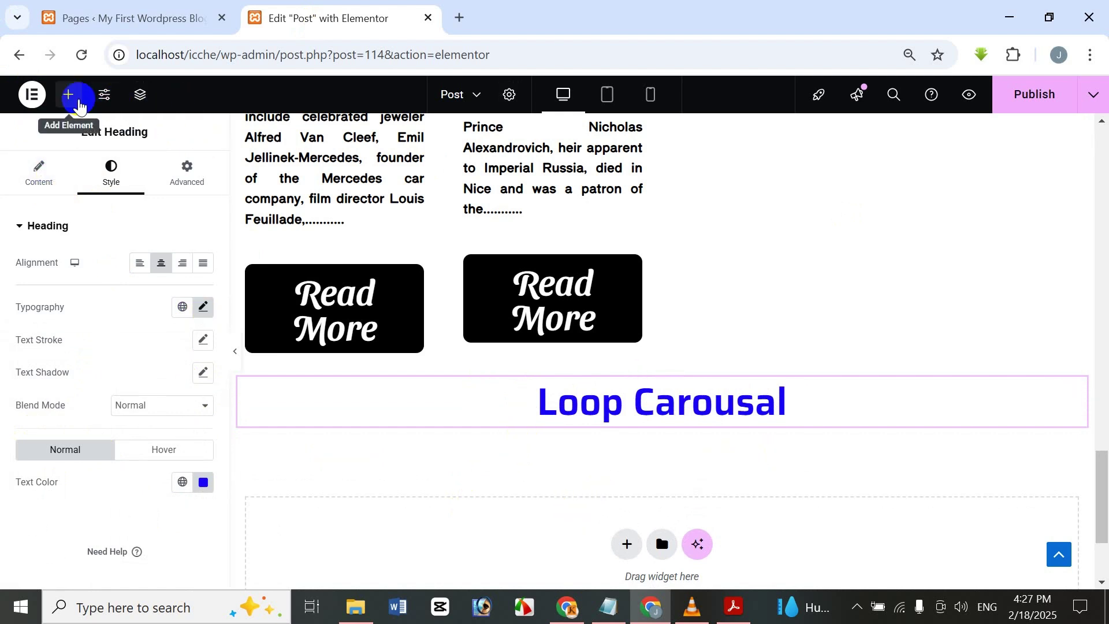
Step: Add a Loop Carousel widget from the Pro elements directly below the Loop Carousal heading
left_click(79, 107)
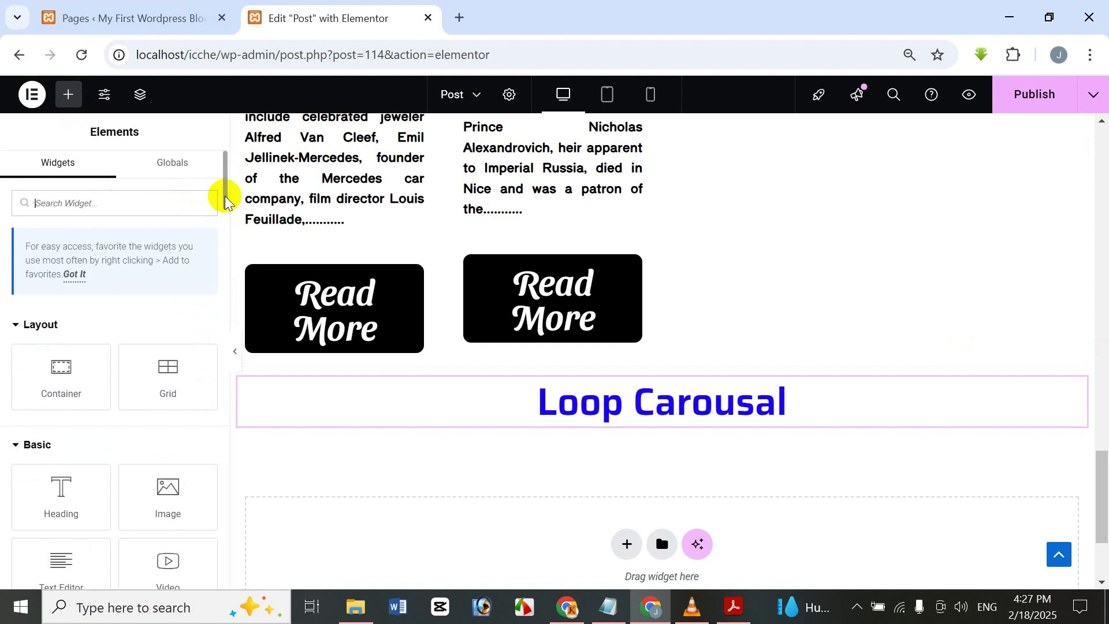
left_click_drag(225, 199, 223, 285)
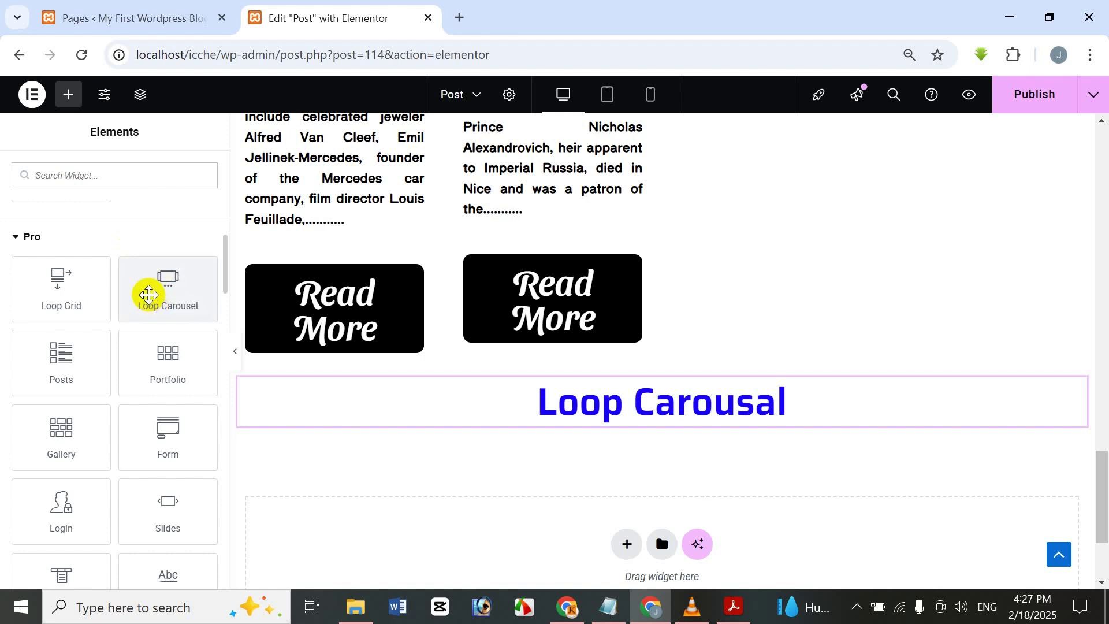
left_click(148, 296)
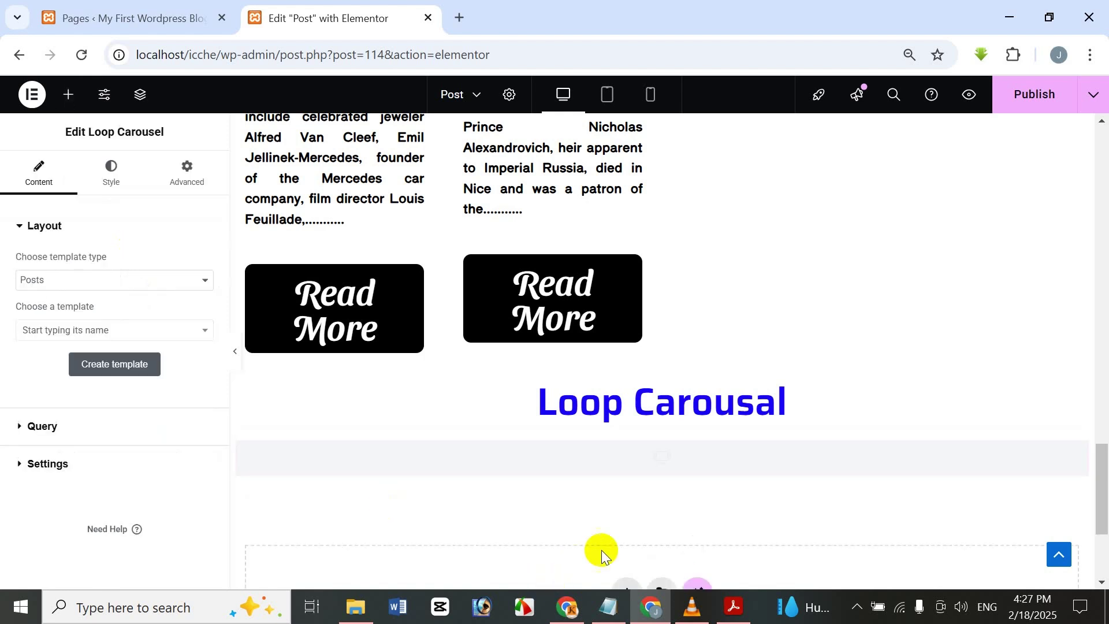
scroll(534, 384, "down", 5)
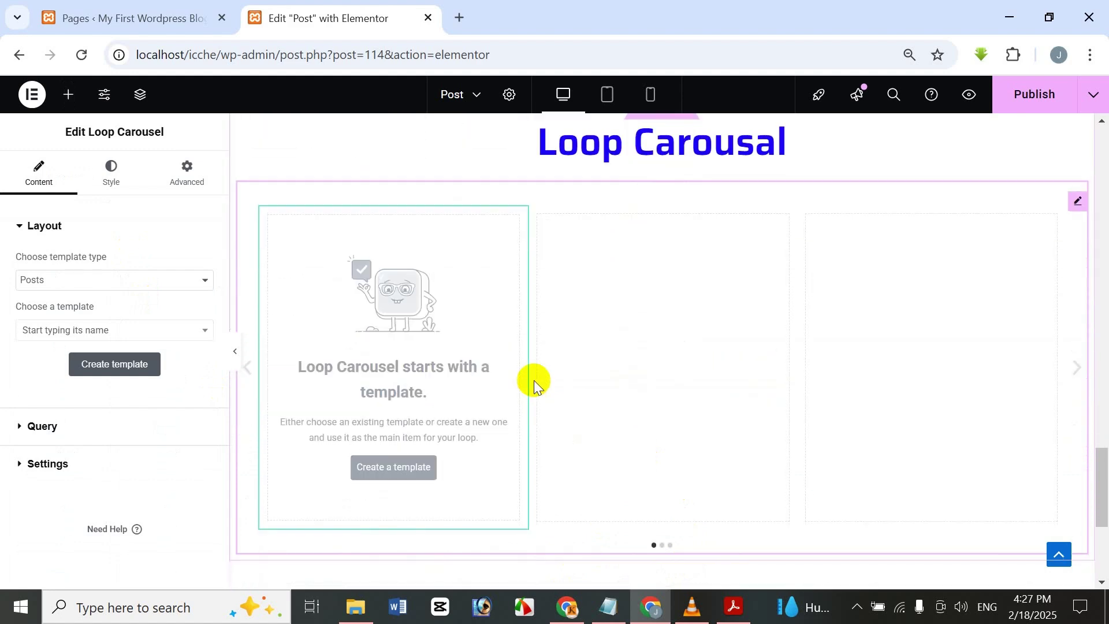
scroll(534, 383, "down", 1)
scroll(522, 364, "up", 1)
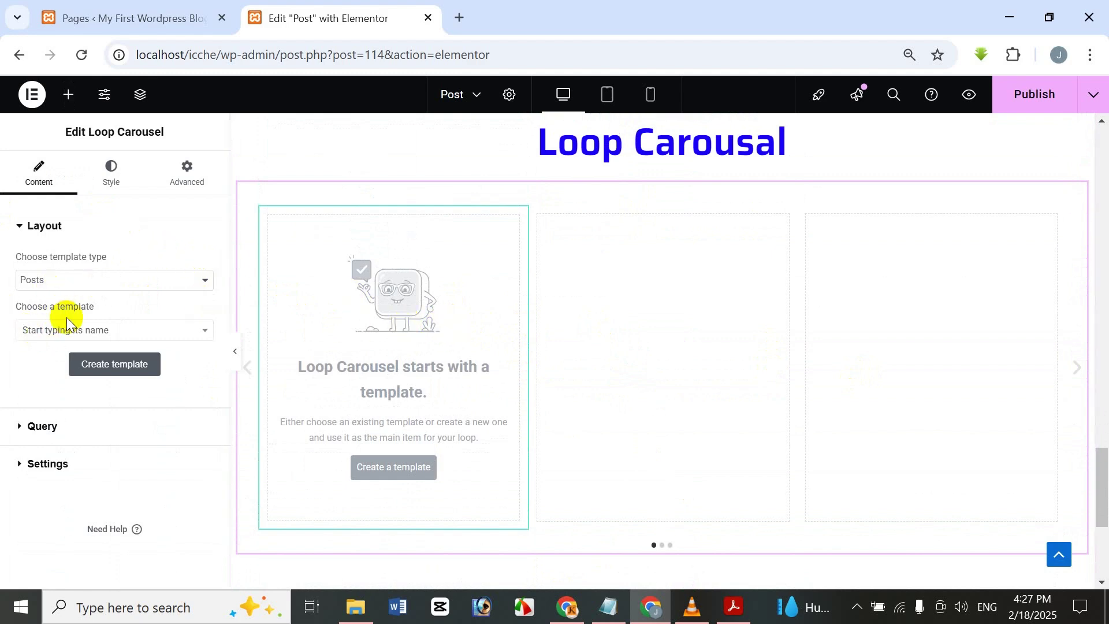
Step: Create a new Posts-type template for the loop carousel, saving the page's changes
left_click(94, 375)
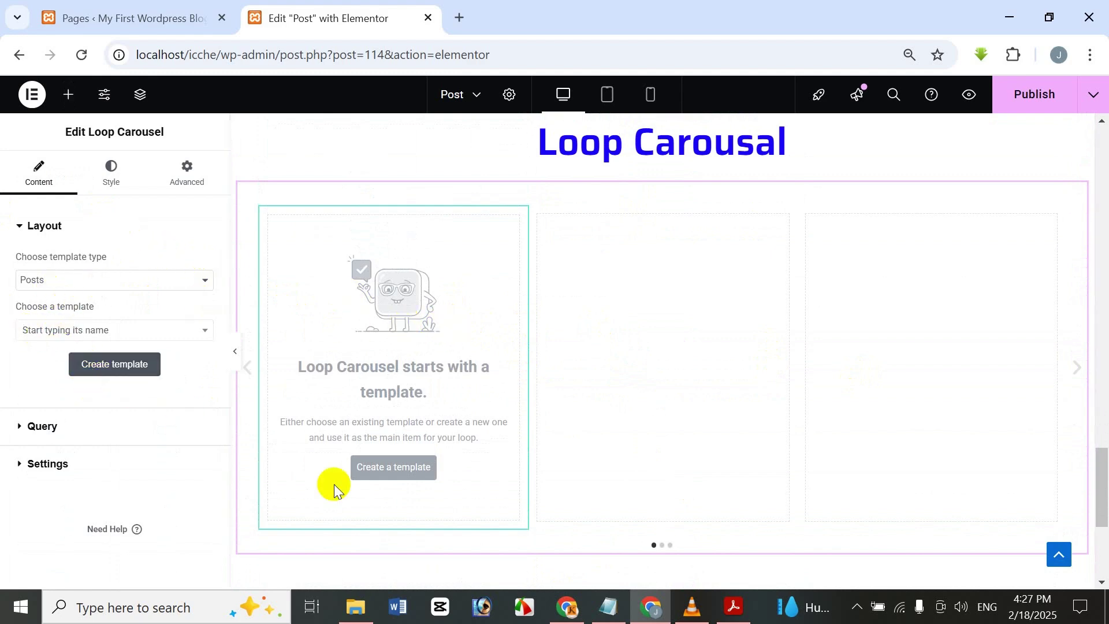
left_click(163, 363)
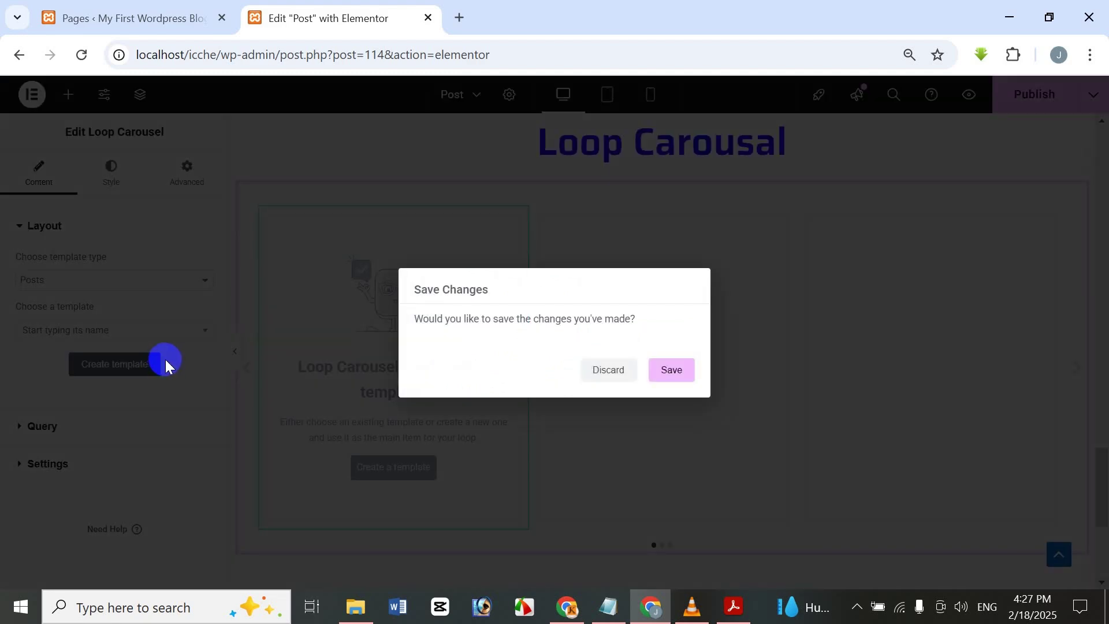
left_click(678, 386)
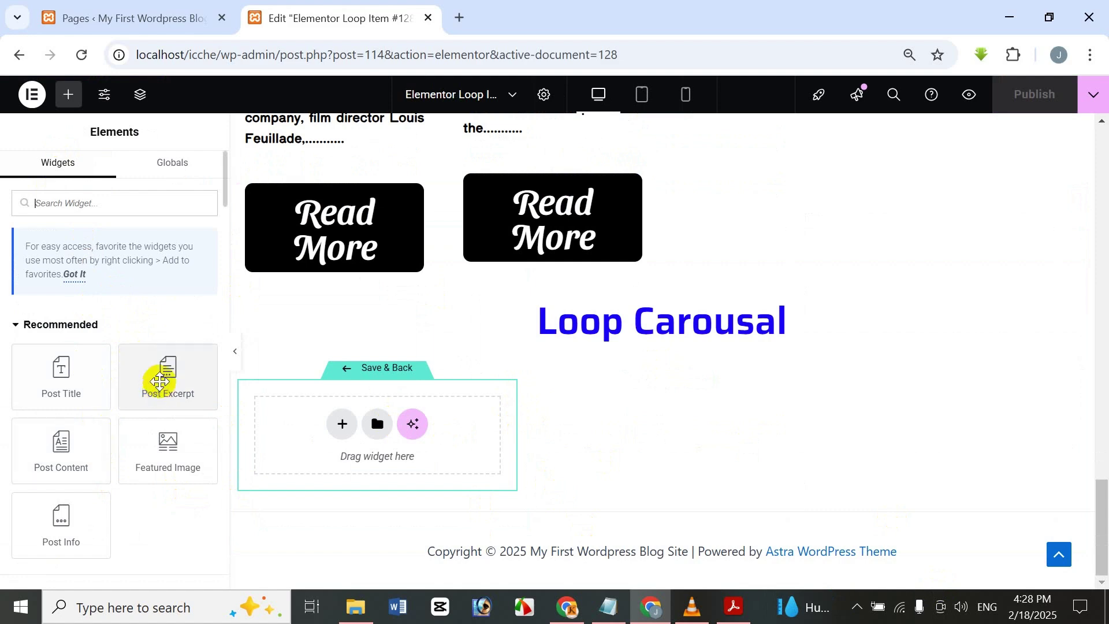
Step: Open the live blog site from the WordPress admin in a new browser tab placed after the Elementor editor tab
left_click(146, 10)
mouse_move(104, 92)
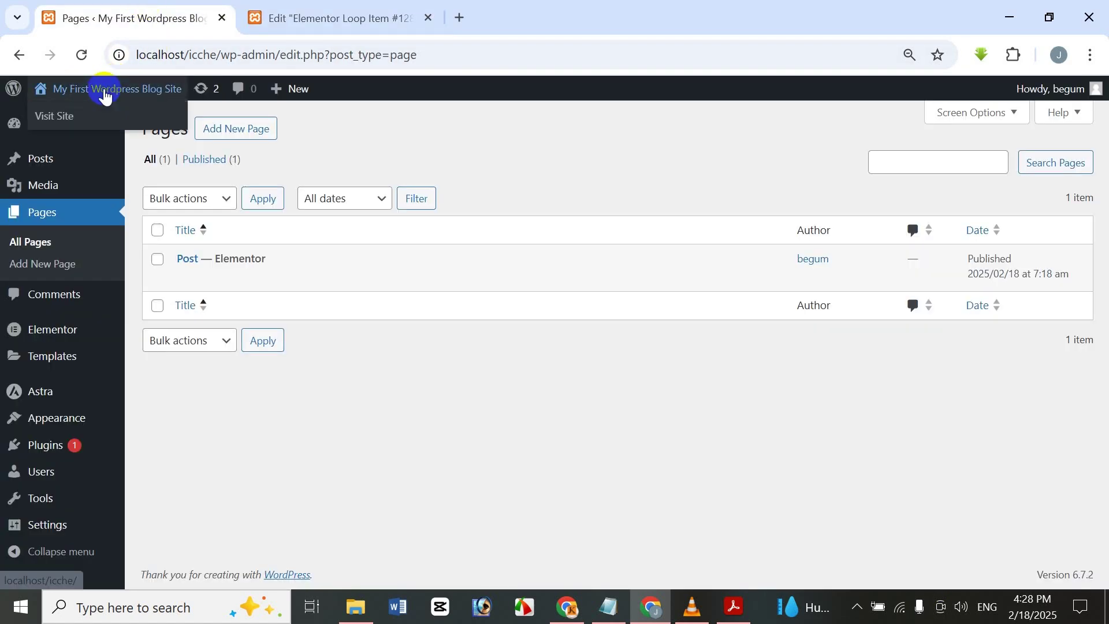
right_click(64, 114)
left_click(124, 139)
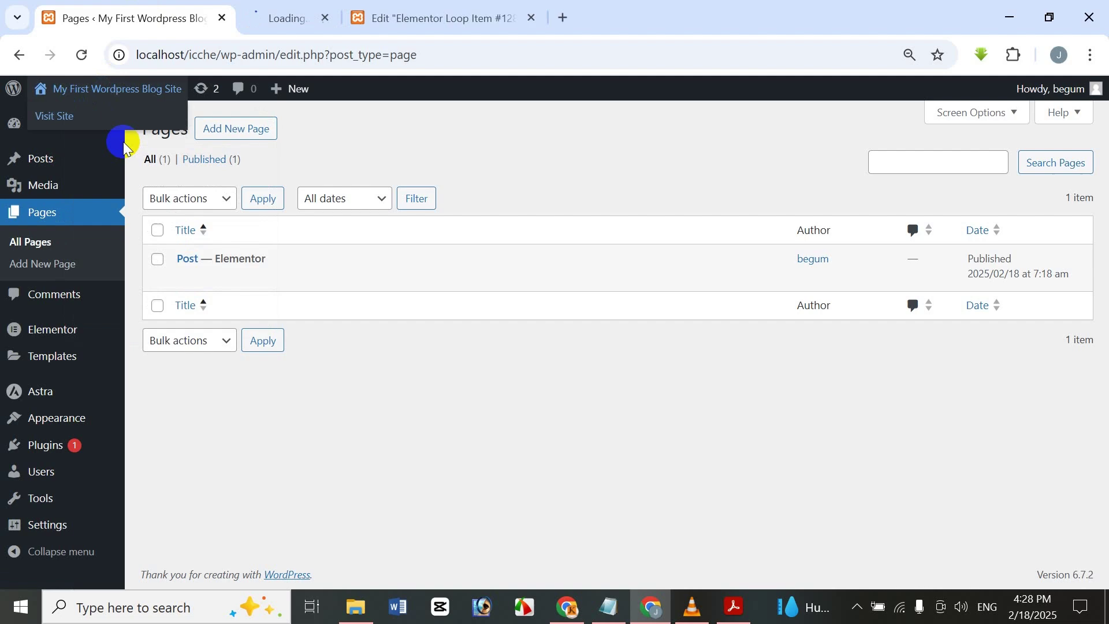
left_click(317, 7)
left_click_drag(374, 12, 537, 23)
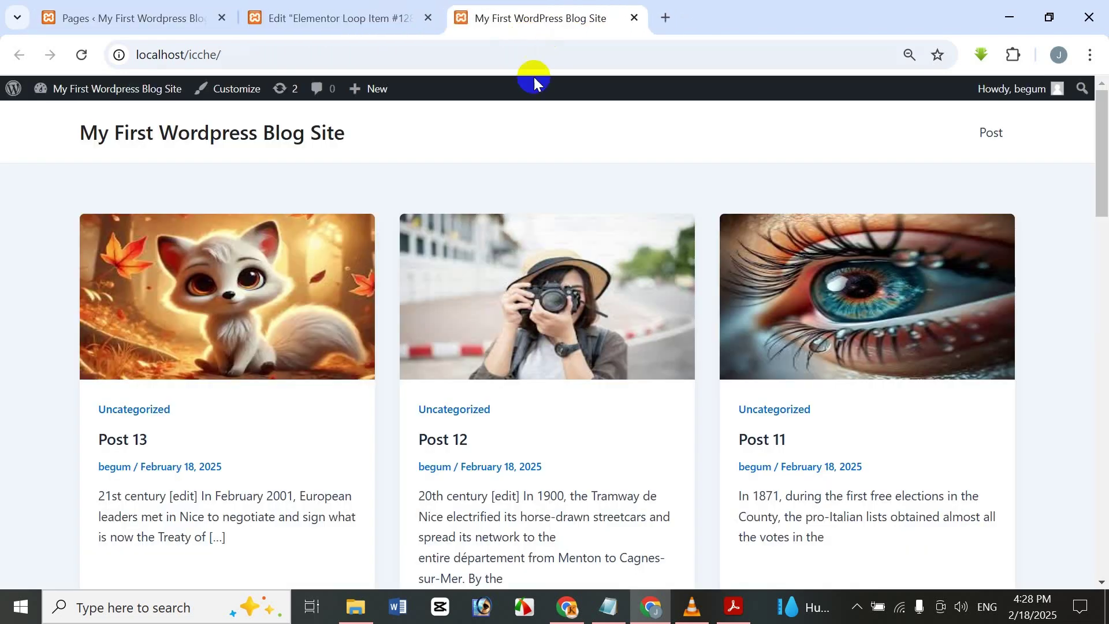
Step: Examine the post cards on the live blog site and return to the Elementor loop item editor
scroll(199, 363, "down", 6)
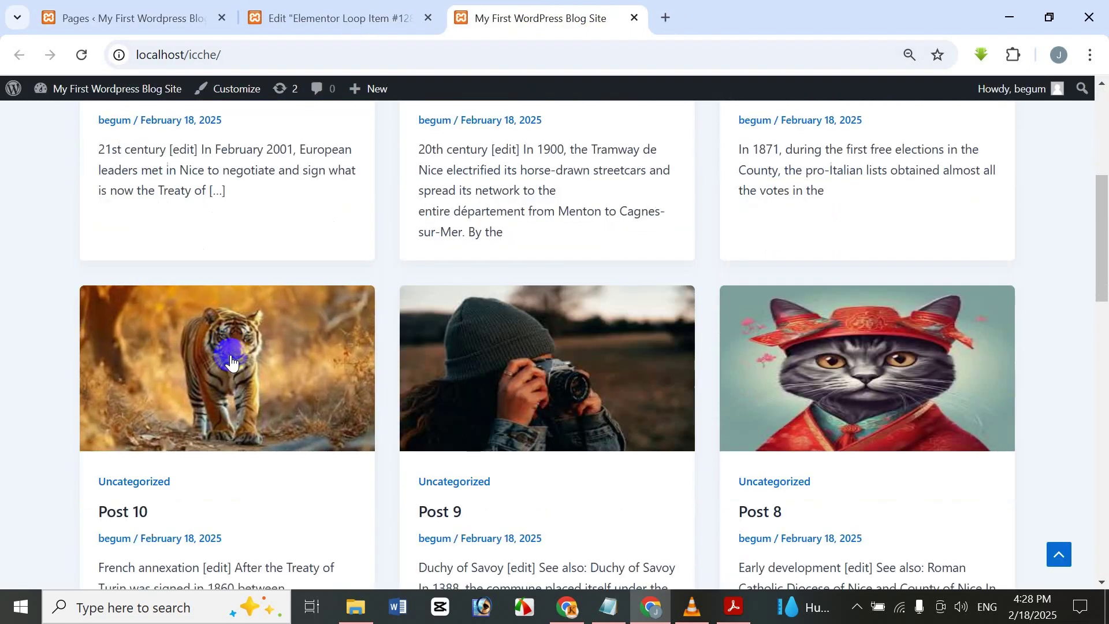
scroll(231, 367, "up", 5)
scroll(246, 369, "up", 2)
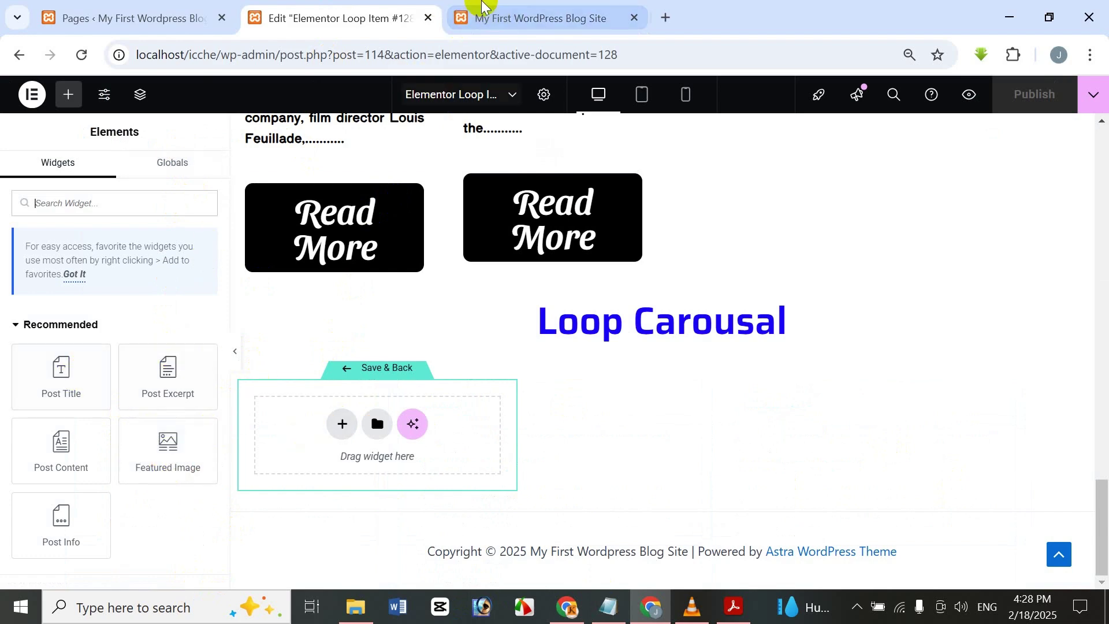
left_click(481, 19)
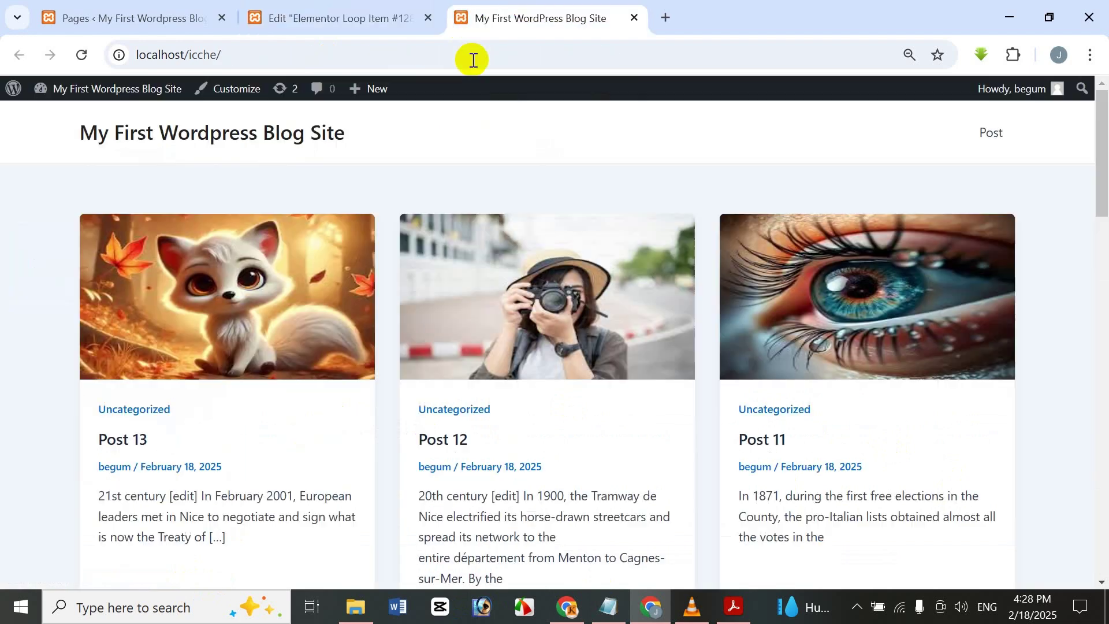
left_click(315, 18)
Step: Add a single Flexbox container with a downward column direction to the empty loop item template
mouse_move(152, 458)
left_mouse_down()
mouse_move(214, 445)
mouse_move(329, 448)
mouse_move(294, 429)
mouse_move(164, 473)
left_mouse_up()
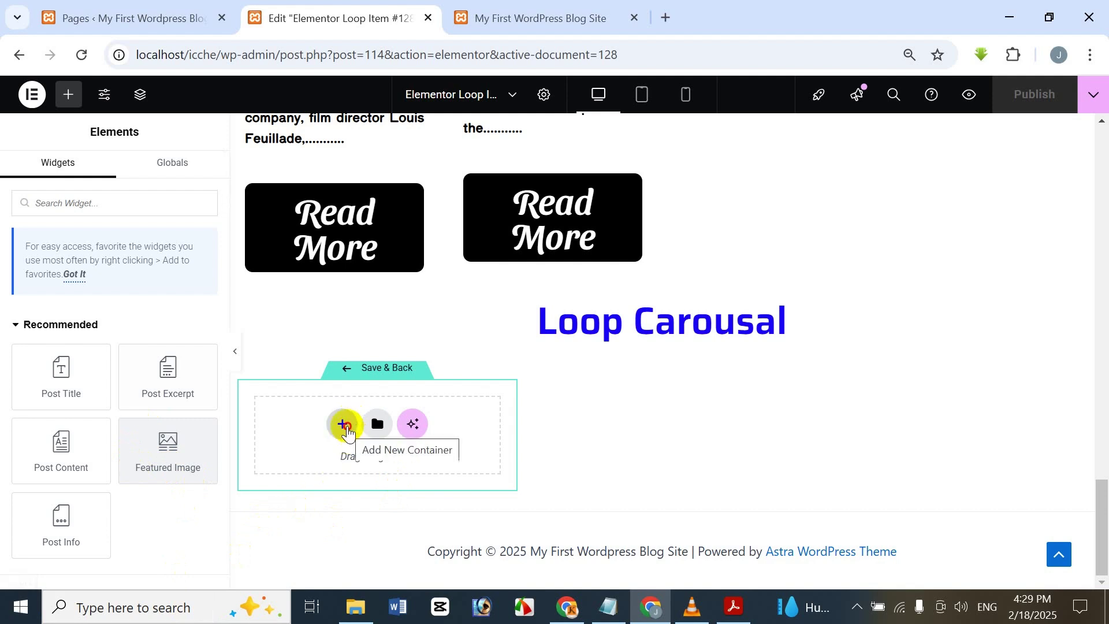
left_click(345, 425)
scroll(331, 453, "down", 1)
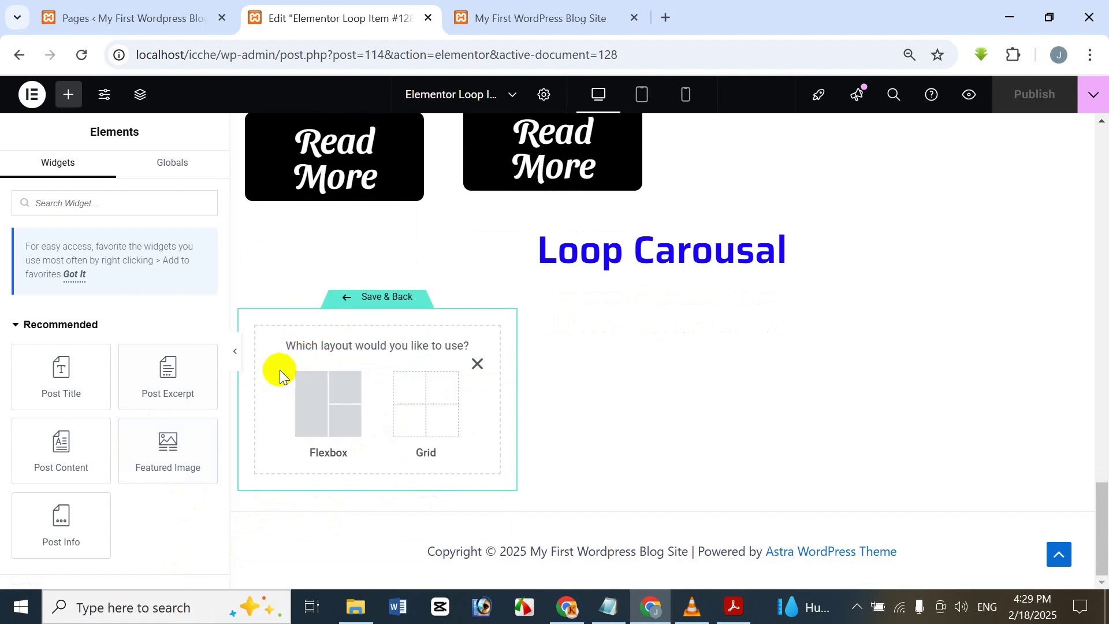
left_click(347, 417)
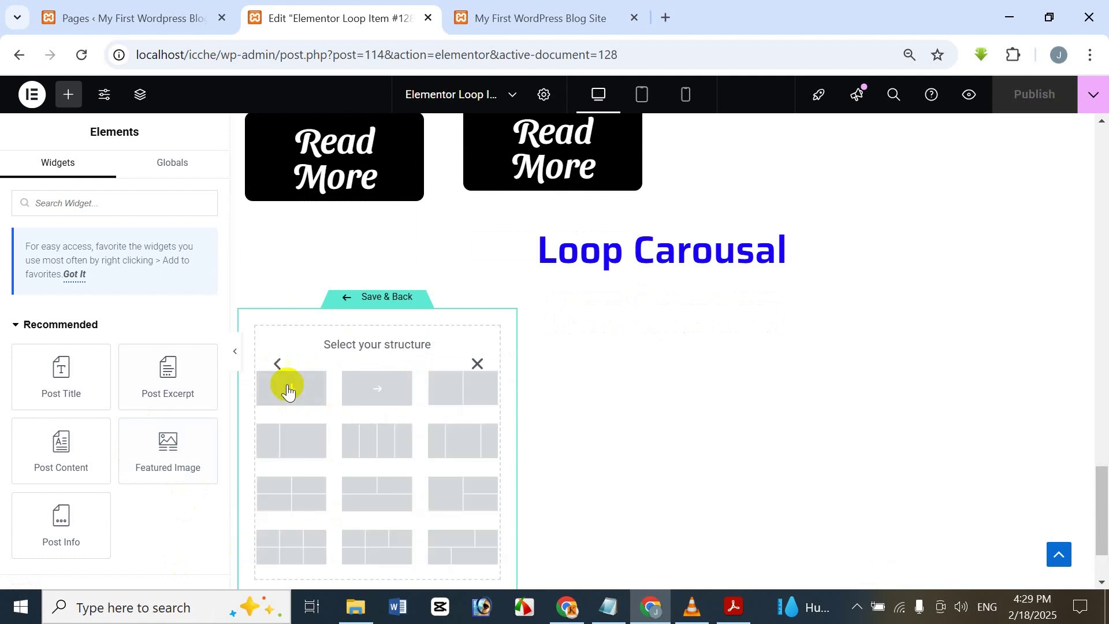
left_click(318, 399)
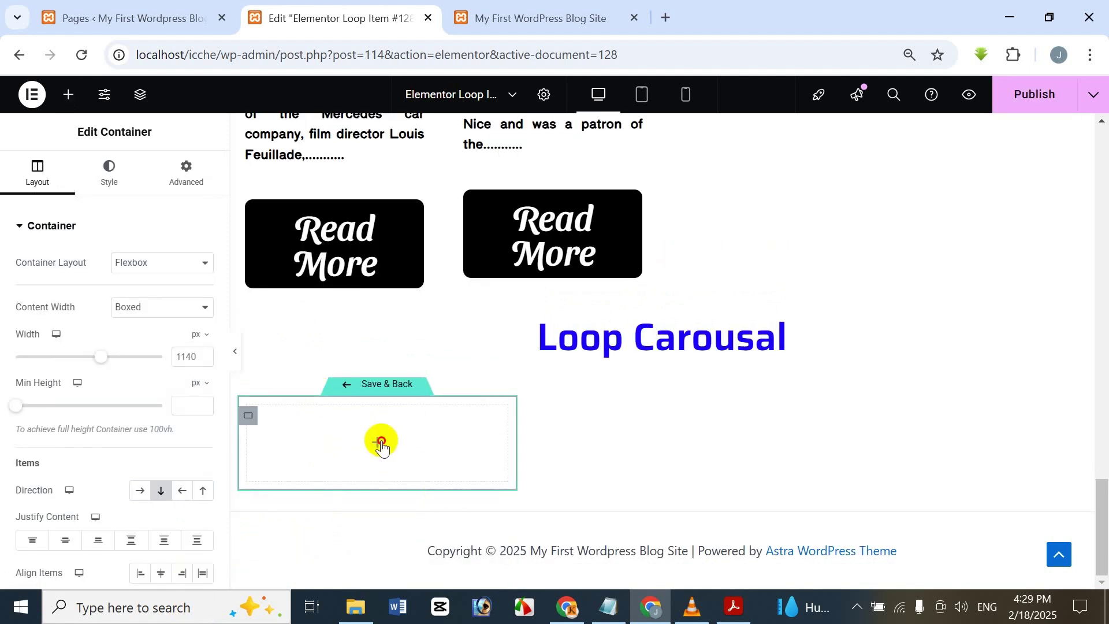
Step: Add a Featured Image widget inside the loop item's container
left_click(380, 443)
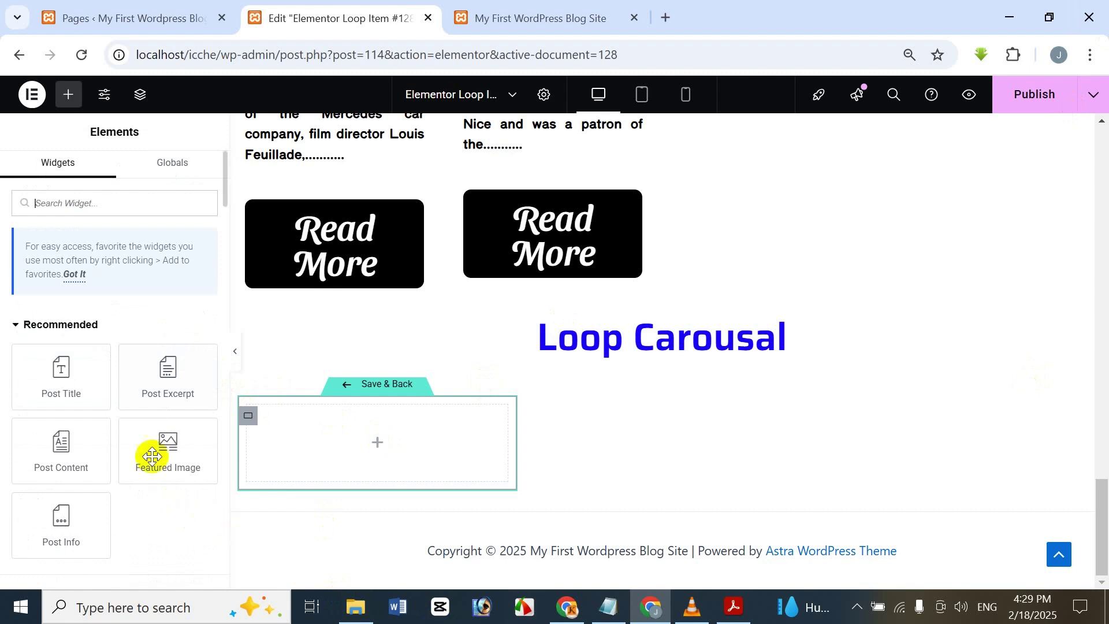
left_click_drag(154, 441, 362, 431)
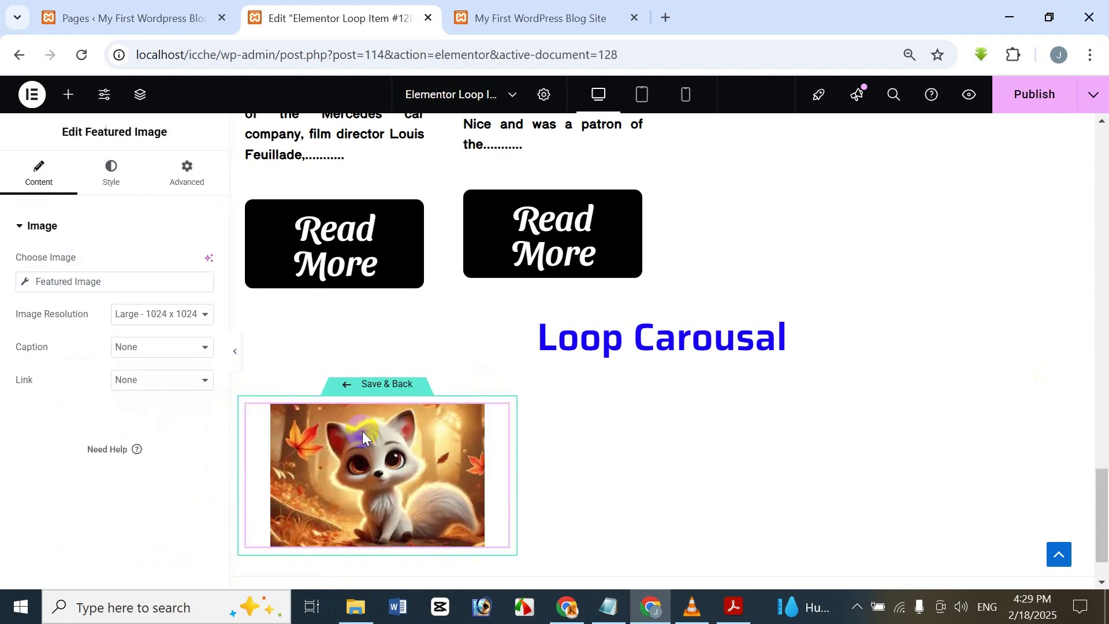
scroll(381, 399, "down", 1)
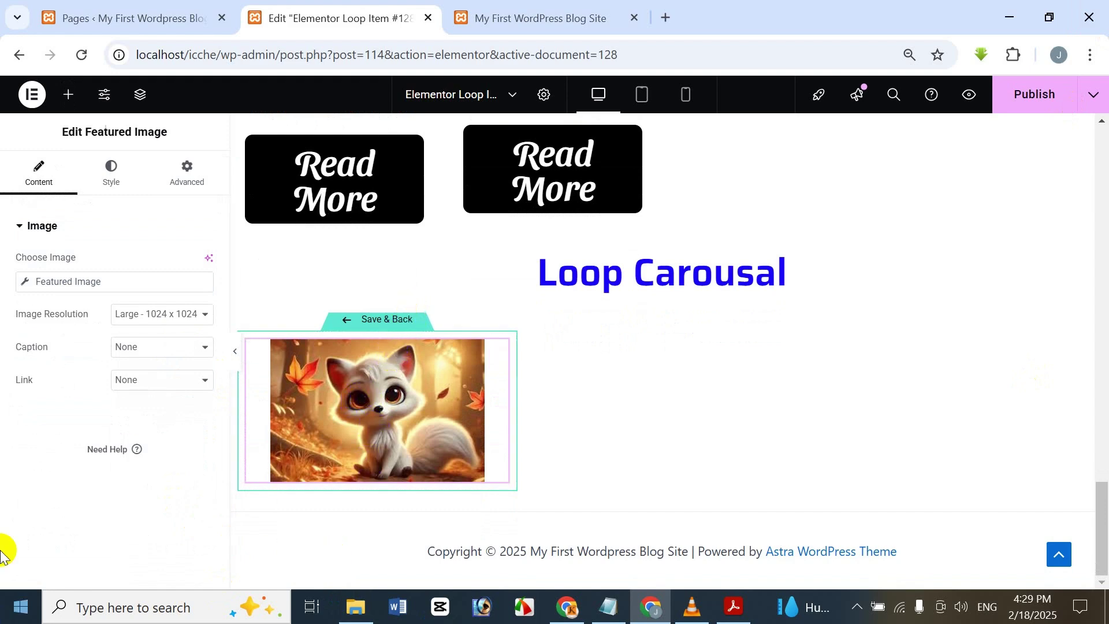
Step: Check Post 13's image on the live blog site, and review the featured image's resolution options in the editor
left_click(607, 14)
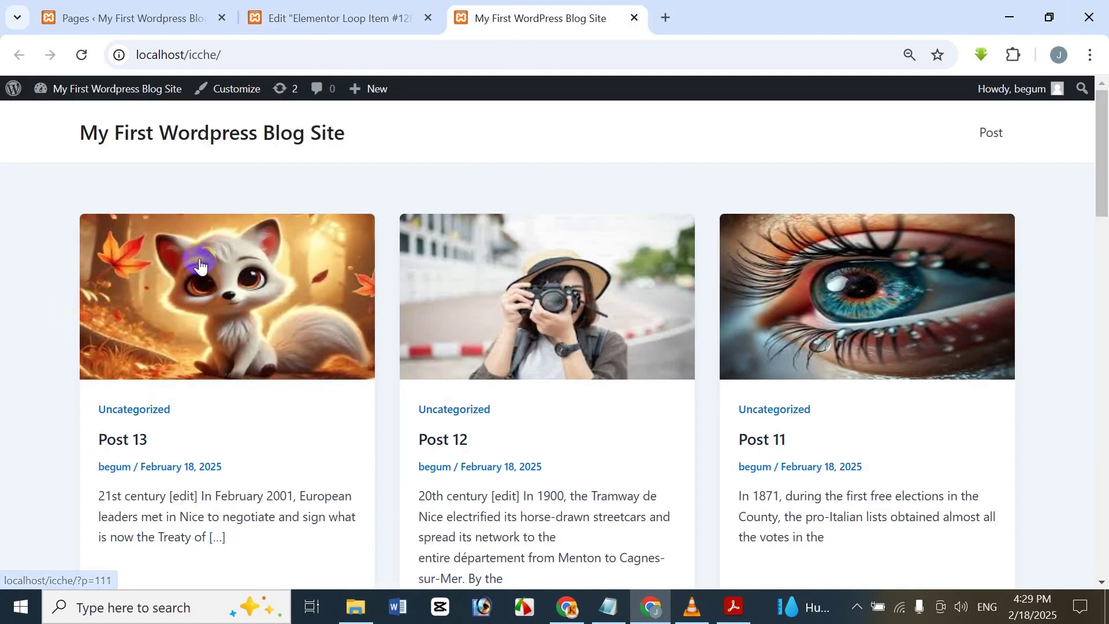
left_click(331, 21)
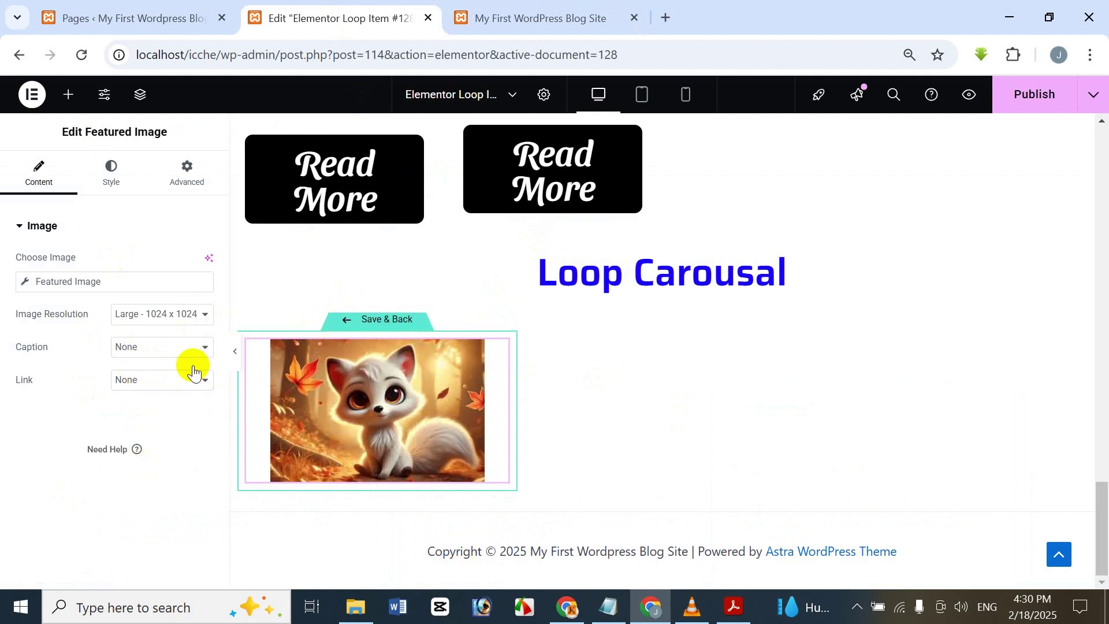
left_click(157, 322)
left_click(15, 449)
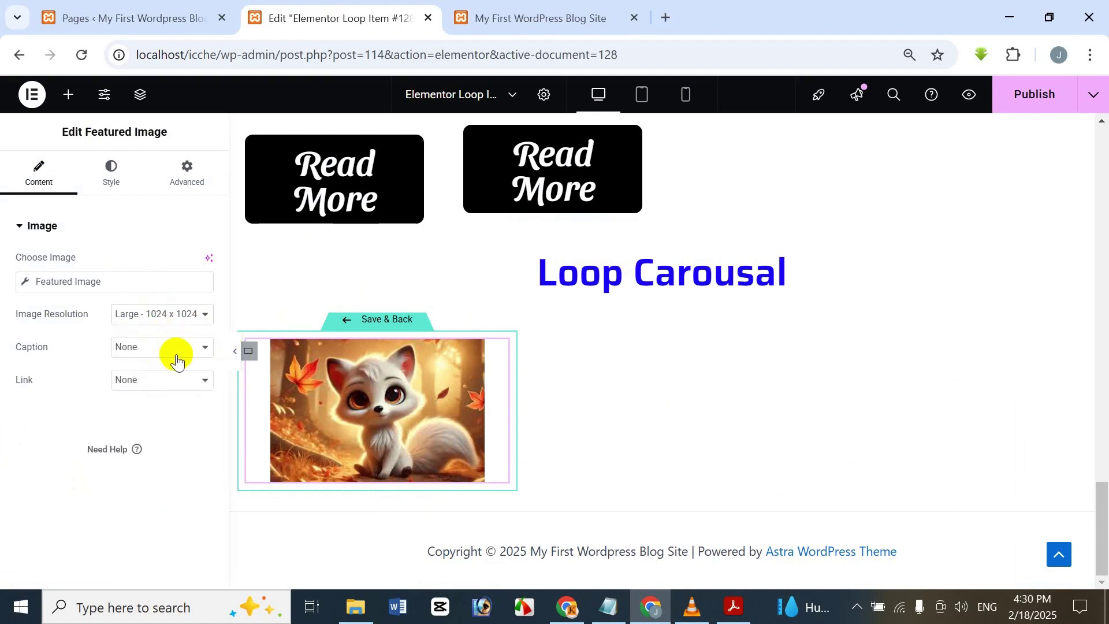
Step: Link the featured image to a custom URL using the Post URL dynamic tag, and make it open in a new window
left_click(197, 380)
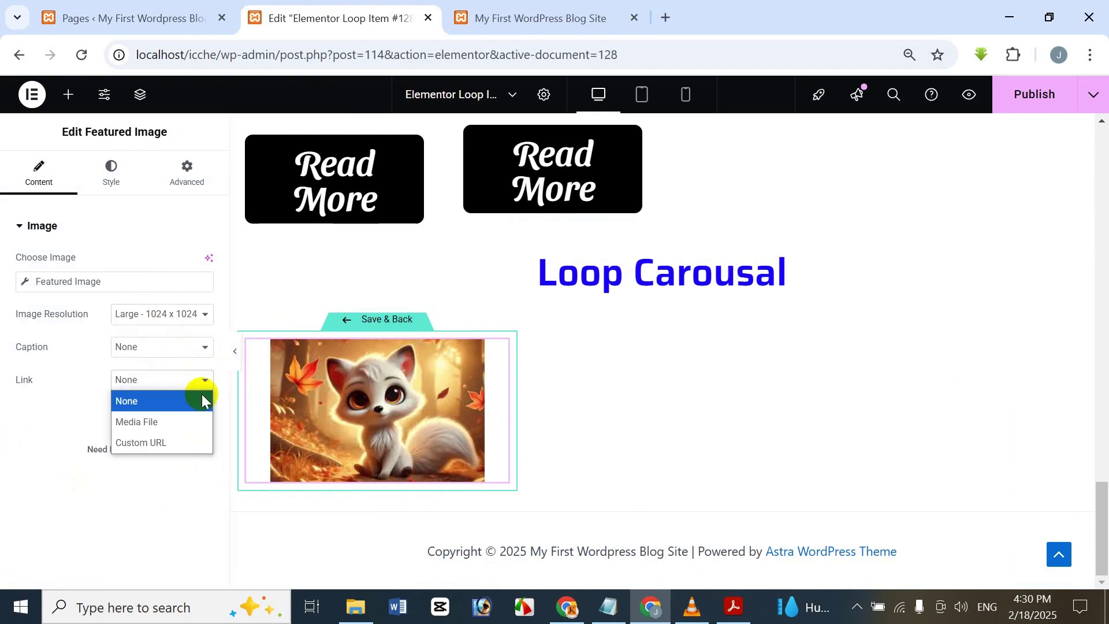
left_click(195, 442)
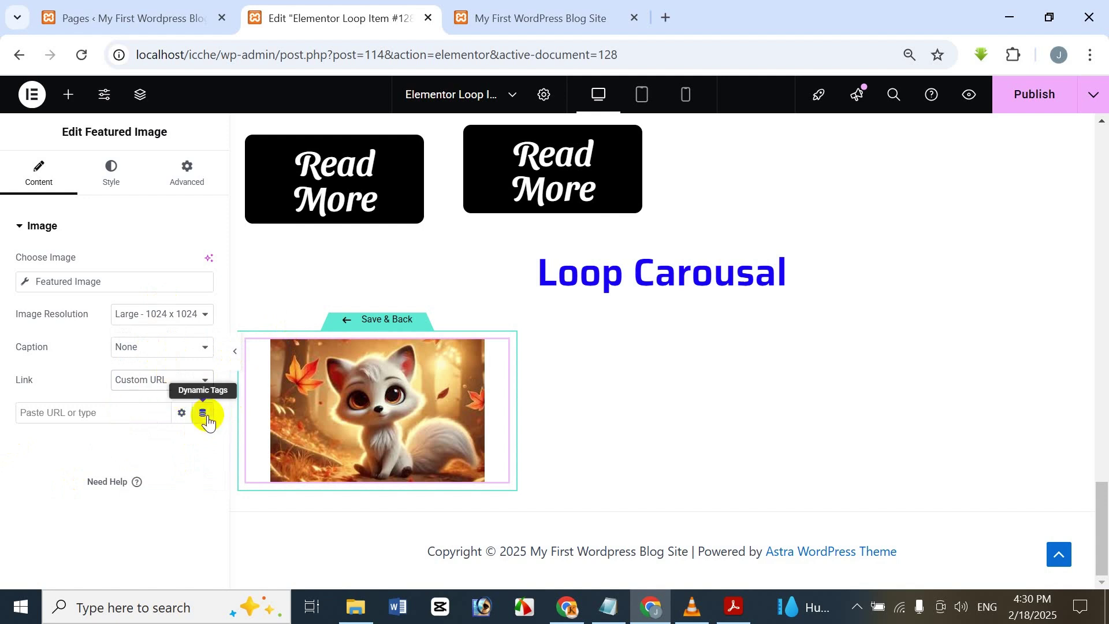
left_click(205, 414)
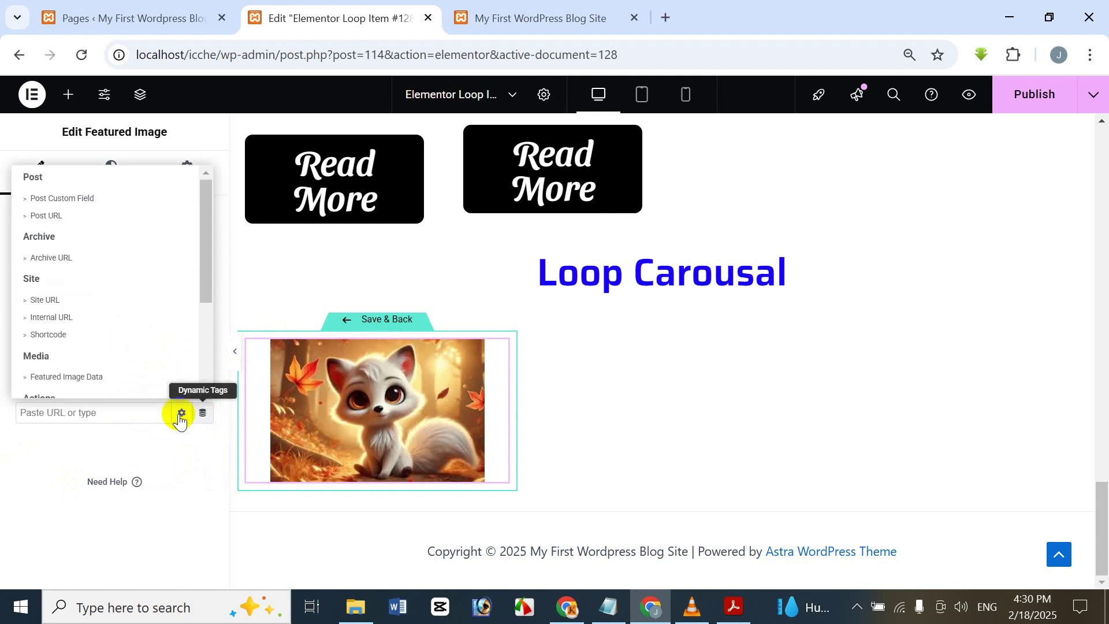
right_click(100, 217)
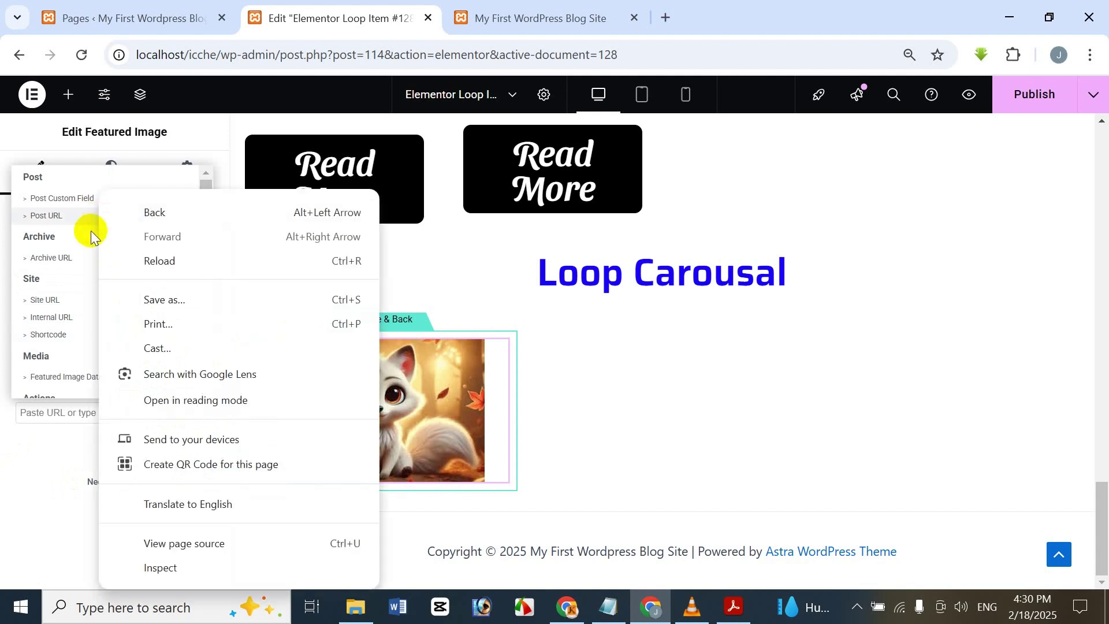
left_click(77, 215)
left_click(77, 215)
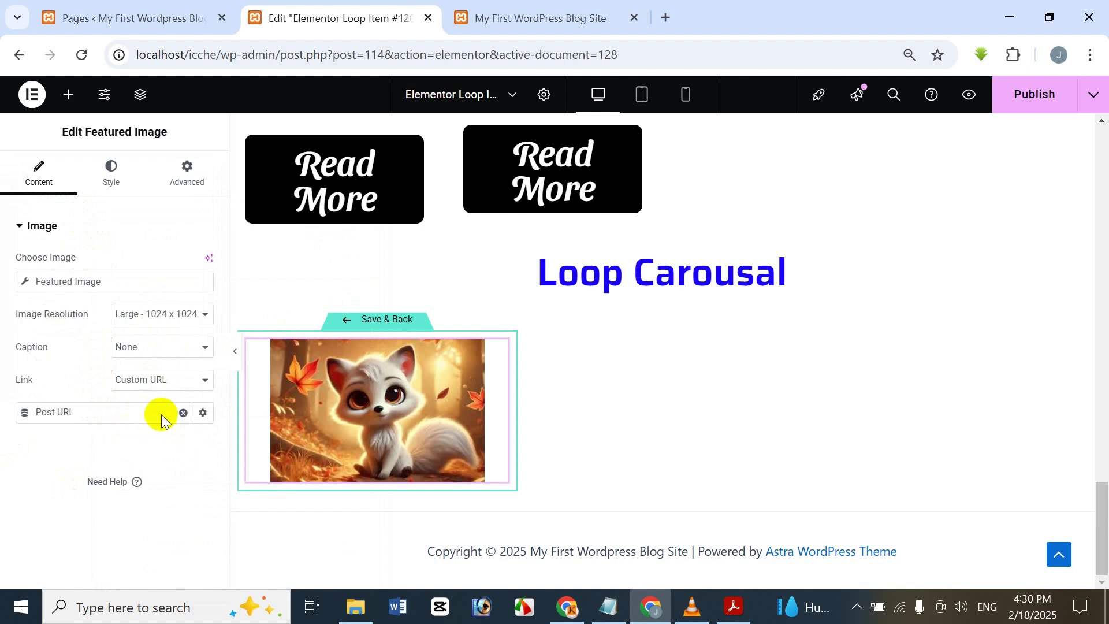
left_click(202, 412)
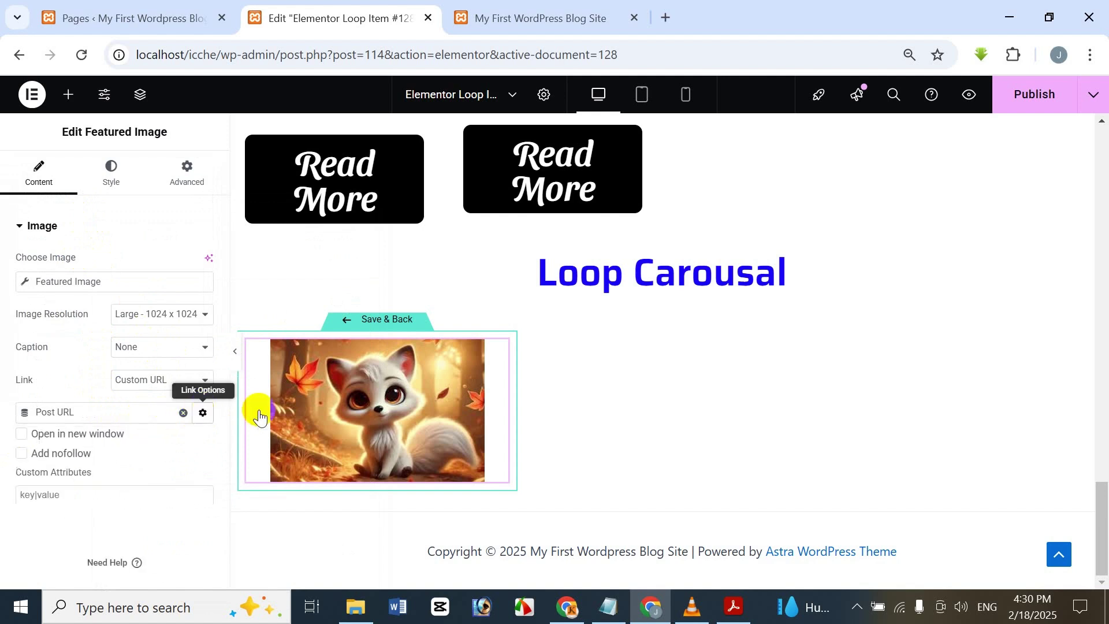
left_click(22, 438)
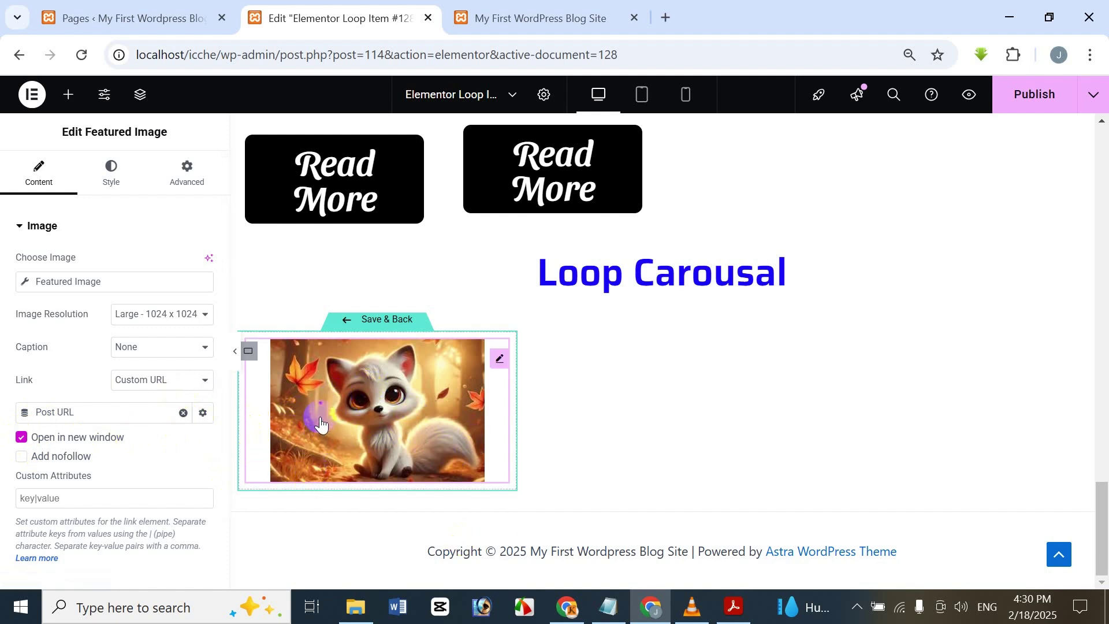
Step: Add a Post Title widget below the featured image and link it to the Post URL dynamic tag, opening in a new window
left_click(68, 102)
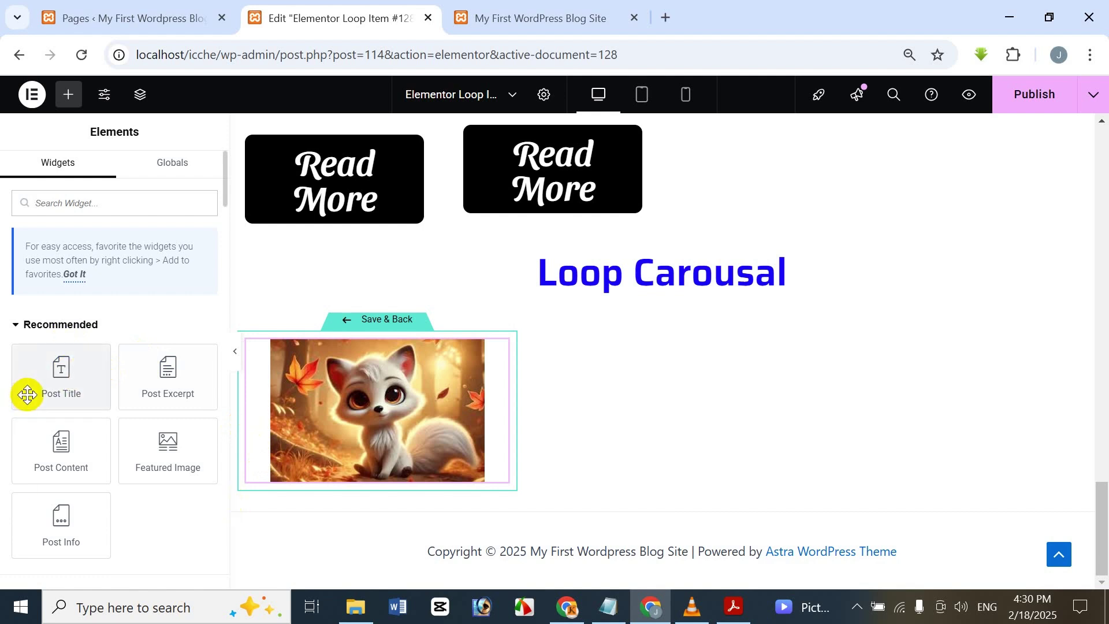
left_click_drag(32, 391, 307, 490)
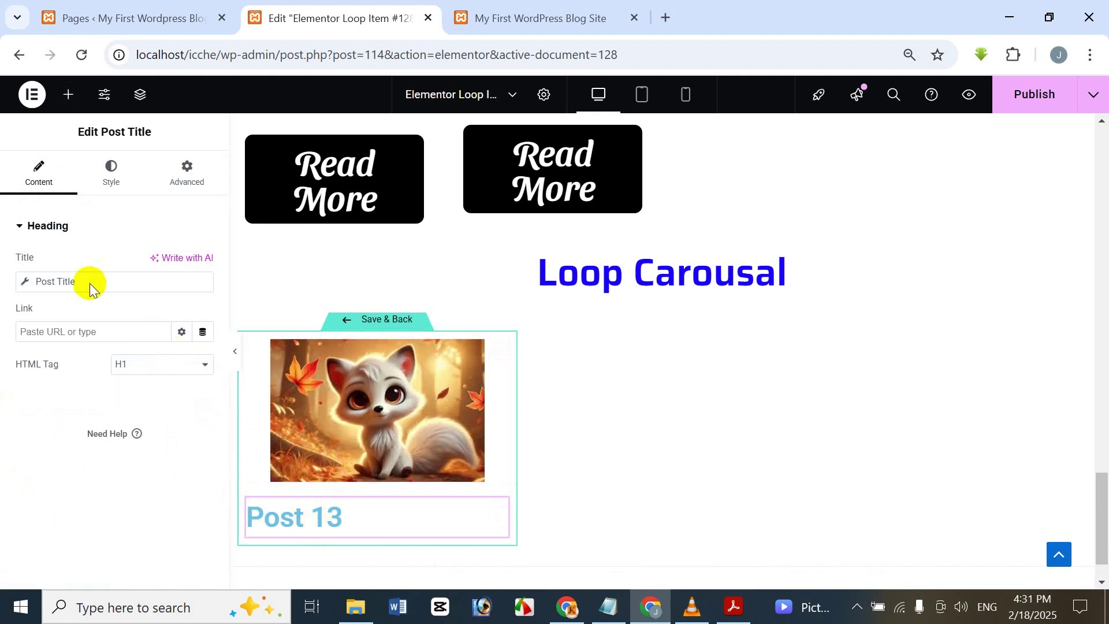
left_click(202, 332)
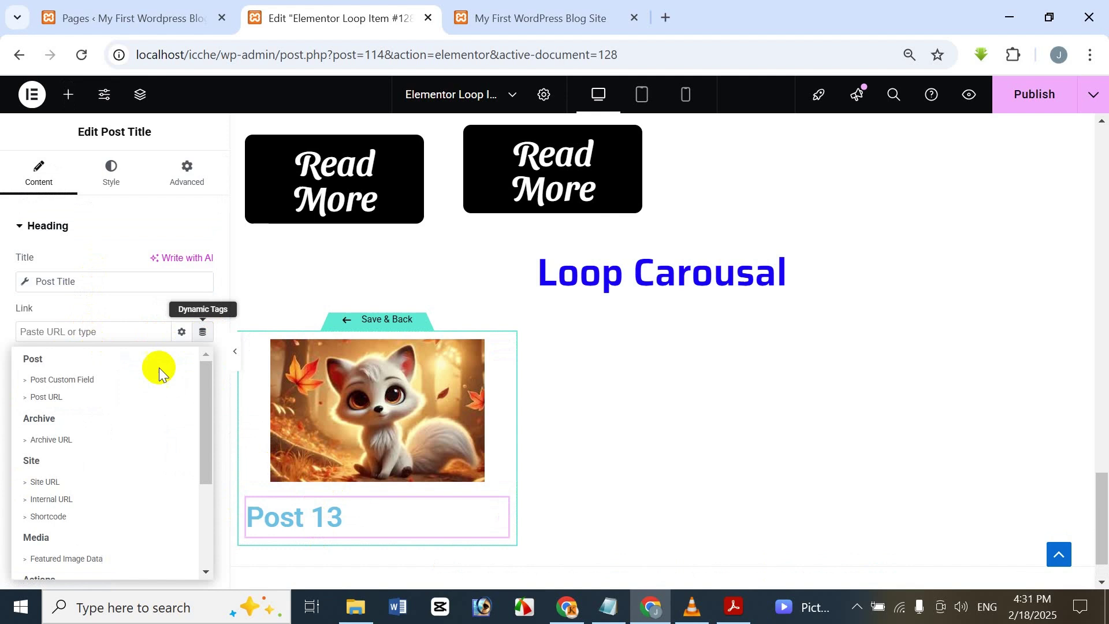
left_click(103, 397)
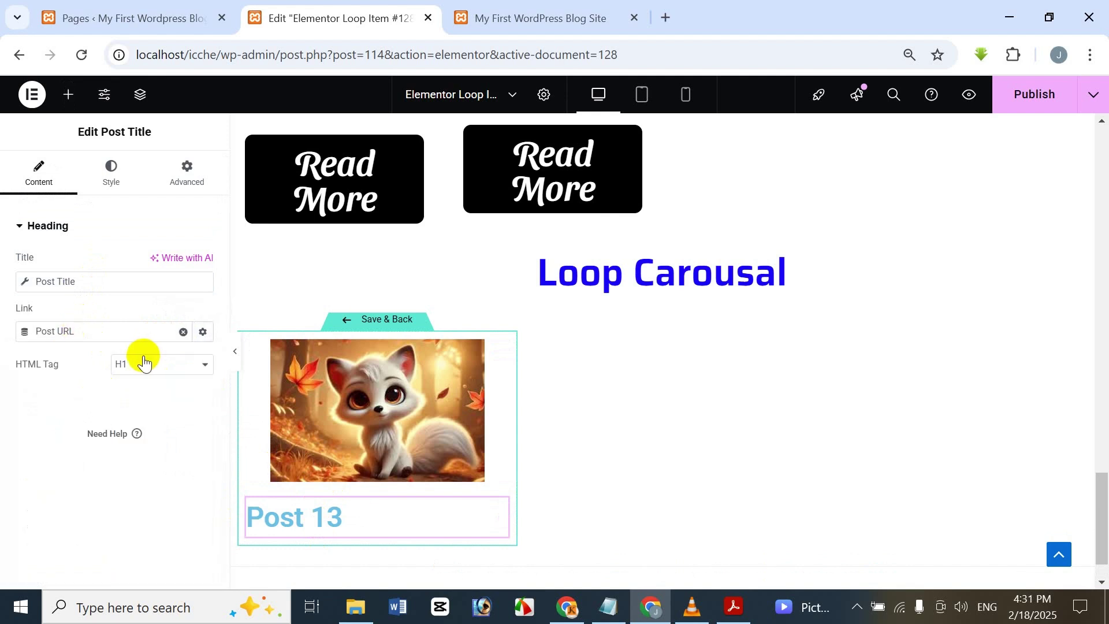
left_click(203, 332)
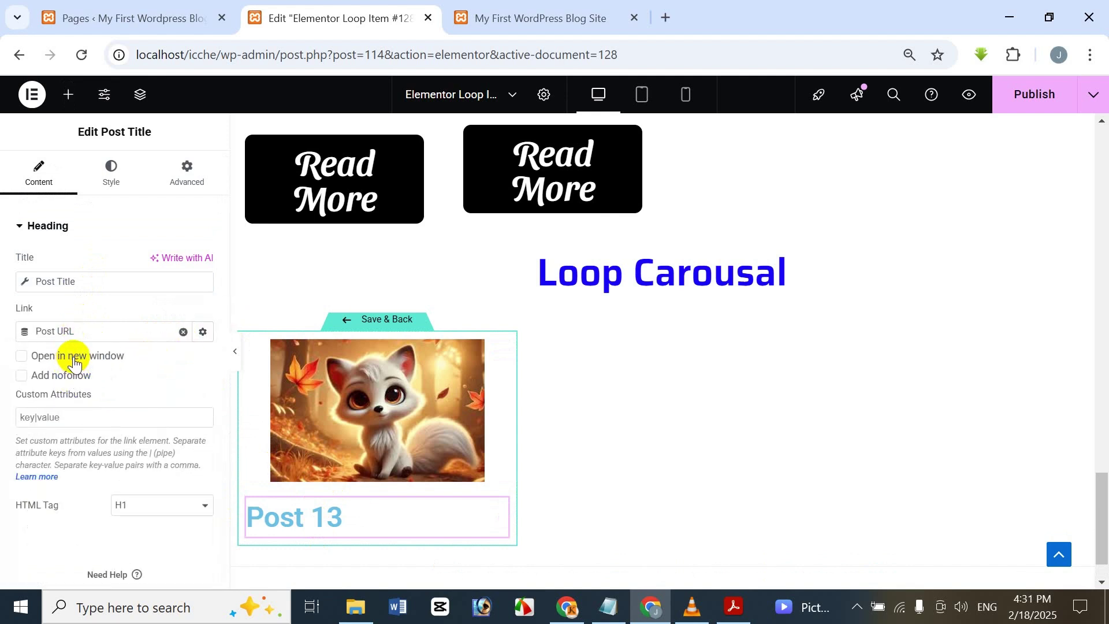
left_click(74, 358)
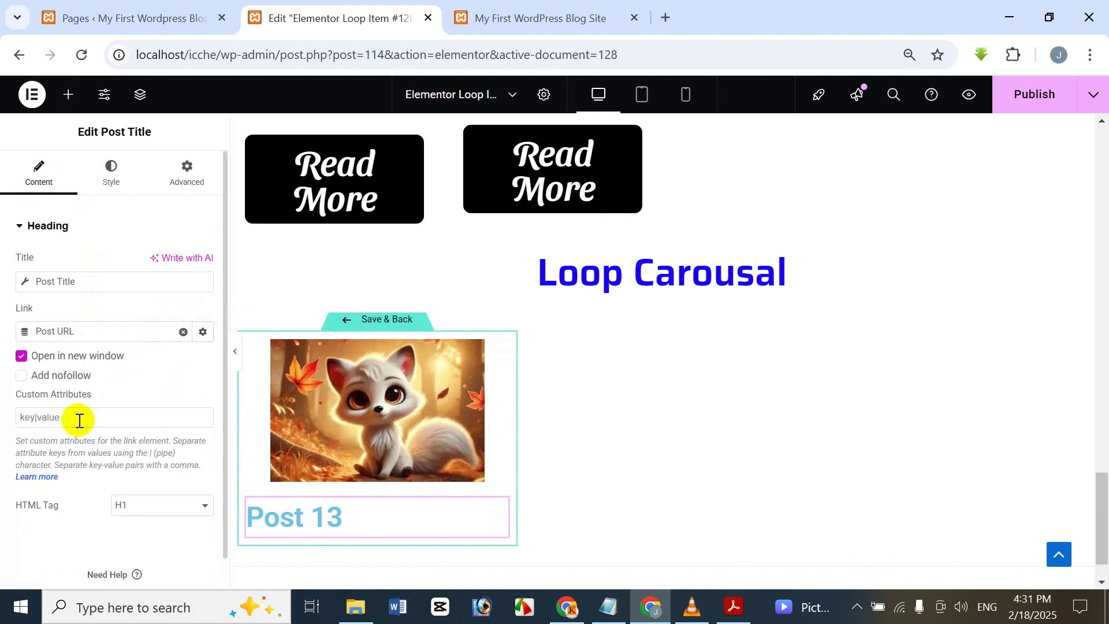
left_click(150, 516)
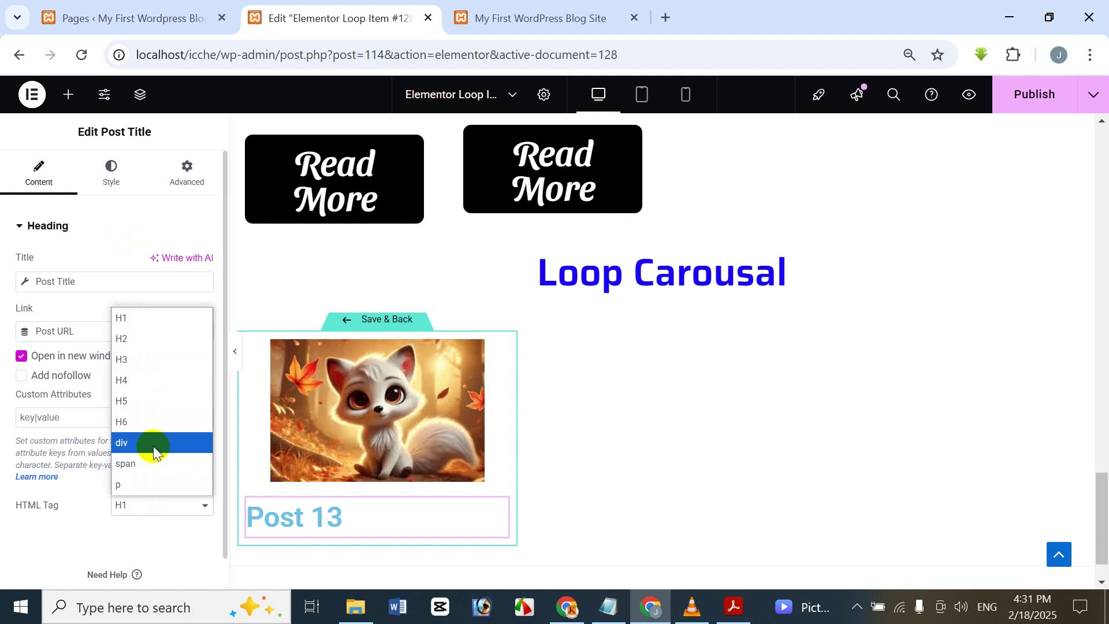
left_click(24, 491)
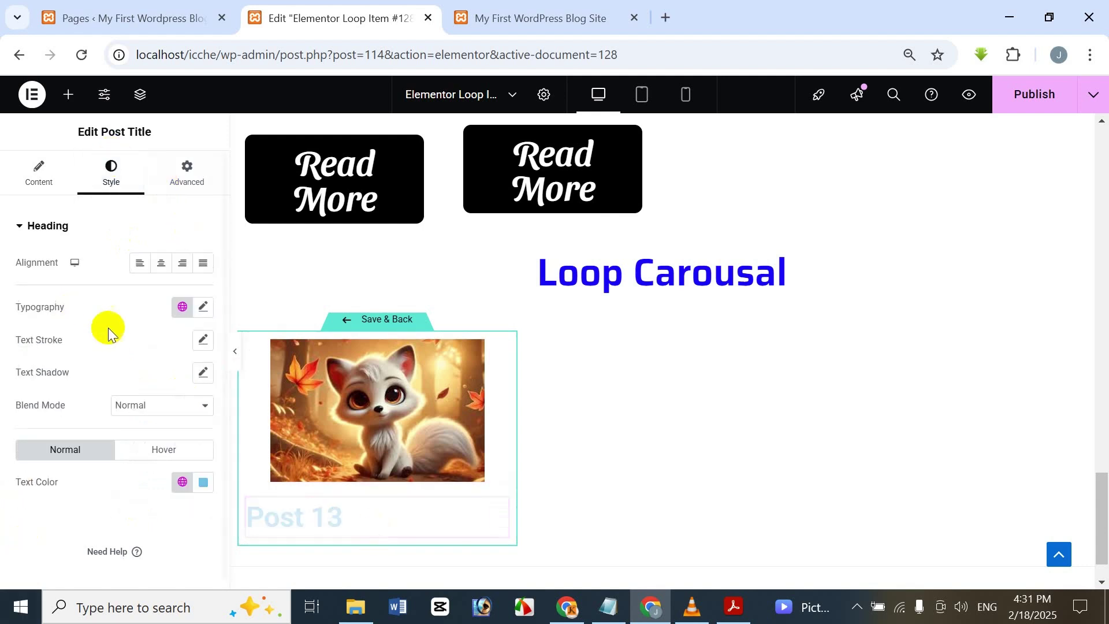
Step: Center-align the post title and set its font size to 76 px
left_click(160, 268)
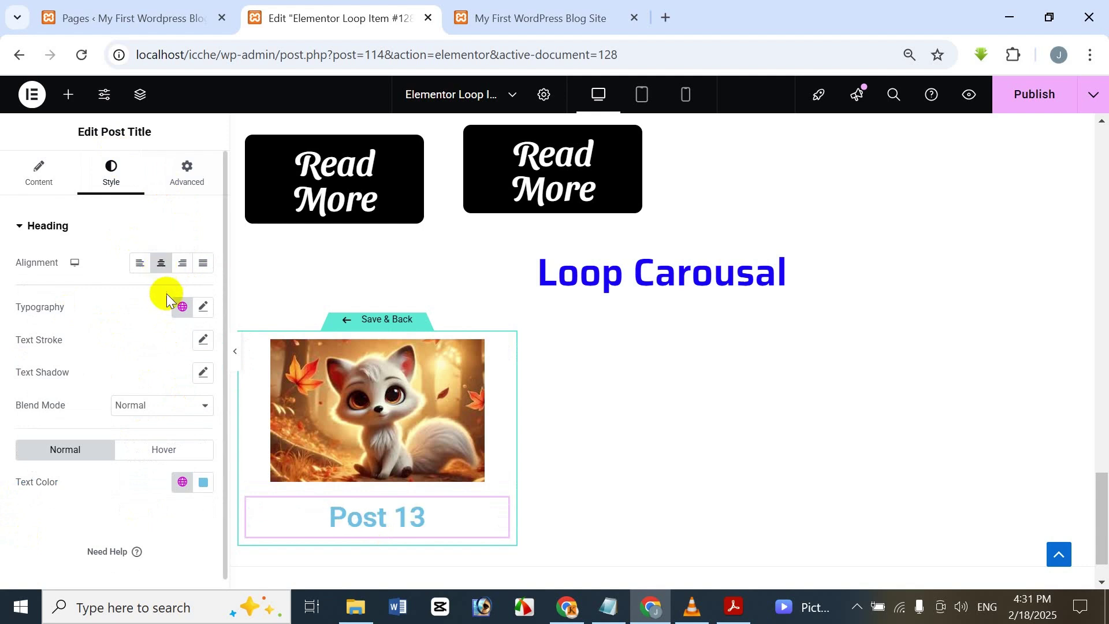
left_click(205, 308)
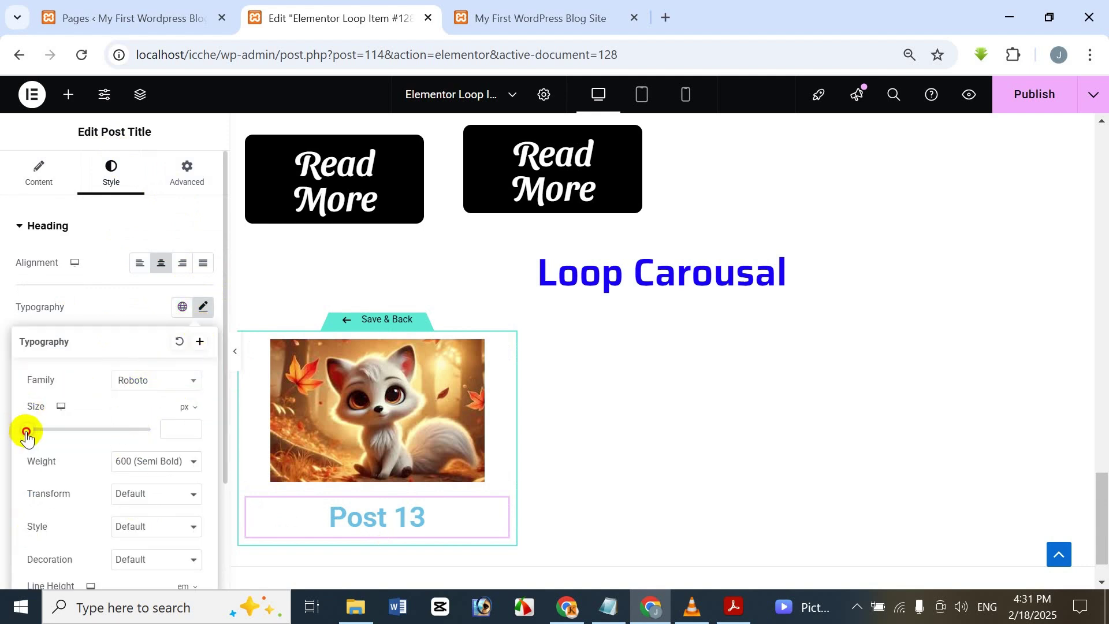
left_click_drag(27, 435, 73, 429)
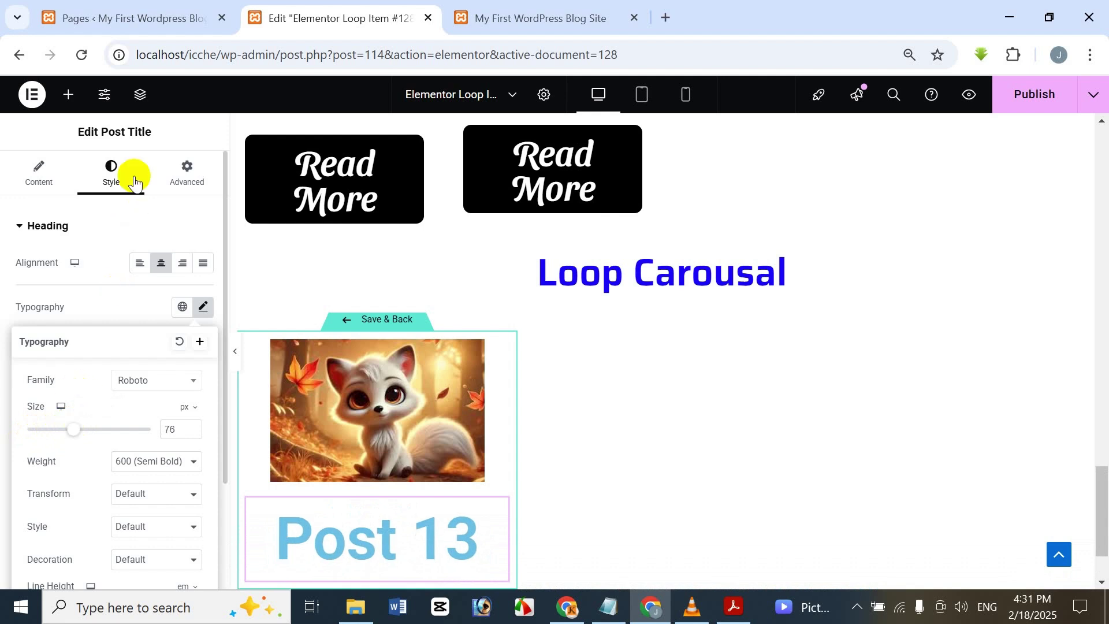
left_click(204, 307)
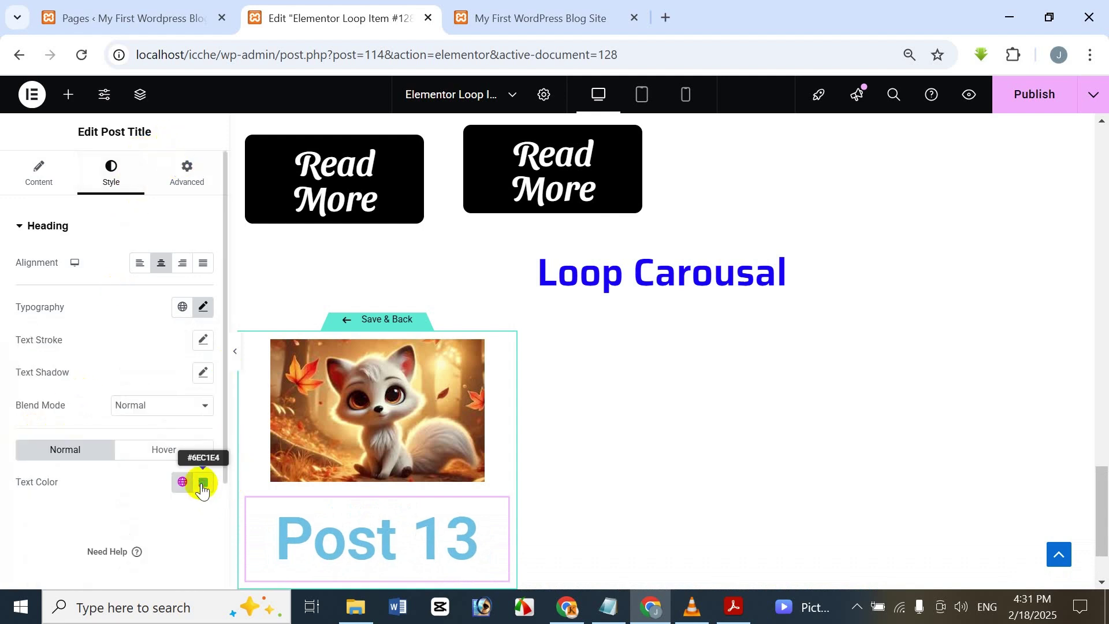
Step: Change the post title's normal text color to blue, #0005FF
left_click(202, 489)
mouse_move(193, 304)
left_mouse_down()
mouse_move(205, 297)
mouse_move(220, 310)
mouse_move(317, 275)
left_mouse_up()
left_click(231, 404)
left_click(448, 575)
mouse_move(193, 376)
left_mouse_down()
mouse_move(219, 355)
mouse_move(290, 399)
mouse_move(294, 268)
left_mouse_up()
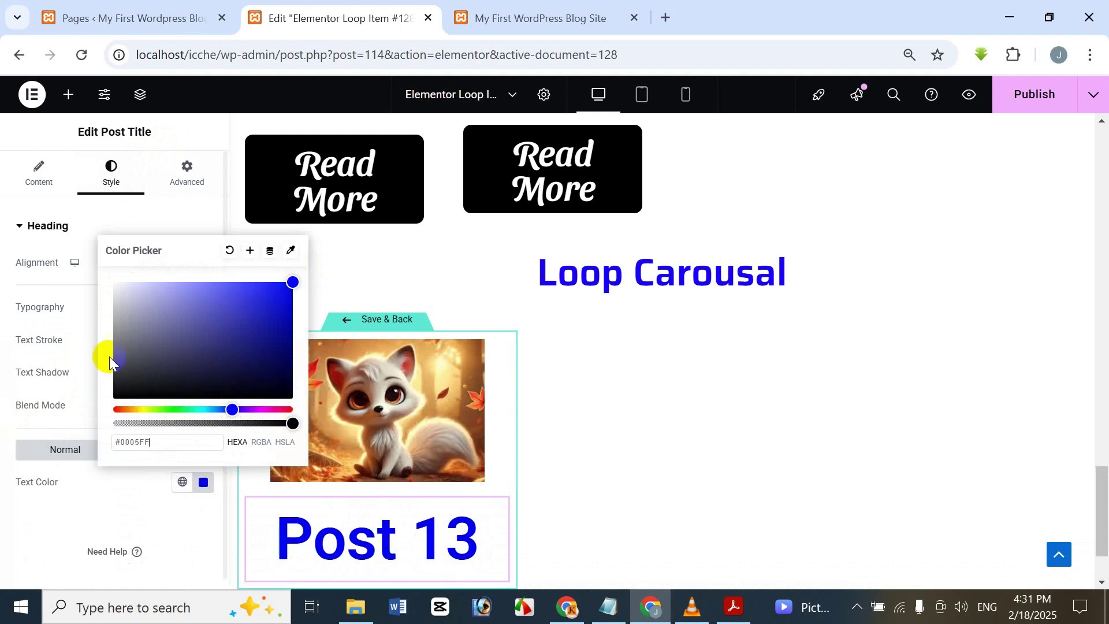
left_click(26, 541)
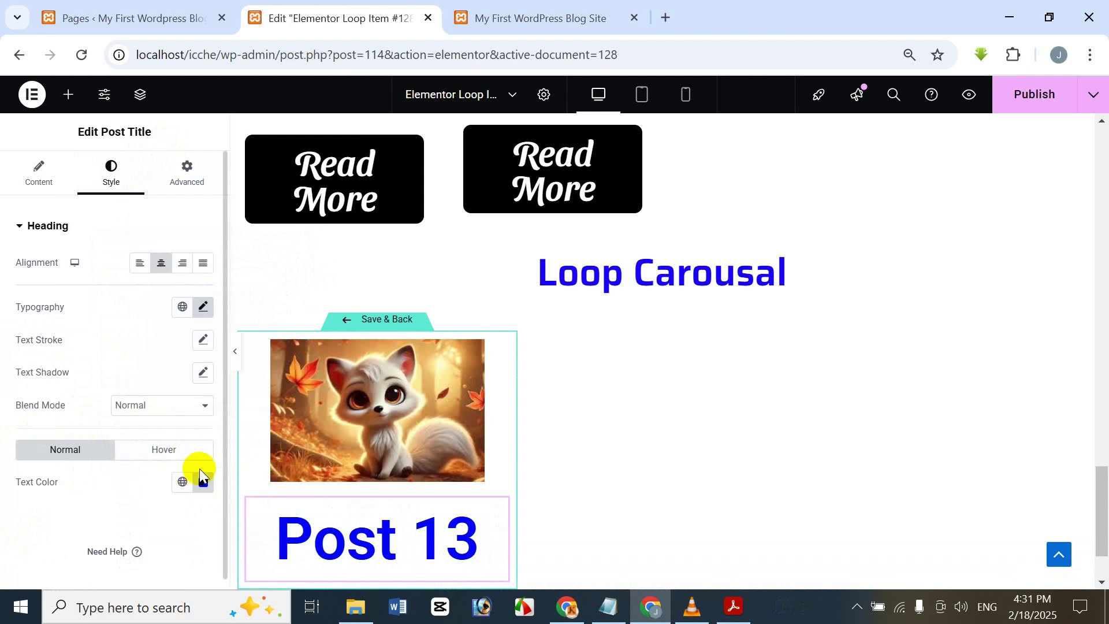
Step: Try out several font families on the post title, including Protest Guerrilla, Questrial and Ranga
left_click(203, 307)
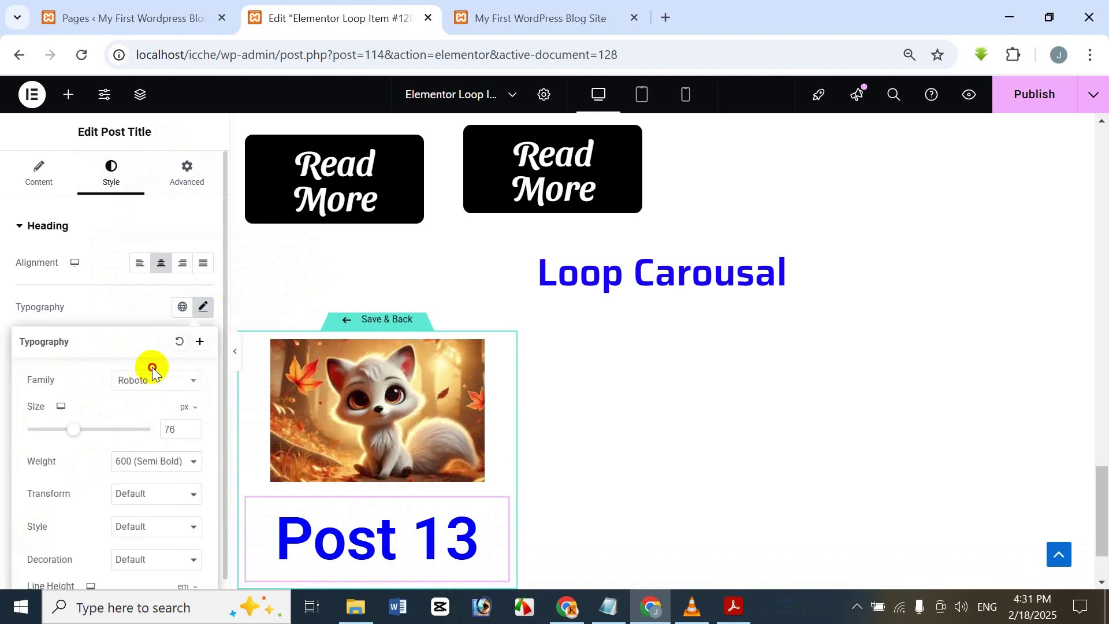
left_click(153, 377)
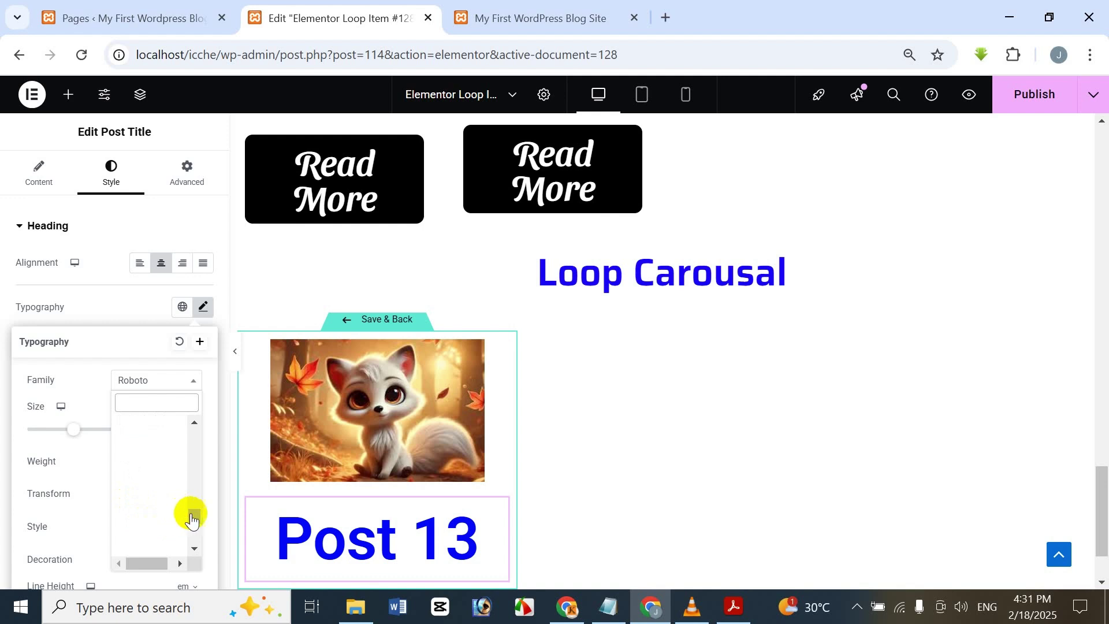
left_click_drag(195, 520, 193, 503)
left_click(163, 503)
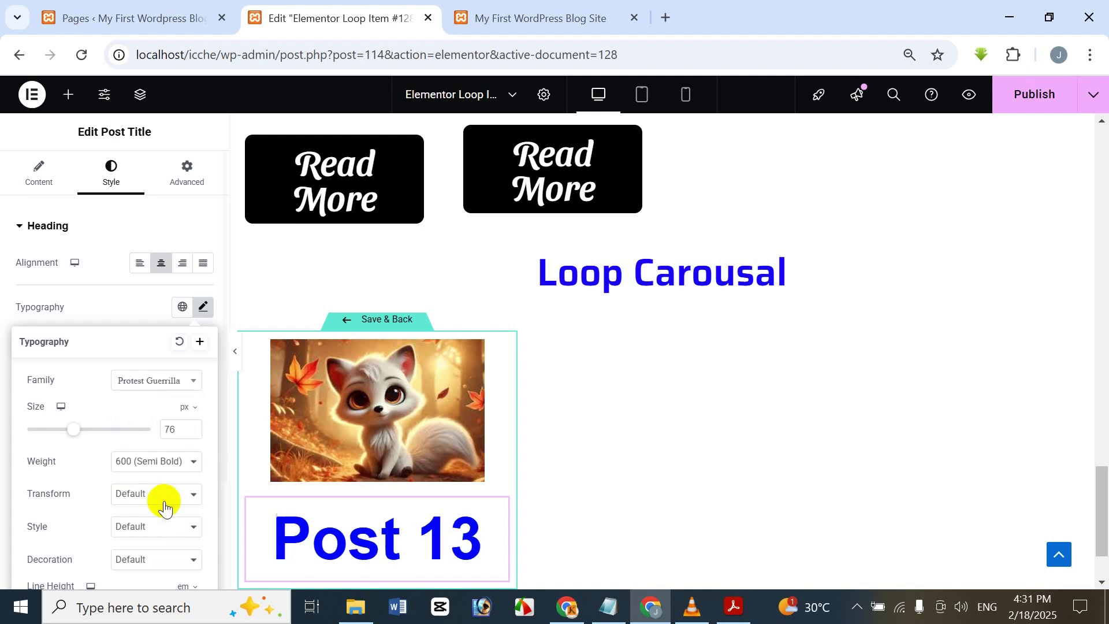
left_click(162, 379)
scroll(133, 497, "down", 5)
left_click(130, 503)
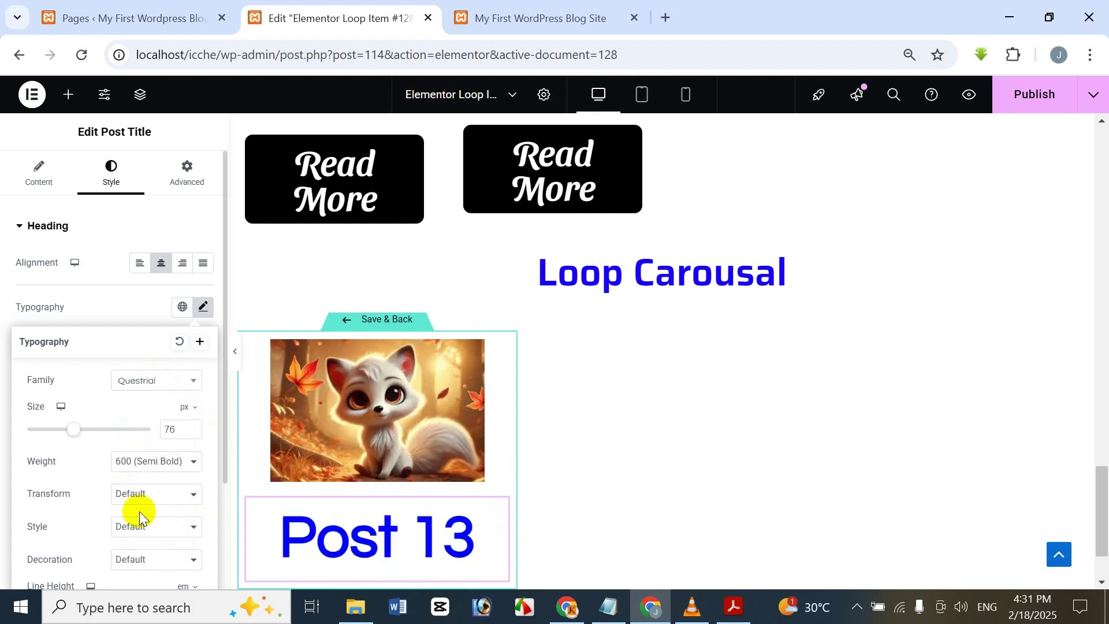
left_click(154, 383)
scroll(152, 497, "down", 5)
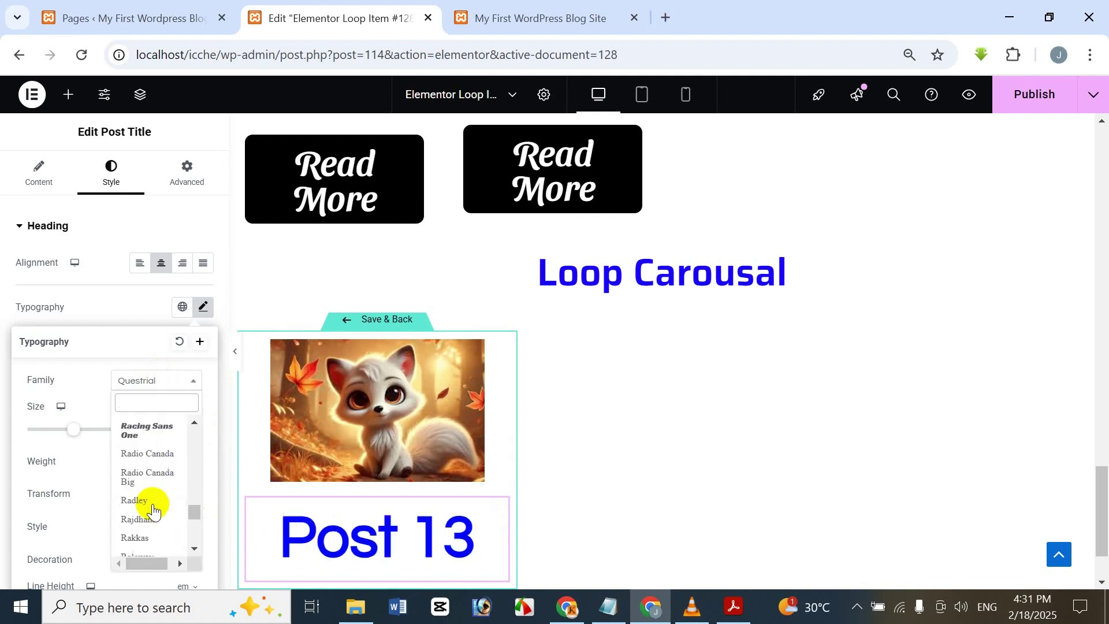
left_click(154, 511)
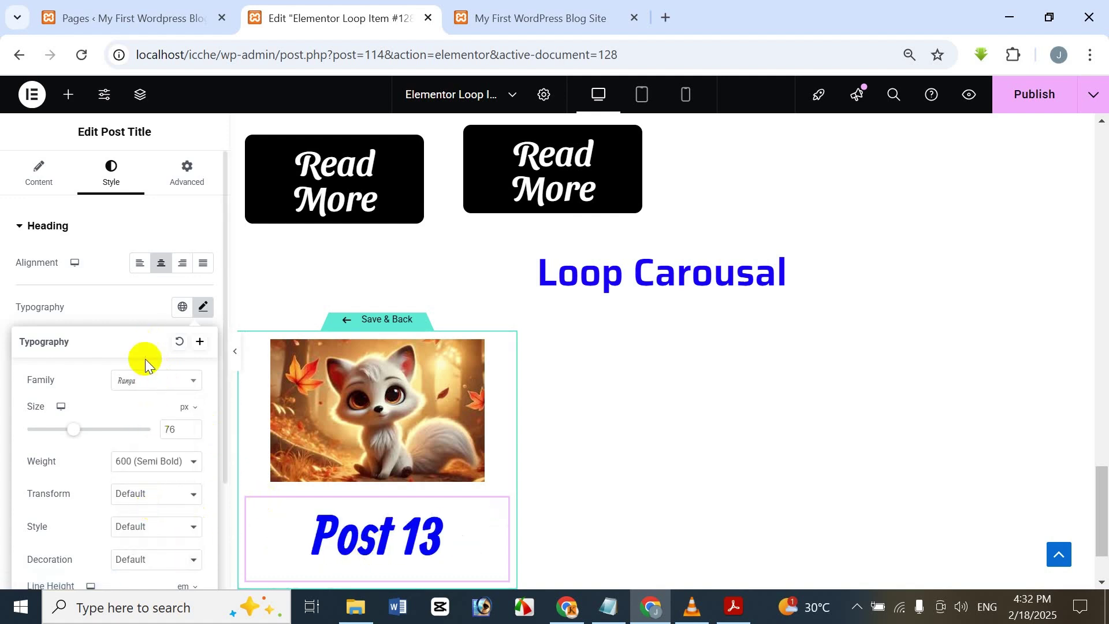
left_click(143, 386)
scroll(142, 479, "down", 3)
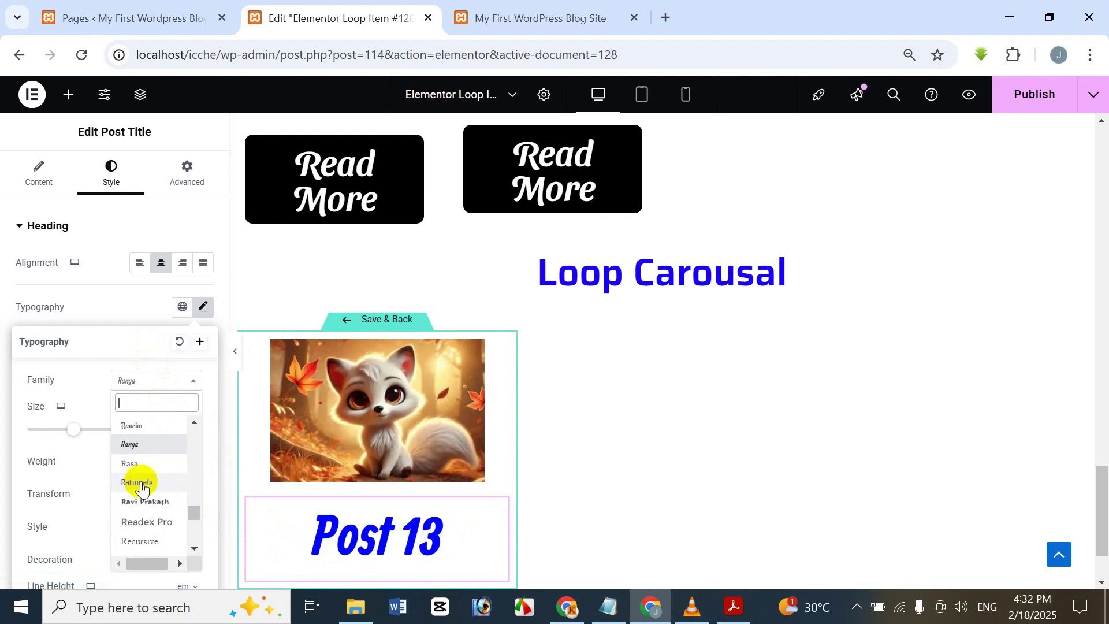
left_click(146, 489)
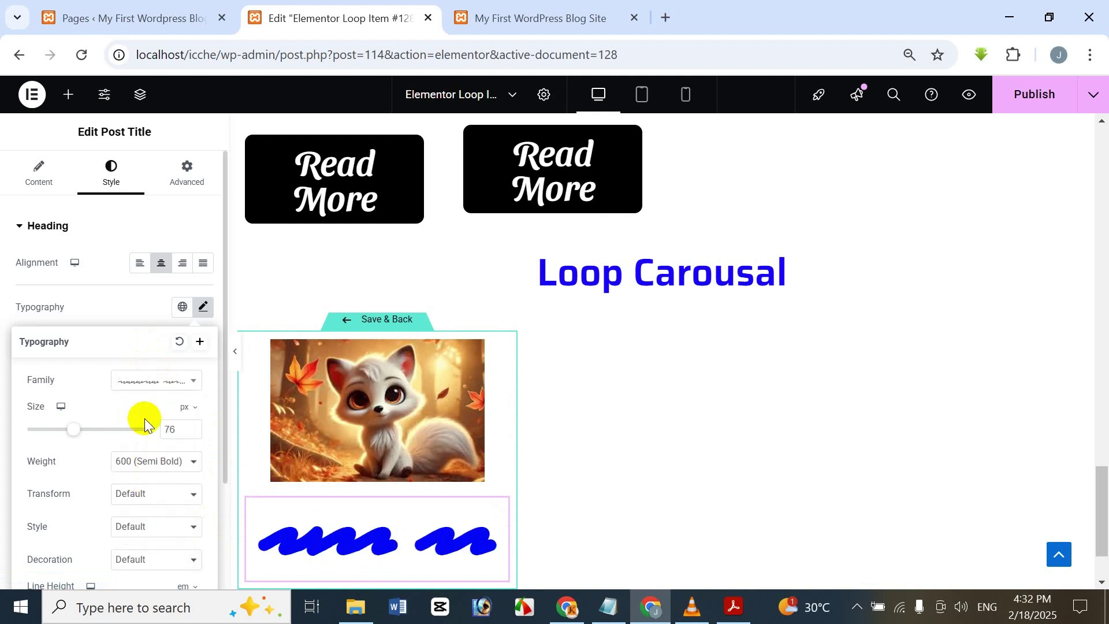
Step: Set the post title's font family to Reddit Sans Condensed
left_click(154, 380)
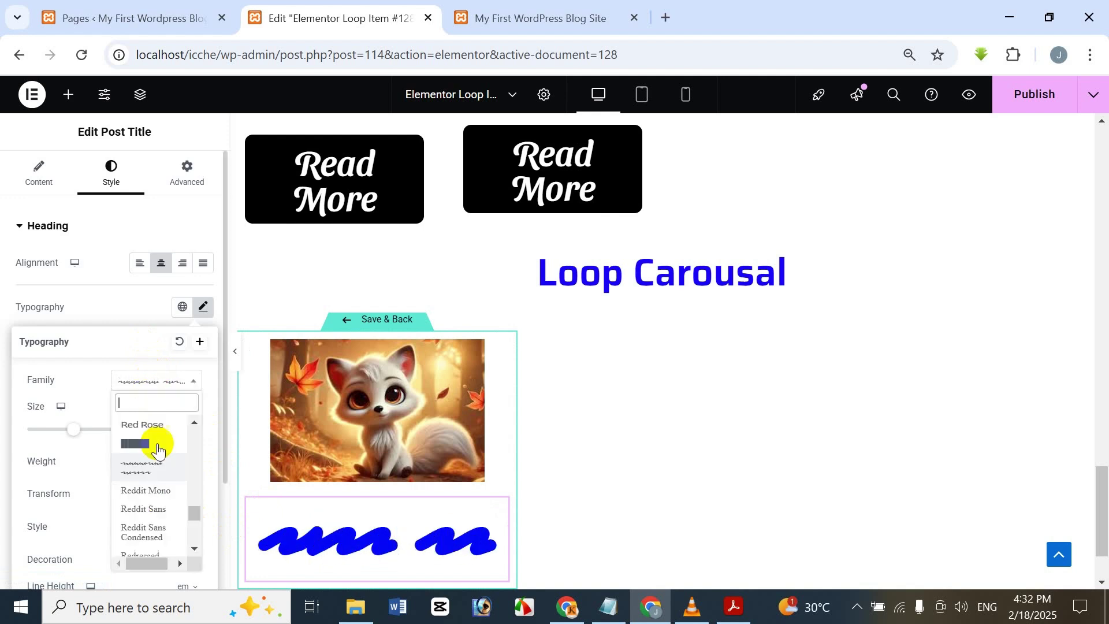
left_click(155, 532)
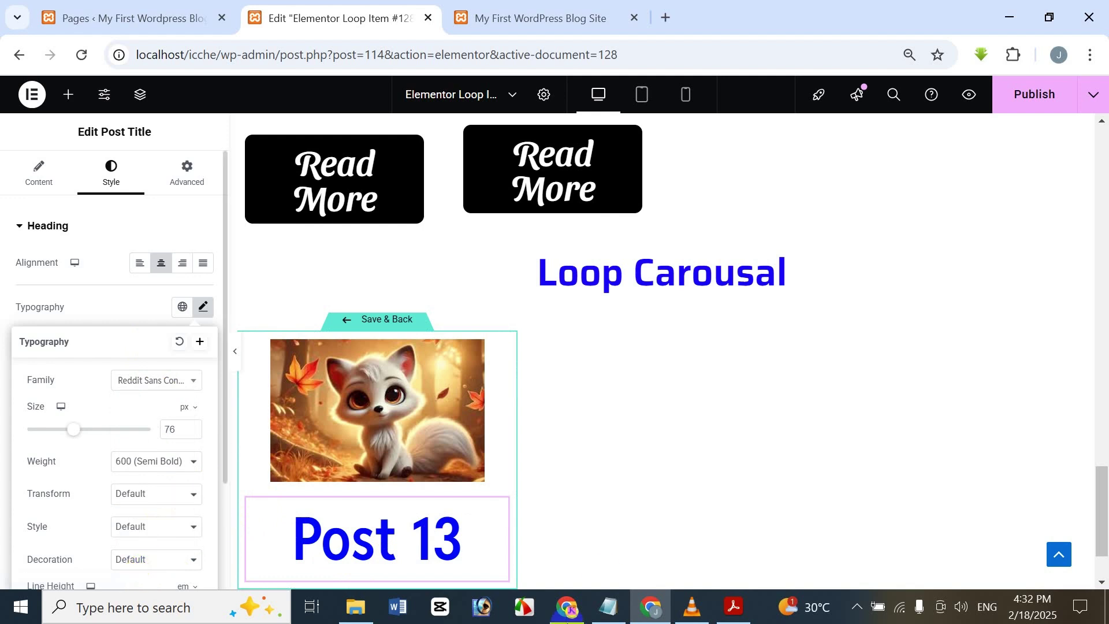
left_click(195, 134)
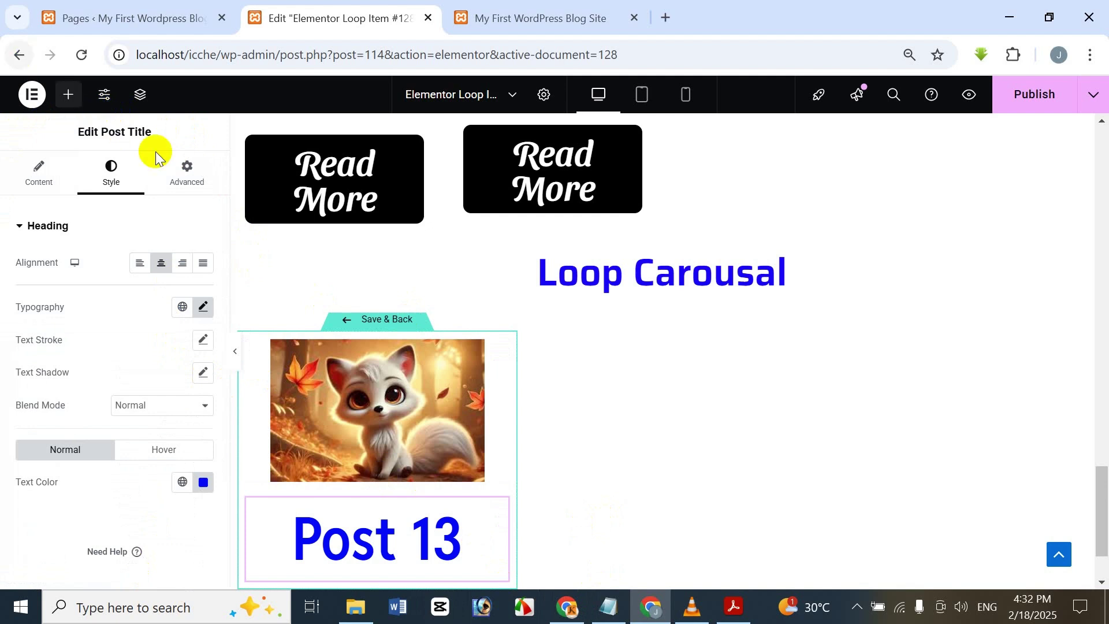
Step: Add a Post Excerpt widget below the post title in the loop item
left_click(68, 94)
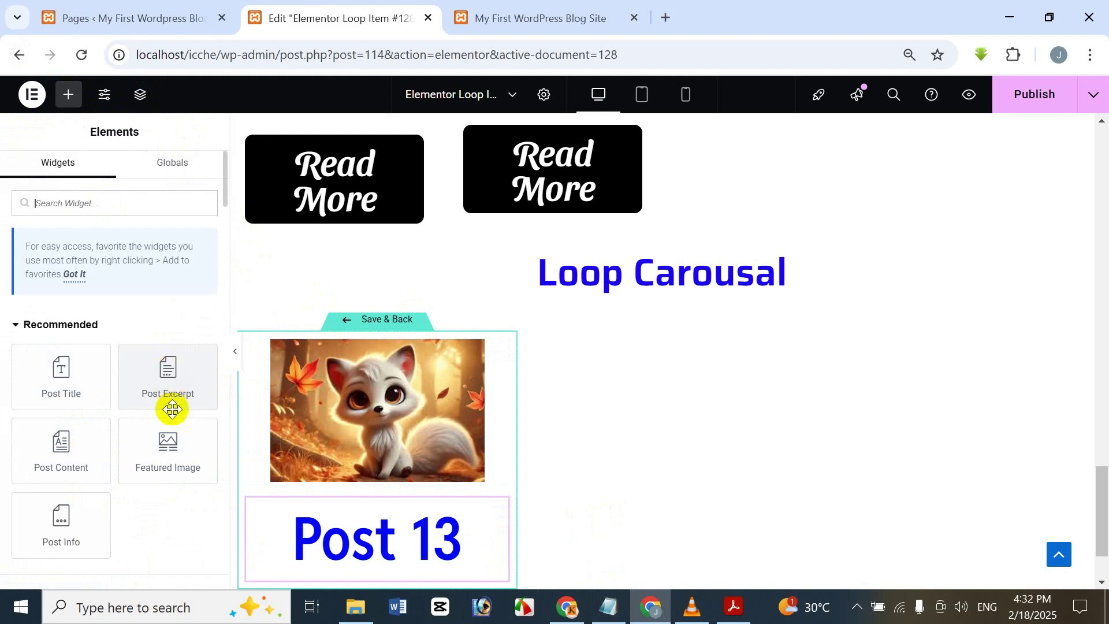
scroll(355, 390, "down", 2)
left_click_drag(170, 369, 335, 472)
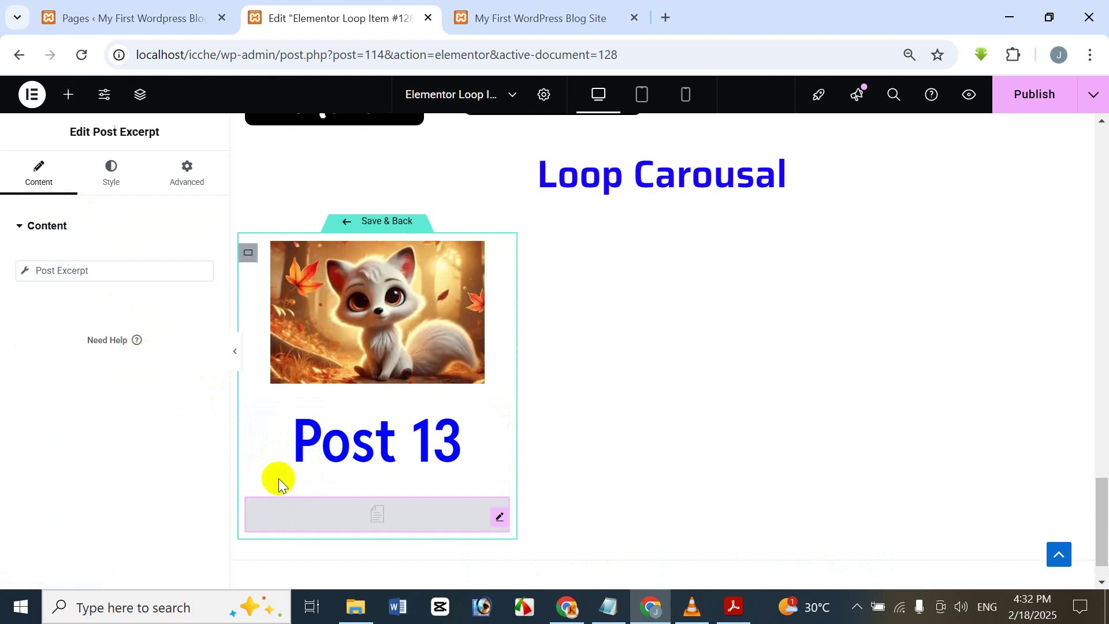
Step: Apply the post excerpt to the post content and limit the excerpt length to 30
left_click(104, 272)
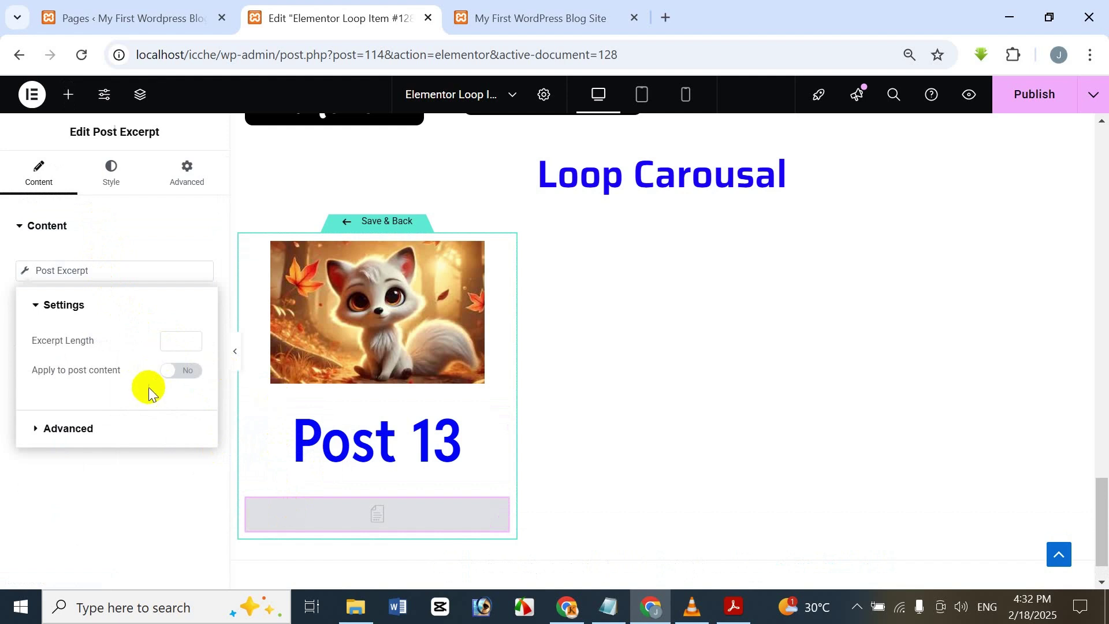
left_click(165, 381)
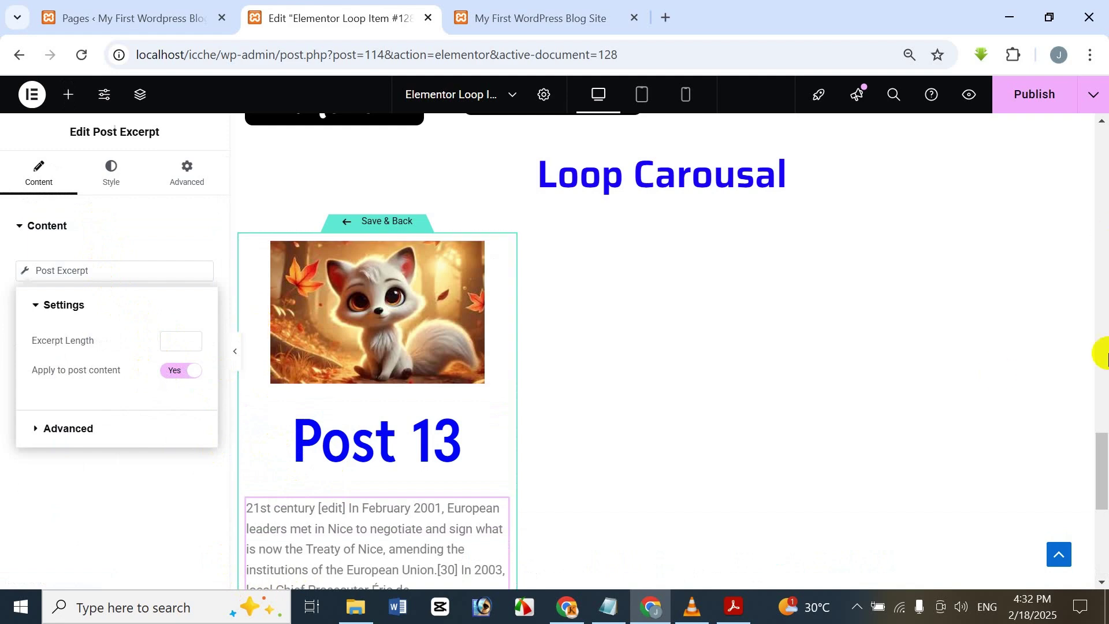
scroll(795, 322, "down", 5)
scroll(794, 321, "up", 4)
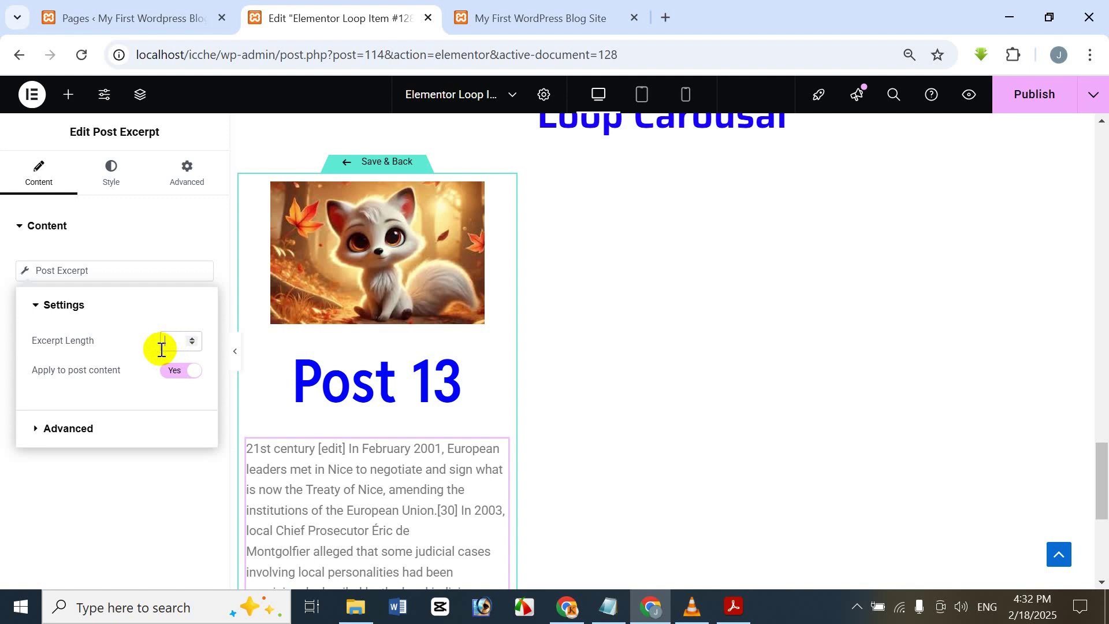
type("30")
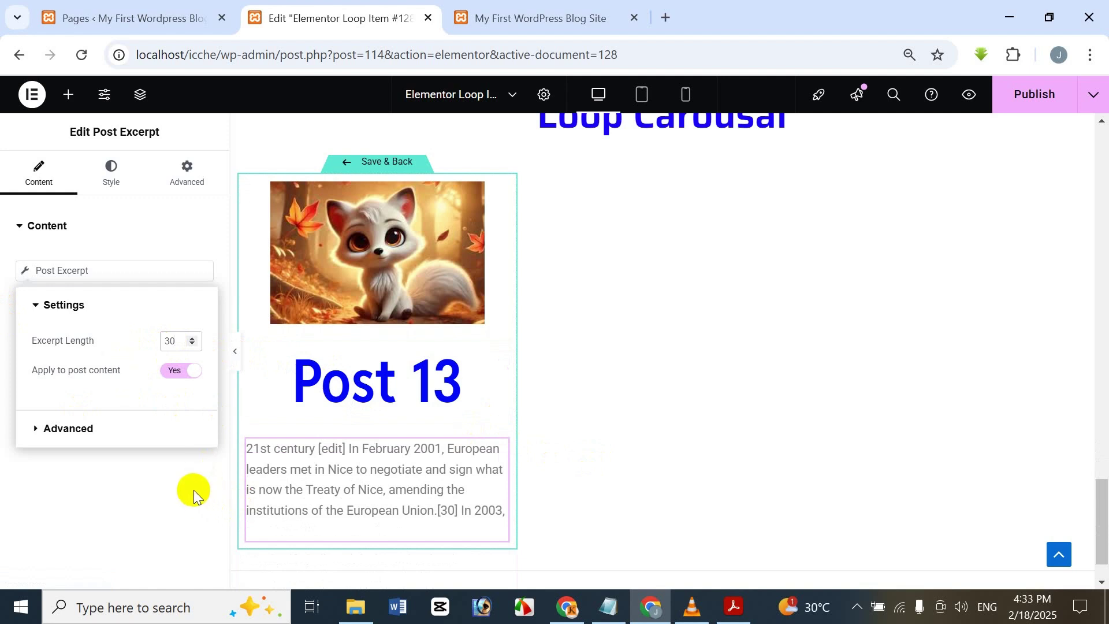
Step: Add a row of dots as the text shown after the post excerpt
left_click(85, 431)
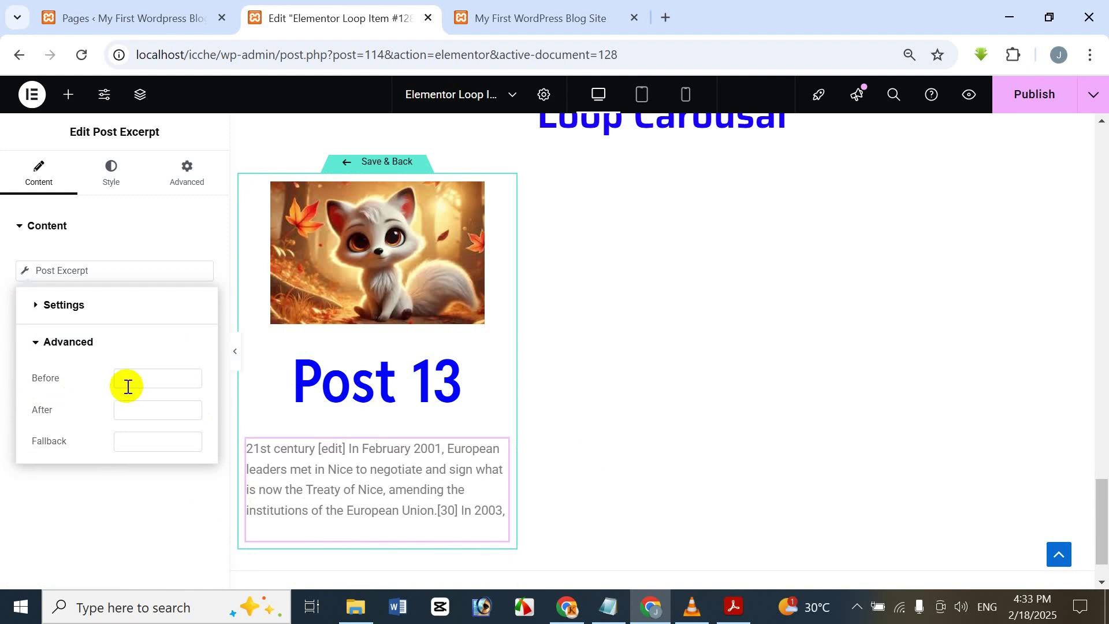
left_click(147, 419)
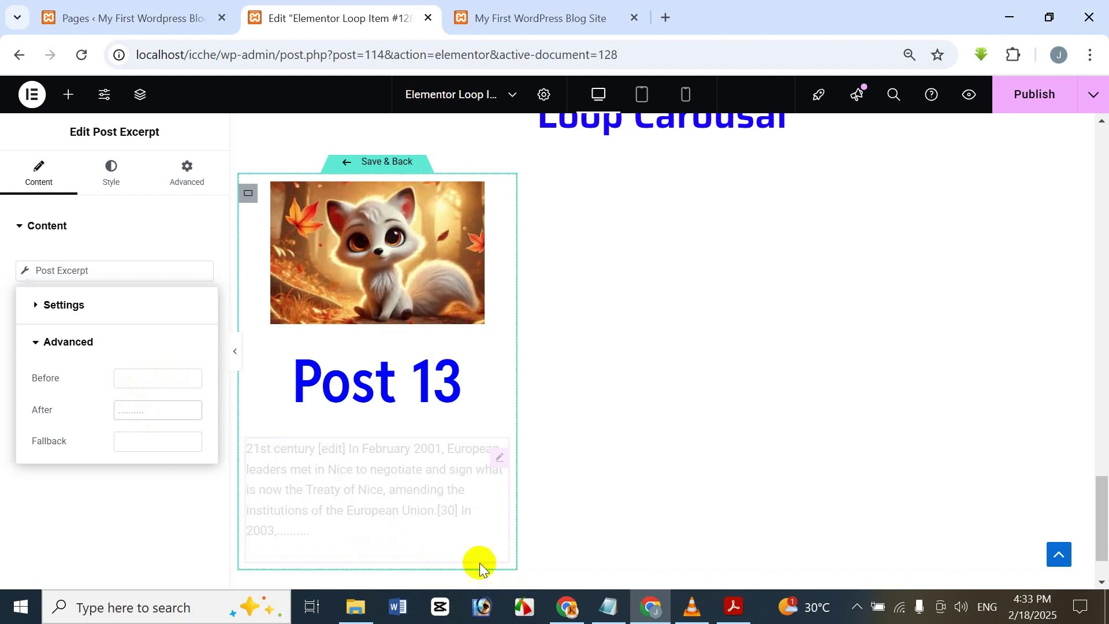
left_click(150, 533)
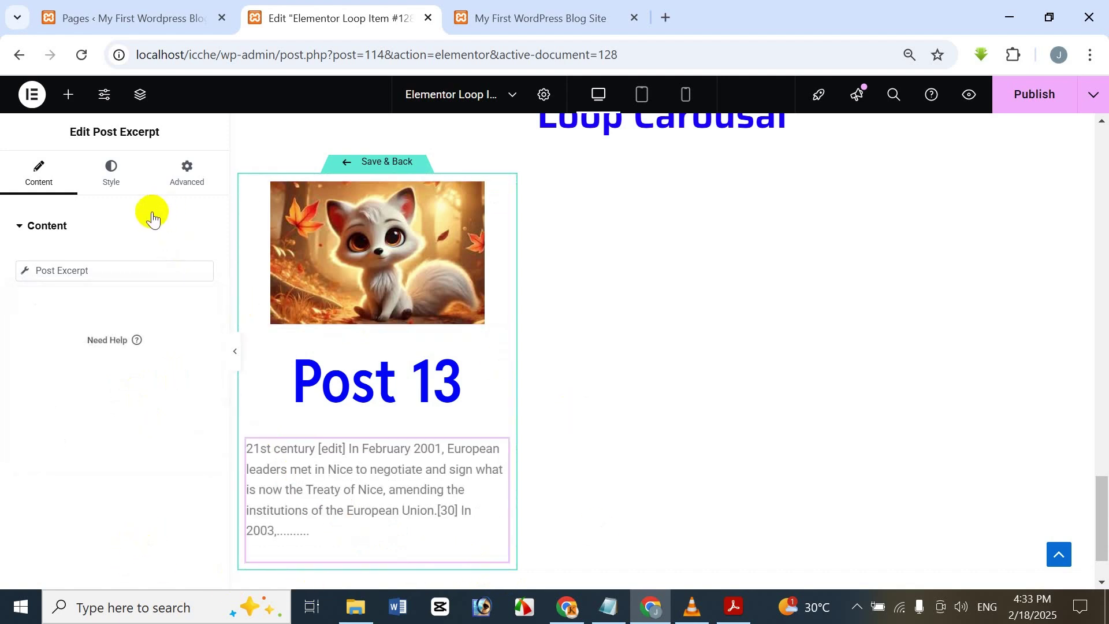
Step: Justify the post excerpt and change its text color to black, #000000
left_click(96, 184)
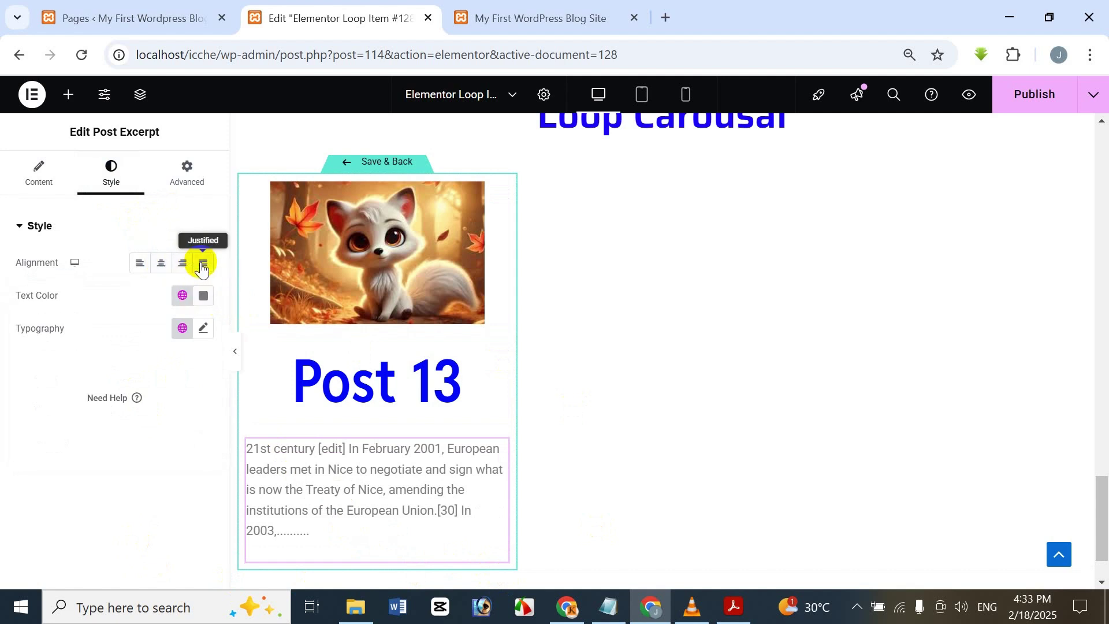
left_click(202, 264)
left_click(203, 295)
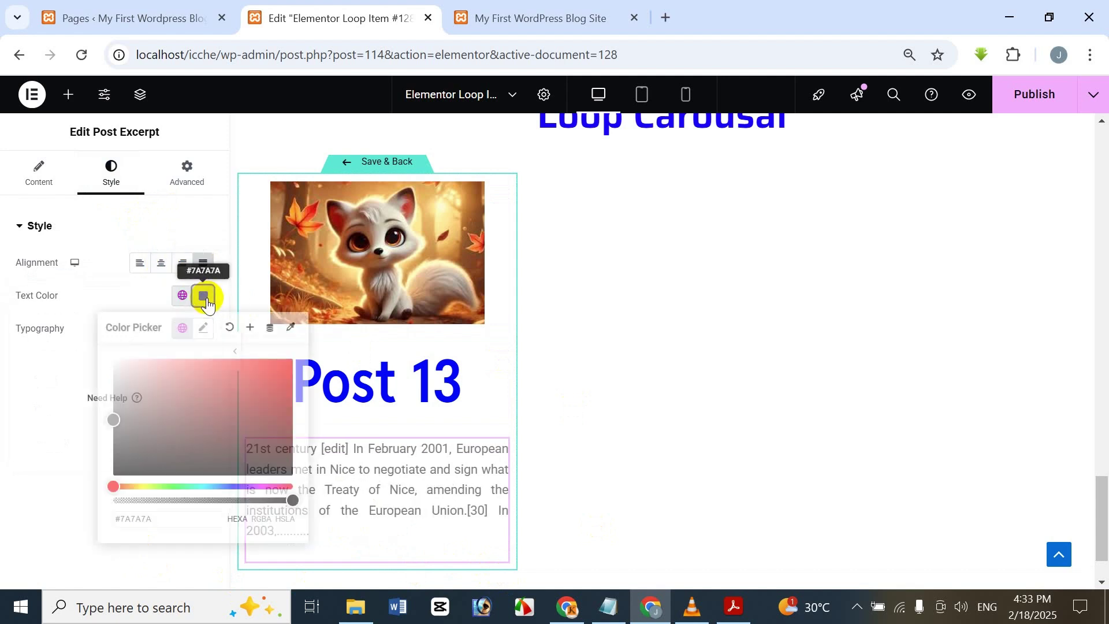
left_click(287, 452)
left_click_drag(303, 504, 305, 508)
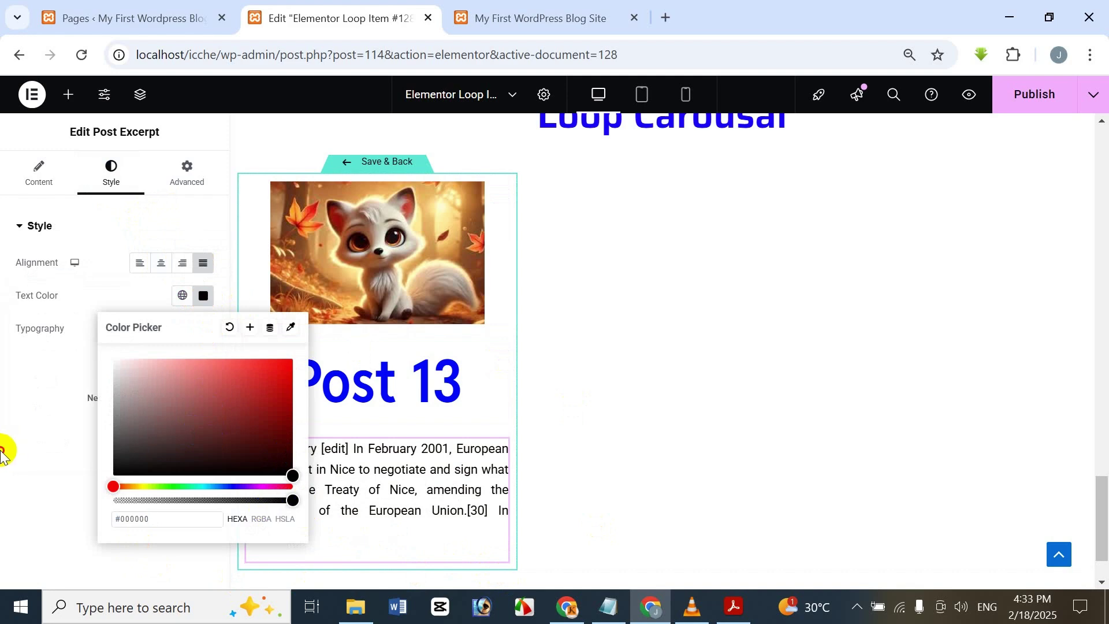
left_click(1, 453)
Step: Try the Sawarabi Gothic font family on the post excerpt
left_click(203, 329)
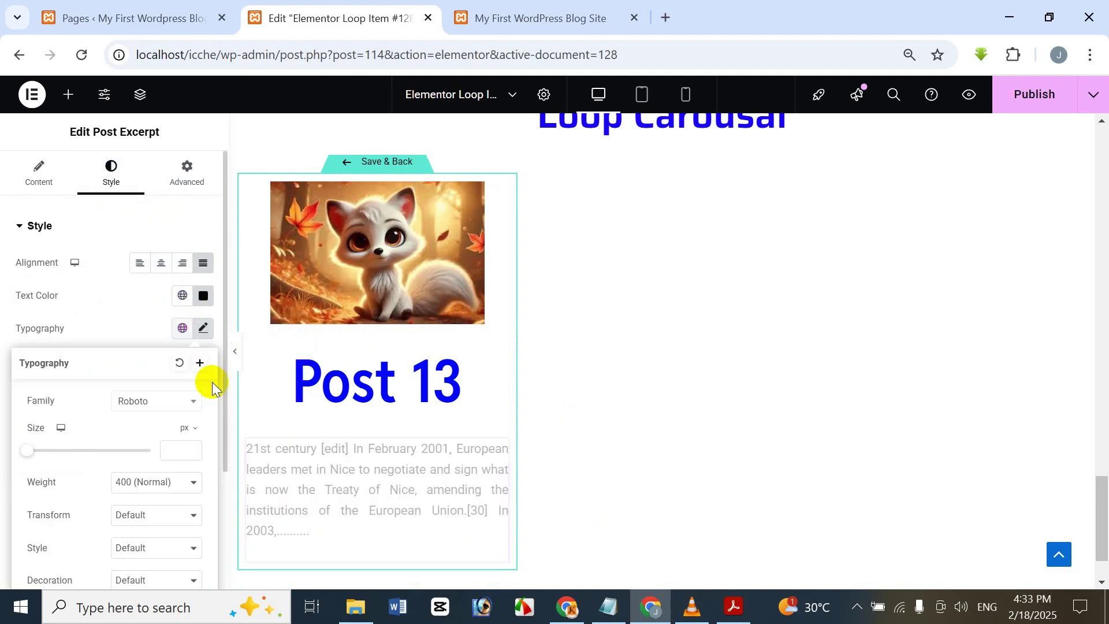
left_click(185, 403)
scroll(88, 271, "down", 2)
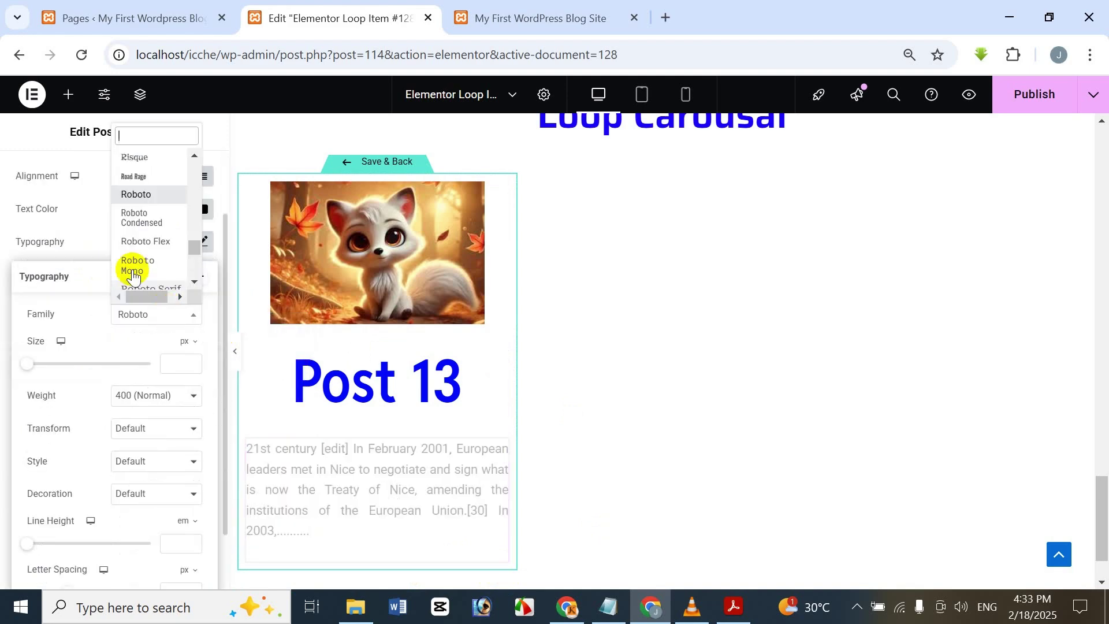
scroll(153, 243, "down", 8)
scroll(161, 259, "down", 5)
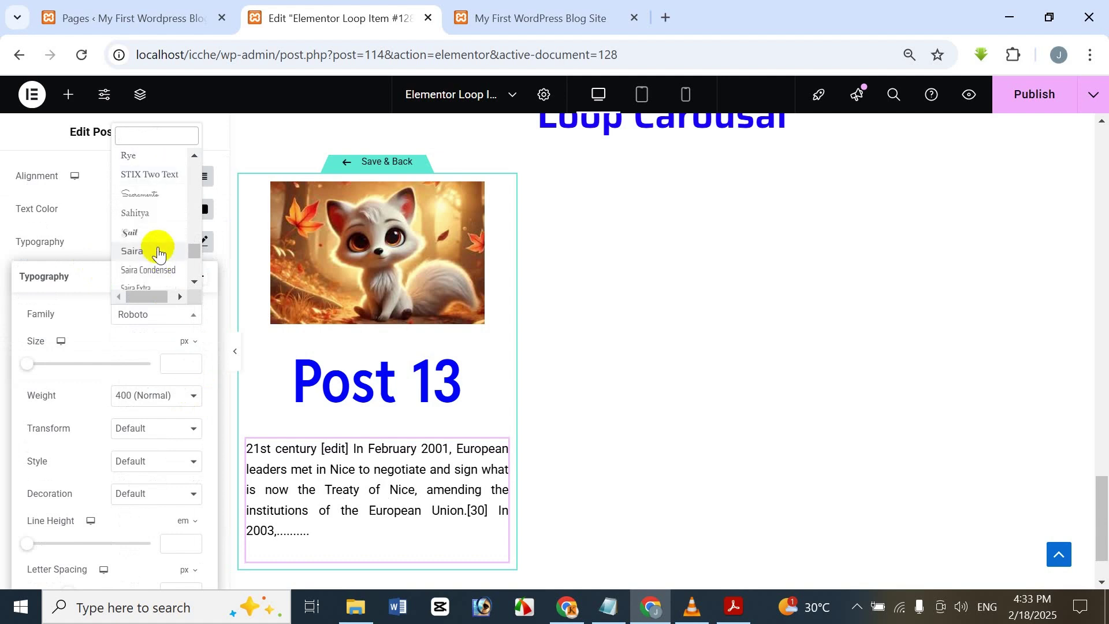
scroll(158, 255, "down", 2)
left_click(153, 249)
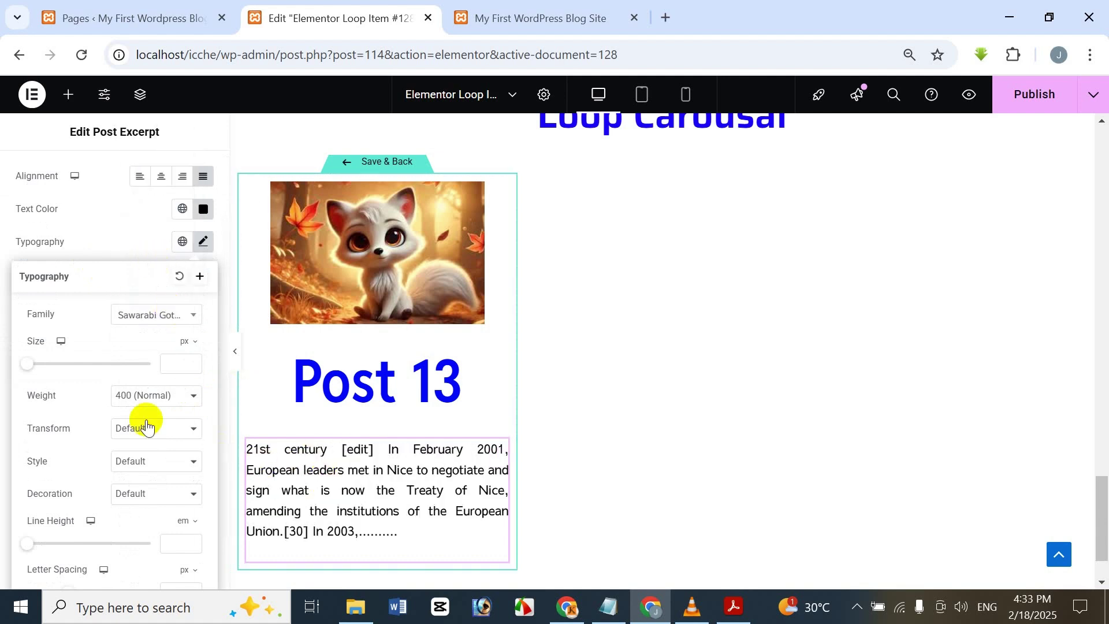
Step: Set the post excerpt's font family to Signika and its size to 19 px
left_click(157, 312)
scroll(155, 191, "down", 5)
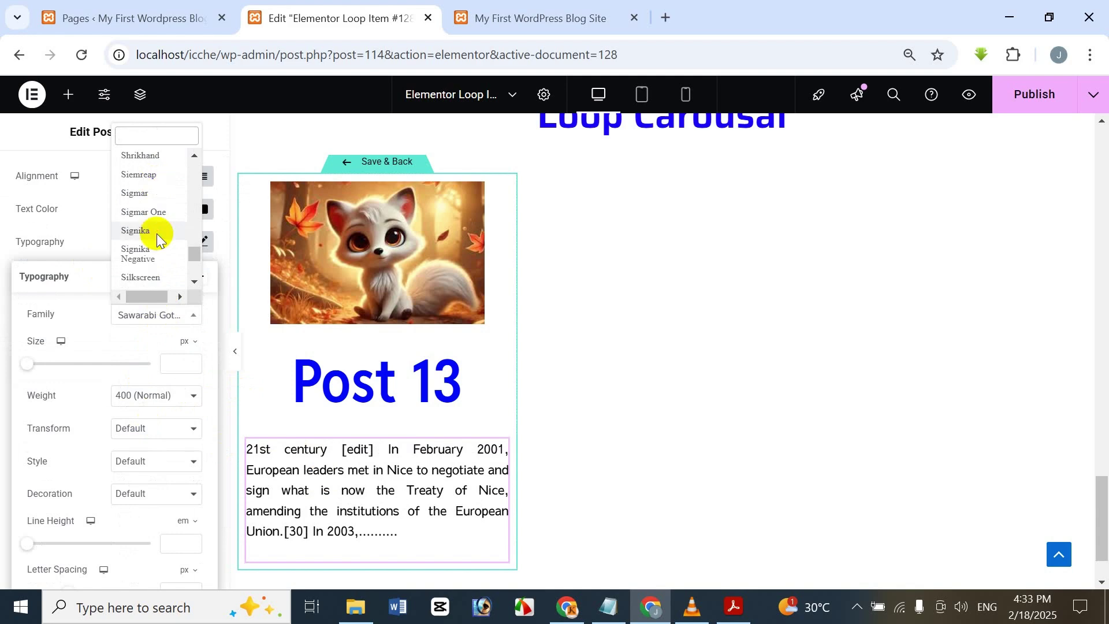
left_click(157, 234)
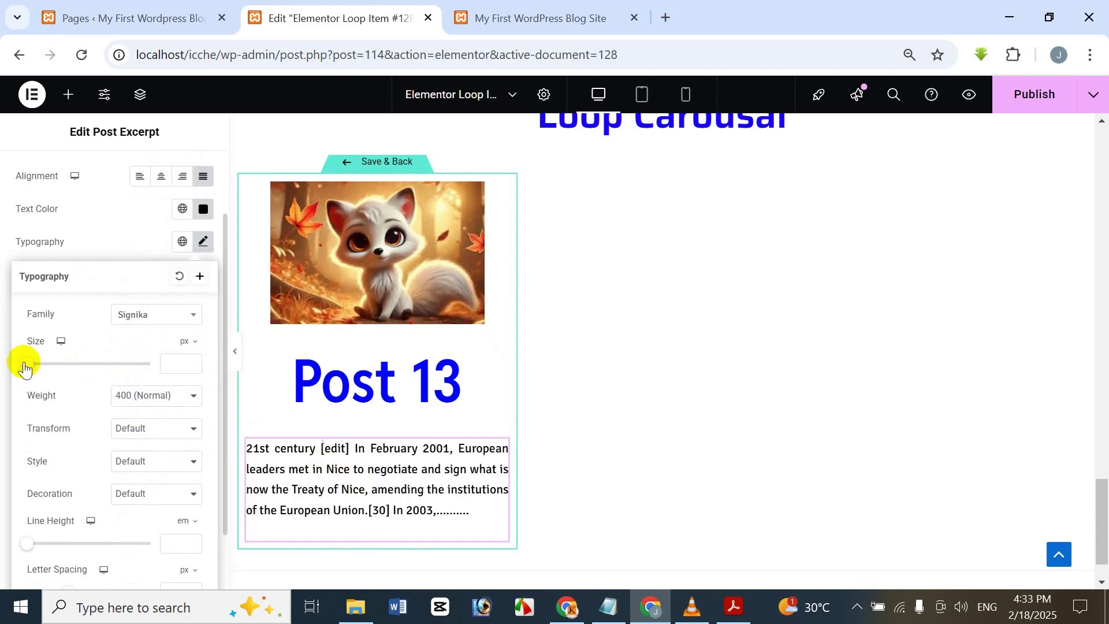
left_click_drag(23, 363, 35, 371)
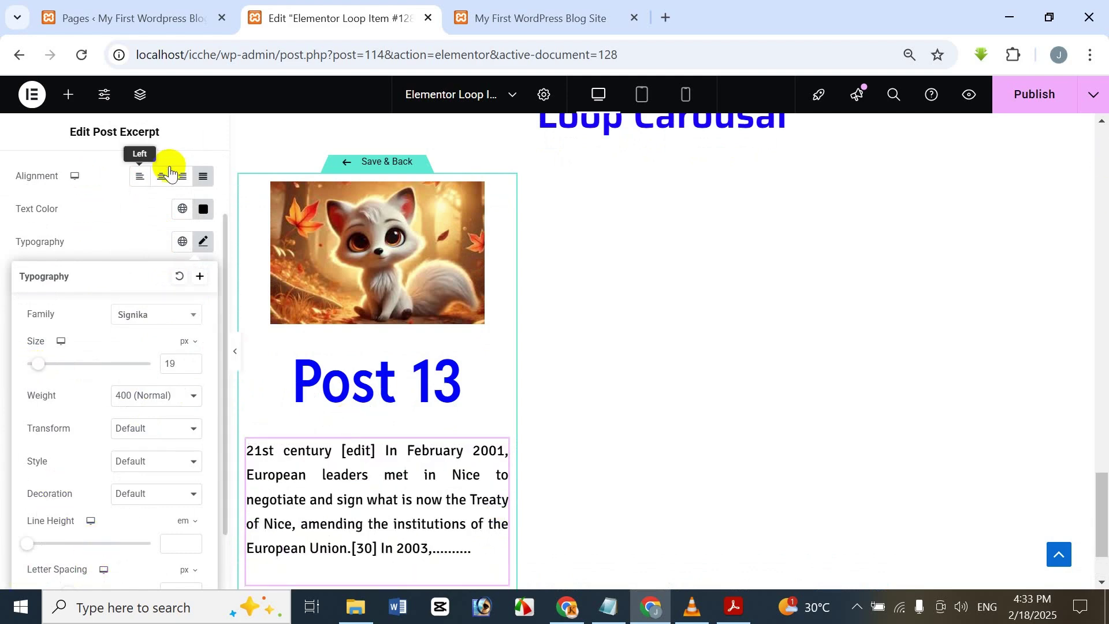
left_click(209, 141)
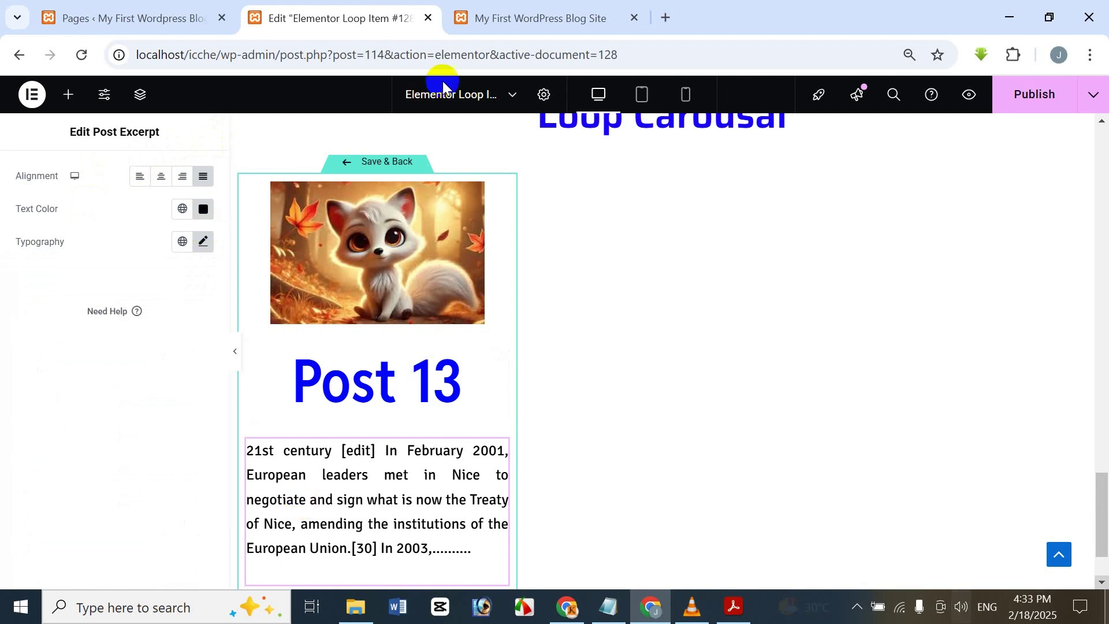
scroll(35, 220, "up", 2)
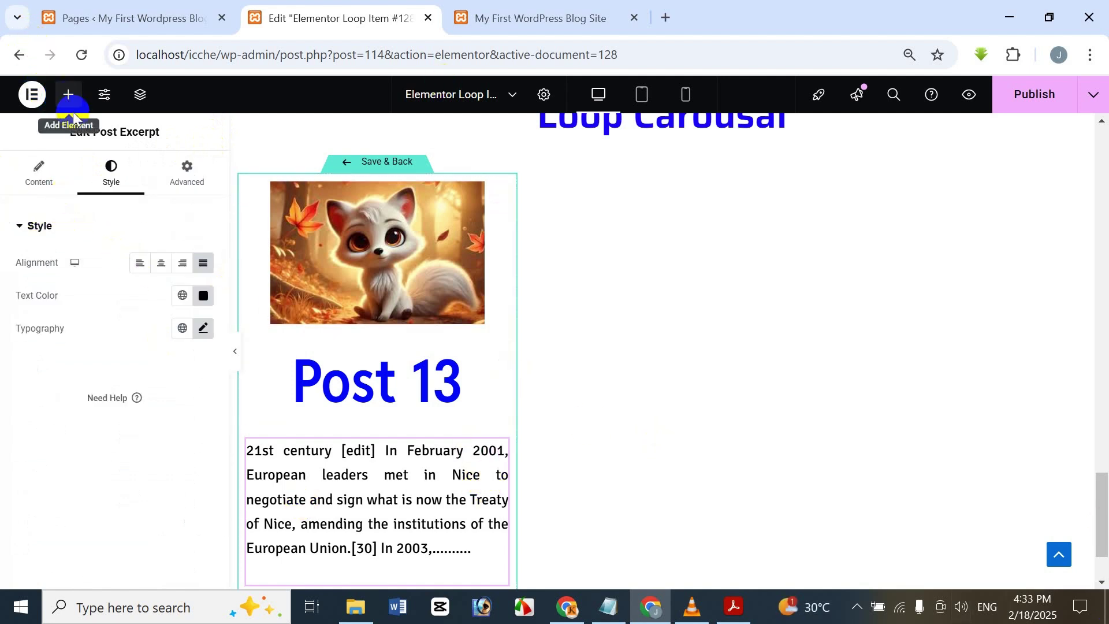
Step: Add a Button widget below the post excerpt in the loop item
left_click(63, 96)
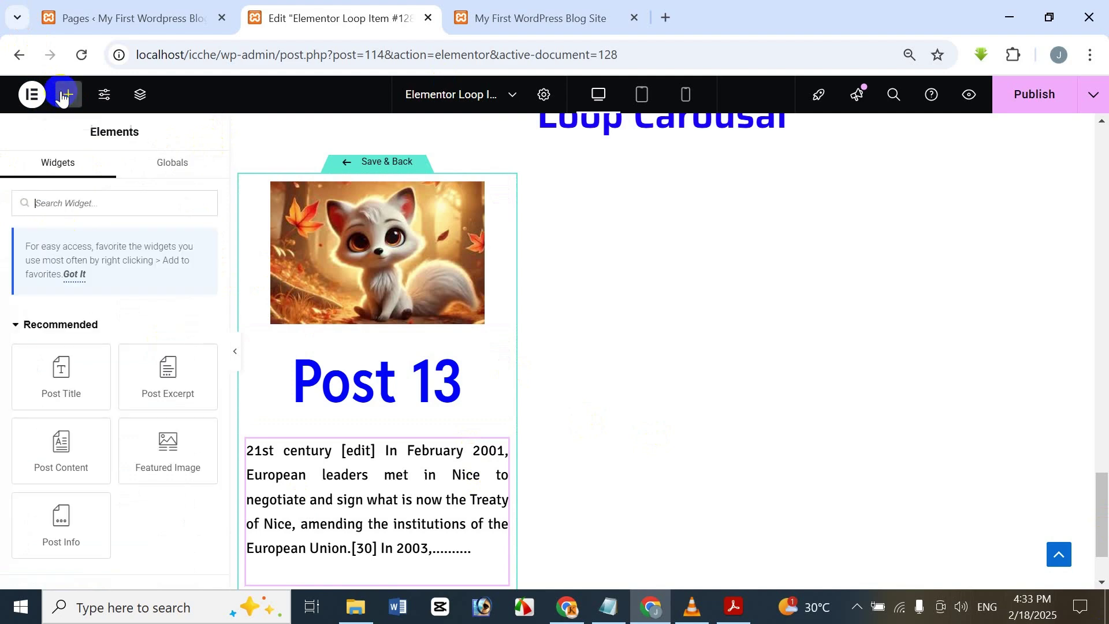
scroll(428, 401, "down", 2)
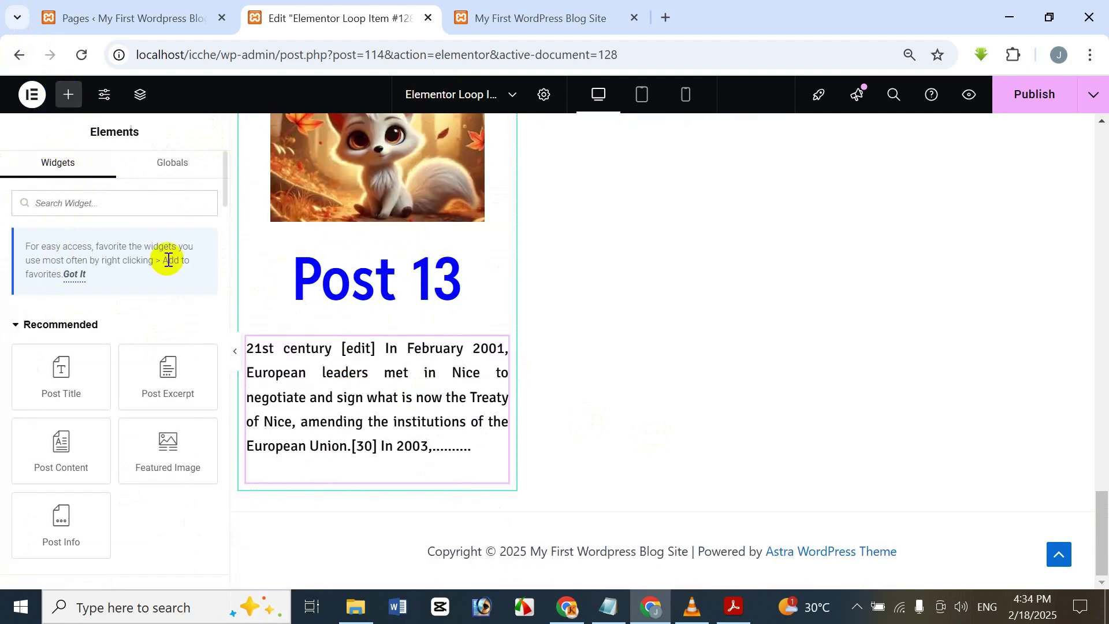
left_click_drag(224, 179, 223, 252)
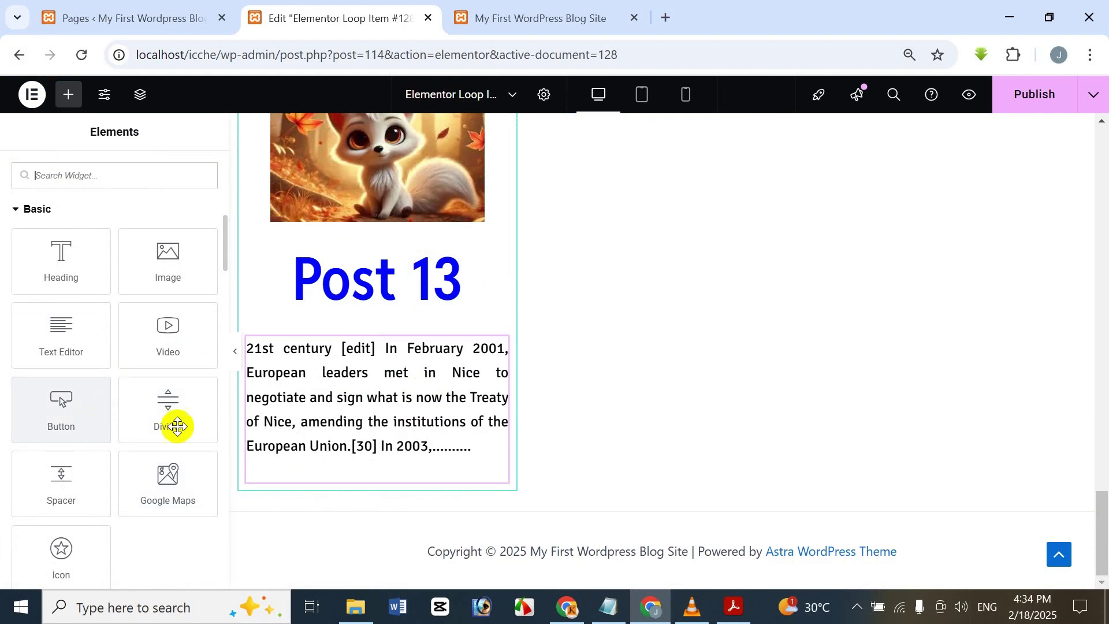
left_click_drag(50, 404, 294, 468)
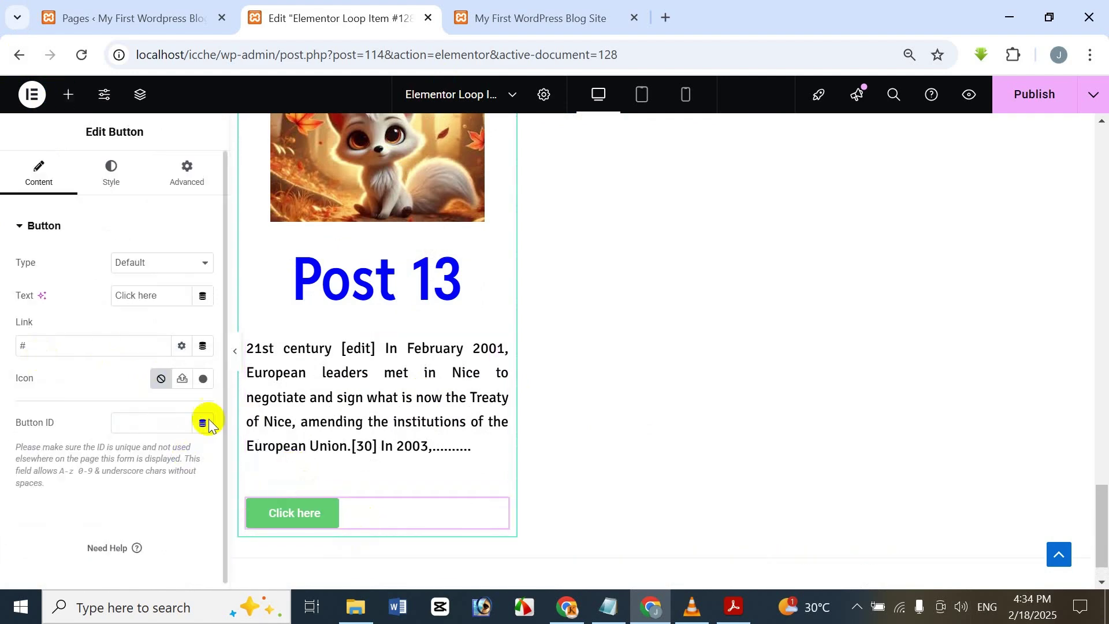
Step: Try the Warning and Info types on the button and return it to Default
left_click(170, 272)
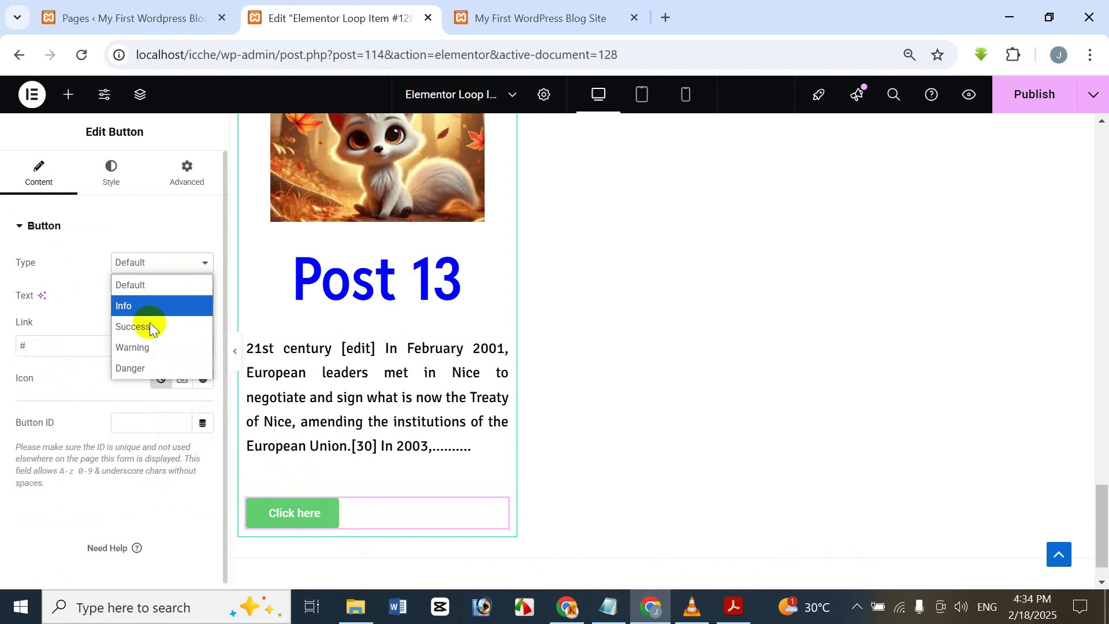
left_click(172, 137)
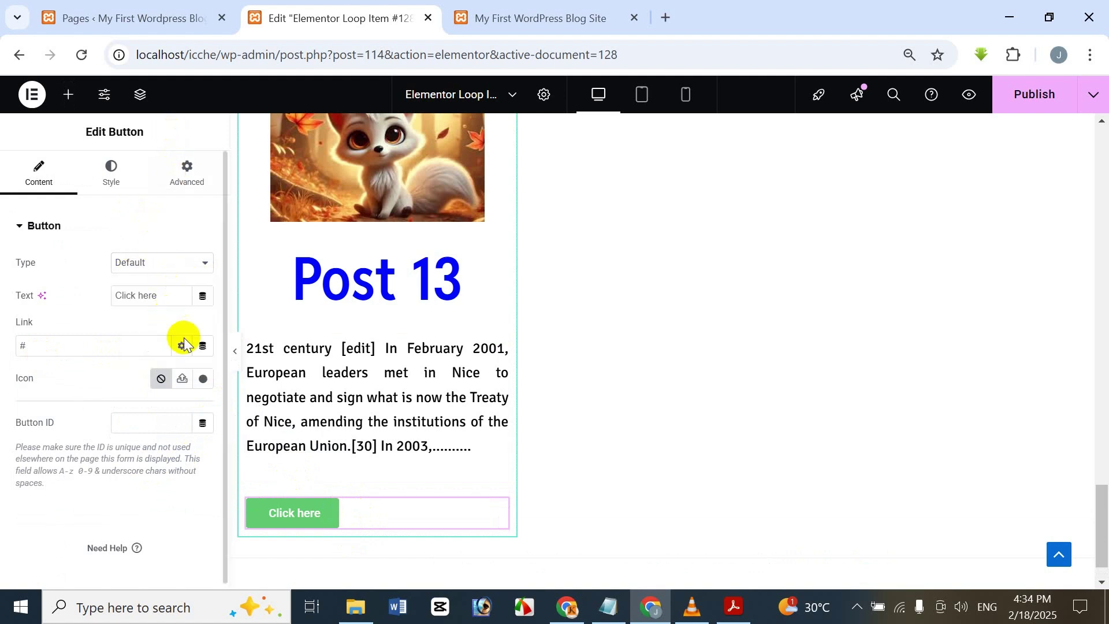
left_click(153, 270)
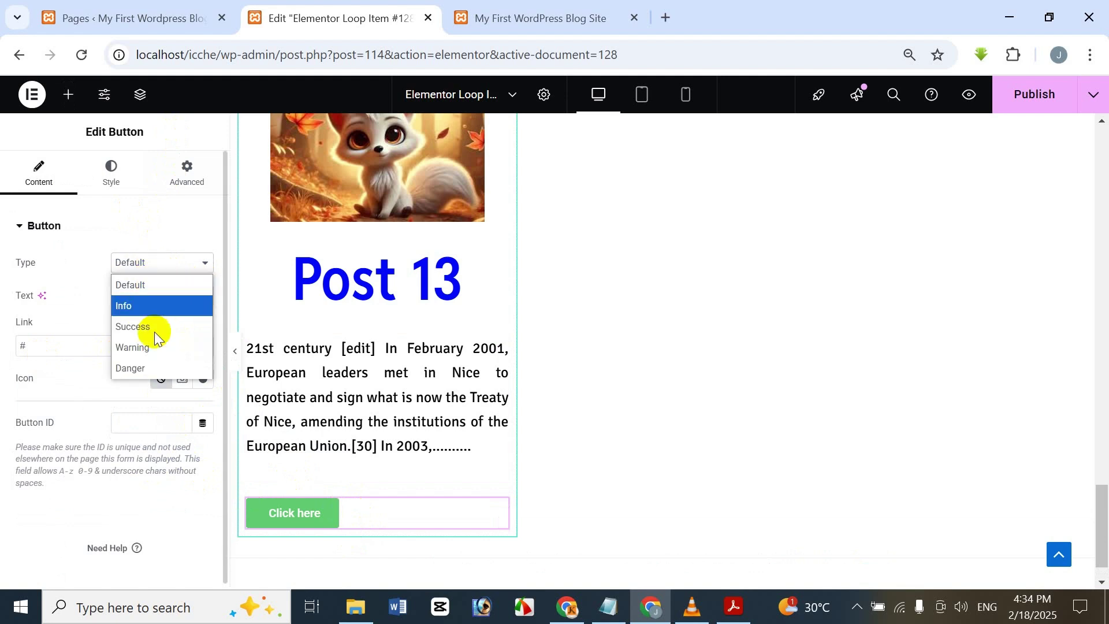
left_click(149, 347)
left_click(159, 270)
left_click(148, 312)
left_click(153, 265)
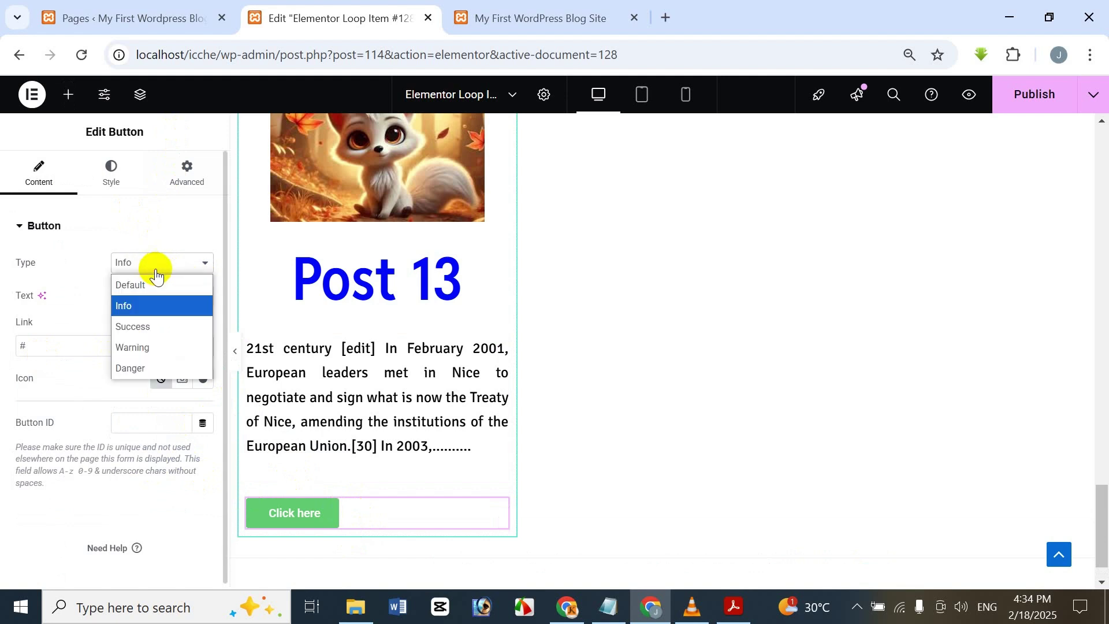
left_click(152, 288)
Step: Change the button text to "Read More"
left_click_drag(168, 297, 82, 302)
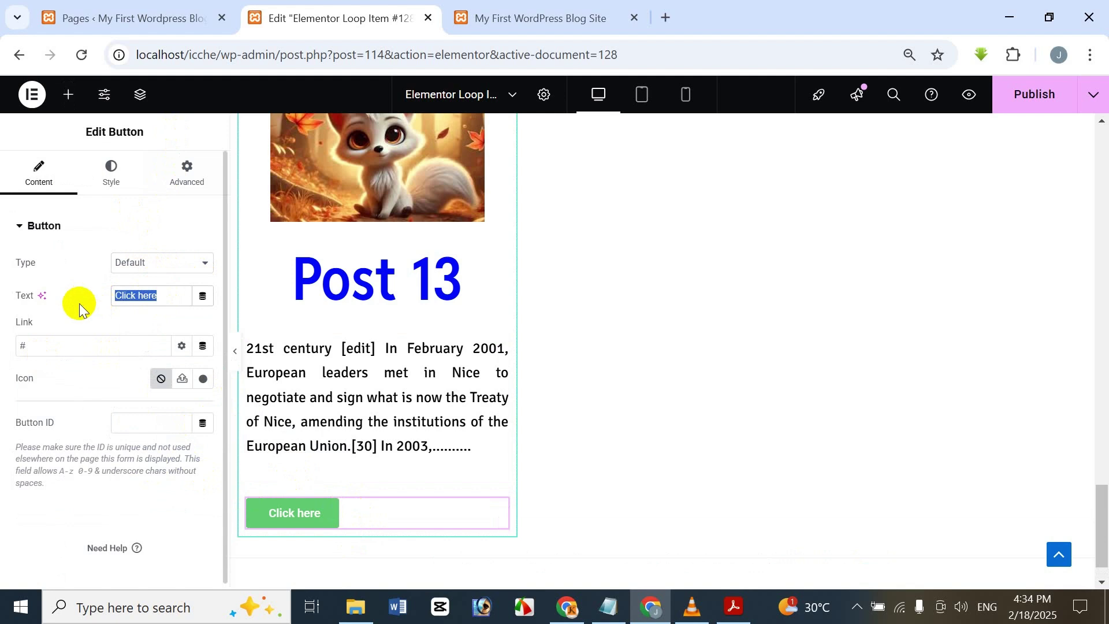
type("Re")
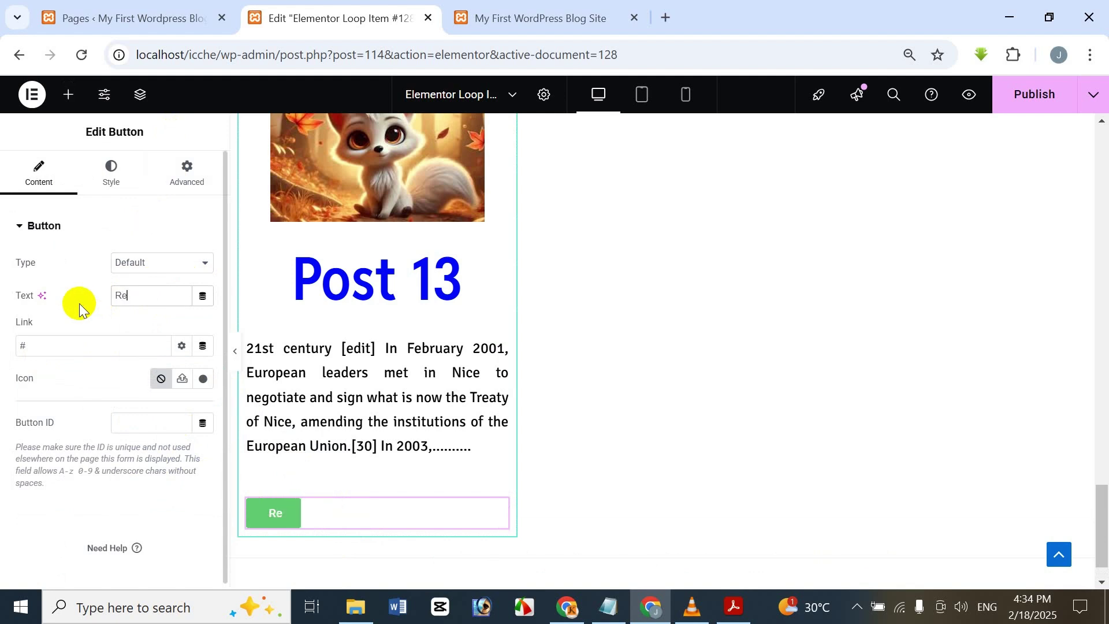
type("ad More")
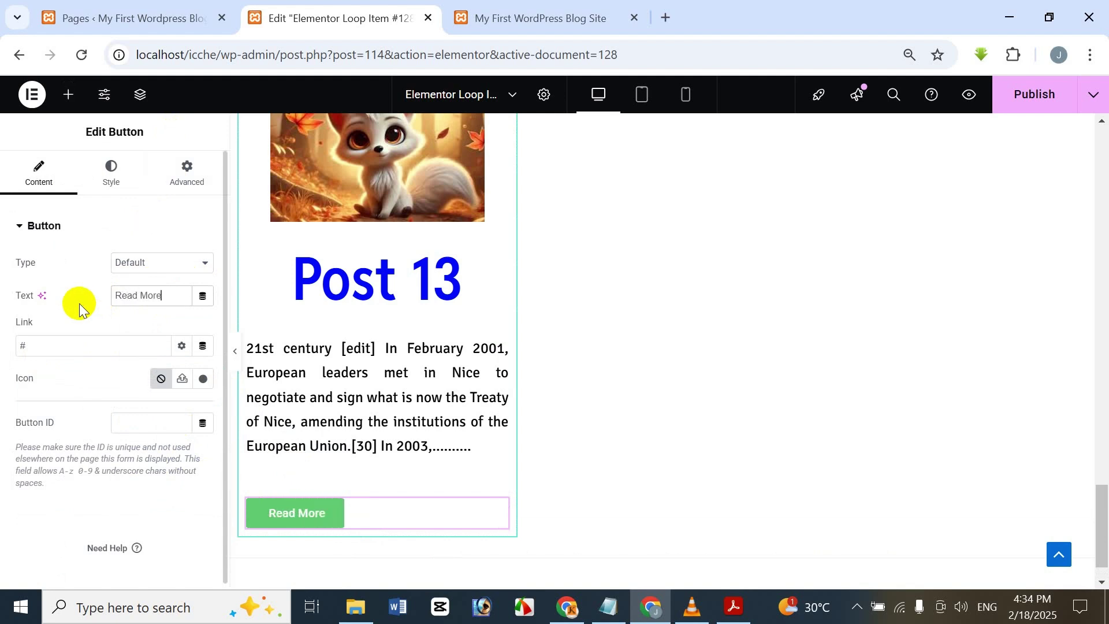
Step: Link the Read More button to the dynamic Post URL and have it open in a new window
left_click(203, 346)
left_click(86, 149)
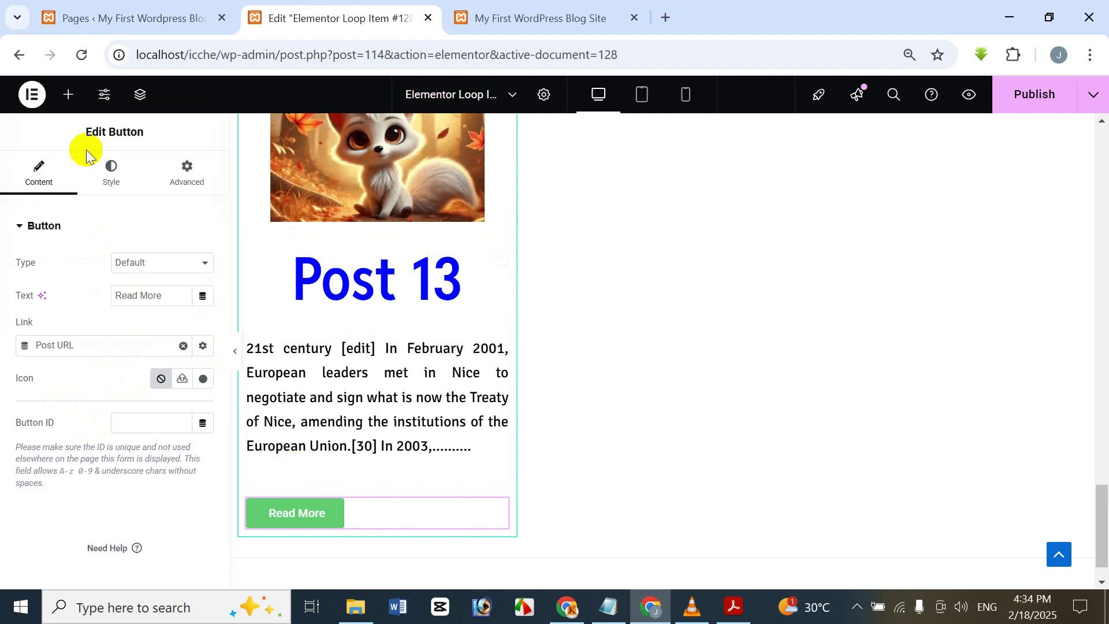
left_click(202, 347)
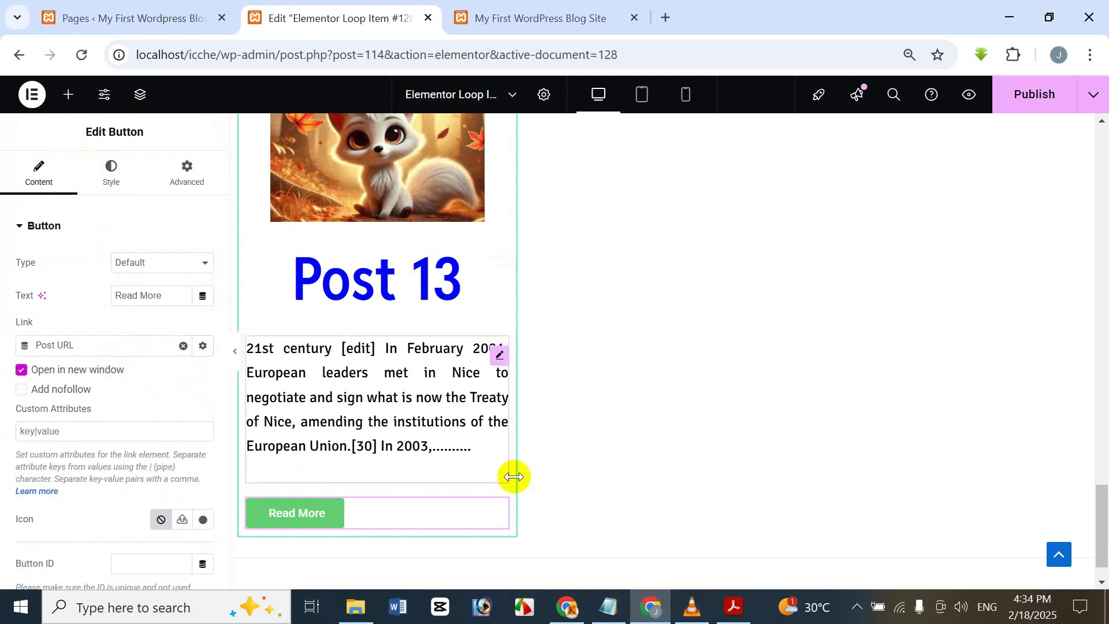
scroll(116, 382, "down", 3)
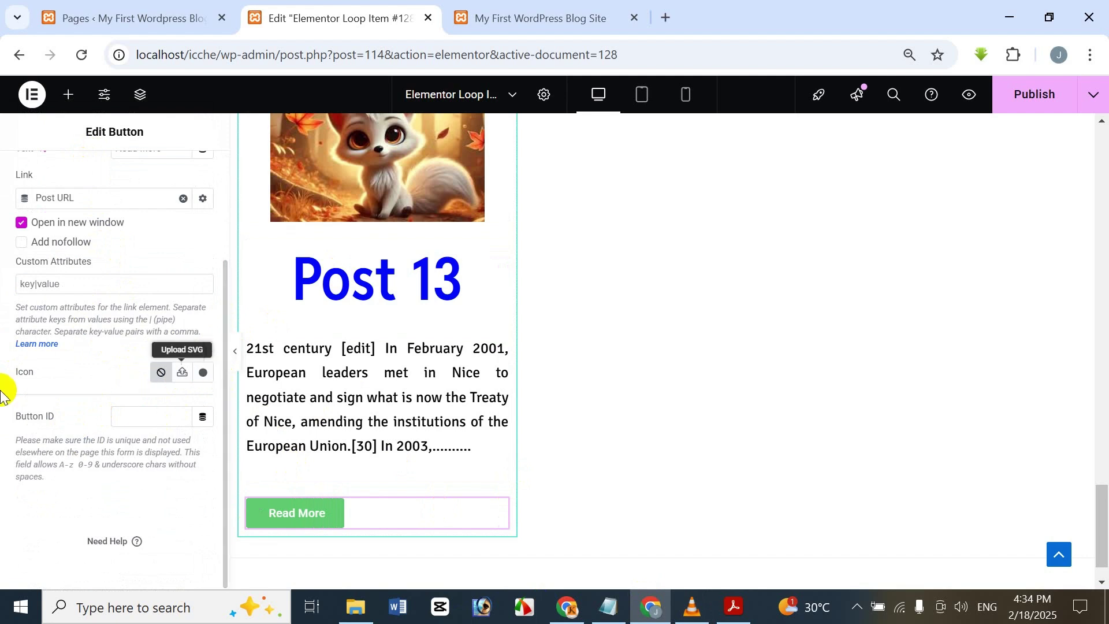
scroll(58, 327, "up", 3)
Step: Center the Read More button and set its text size to 51 px
left_click(109, 183)
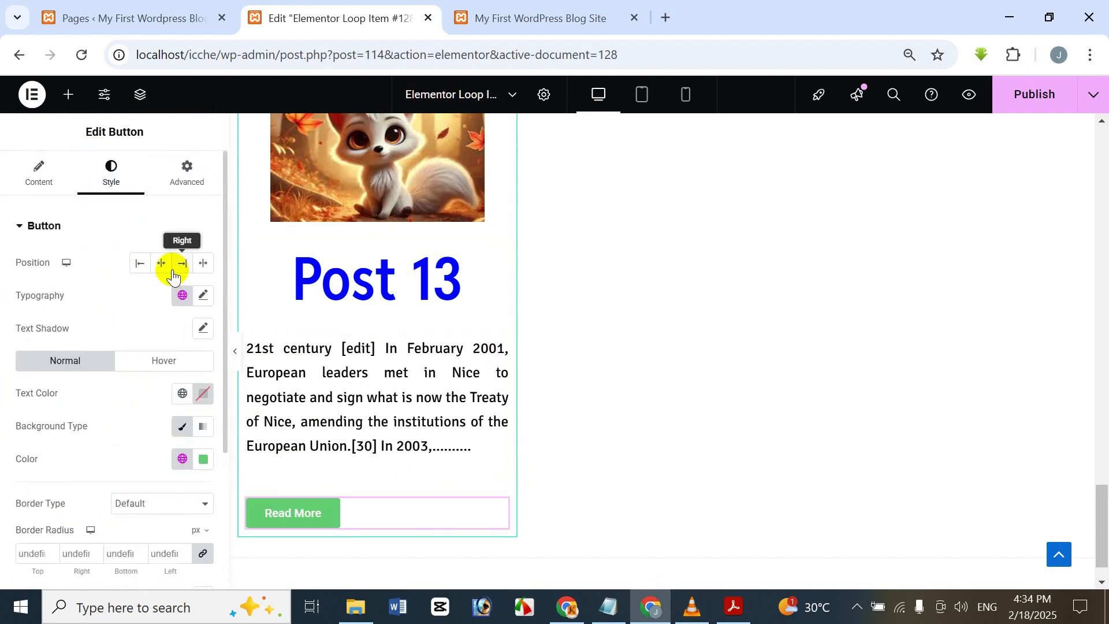
left_click(164, 264)
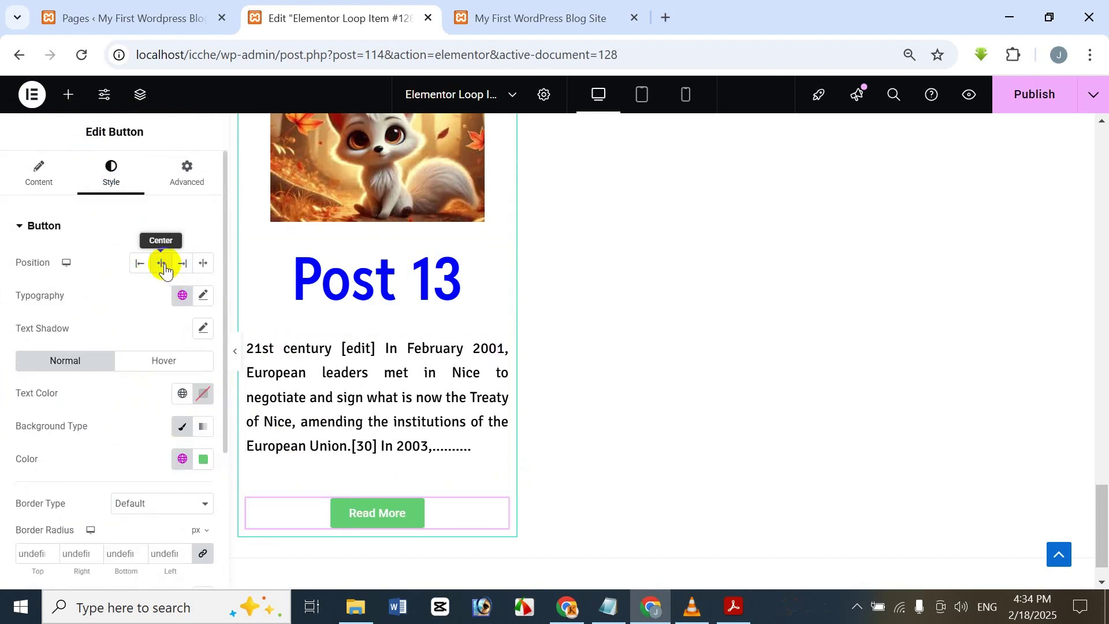
left_click(202, 294)
left_click_drag(33, 422, 61, 438)
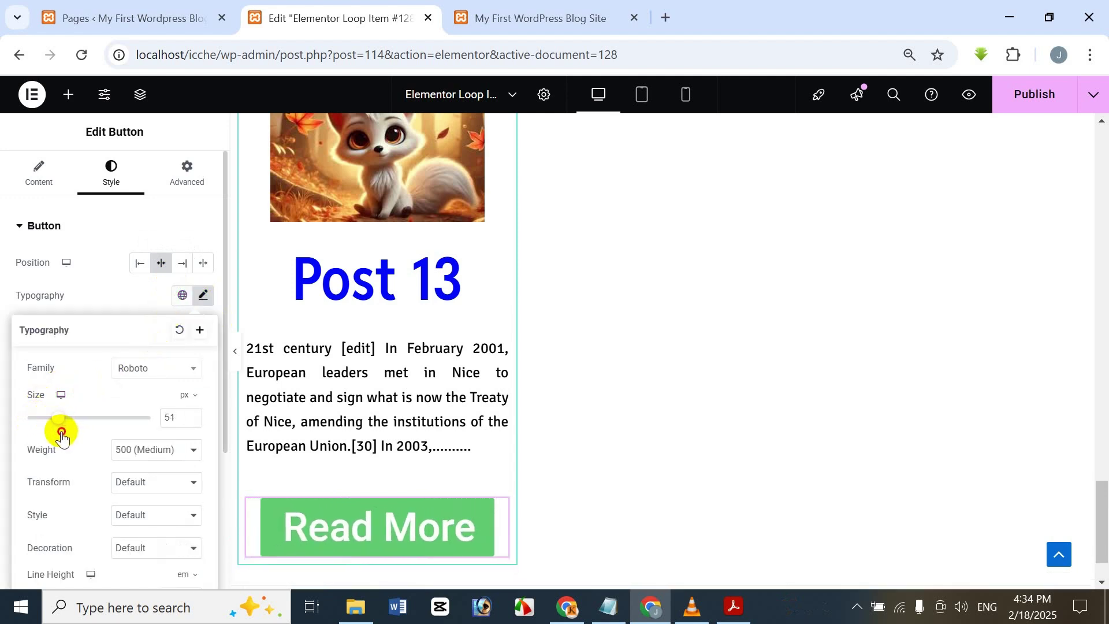
Step: Try the Supermercado One font family on the Read More button
left_click(130, 368)
scroll(141, 508, "down", 10)
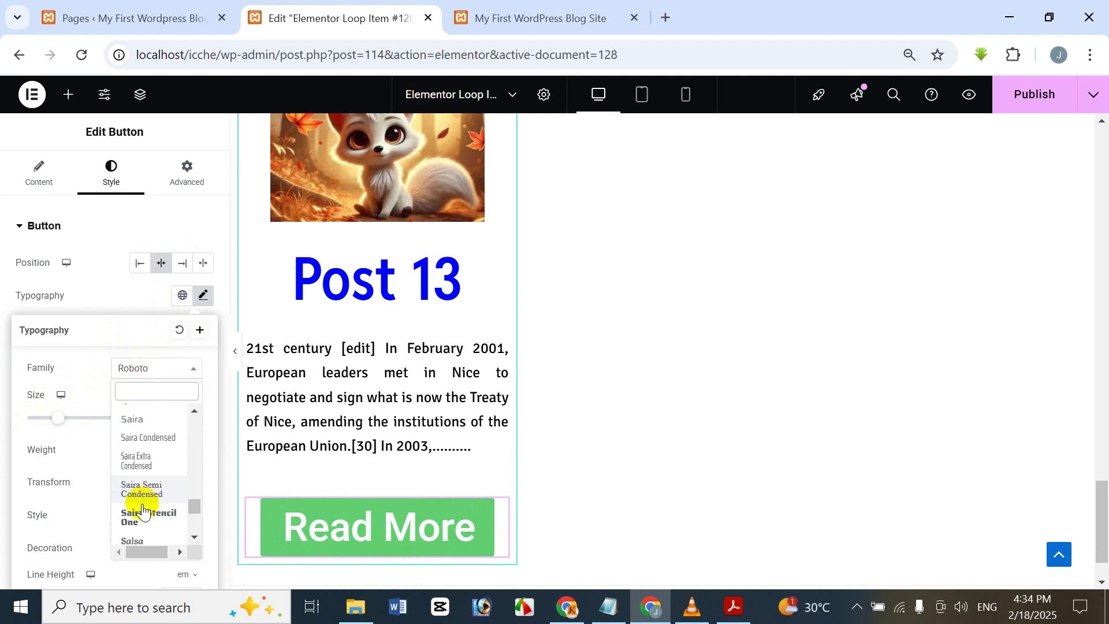
scroll(143, 509, "down", 20)
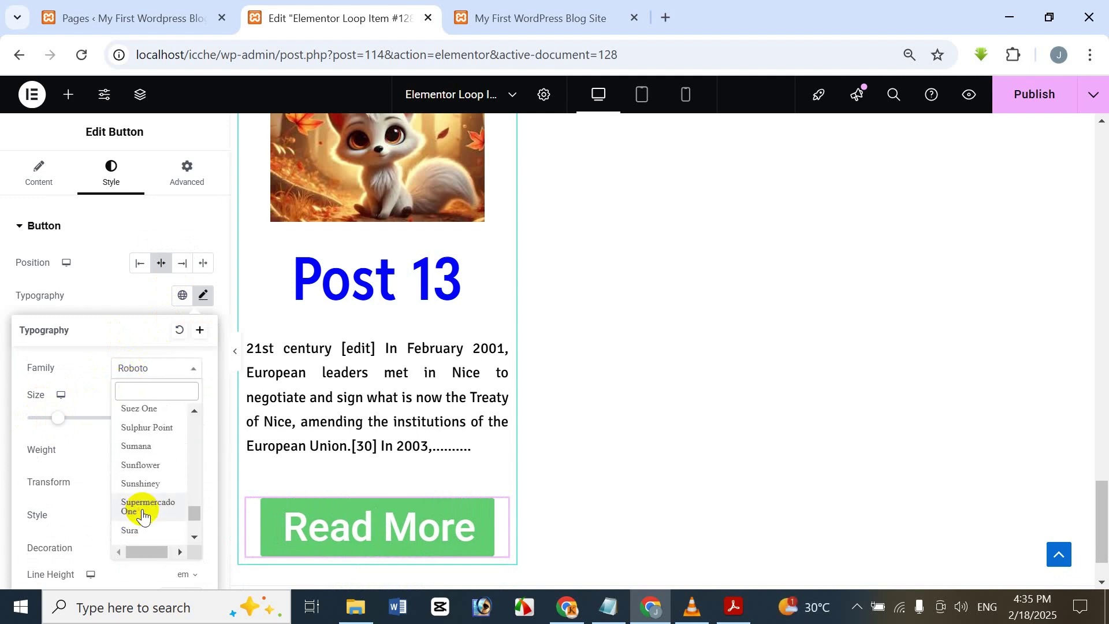
left_click(143, 508)
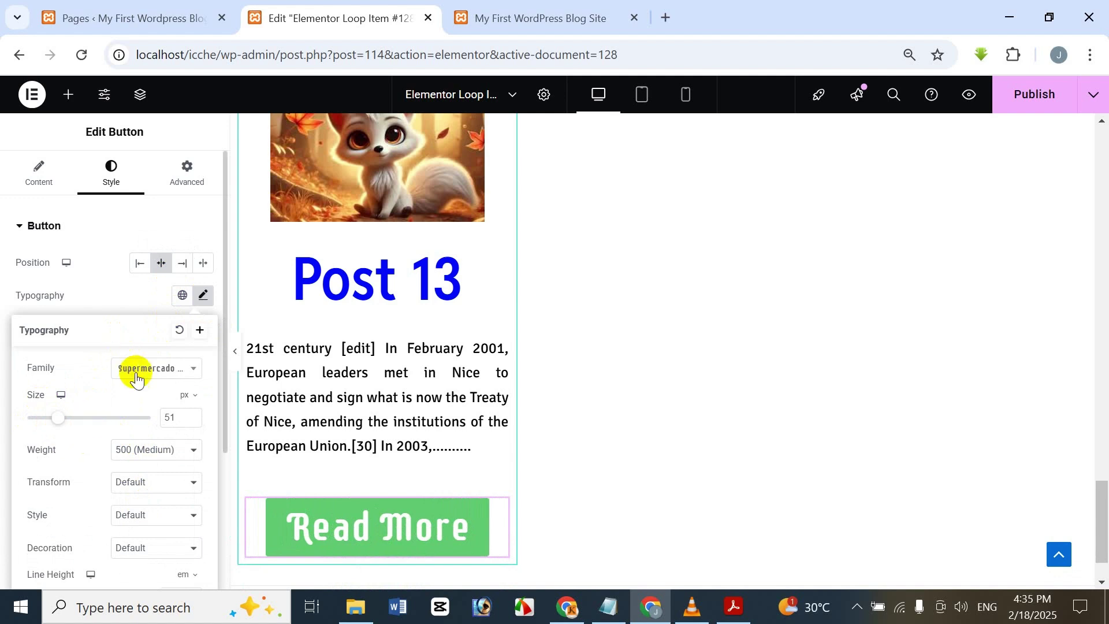
Step: Set the Read More button's font family to Tiro Gurmukhi and its weight to 800 (Extra Bold)
left_click(135, 379)
scroll(137, 496, "down", 10)
left_click(138, 497)
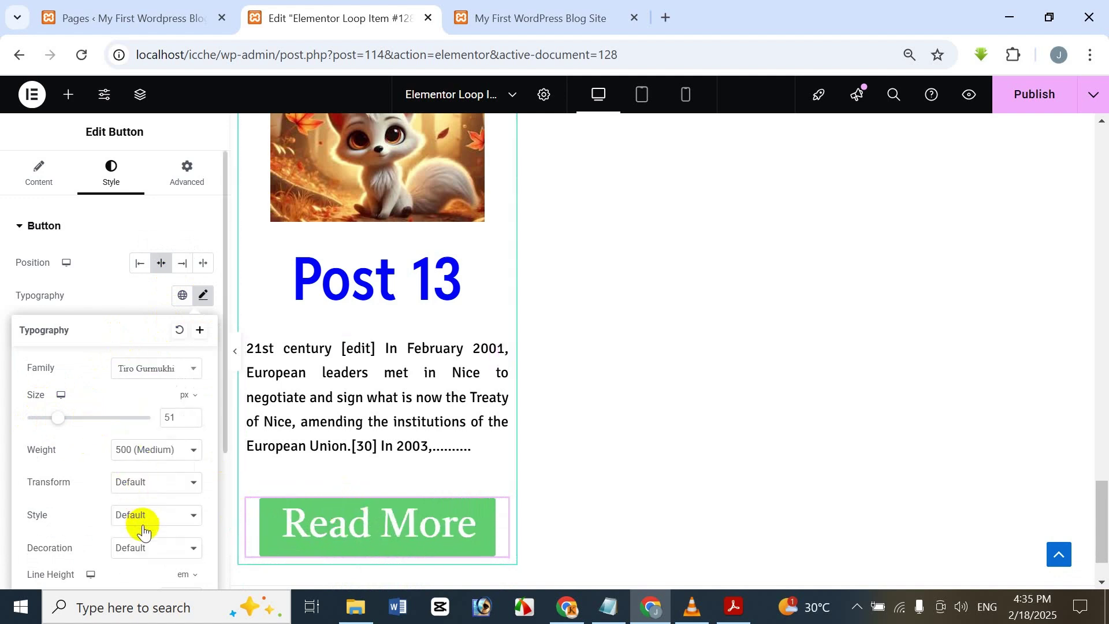
left_click(143, 523)
left_click(91, 476)
left_click(122, 489)
left_click(91, 453)
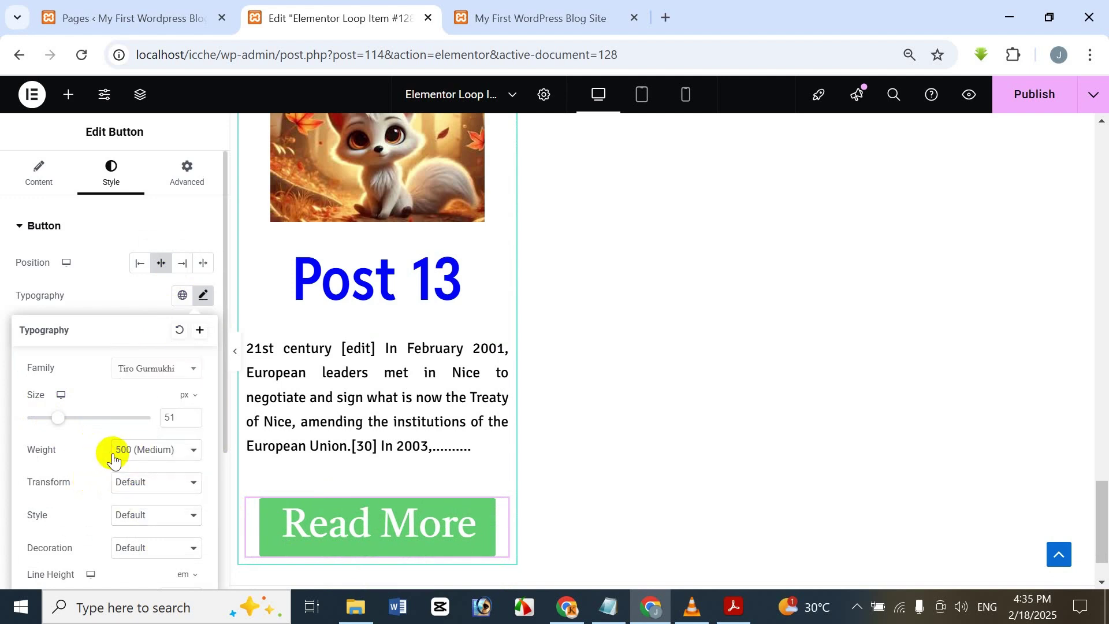
left_click(113, 451)
left_click(144, 345)
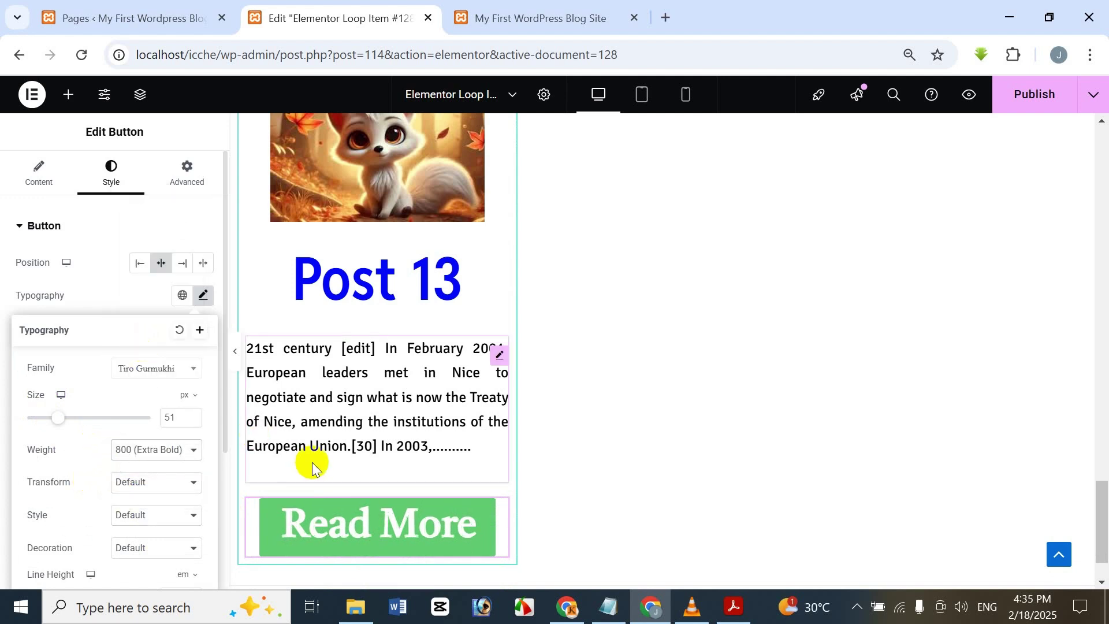
left_click(186, 131)
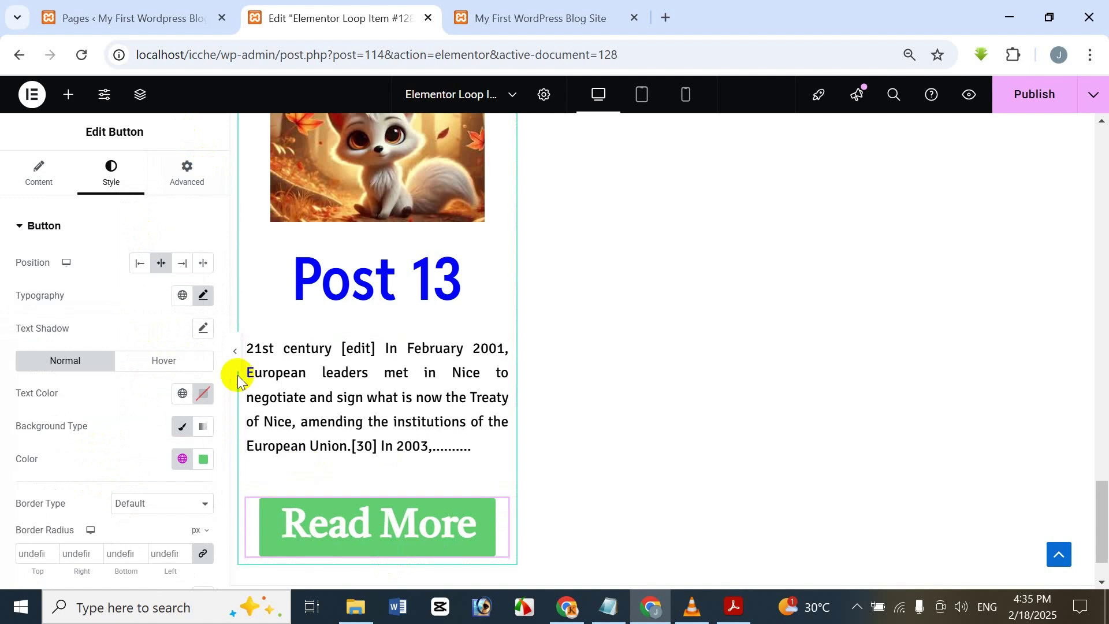
Step: Change the Read More button's background color to black, #000000
left_click(204, 460)
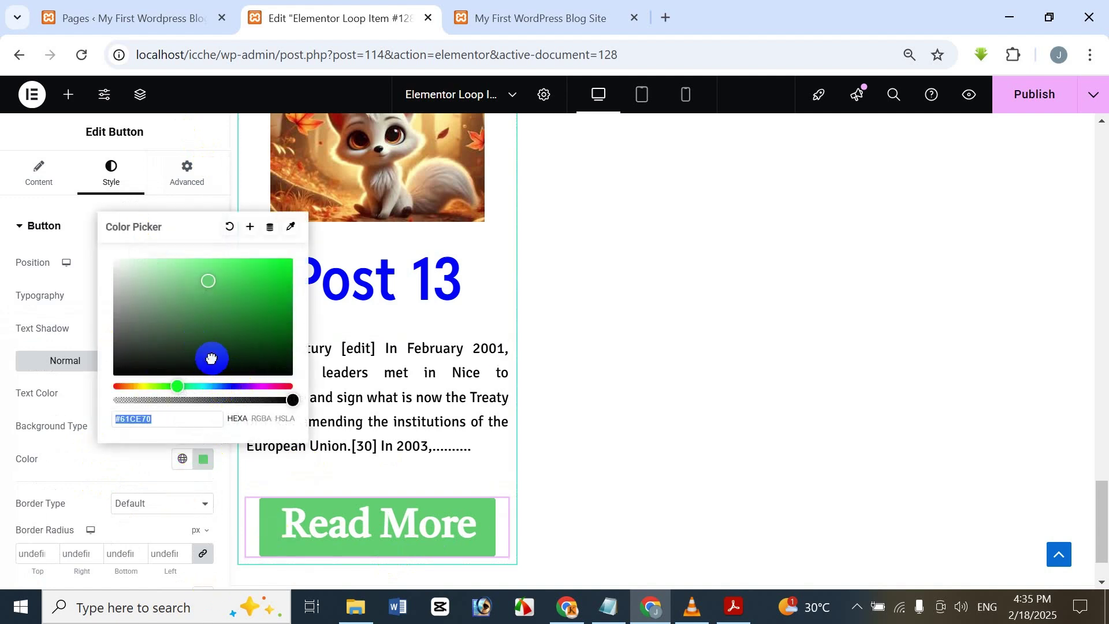
left_click_drag(211, 358, 292, 396)
left_click(203, 121)
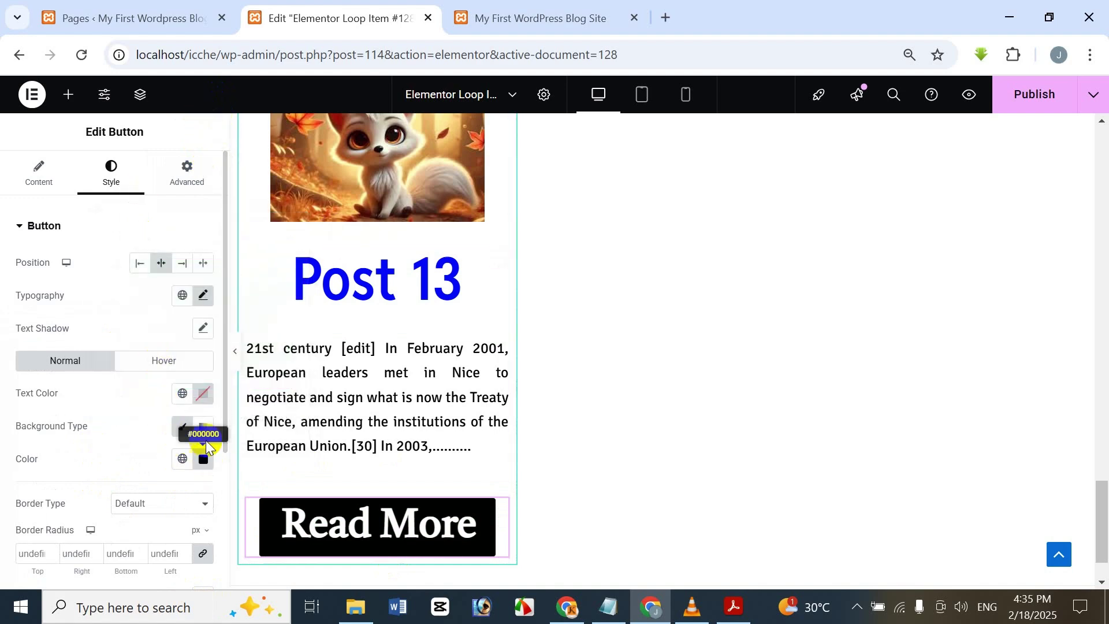
left_click(34, 170)
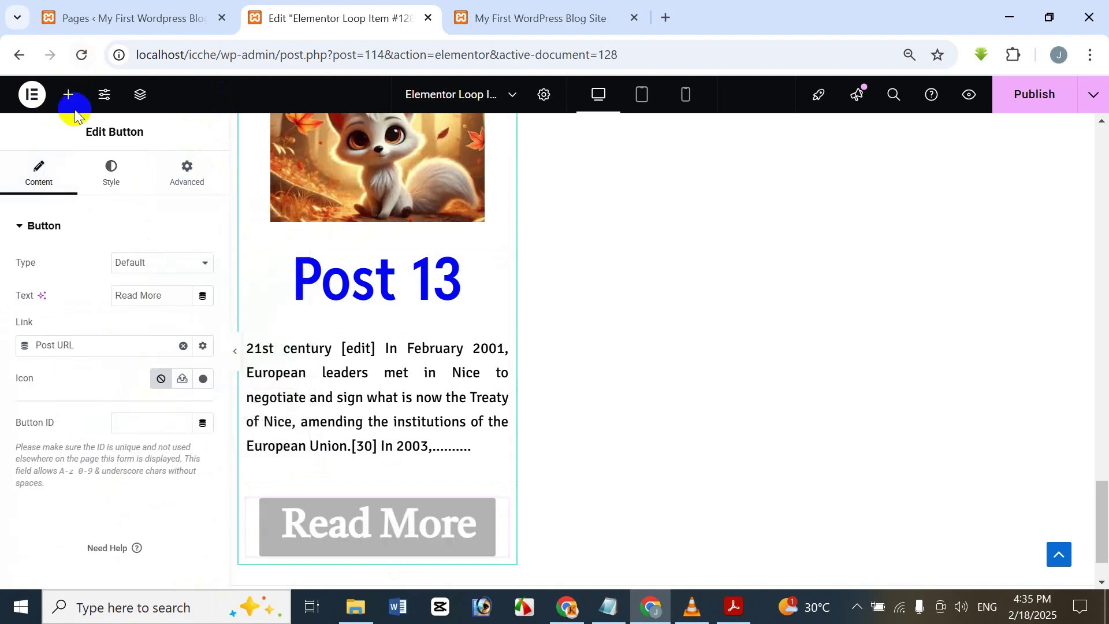
left_click(68, 96)
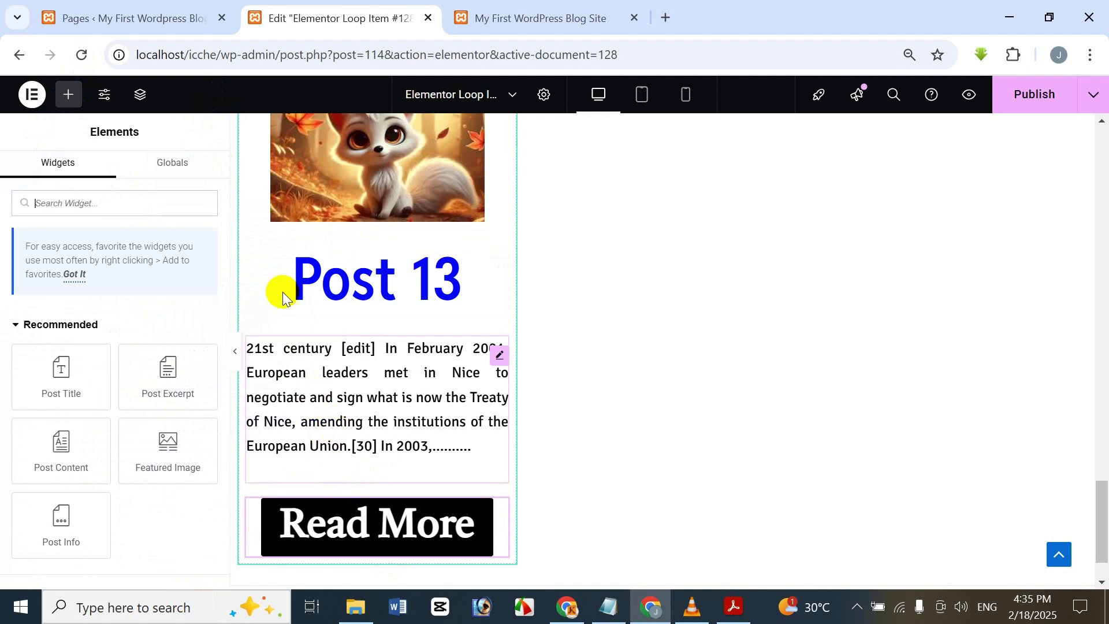
Step: Compare the loop item's layout with the post cards on the blog's front page
scroll(312, 323, "up", 1)
left_click(529, 9)
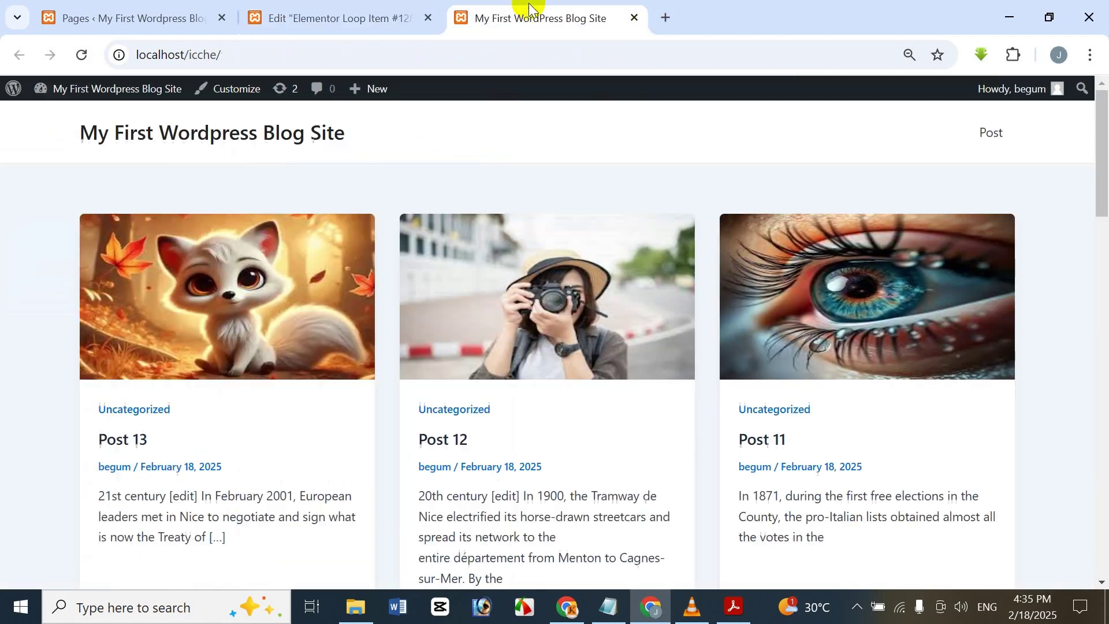
scroll(248, 407, "down", 3)
left_click(335, 12)
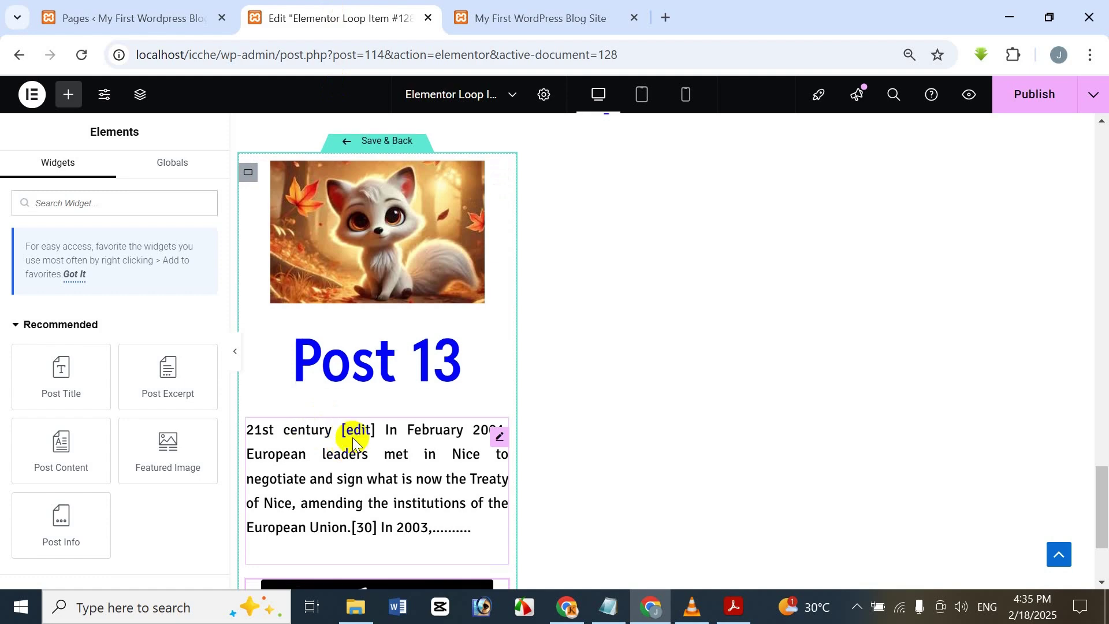
scroll(349, 442, "down", 2)
scroll(370, 370, "up", 2)
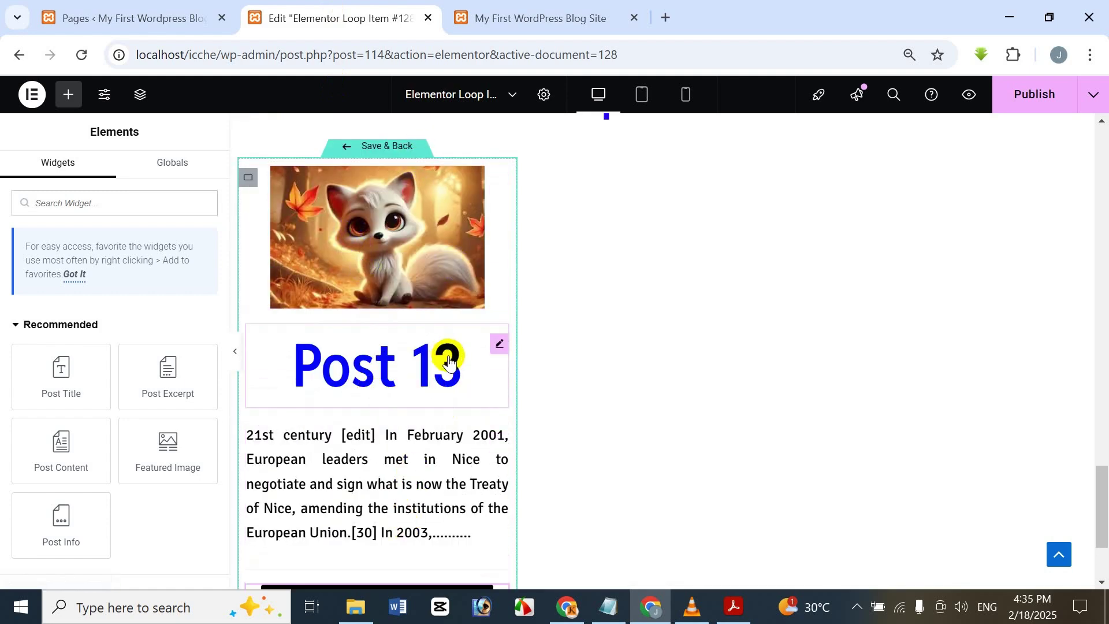
left_click(527, 9)
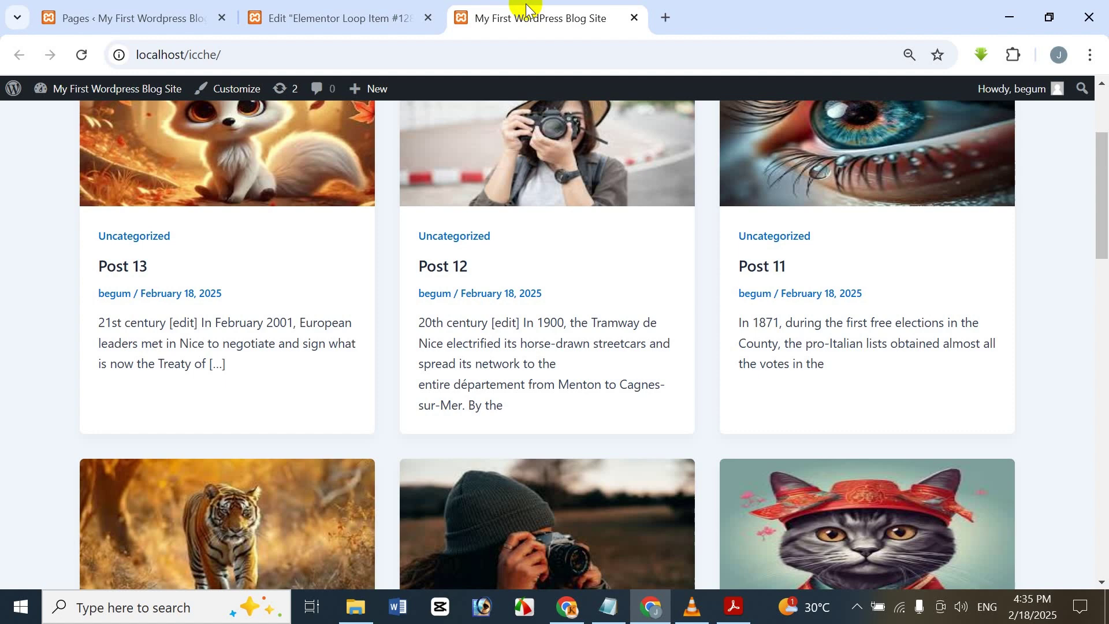
left_click(308, 6)
left_click(483, 11)
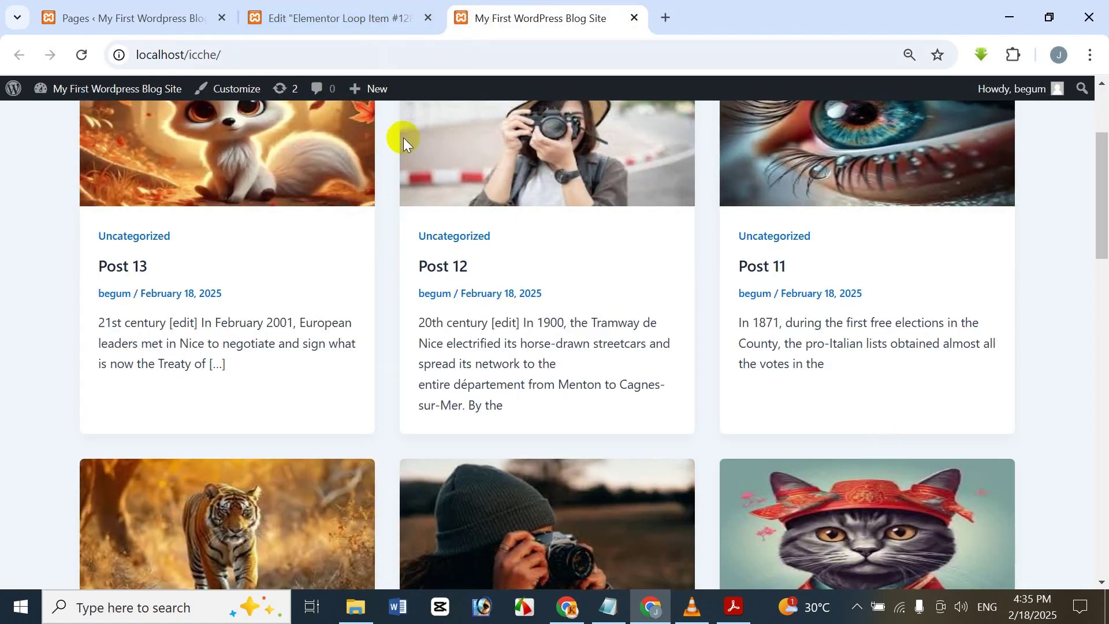
left_click(346, 14)
scroll(384, 364, "down", 3)
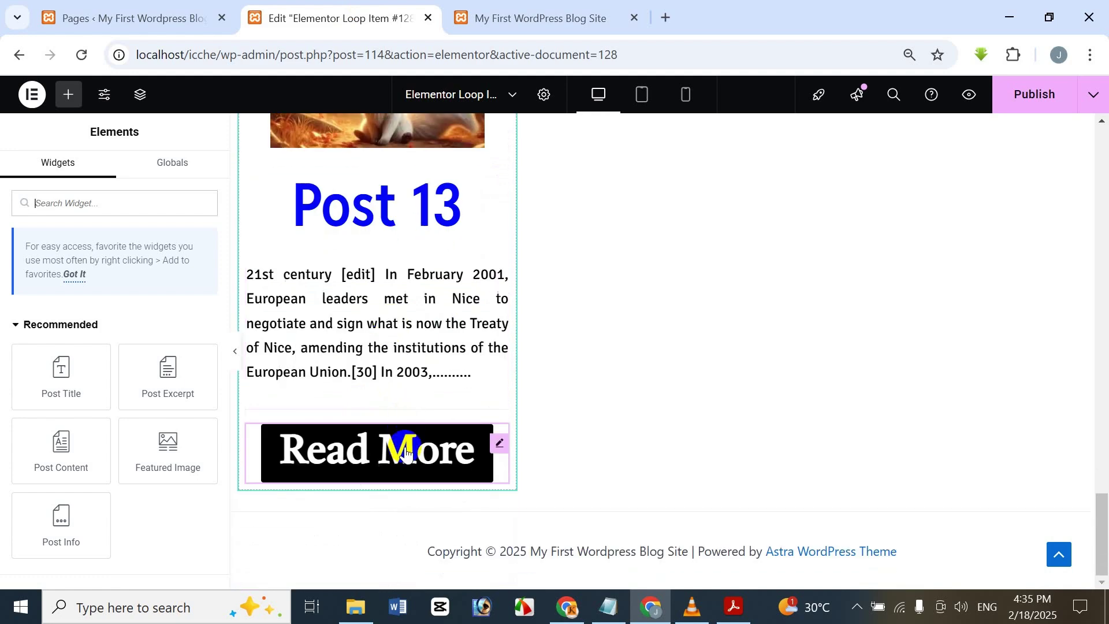
scroll(404, 452, "up", 3)
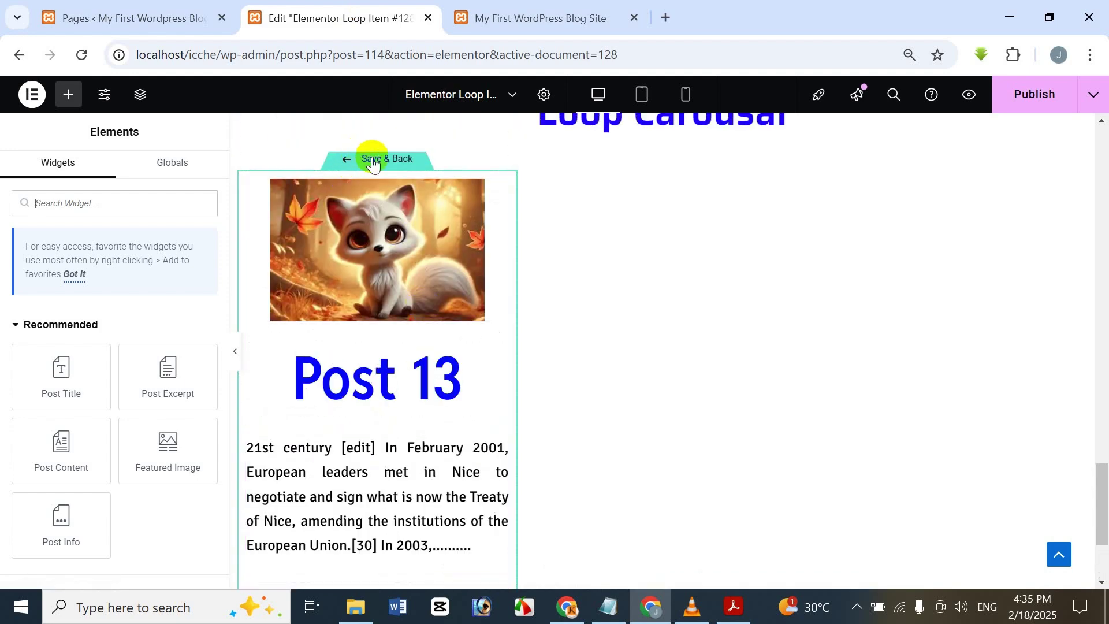
Step: Save the loop item template, return to the Post page and open the Loop Carousel widget for editing
left_click(373, 165)
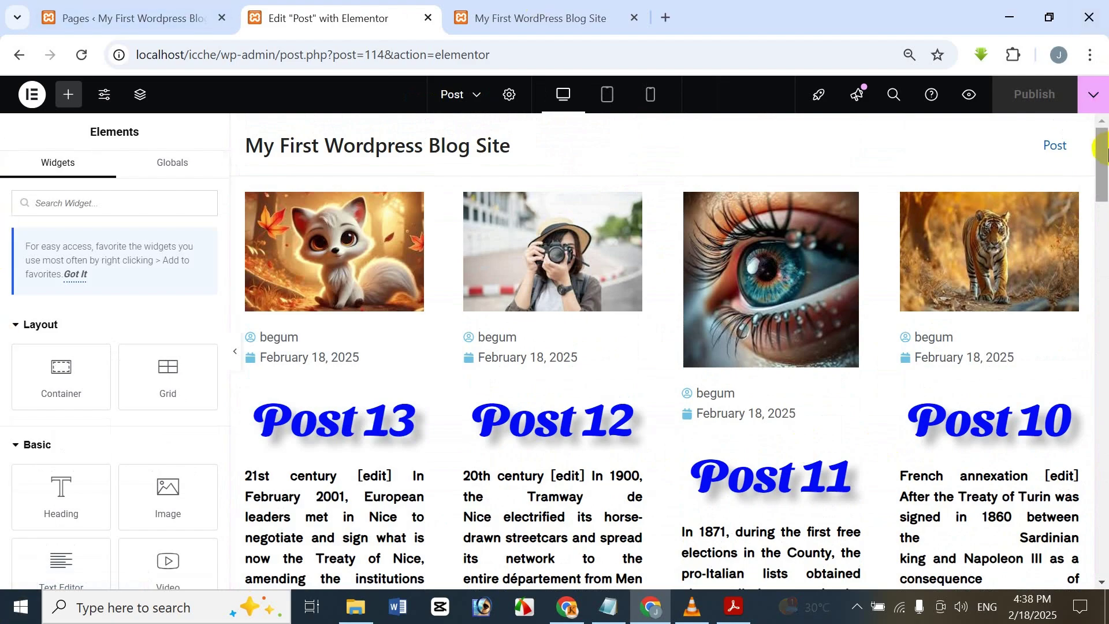
left_click_drag(1105, 152, 1090, 436)
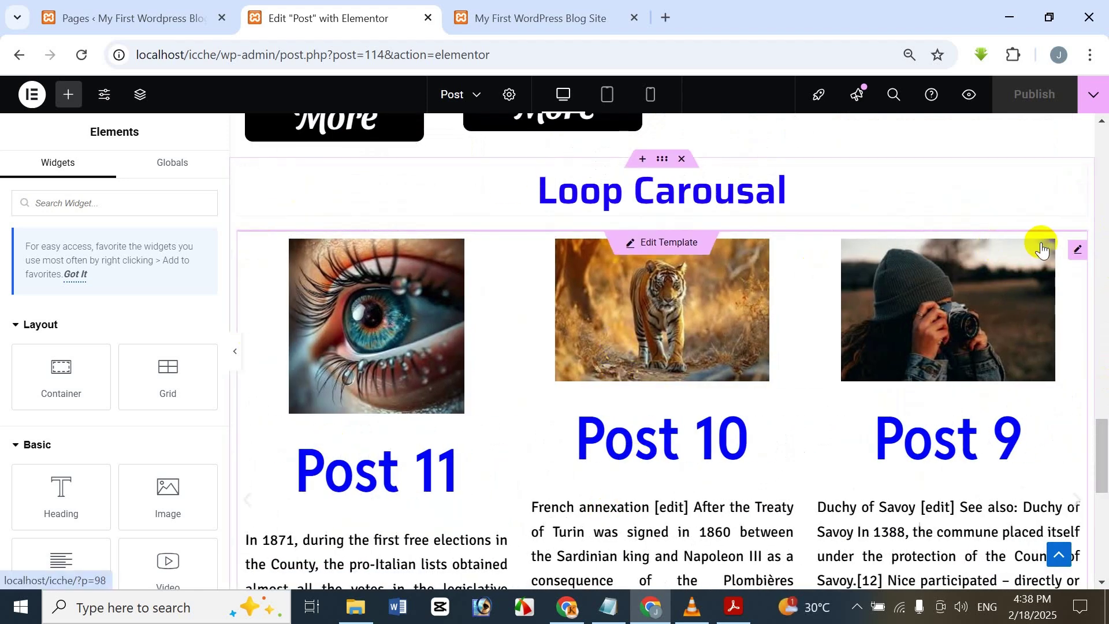
left_click(1079, 253)
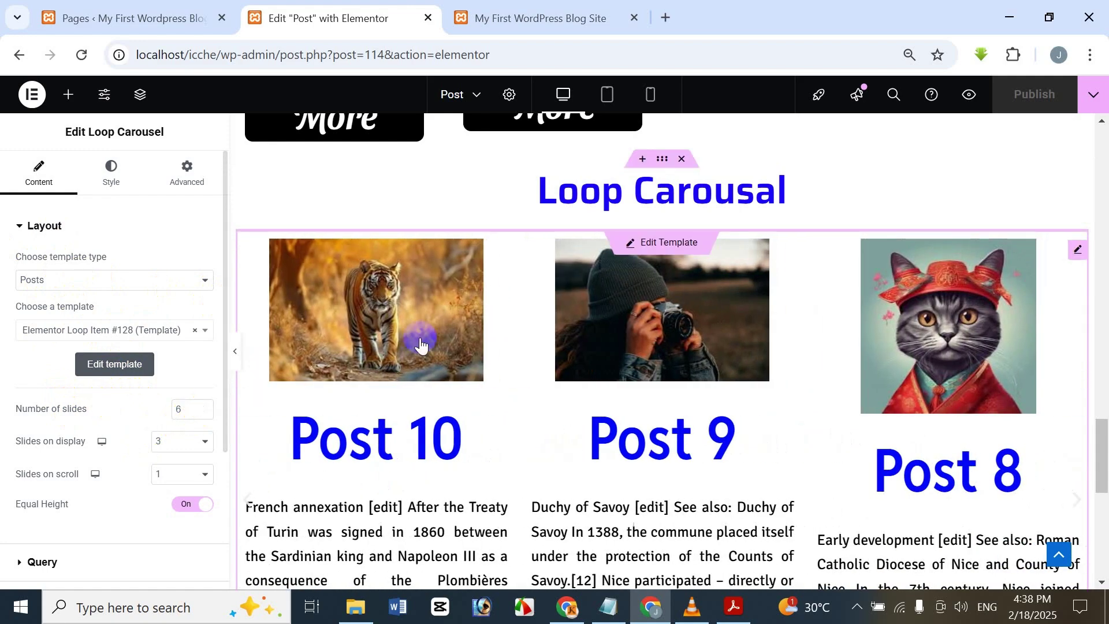
Step: Try 8 as the carousel's number of slides, and set the number back to 6
scroll(416, 354, "down", 5)
scroll(384, 354, "up", 5)
scroll(383, 358, "down", 6)
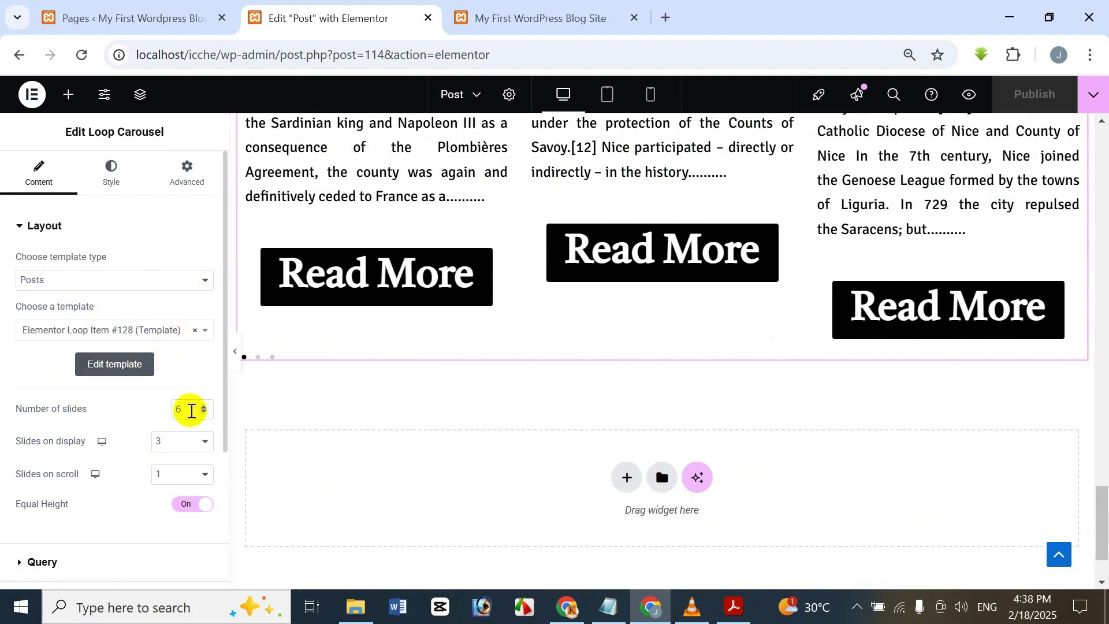
left_click_drag(192, 410, 137, 422)
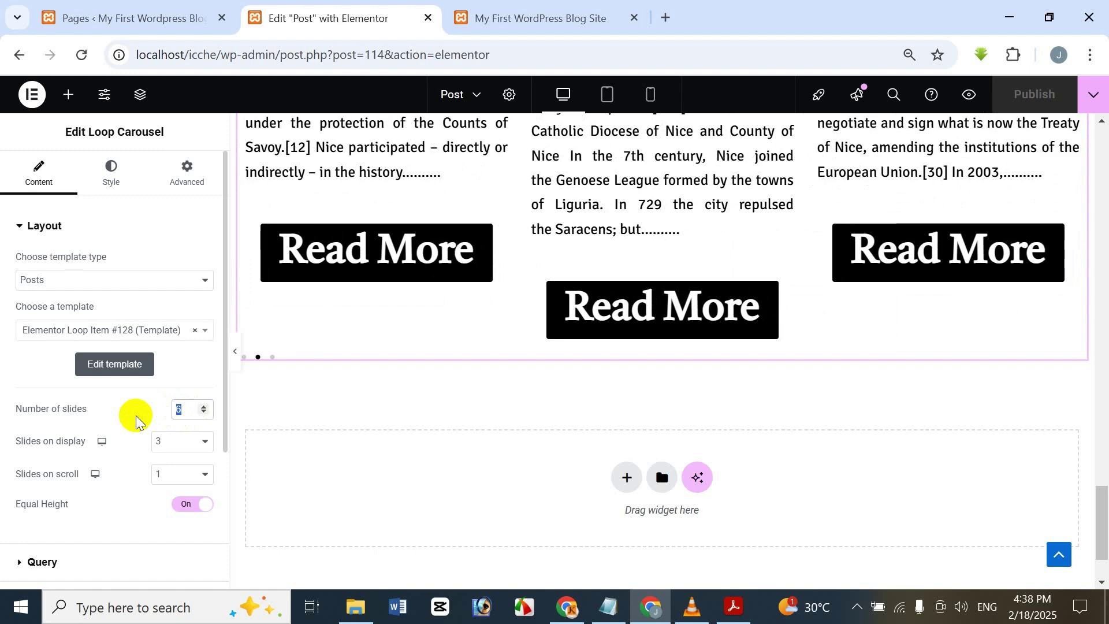
type("8")
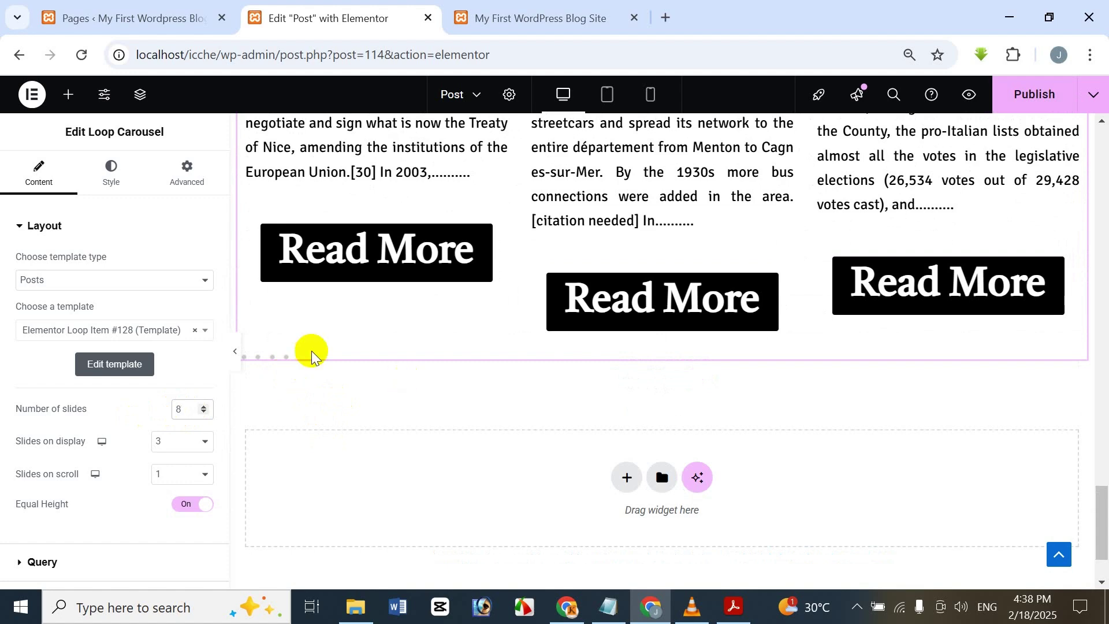
scroll(286, 370, "up", 6)
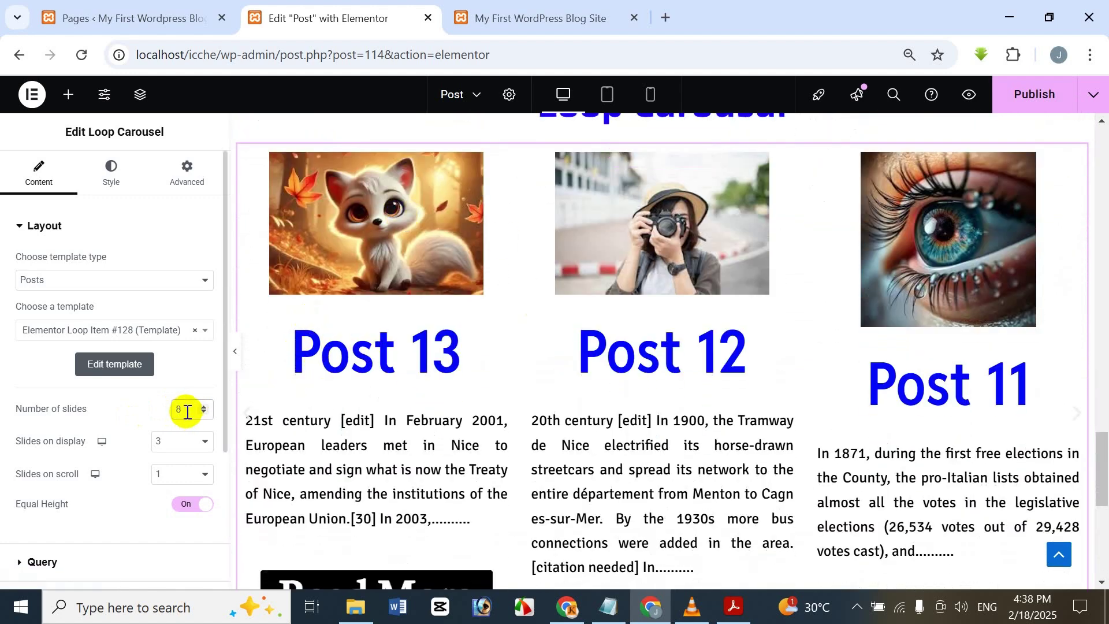
key("BackSpace")
type("6")
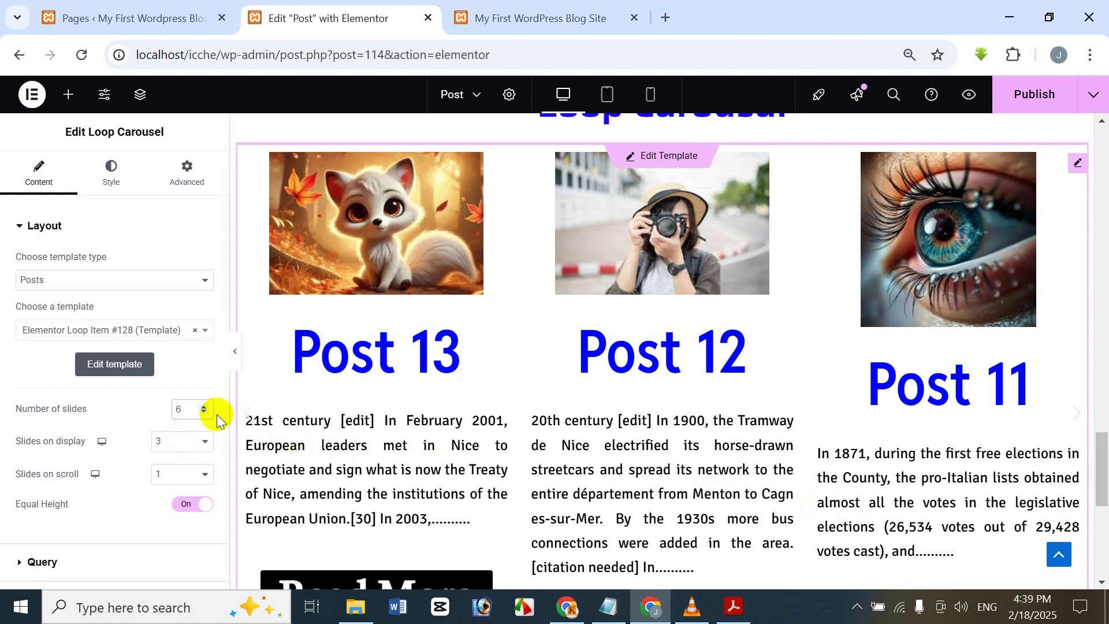
Step: Try showing 4 slides at once in the carousel, and set Slides on display back to 3
left_click(175, 444)
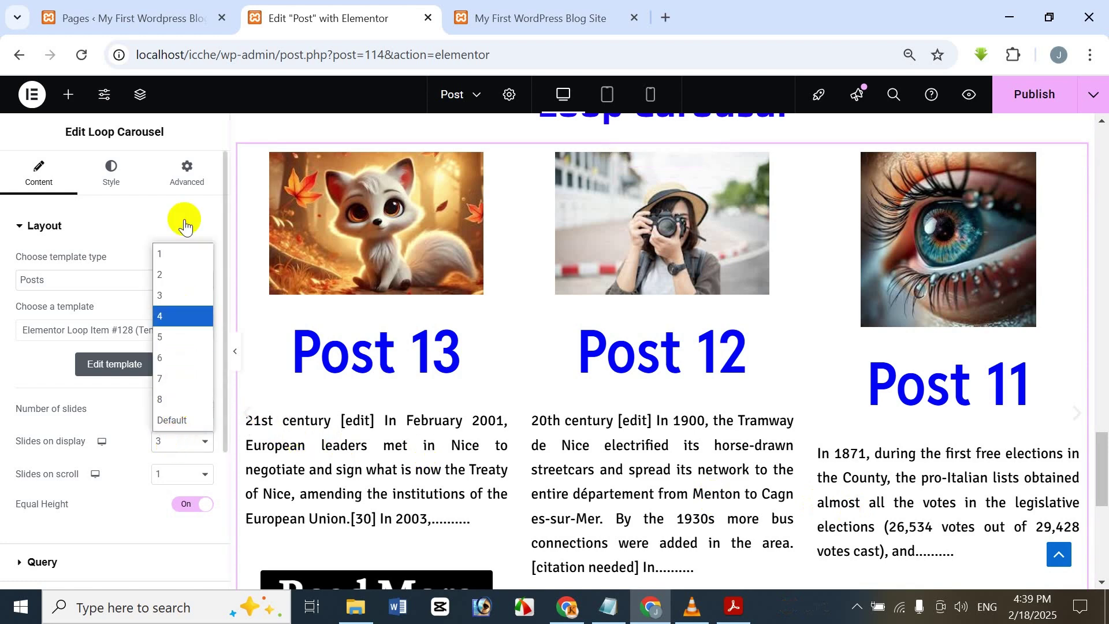
left_click(171, 315)
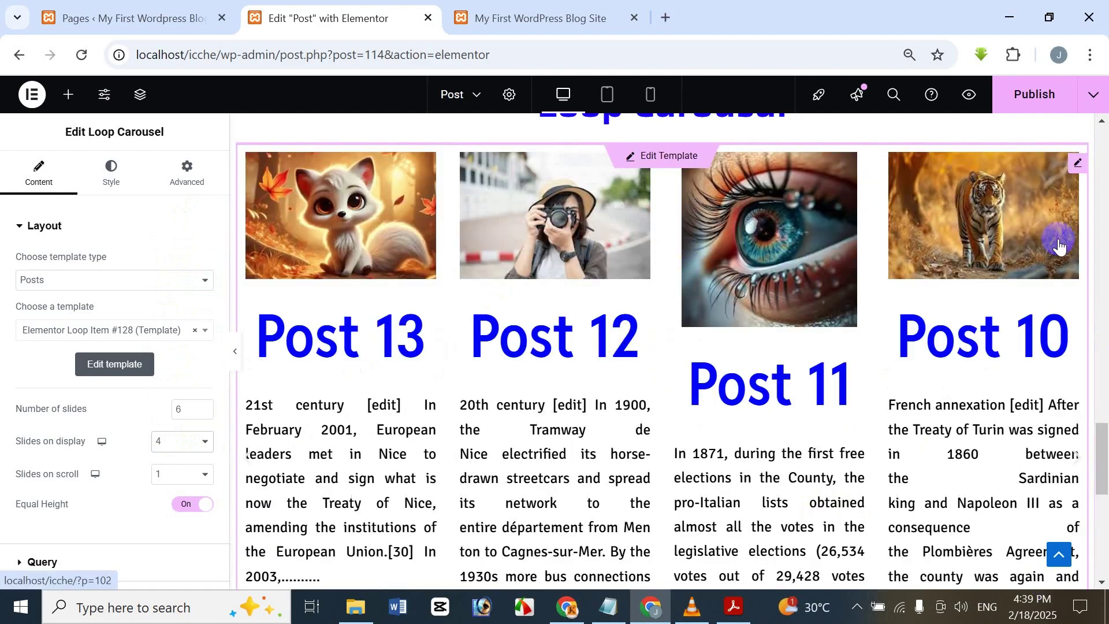
left_click_drag(1101, 442, 1103, 469)
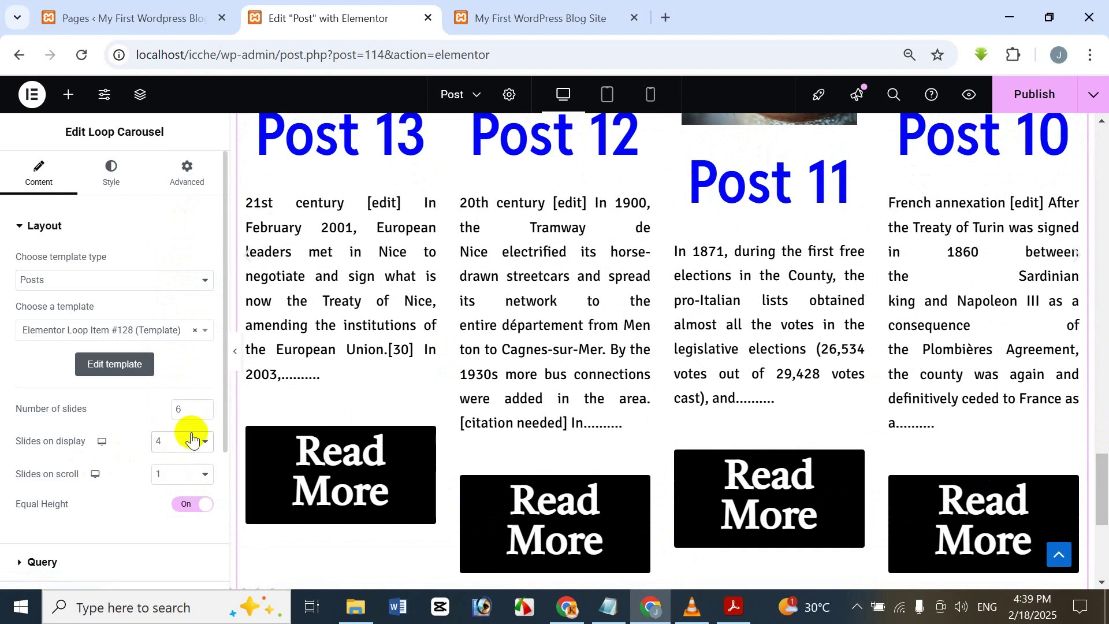
left_click(177, 454)
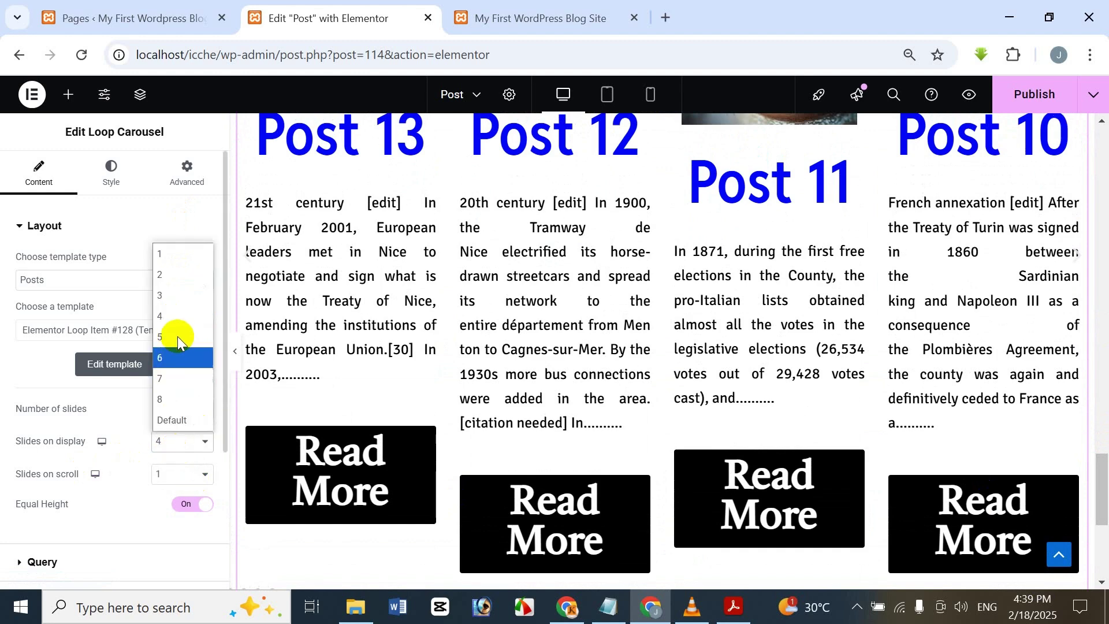
left_click(177, 297)
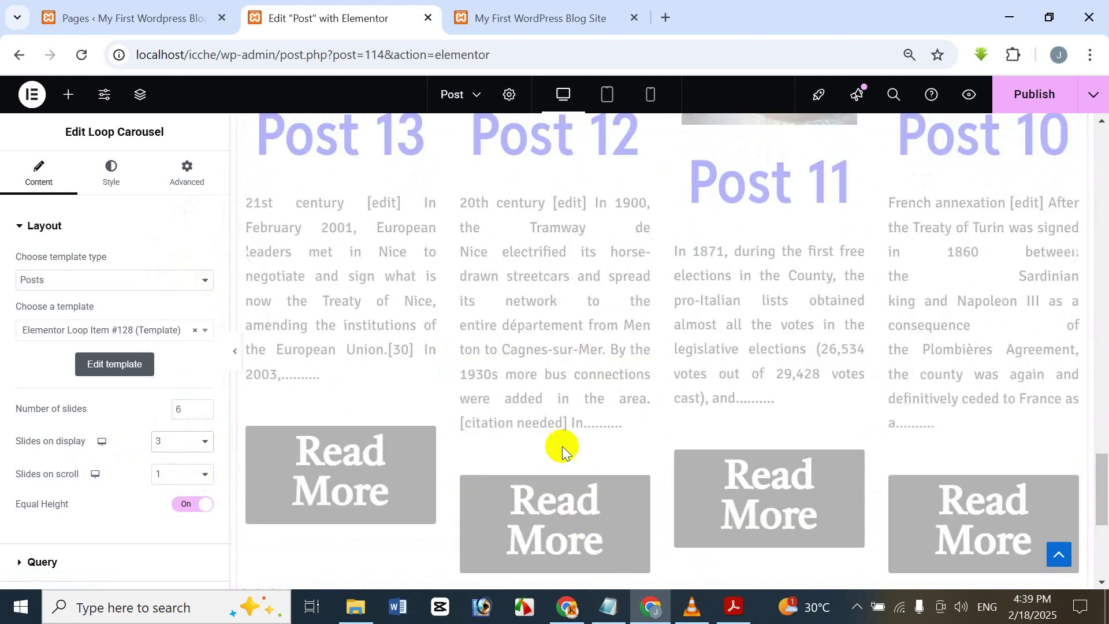
scroll(560, 470, "up", 5)
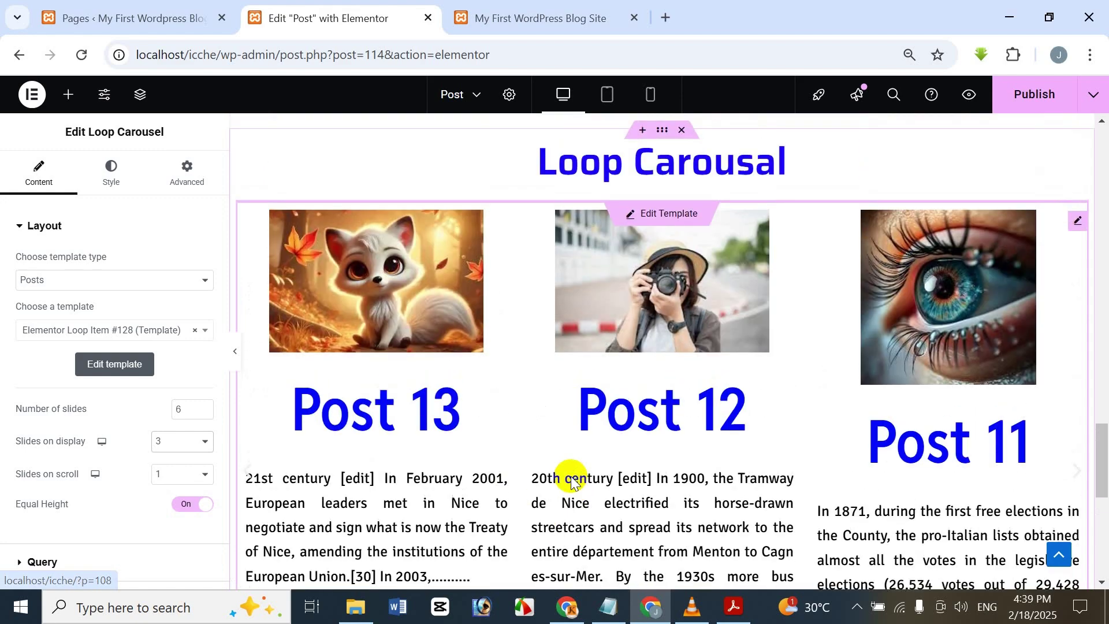
scroll(569, 477, "down", 2)
scroll(562, 465, "up", 3)
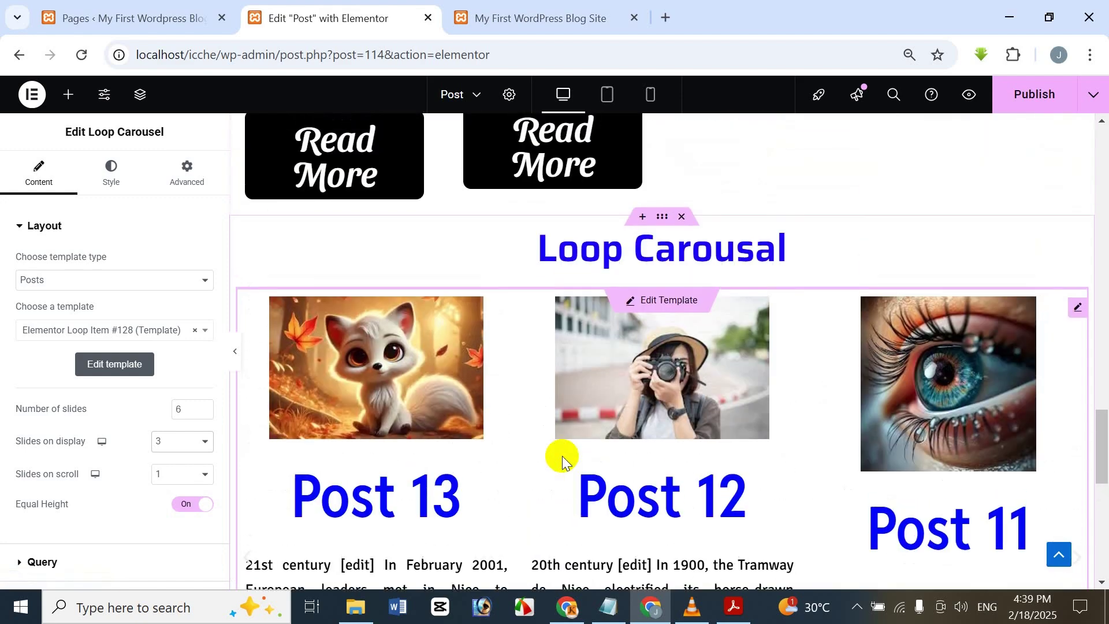
scroll(564, 458, "down", 3)
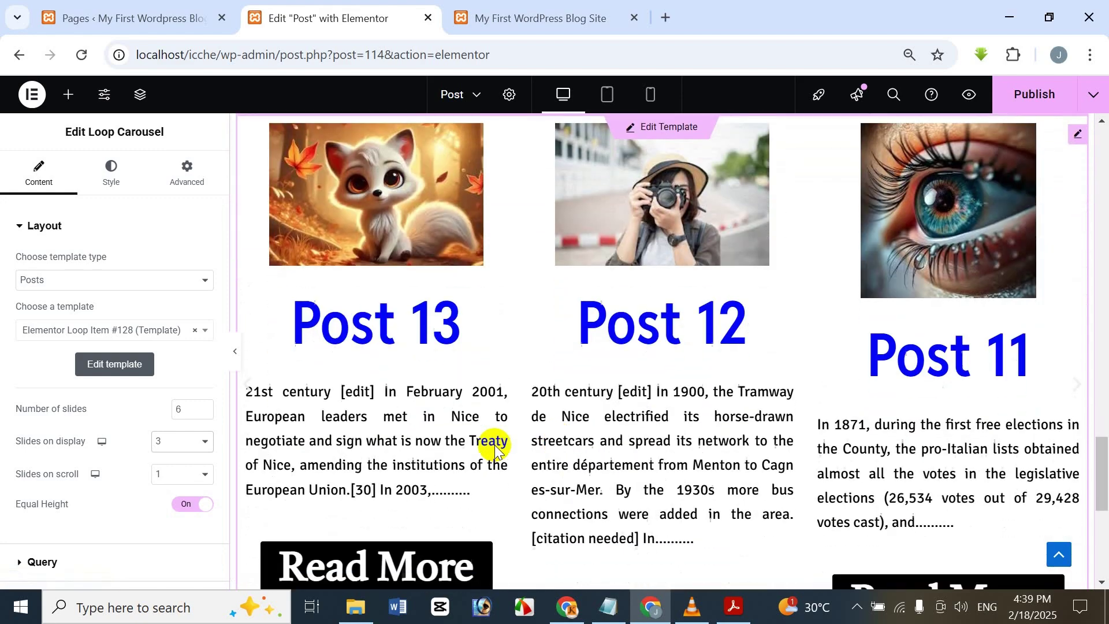
Step: Try scrolling the carousel by 2 and by 3 slides, and return Slides on scroll to 1
left_click(183, 481)
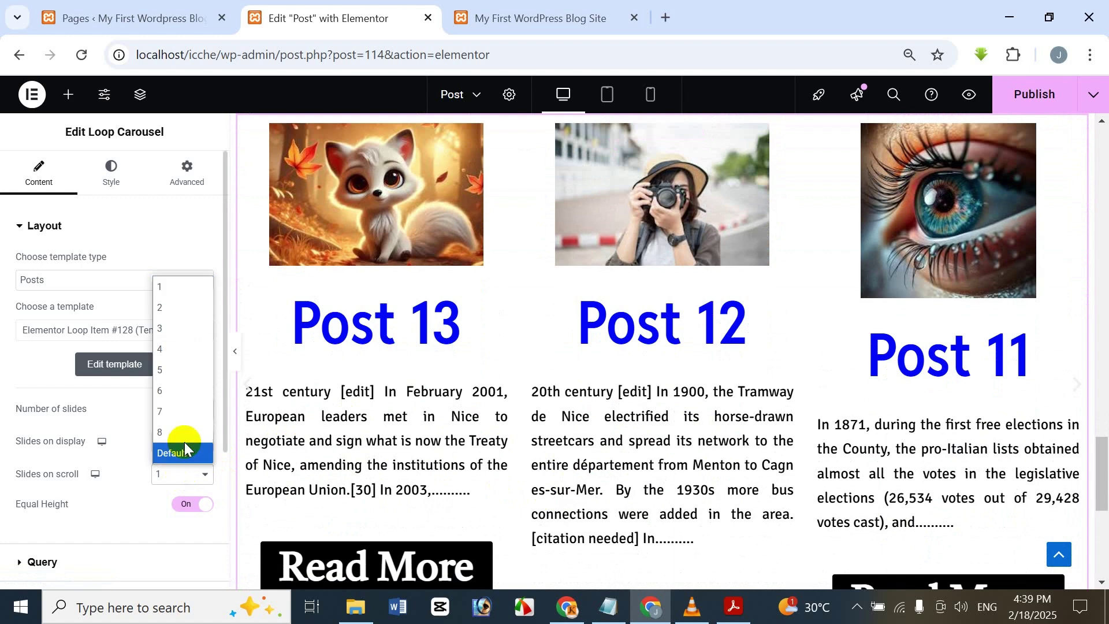
left_click(139, 499)
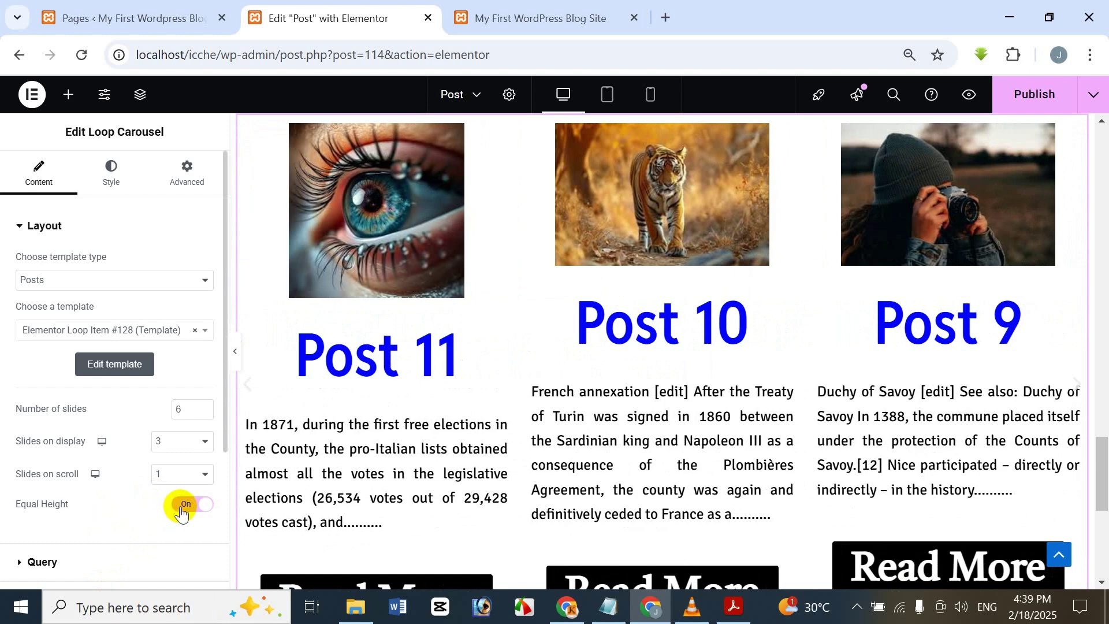
left_click(179, 474)
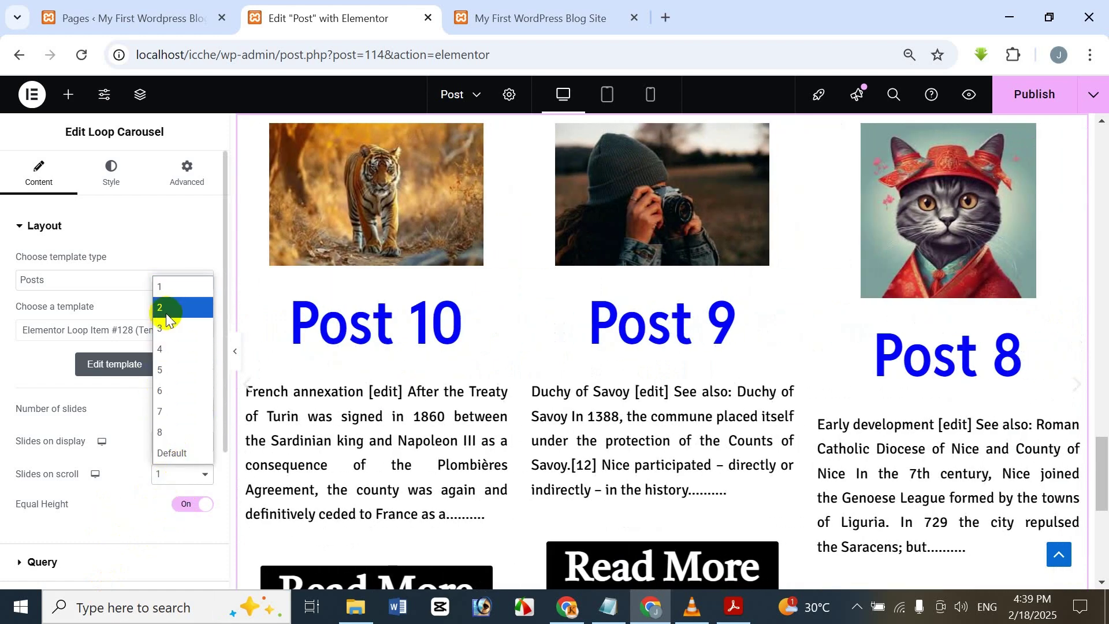
left_click(165, 313)
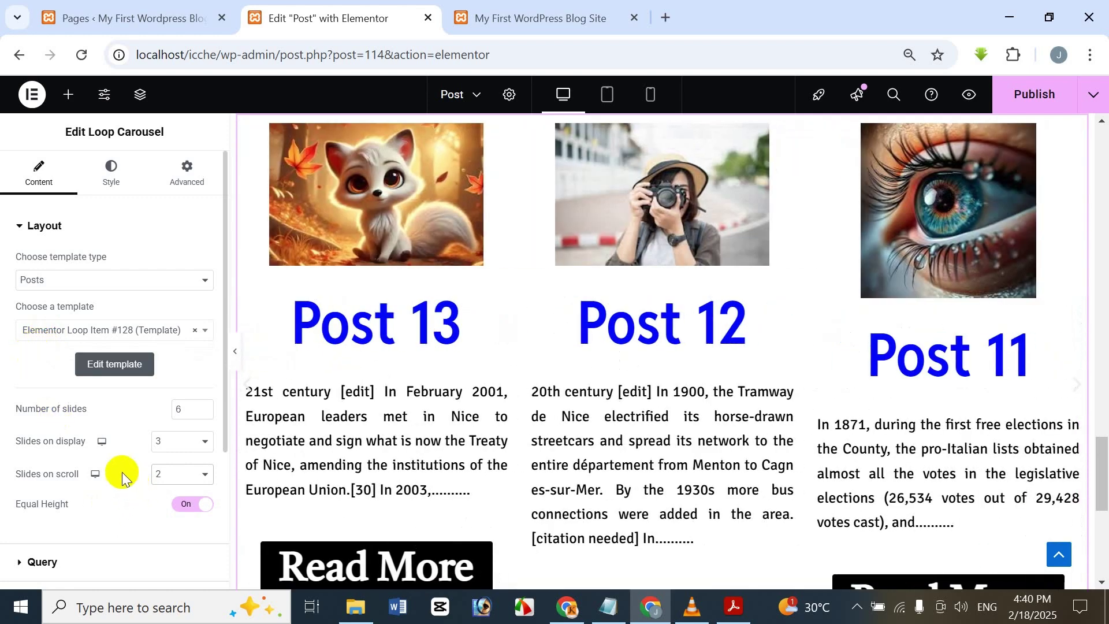
left_click(161, 477)
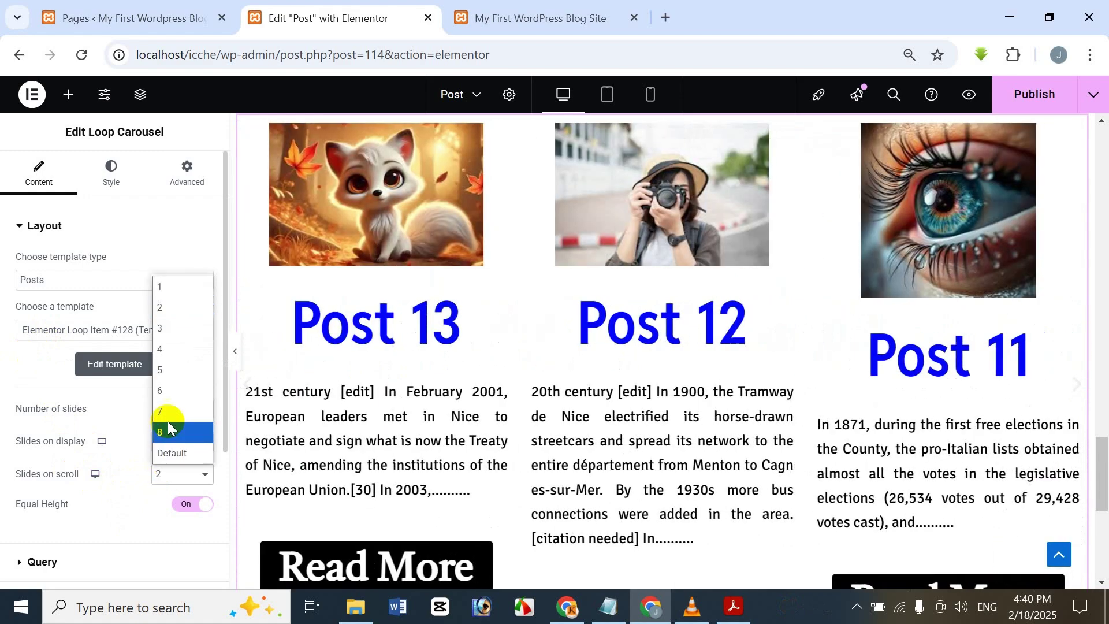
left_click(171, 328)
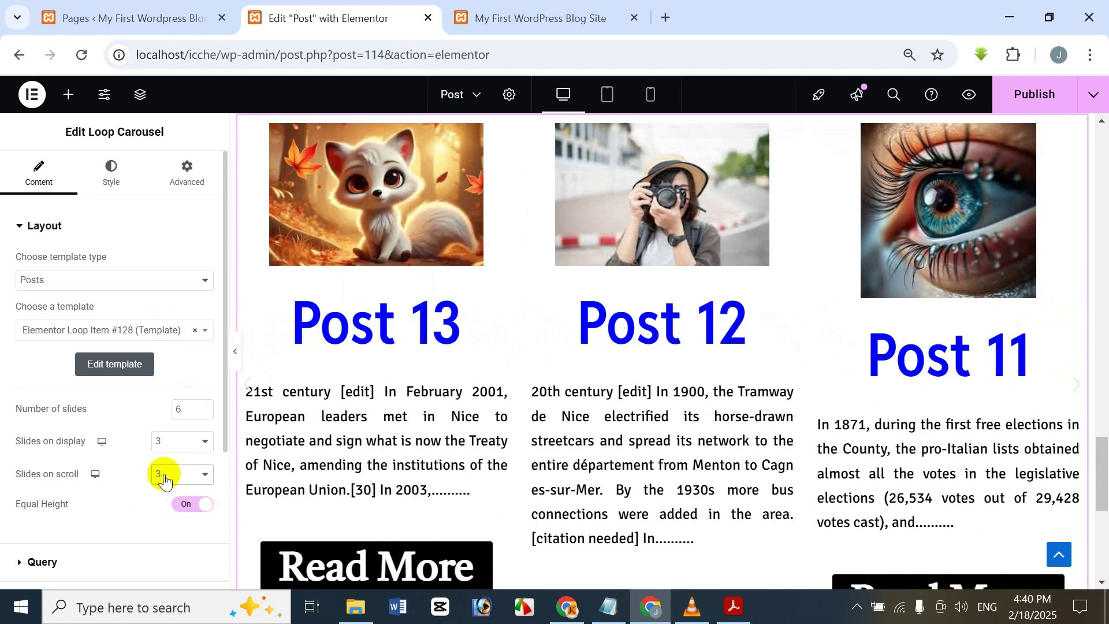
left_click(165, 479)
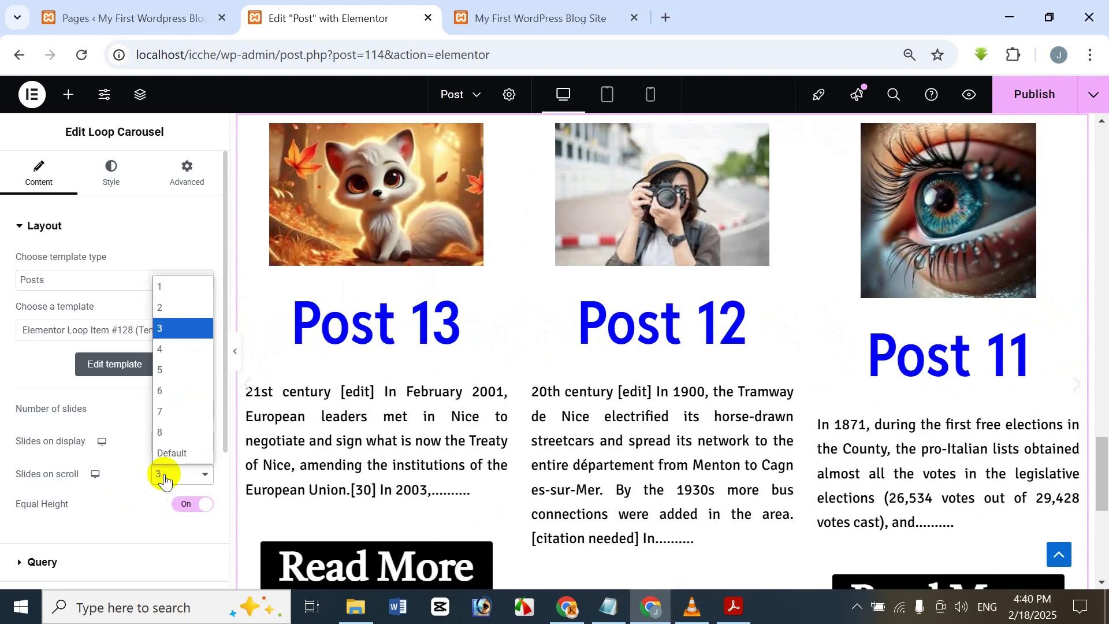
left_click(168, 292)
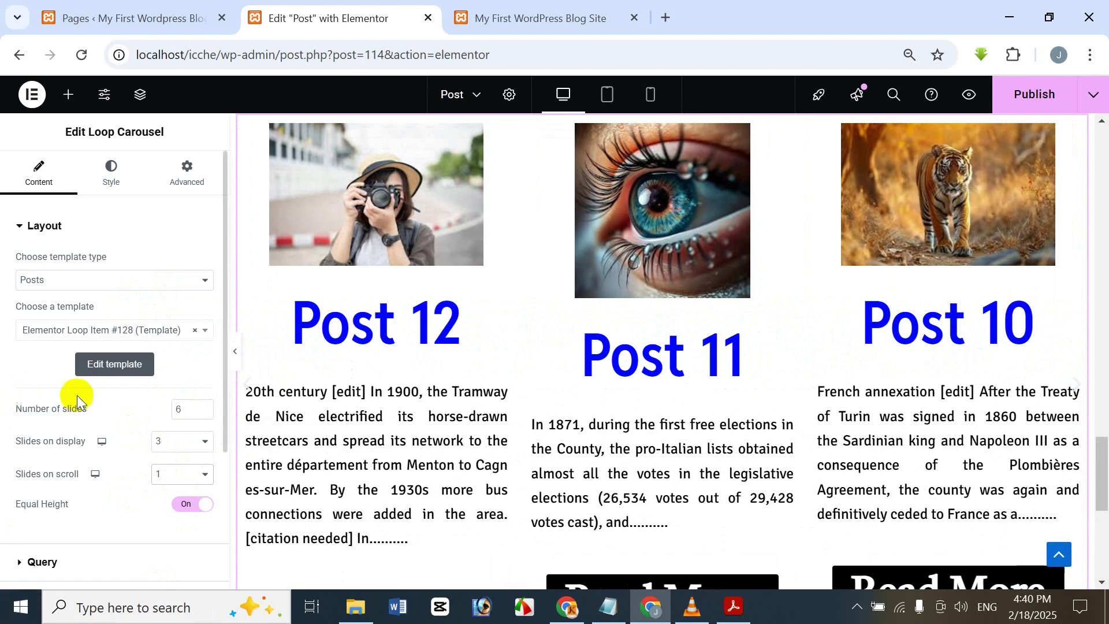
Step: Examine the carousel's query options for including and excluding posts, date, ordering and sticky posts
scroll(76, 399, "down", 3)
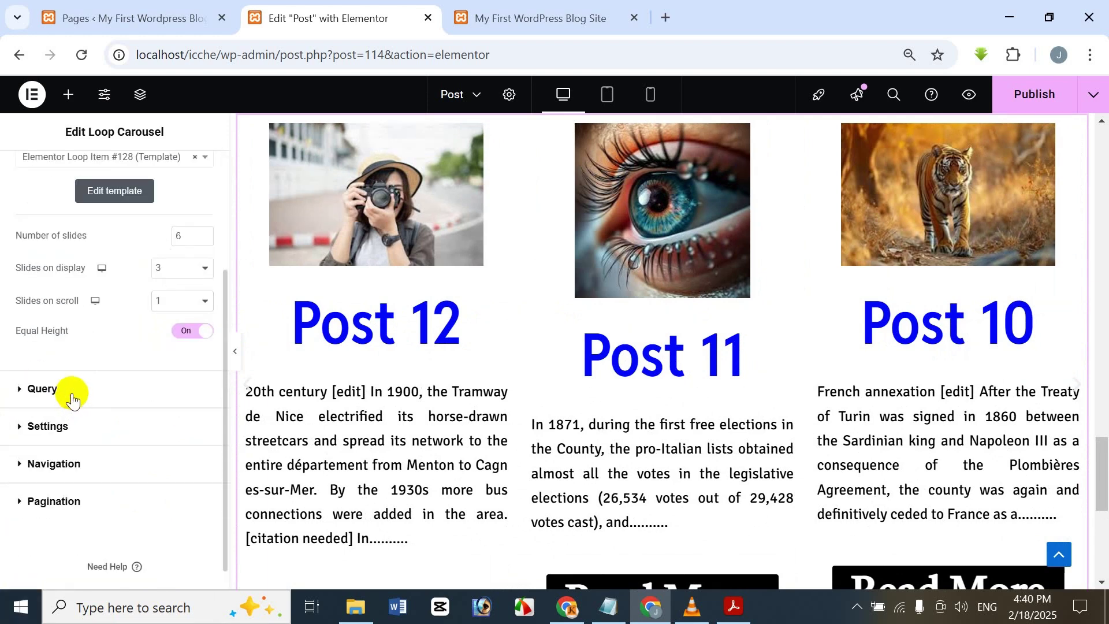
left_click(72, 399)
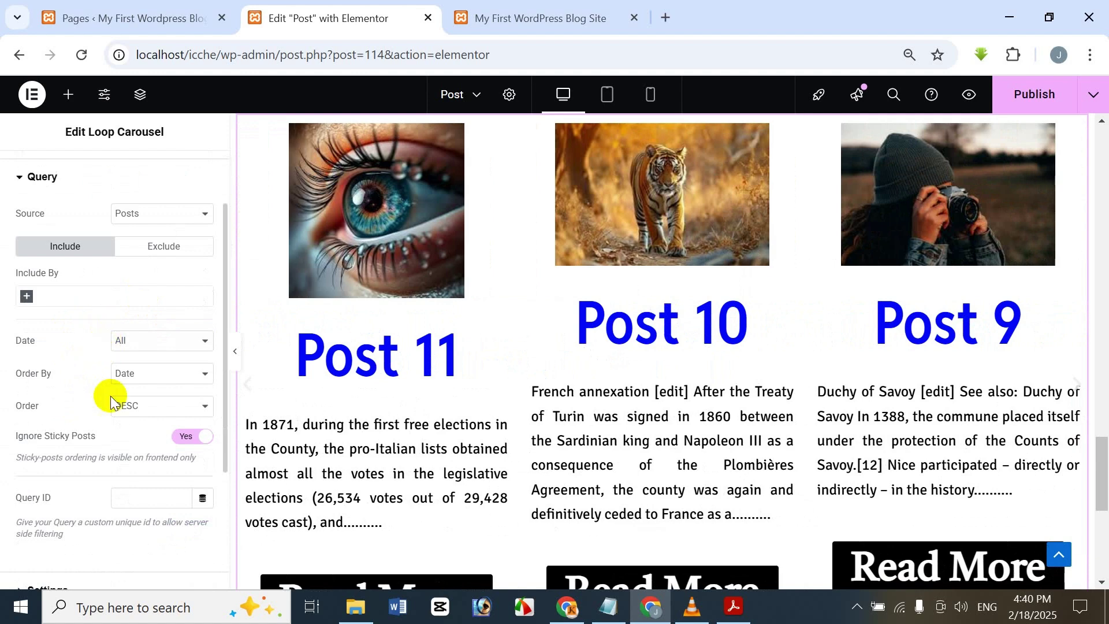
scroll(115, 416, "down", 5)
scroll(95, 380, "up", 3)
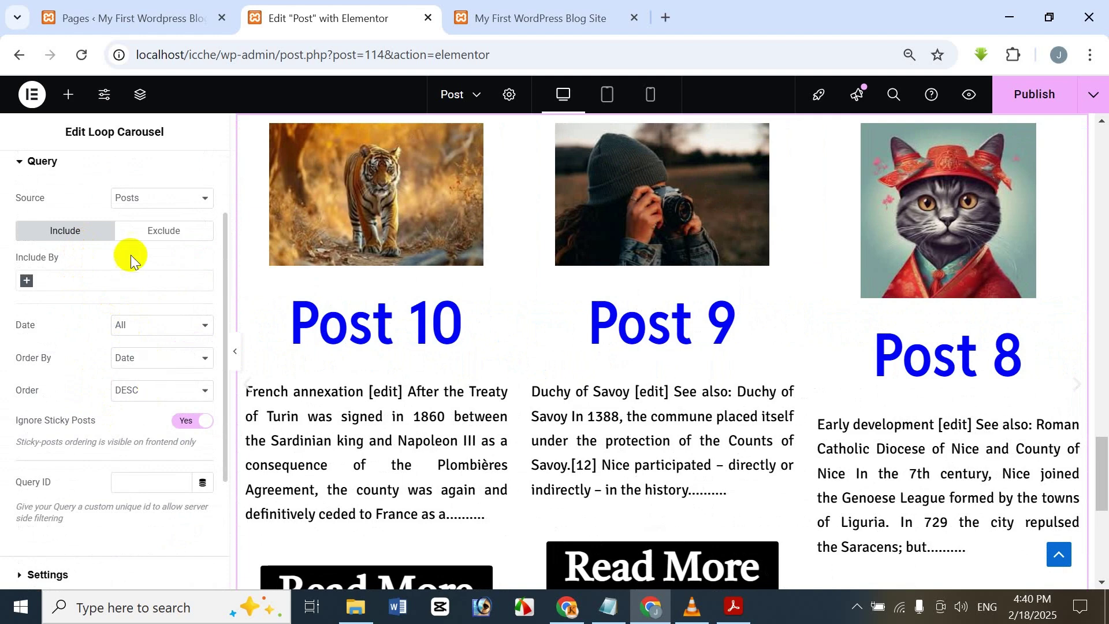
left_click(139, 238)
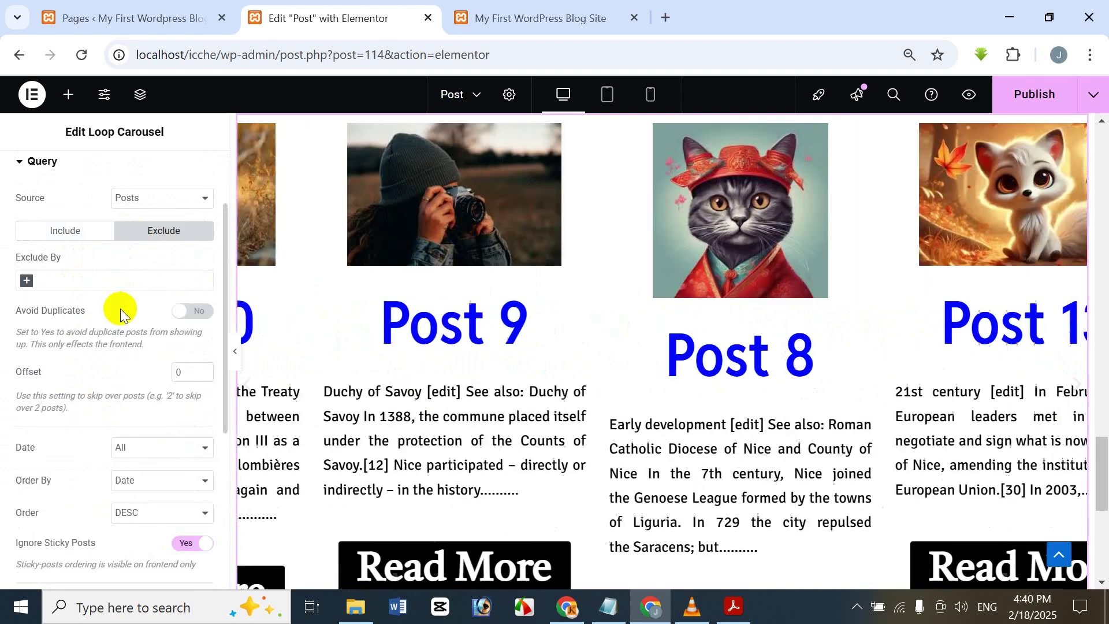
scroll(120, 310, "down", 5)
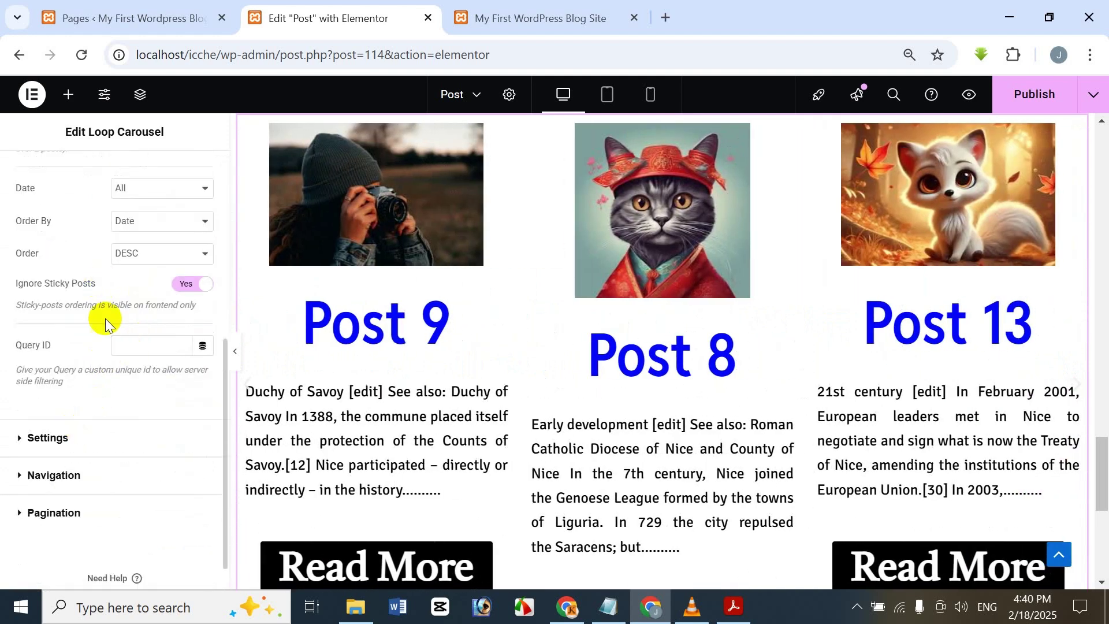
scroll(106, 322, "up", 3)
scroll(136, 329, "down", 4)
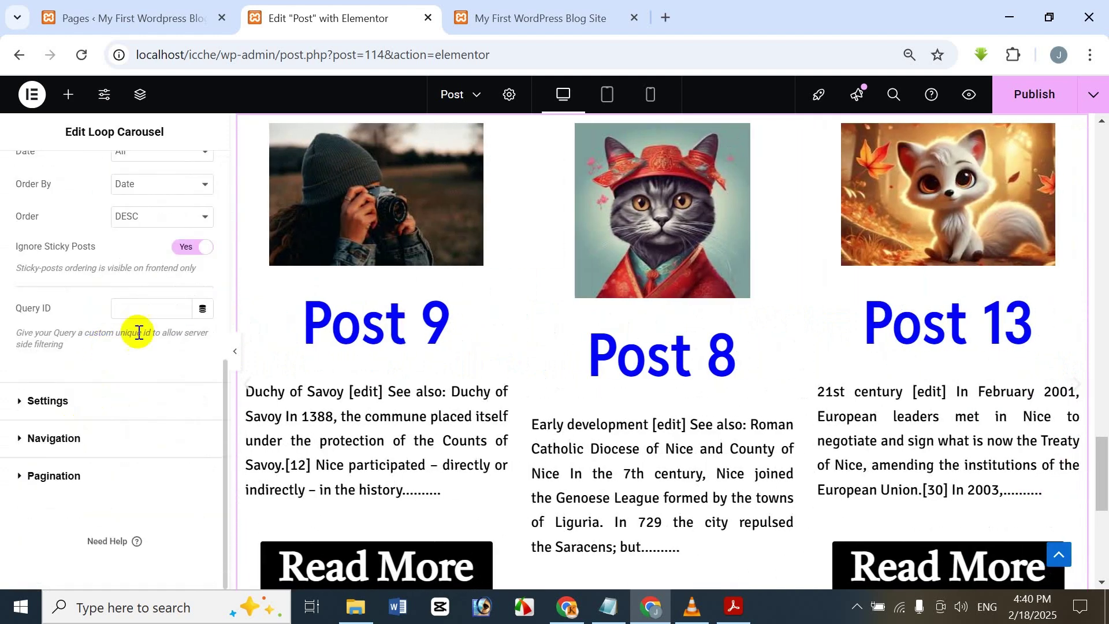
Step: Advance the carousel manually, and try Autoplay off before turning it back on in the carousel's playback settings
left_click(110, 400)
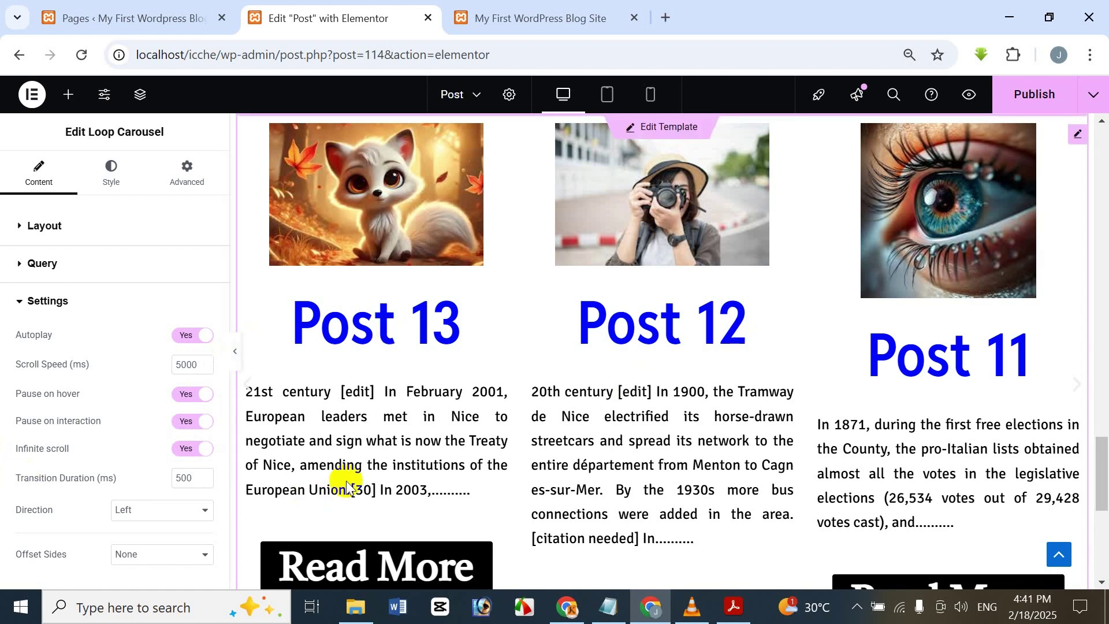
left_click(1076, 386)
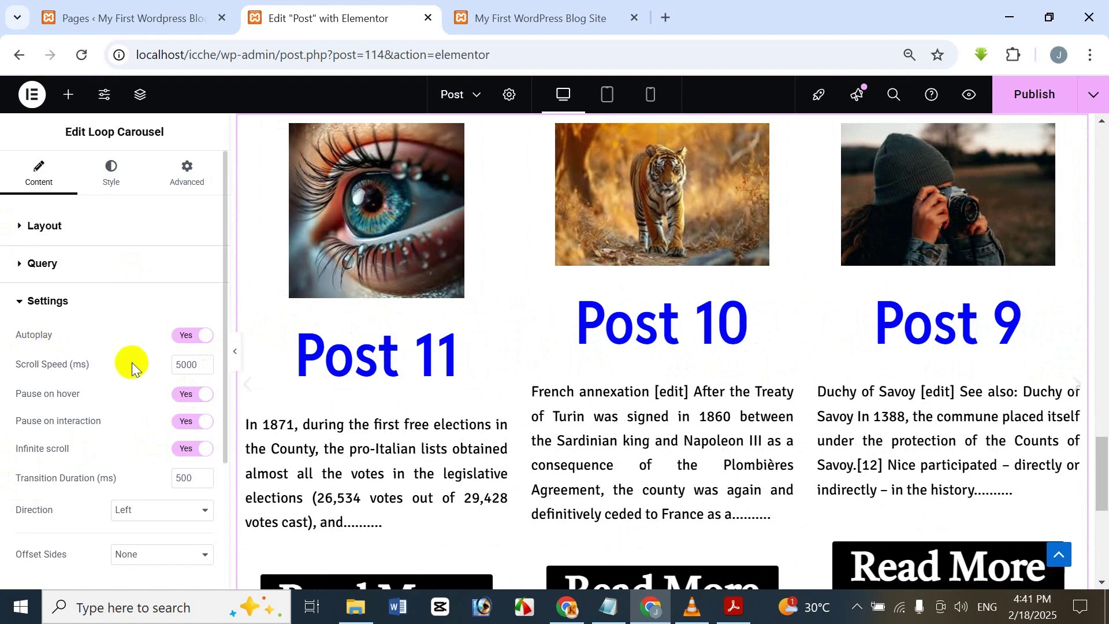
left_click(179, 342)
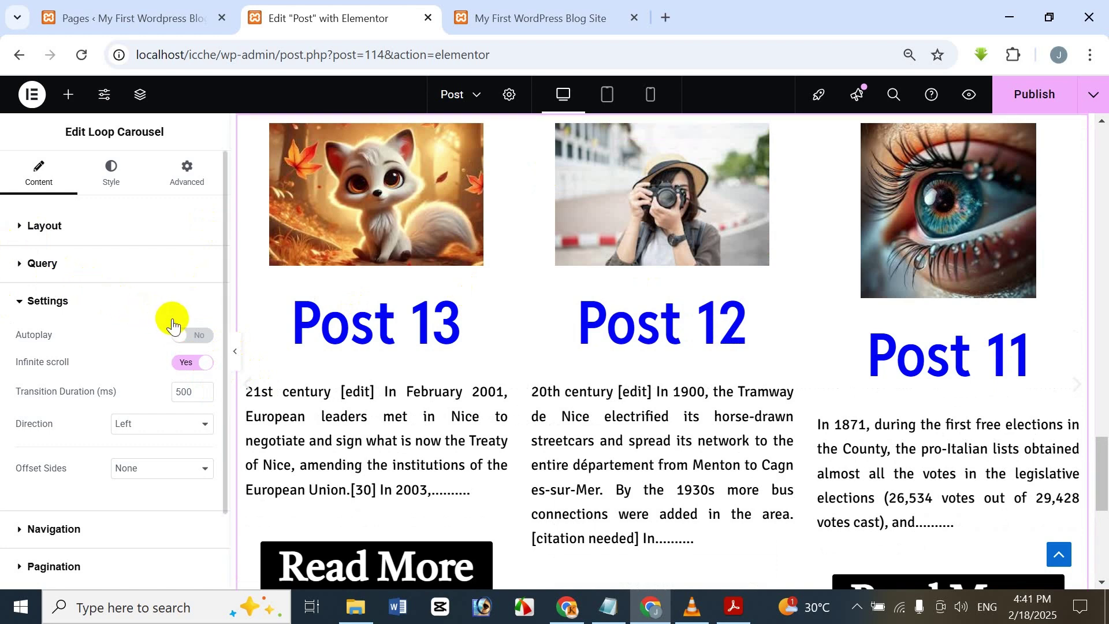
left_click(192, 341)
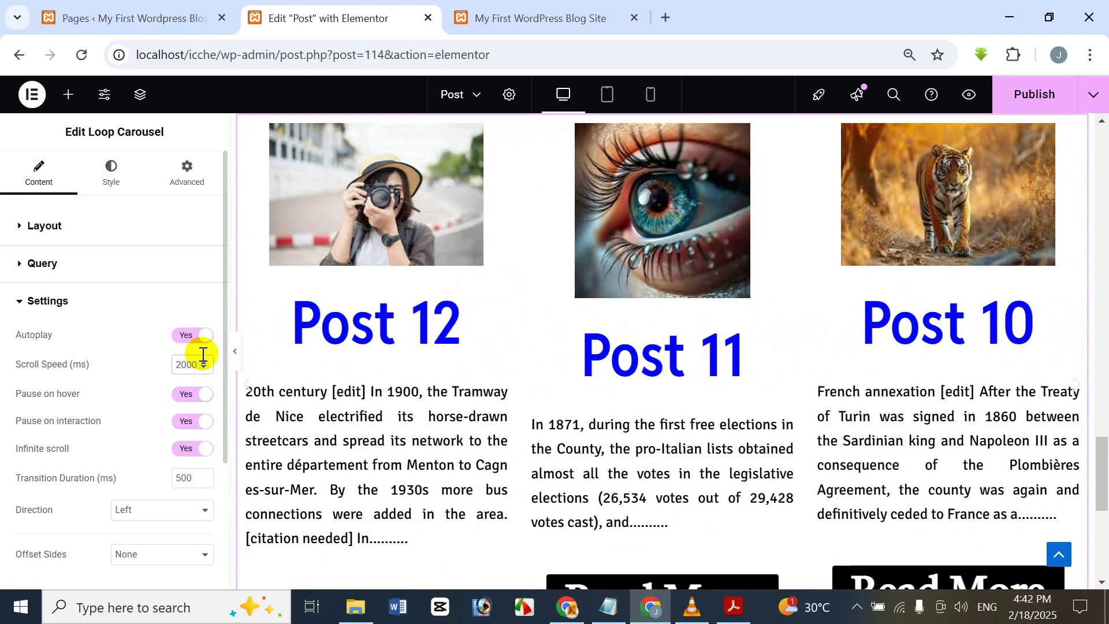
Step: Try a scroll speed of 500 ms before restoring 2000 ms, and switch Pause on hover off and back on
double_click(203, 354)
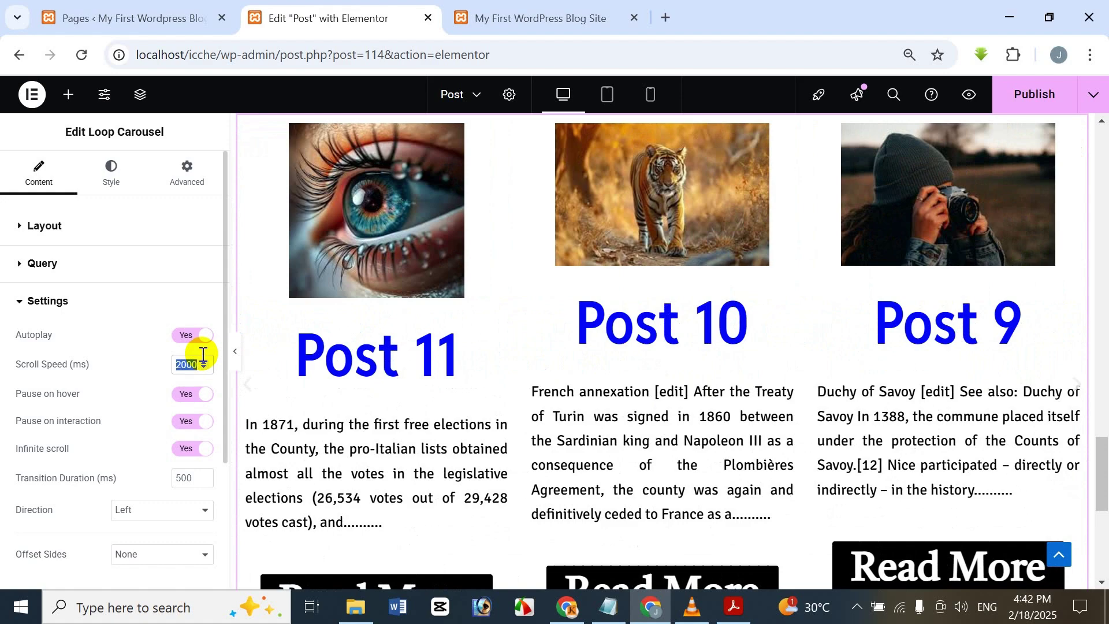
type("500")
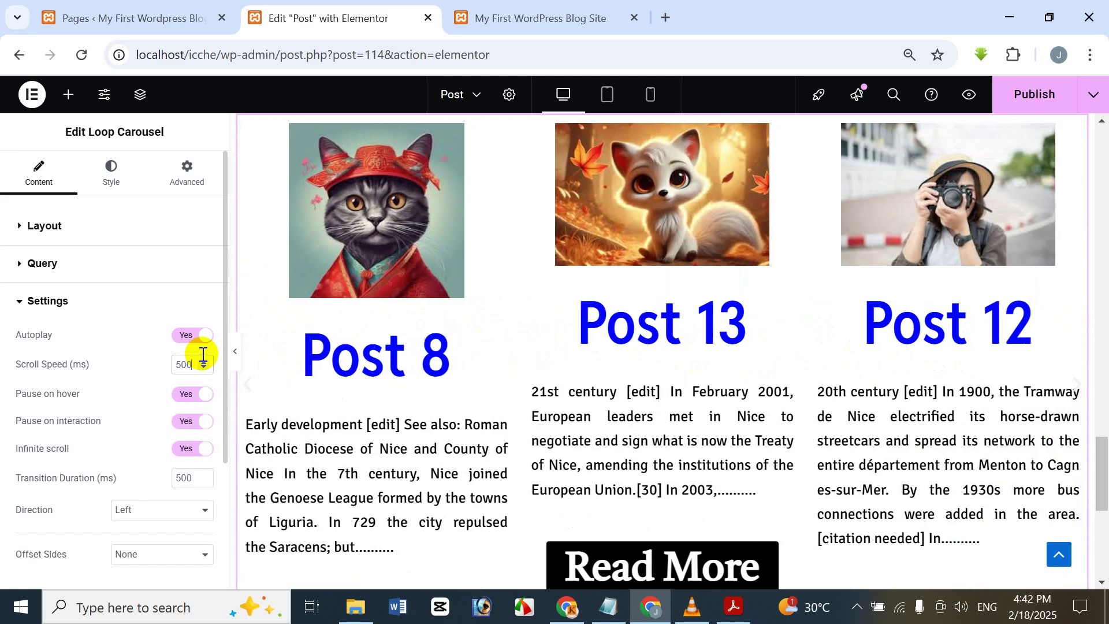
key("BackSpace")
key("BackSpace")
key("BackSpace")
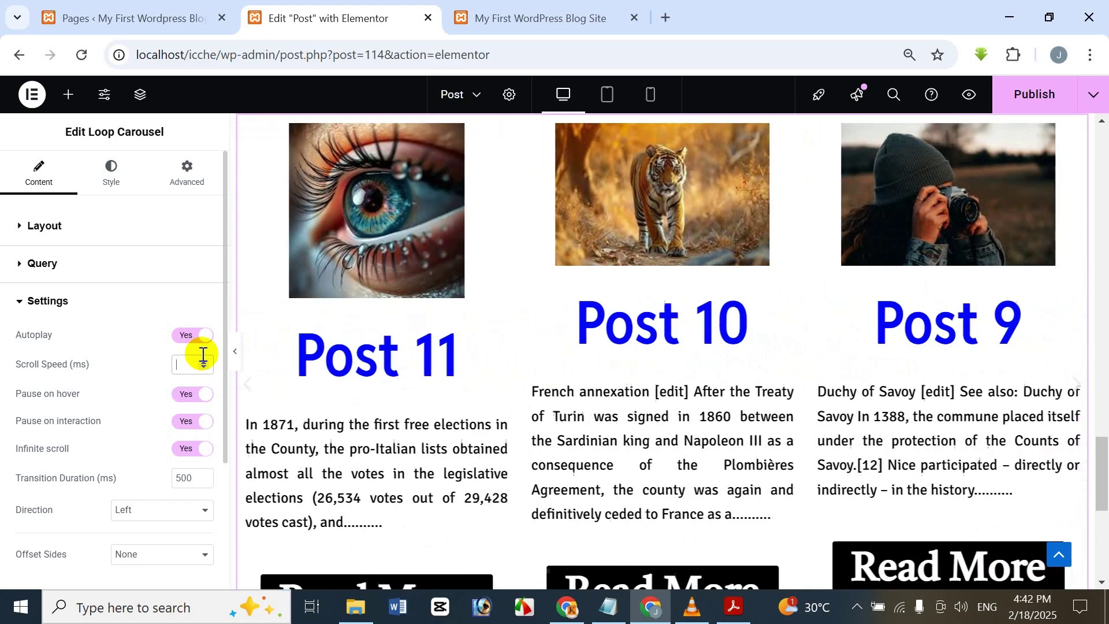
type("2000")
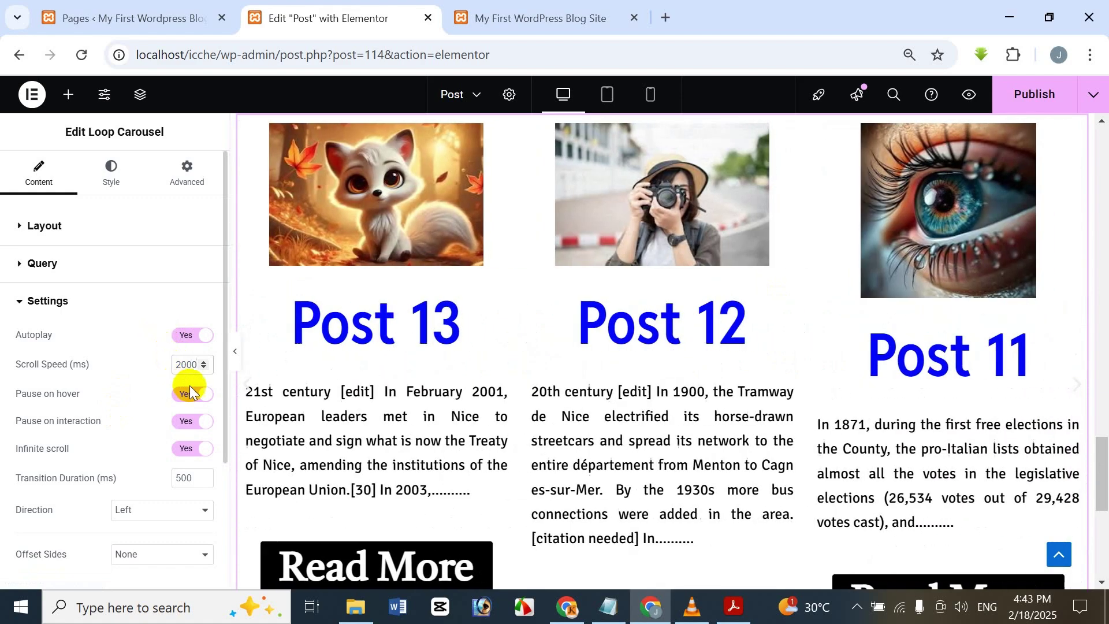
left_click(199, 394)
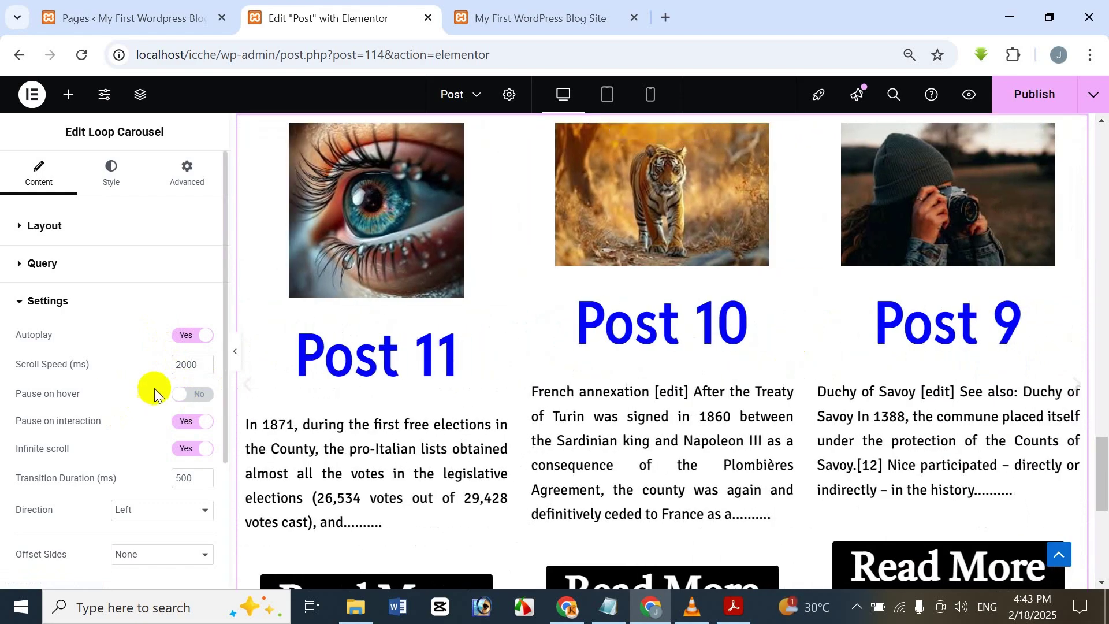
left_click(198, 394)
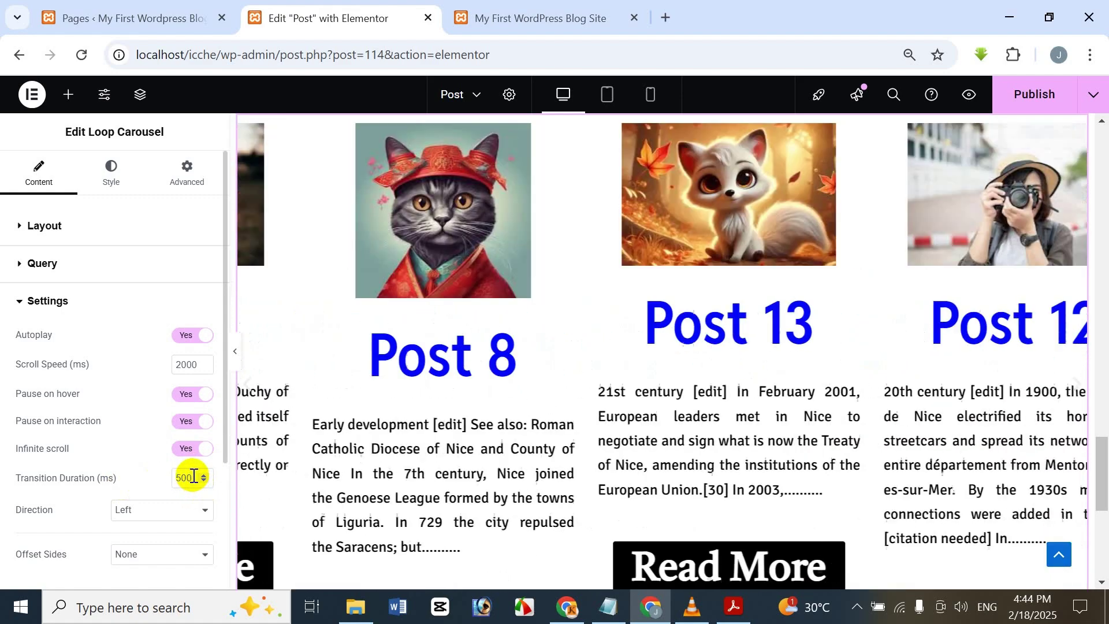
Step: Try a transition duration of 1500 ms for the carousel, and return it to 500 ms
left_click_drag(193, 479, 125, 482)
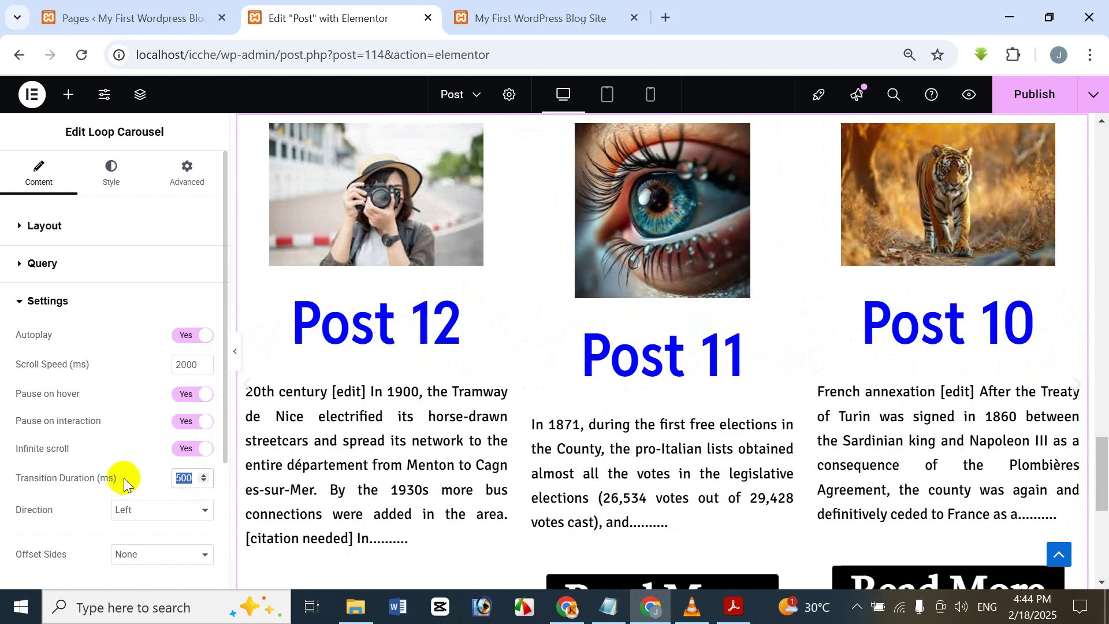
type("1")
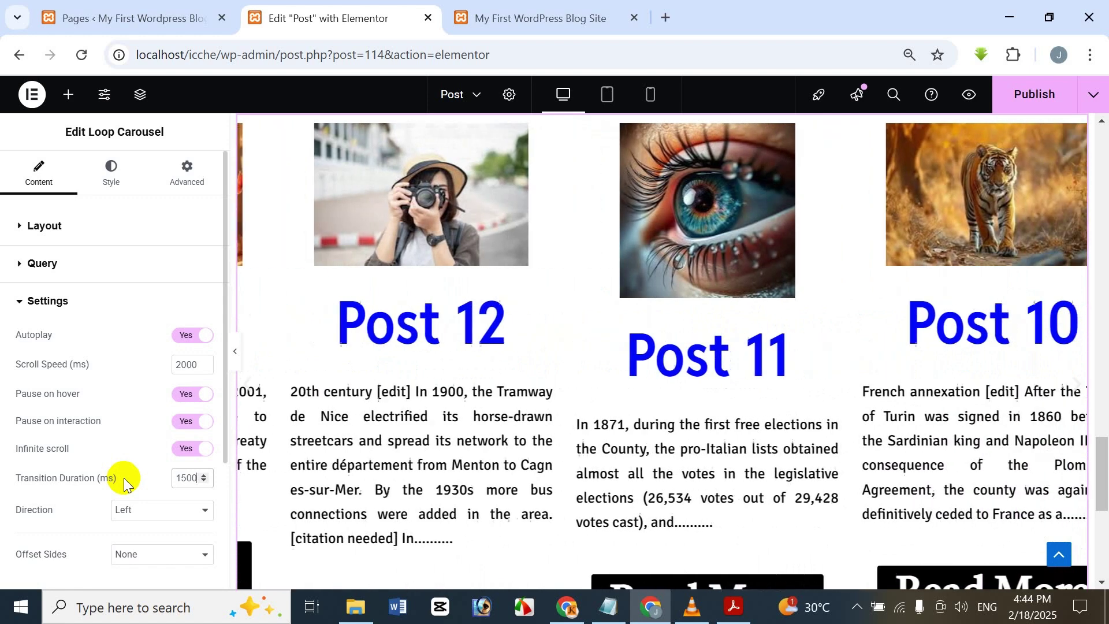
key("Left")
key("Left")
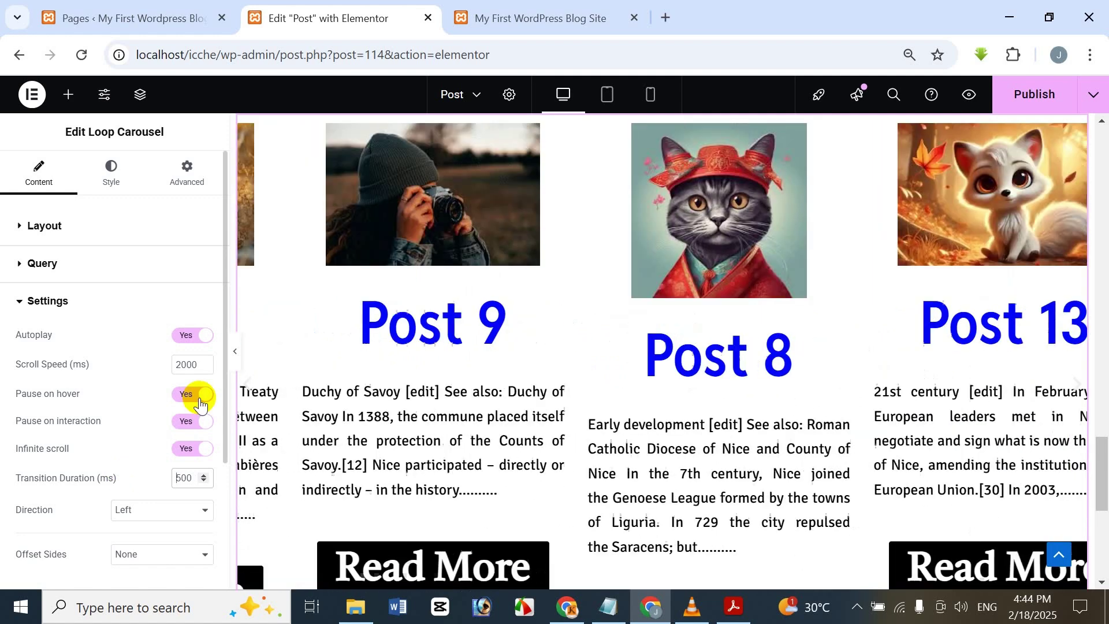
key("Left")
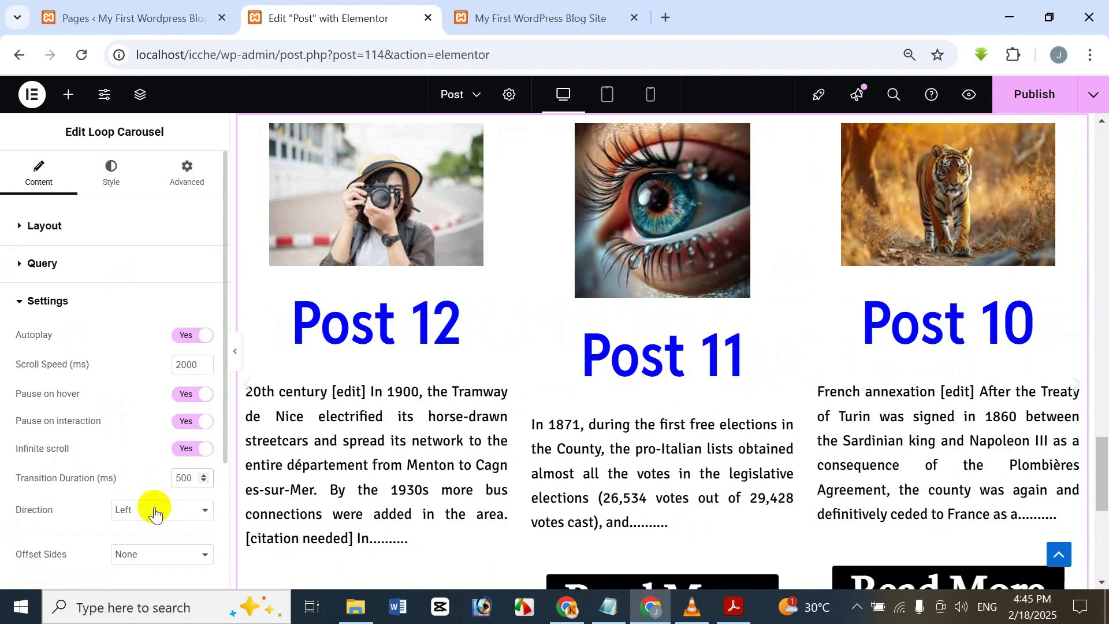
Step: Try the carousel's scroll direction as Right, and set it back to Left
left_click(153, 511)
left_click(154, 550)
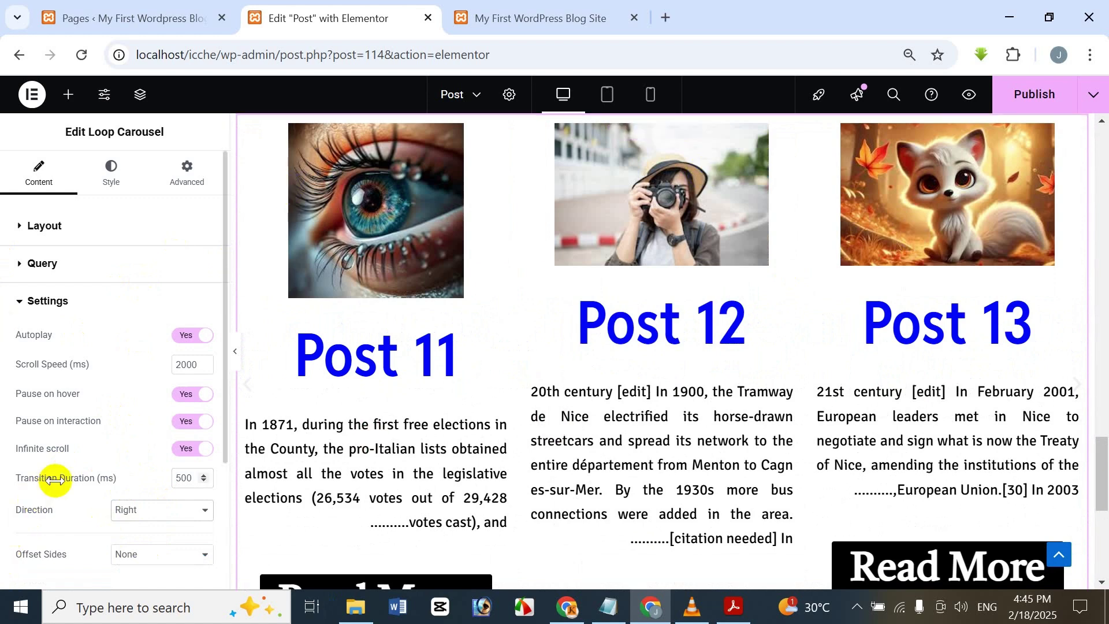
left_click(152, 512)
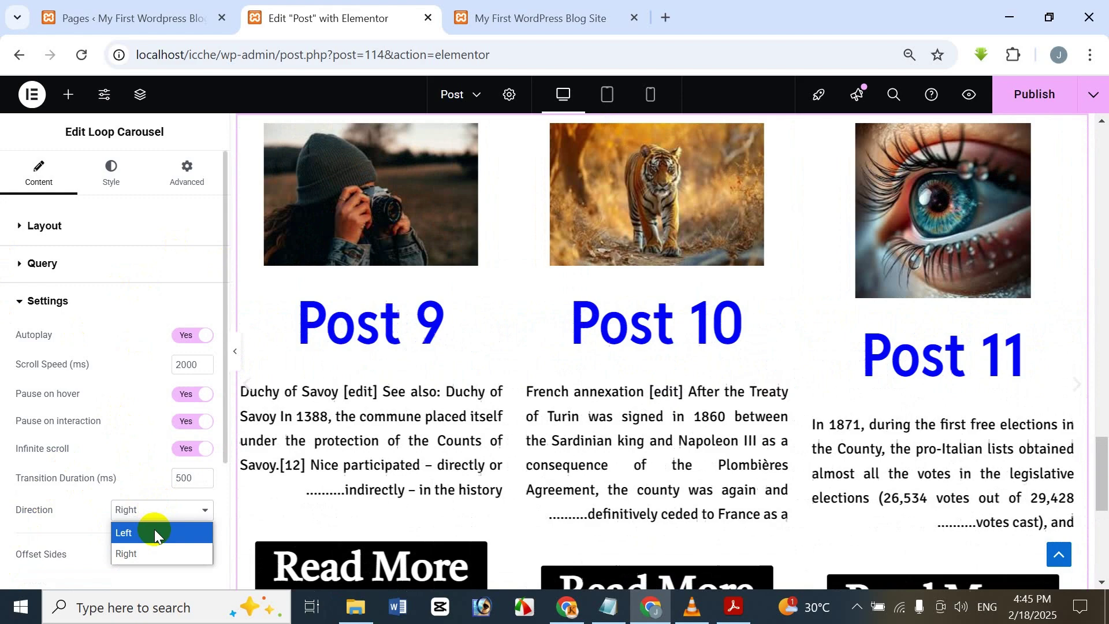
left_click(154, 529)
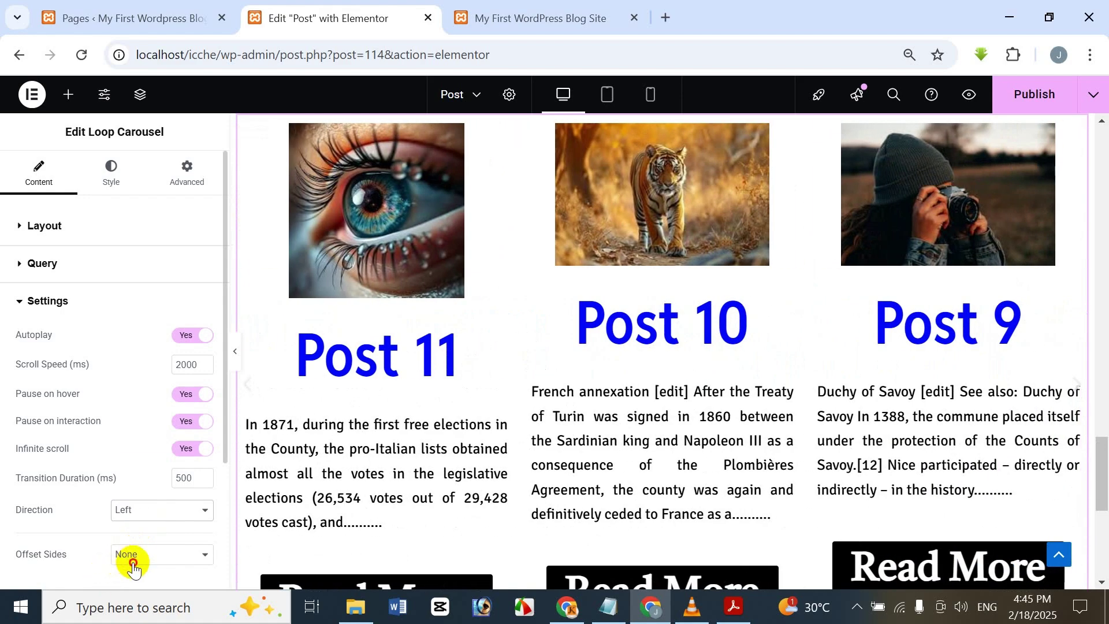
Step: Try offsetting the carousel on the Left side, with the offset width at 0 and at 100
left_click(133, 562)
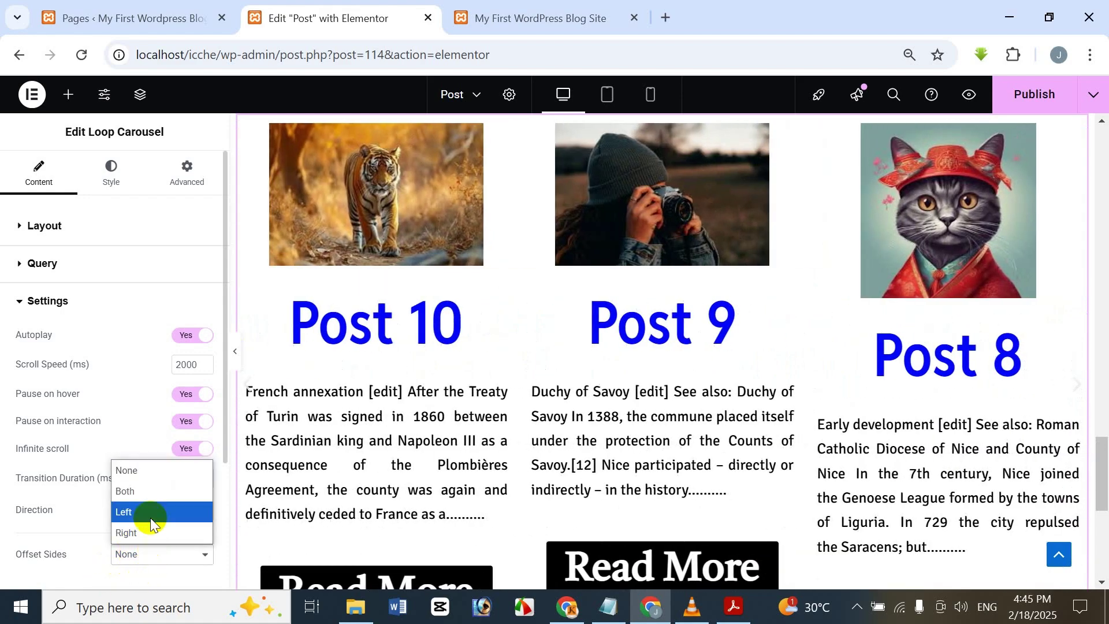
left_click(150, 518)
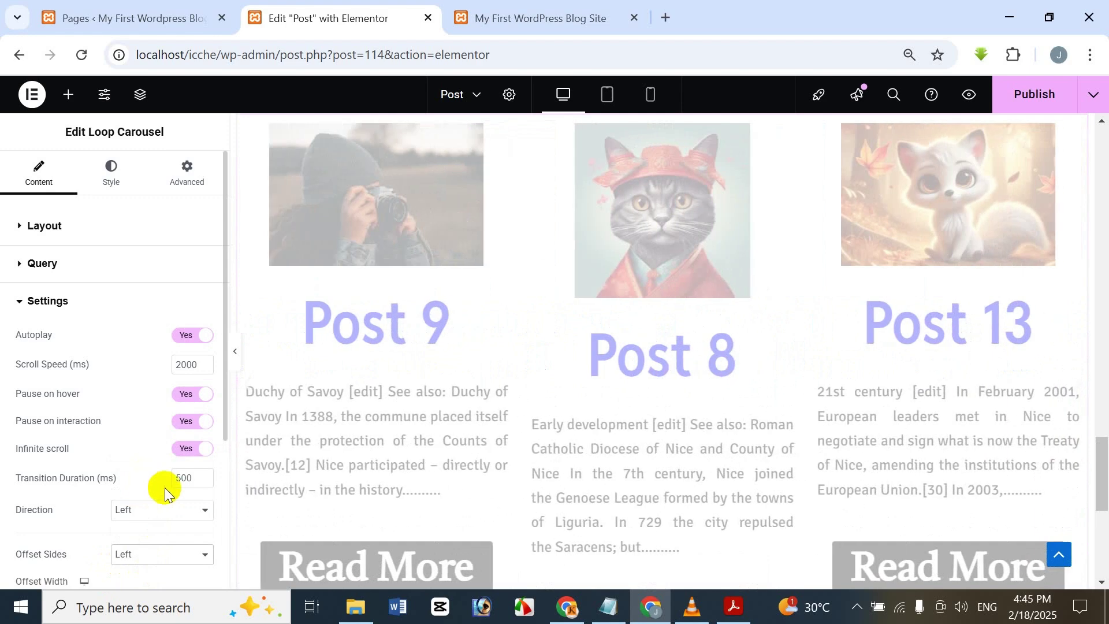
scroll(161, 488, "down", 2)
scroll(142, 490, "down", 3)
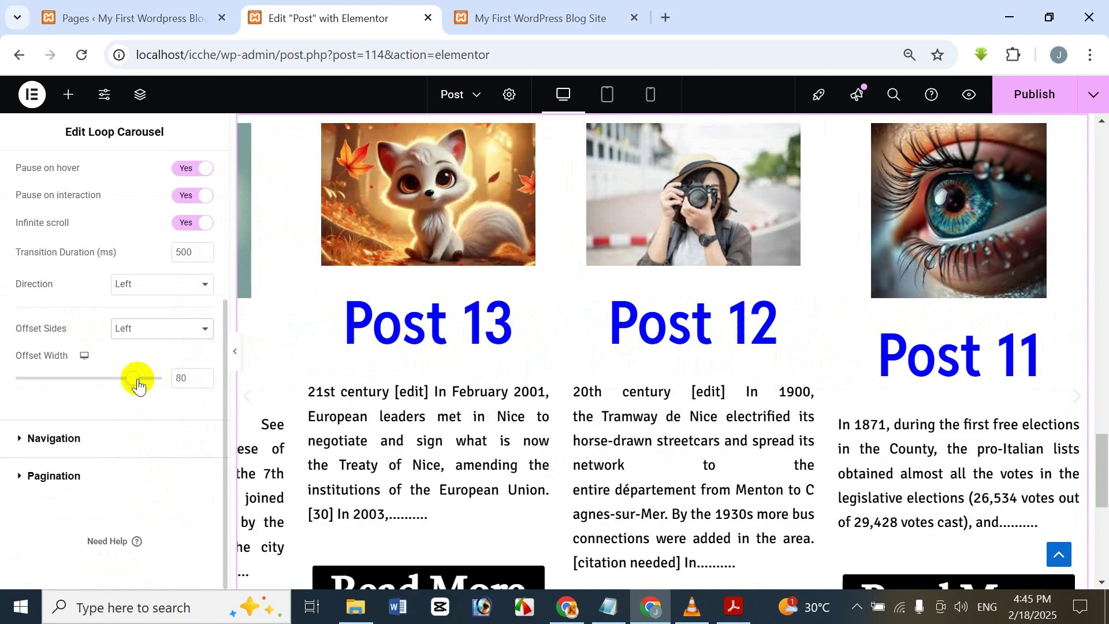
left_click_drag(137, 381, 23, 359)
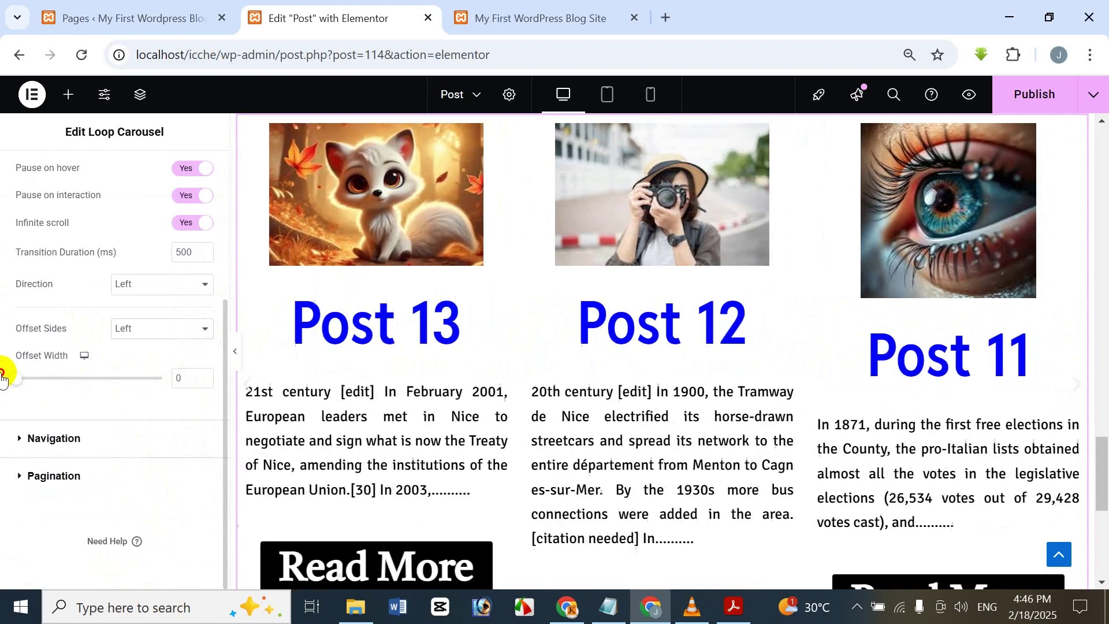
left_click_drag(158, 356, 231, 353)
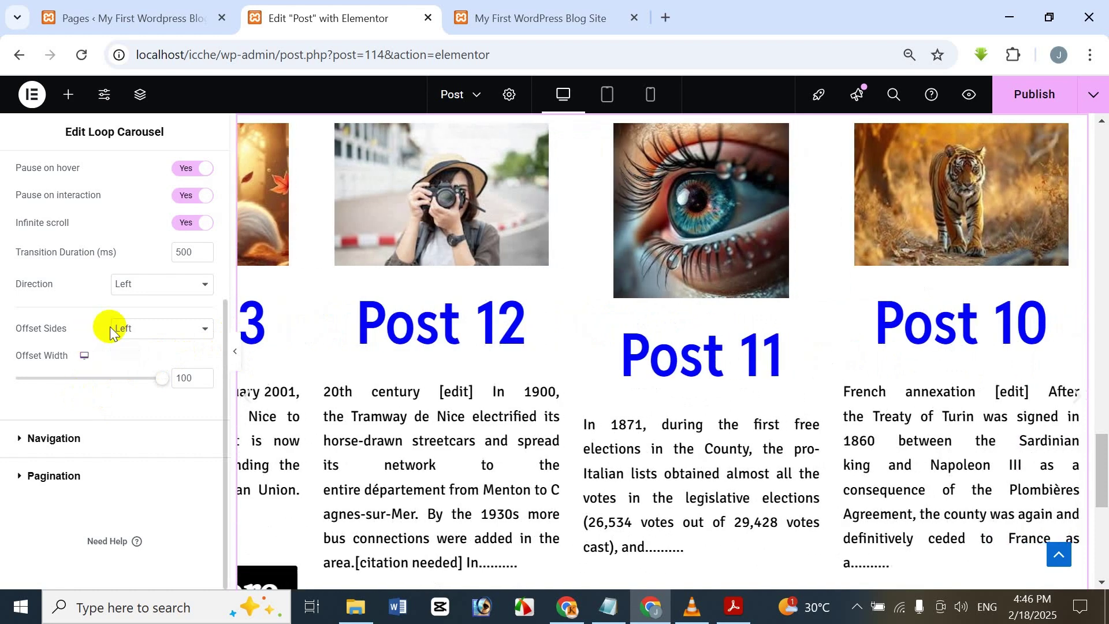
Step: Try offset sides Right with a width of 95 and offset sides Both, and return Offset Sides to None
left_click(134, 330)
left_click(159, 408)
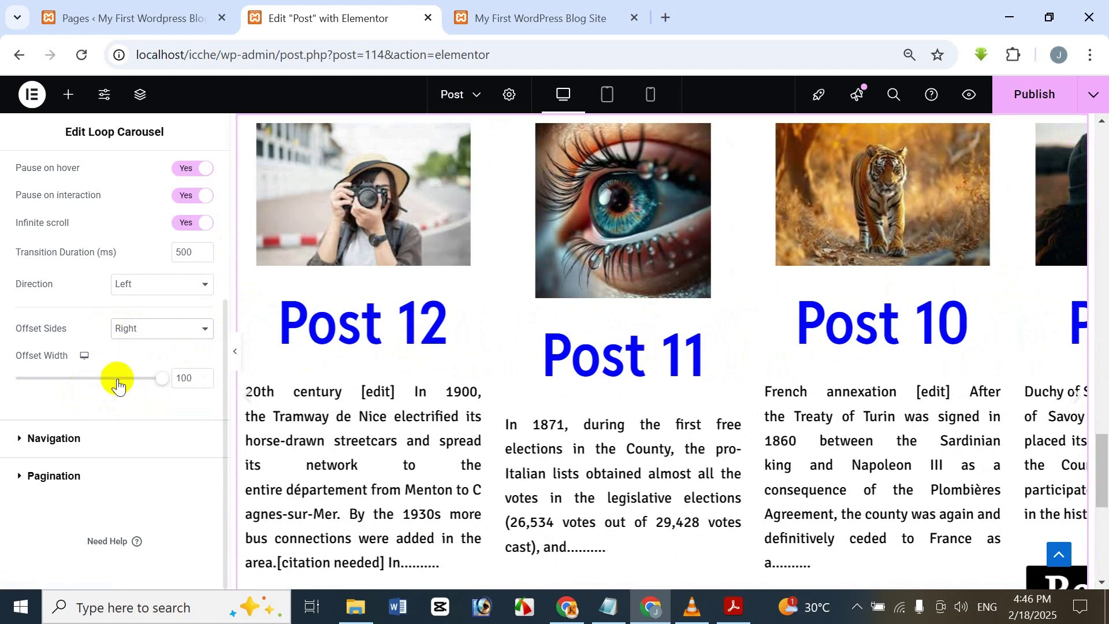
mouse_move(163, 377)
left_mouse_down()
mouse_move(100, 376)
mouse_move(154, 377)
left_mouse_up()
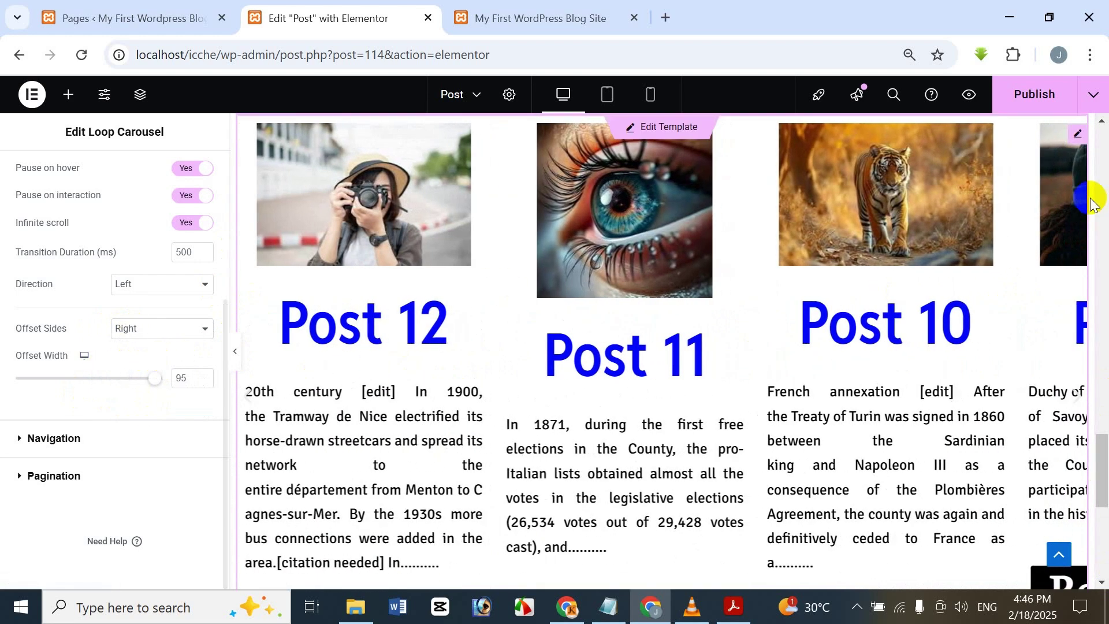
left_click(195, 342)
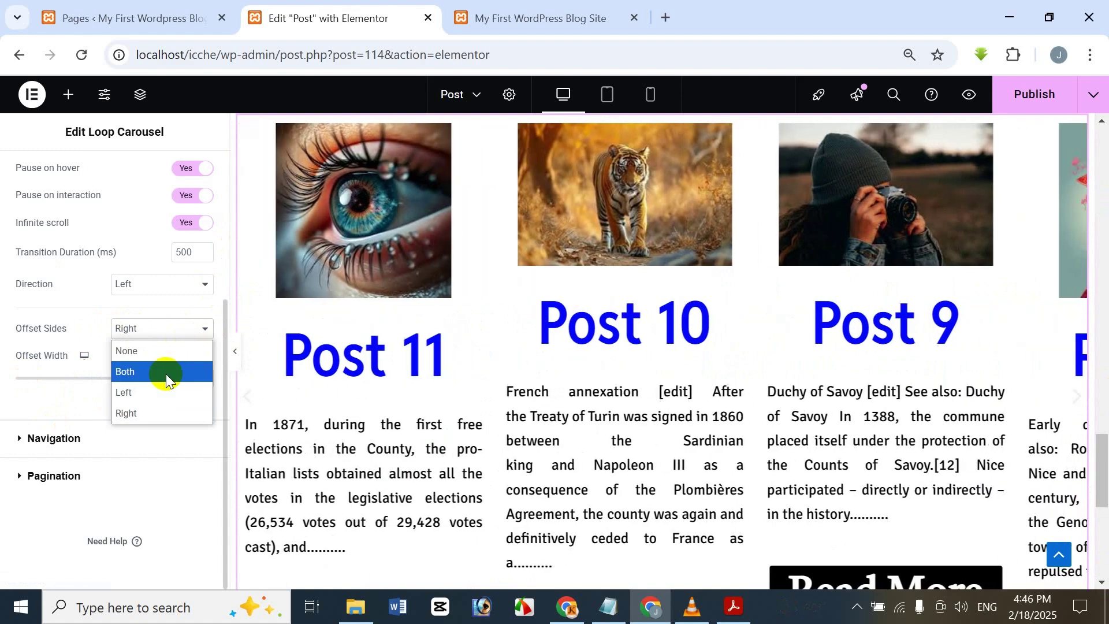
left_click(165, 373)
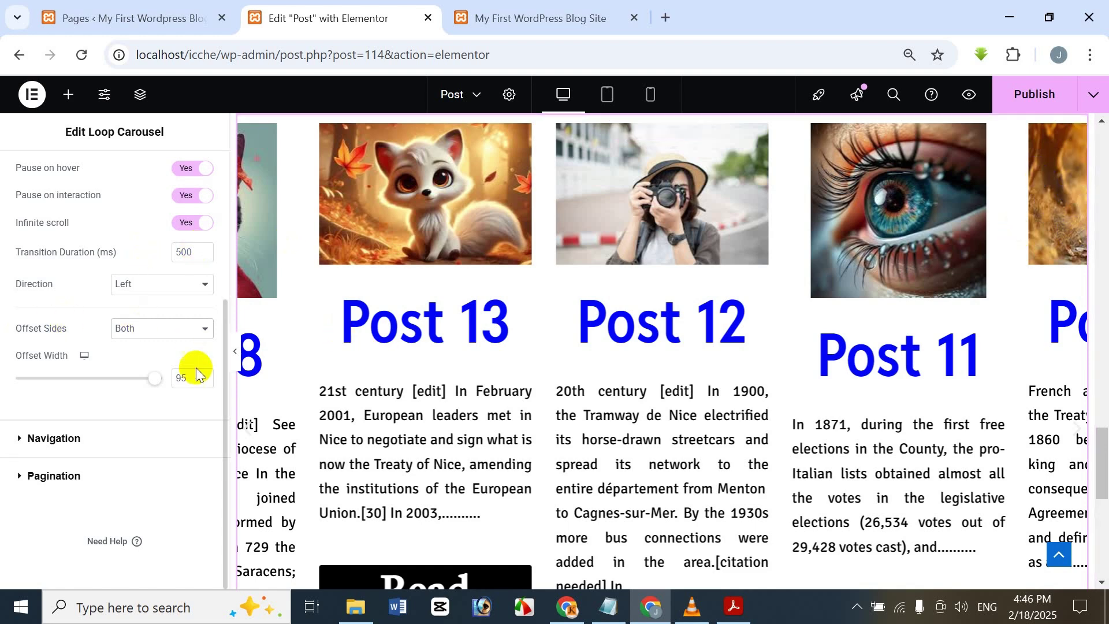
left_click(150, 330)
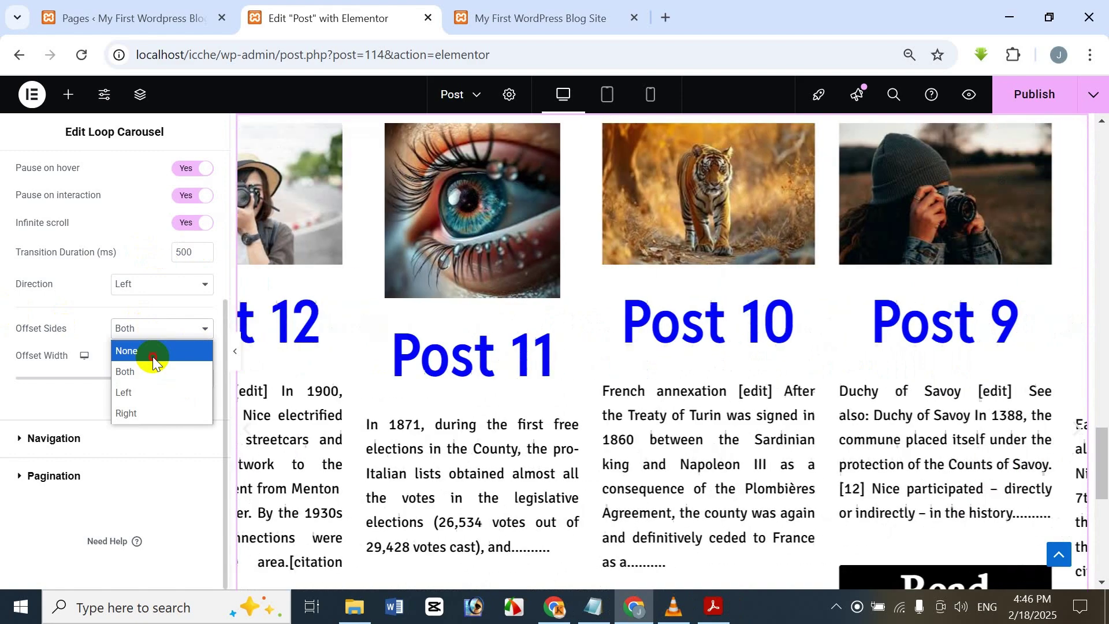
left_click(152, 356)
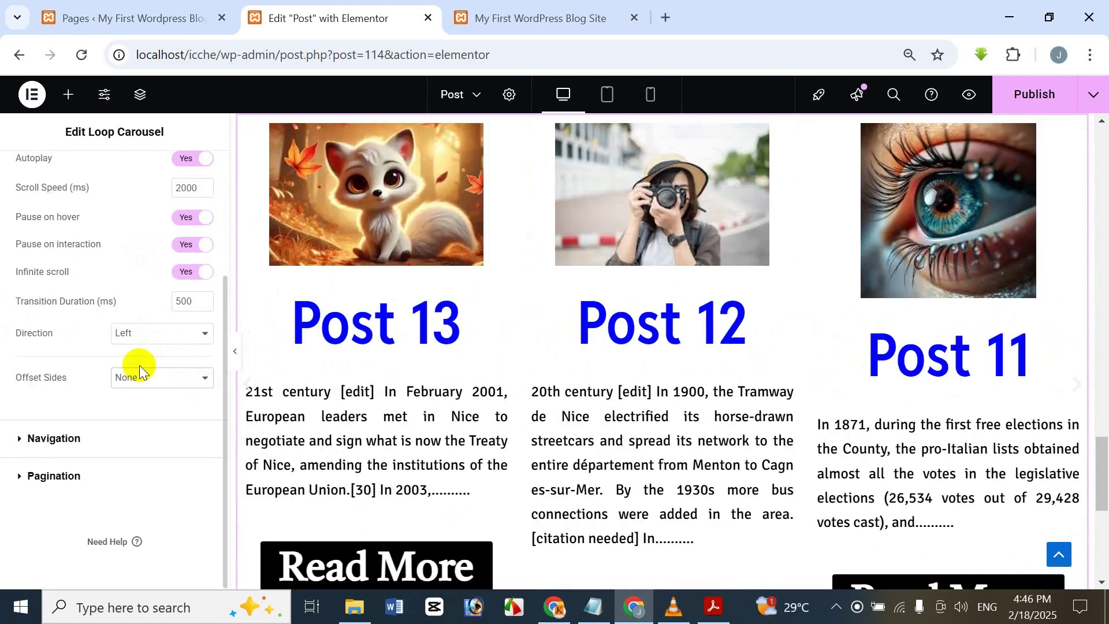
Step: Open the carousel's navigation settings and step through the slides with the previous and next arrows
left_click(117, 439)
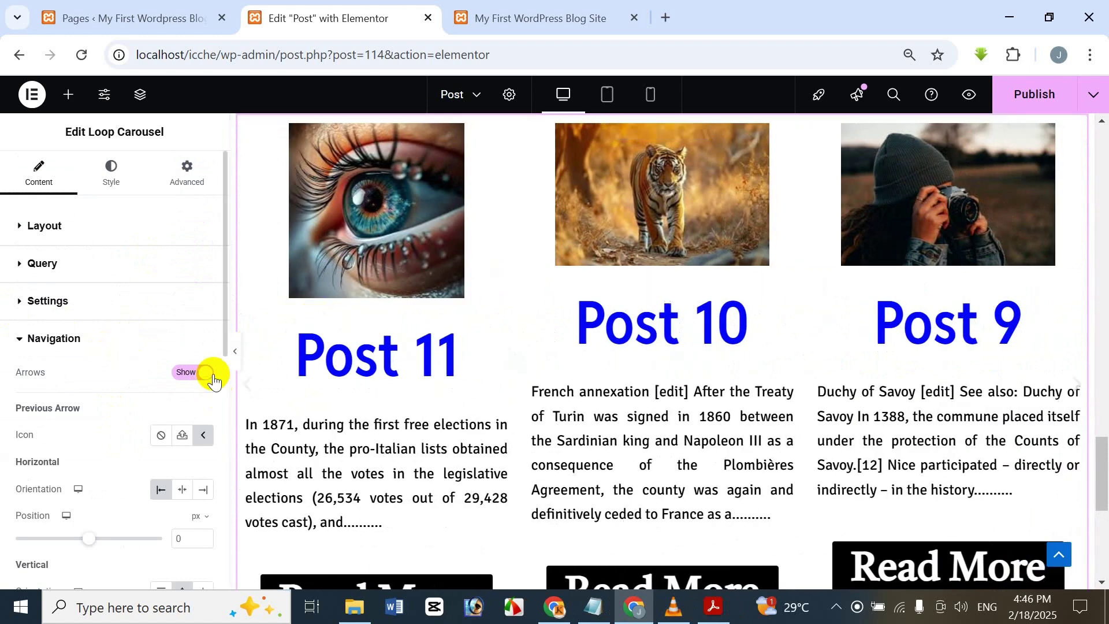
left_click(250, 387)
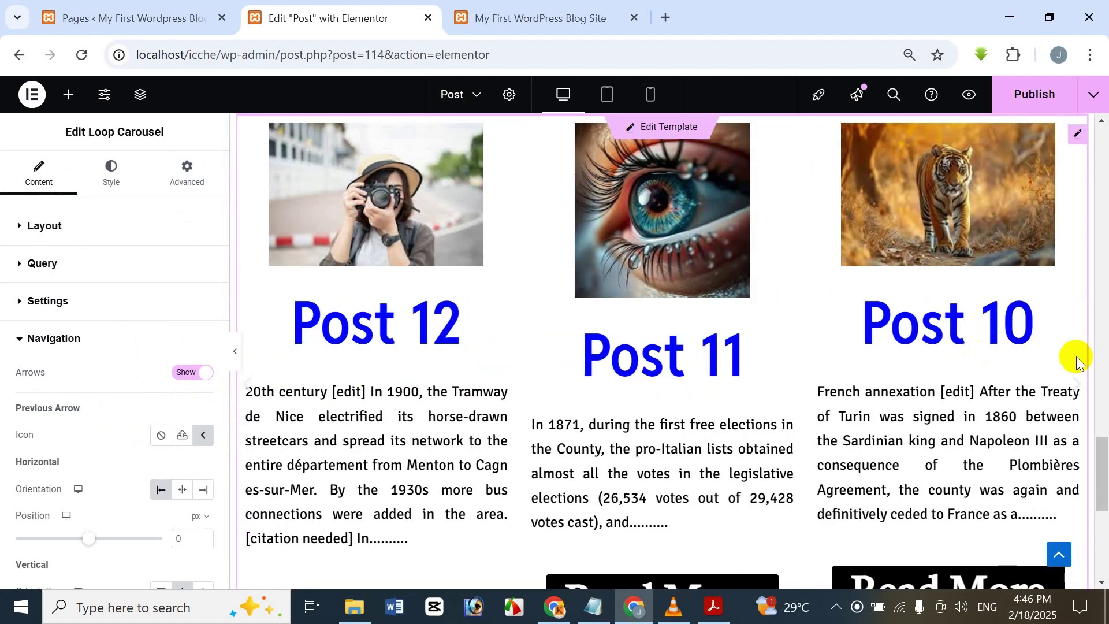
left_click(1078, 388)
left_click(1078, 388)
left_click(1078, 388)
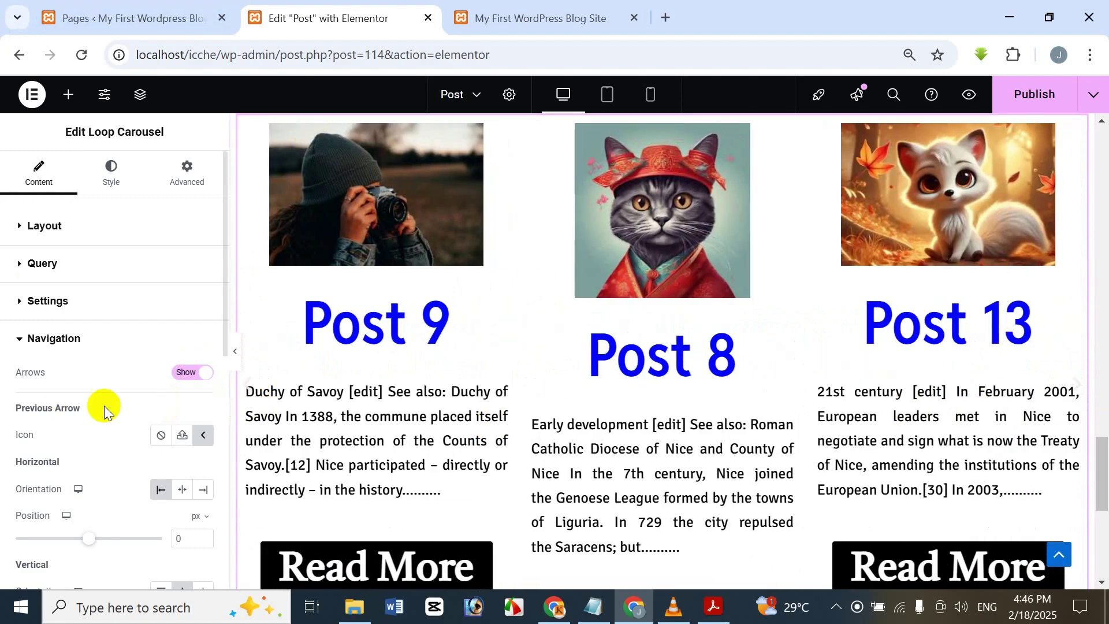
Step: Try hiding the carousel's navigation arrows, show them again, and advance the slides with the next arrow
left_click(185, 385)
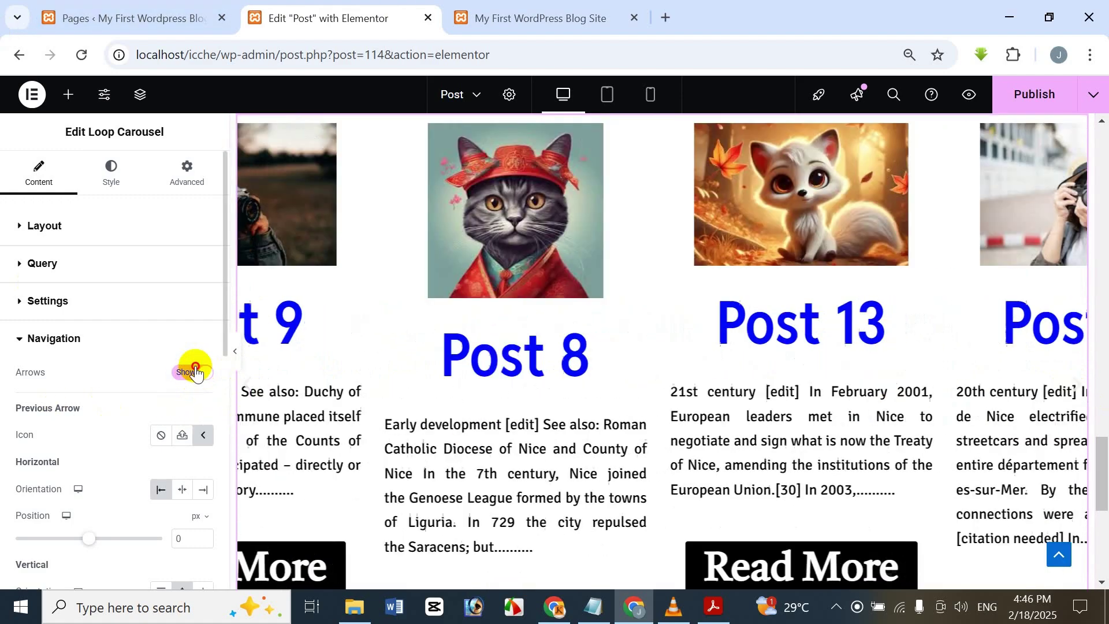
left_click(191, 373)
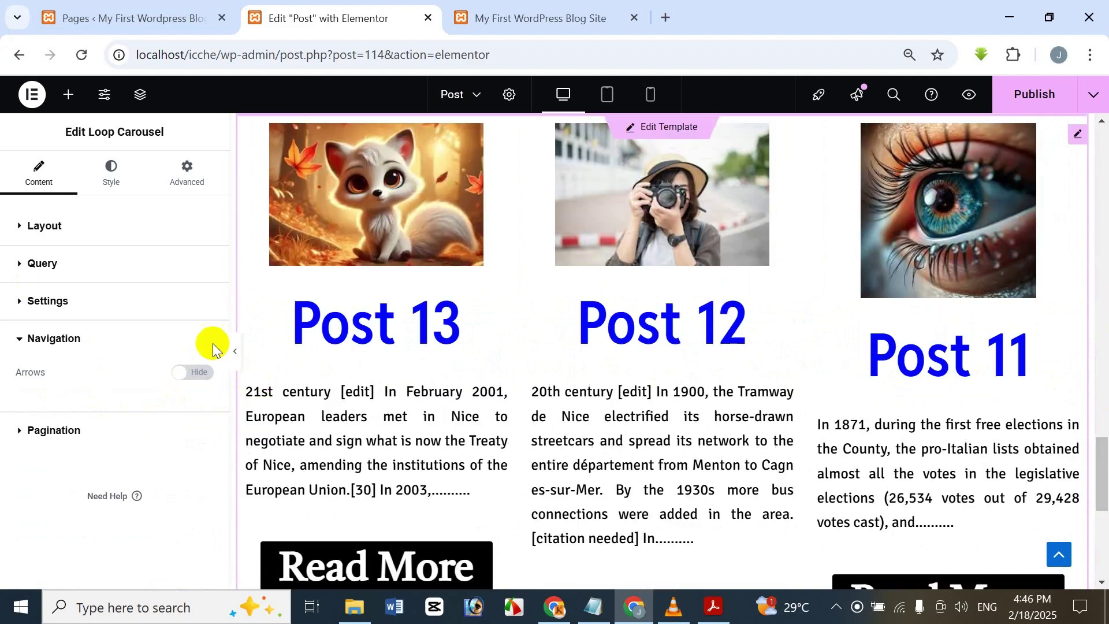
left_click(195, 372)
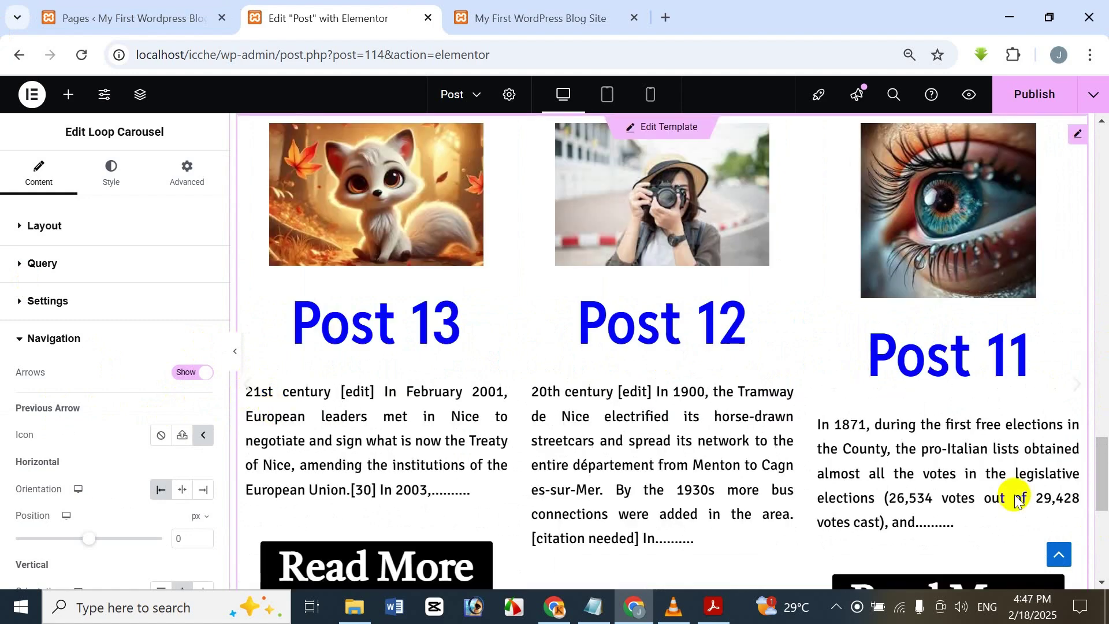
left_click(1075, 390)
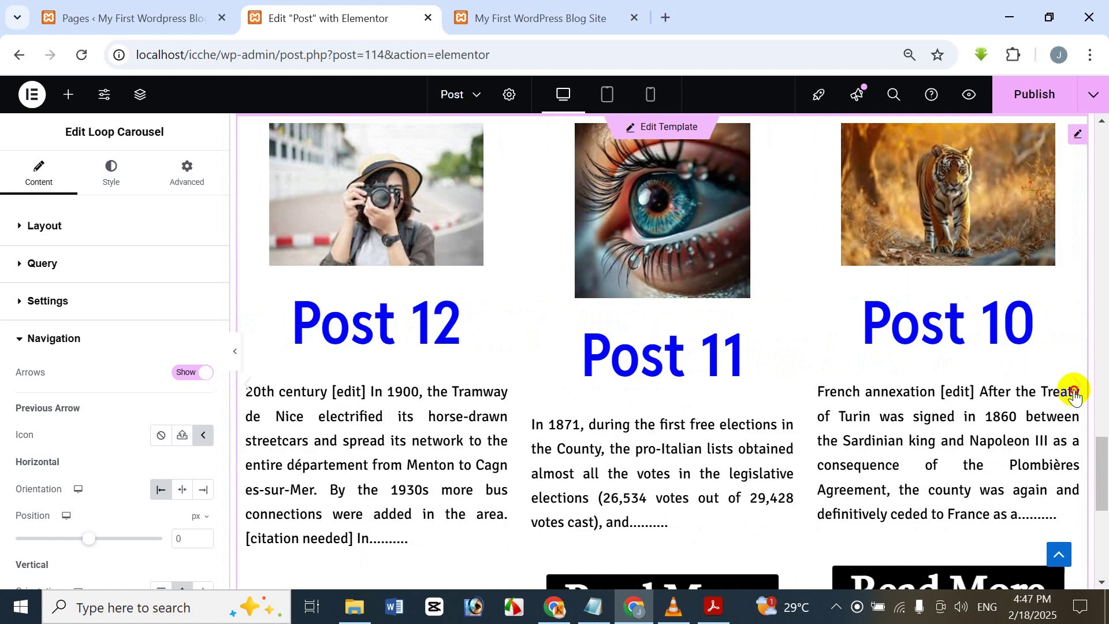
left_click(1075, 392)
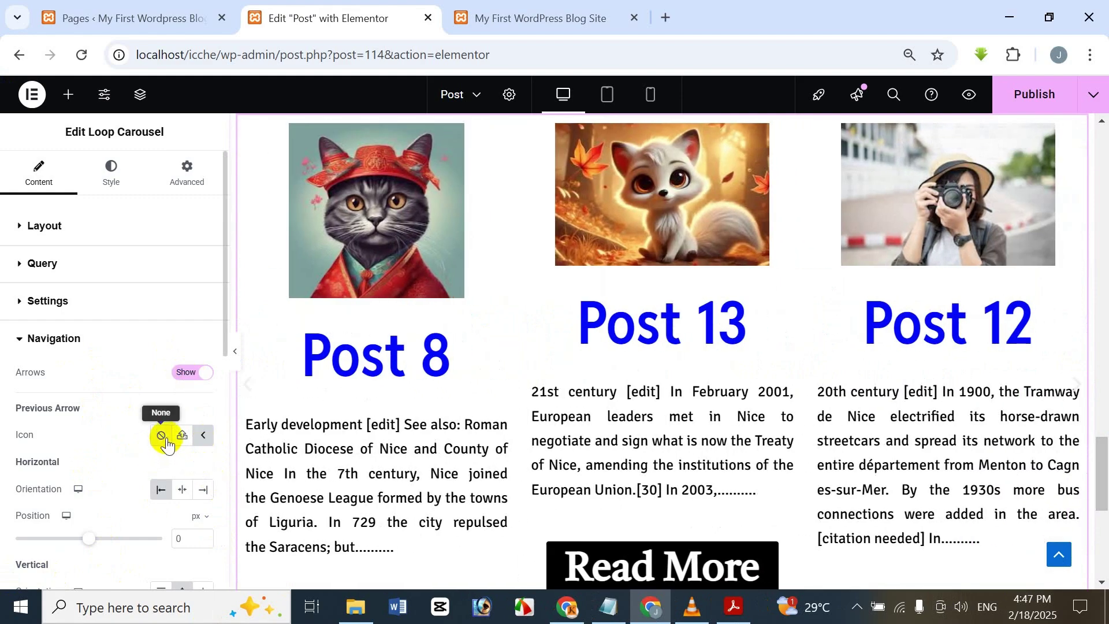
Step: Examine the icon, orientation and position options for the previous and next arrows
scroll(166, 432, "down", 5)
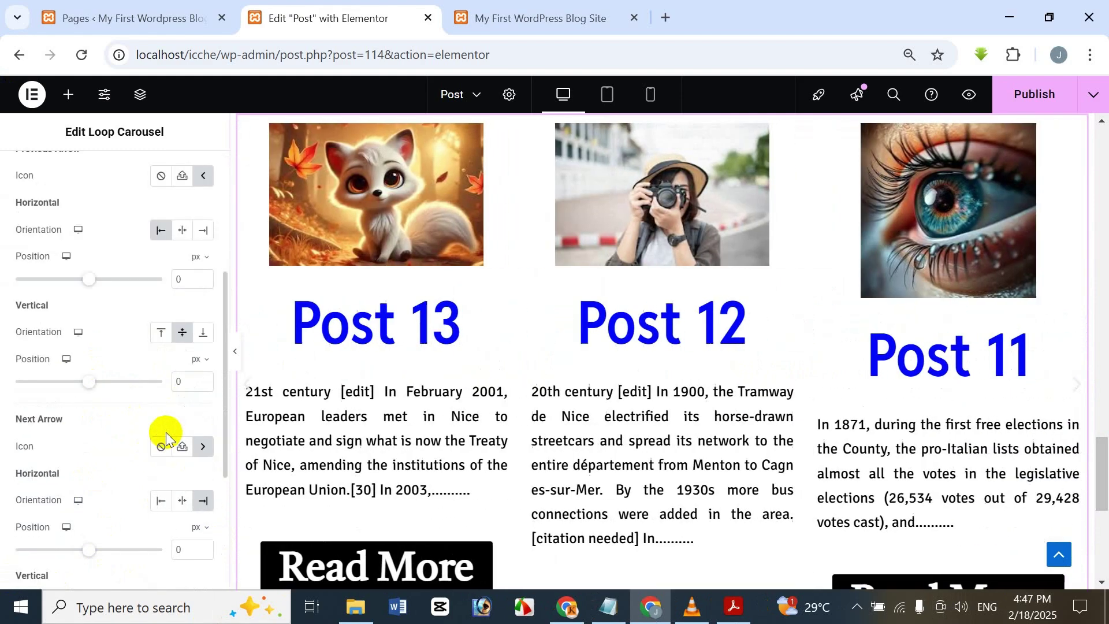
scroll(164, 429, "up", 2)
scroll(164, 428, "down", 2)
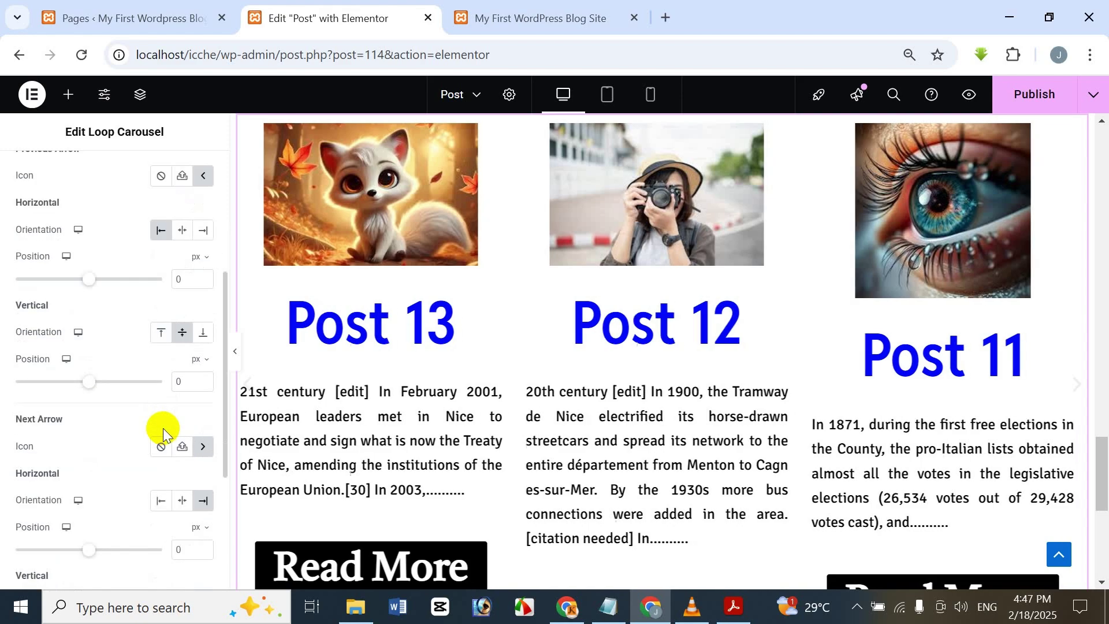
scroll(158, 376, "up", 3)
scroll(165, 356, "down", 3)
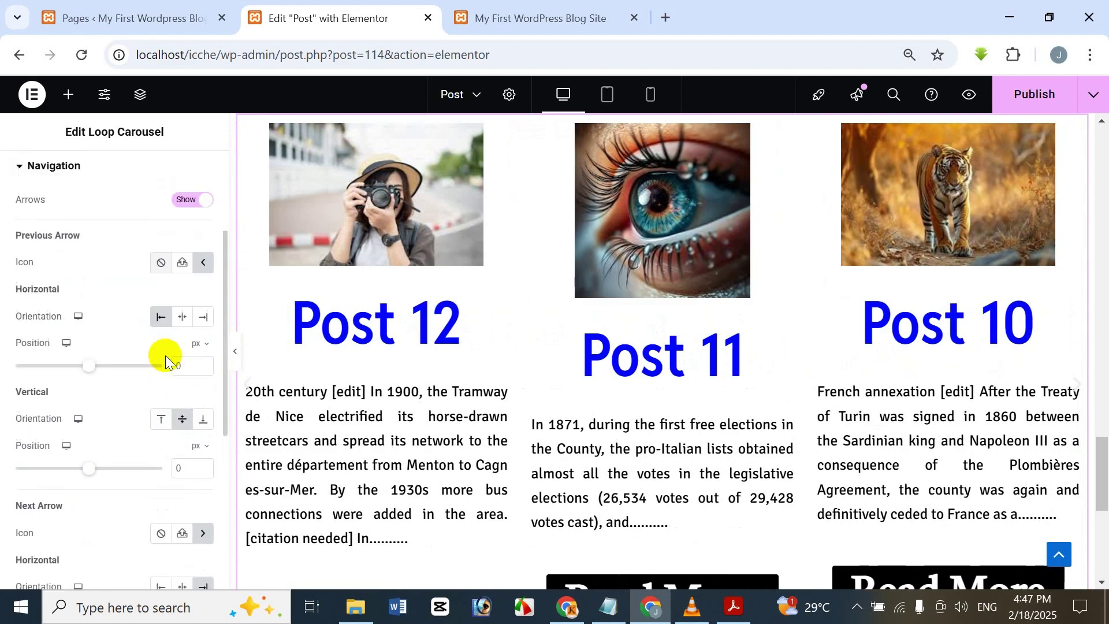
Step: Replace the carousel's previous arrow icon with the solid circled left arrow from the recommended icons in the icon library
scroll(88, 448, "up", 3)
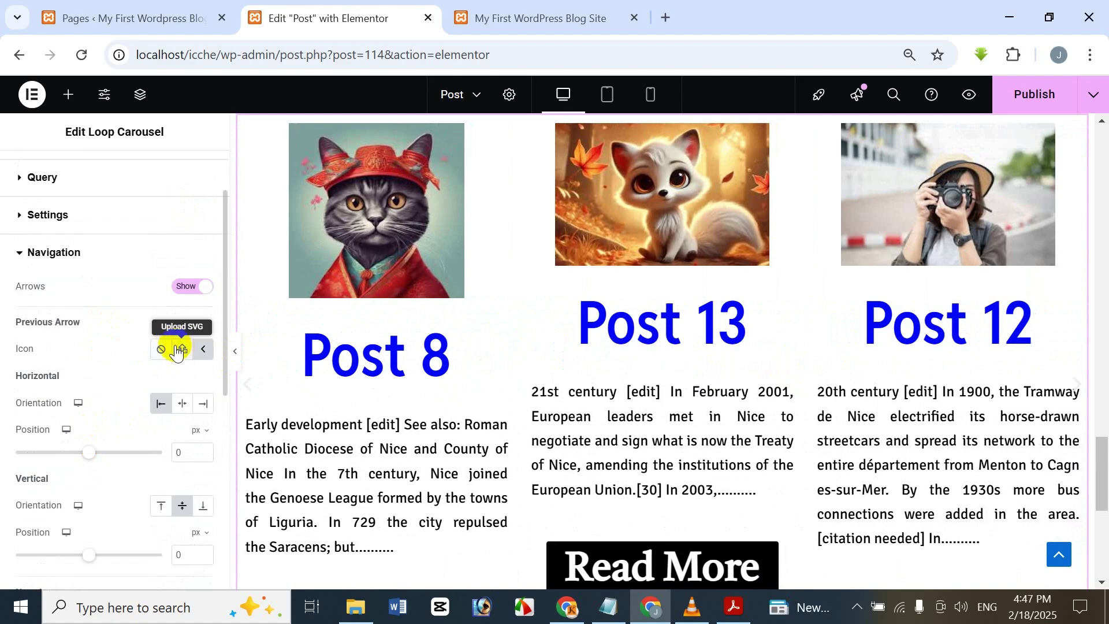
left_click(205, 350)
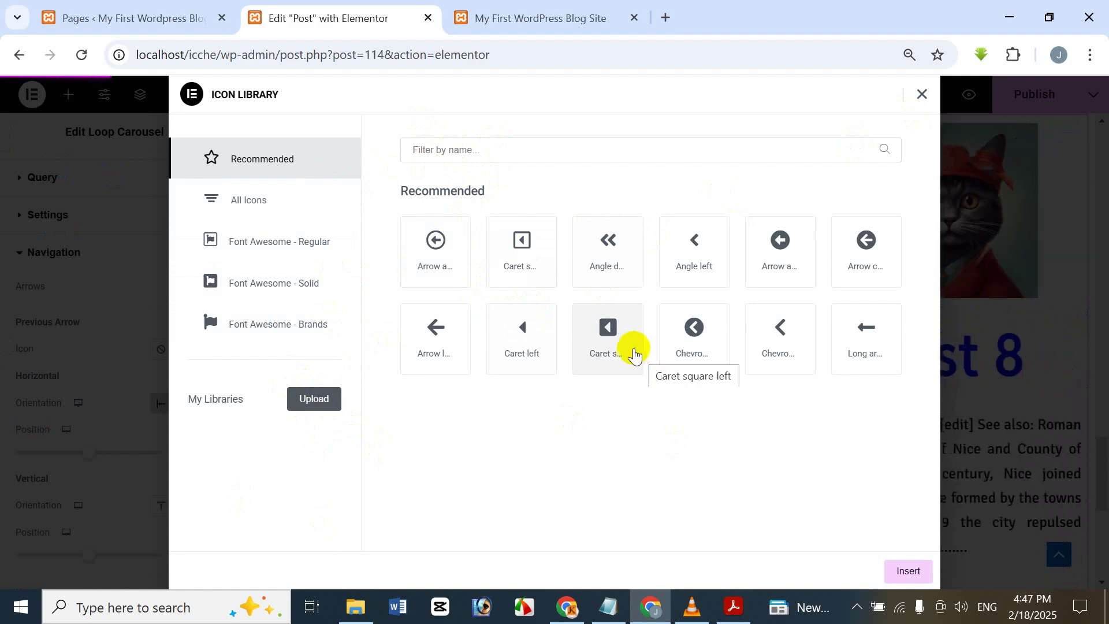
left_click(756, 266)
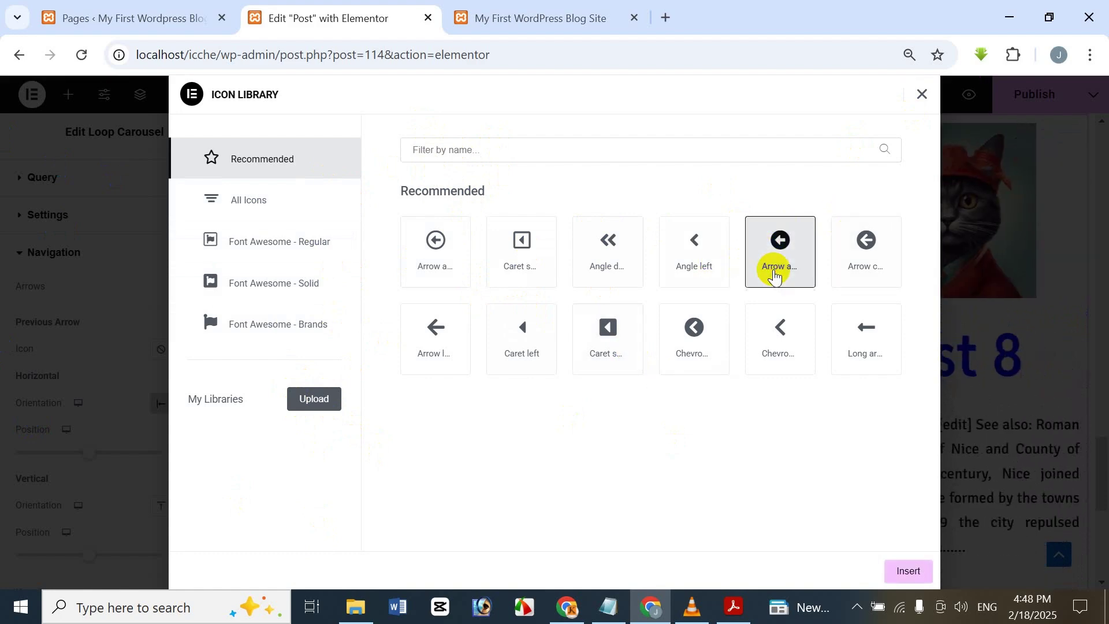
left_click(911, 582)
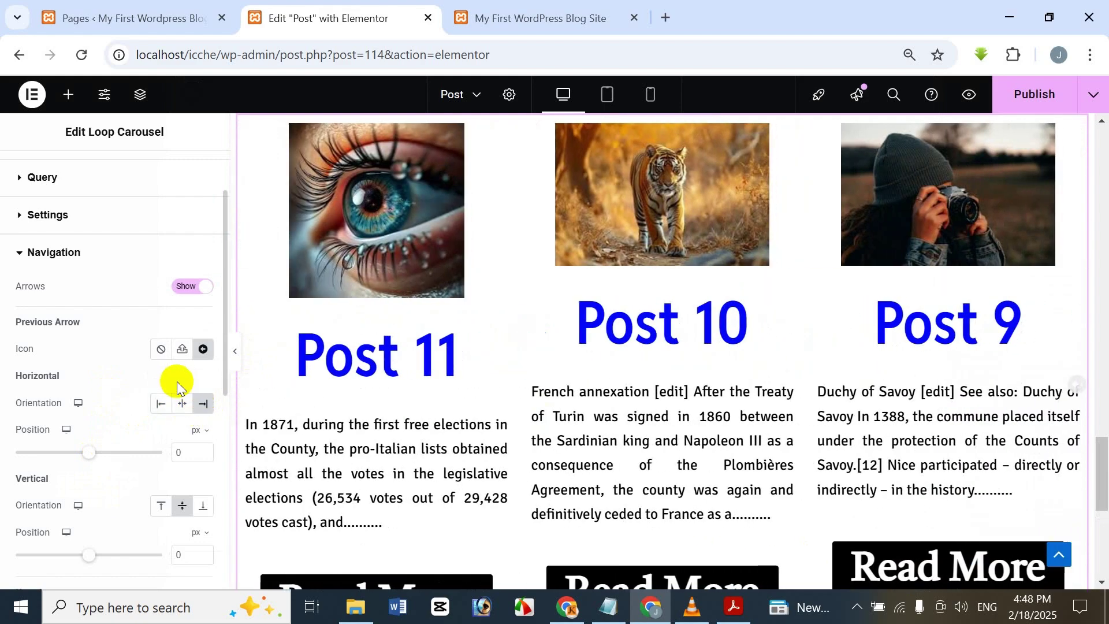
Step: Return the previous arrow's horizontal orientation to Start, try a horizontal position of 43 px and clear that value
left_click(162, 403)
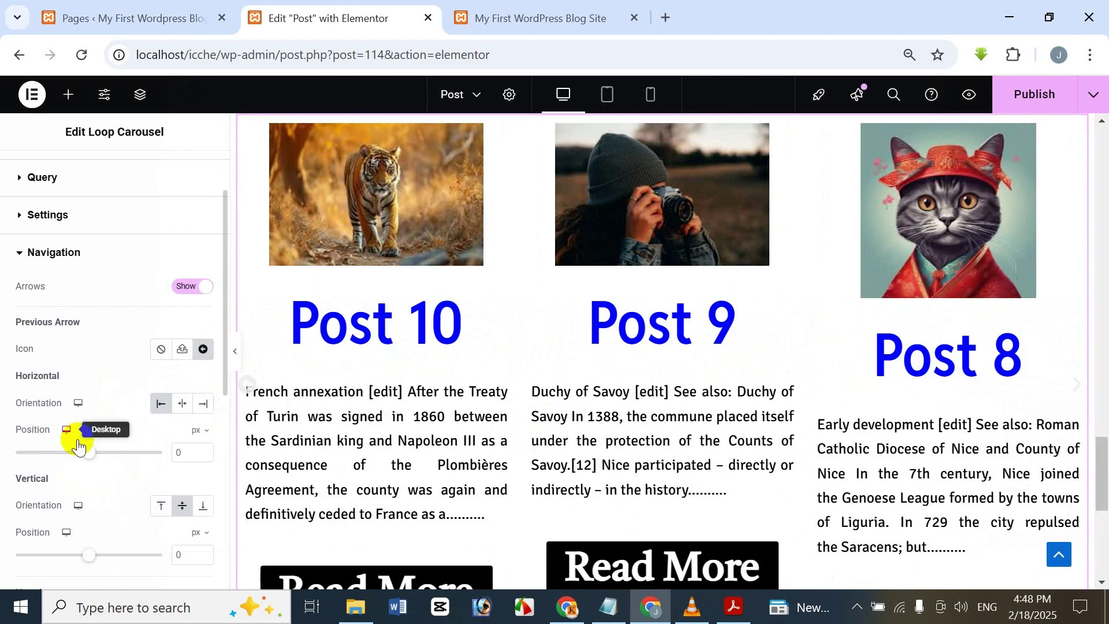
mouse_move(107, 456)
left_mouse_down()
mouse_move(8, 455)
mouse_move(94, 460)
left_mouse_up()
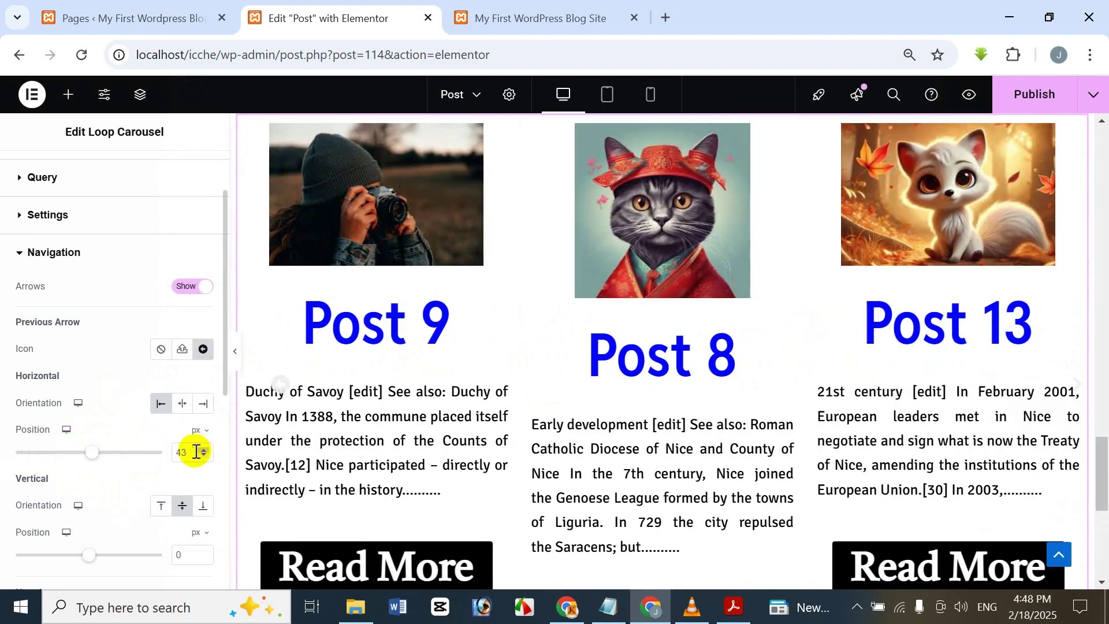
left_click_drag(198, 453, 114, 455)
key("BackSpace")
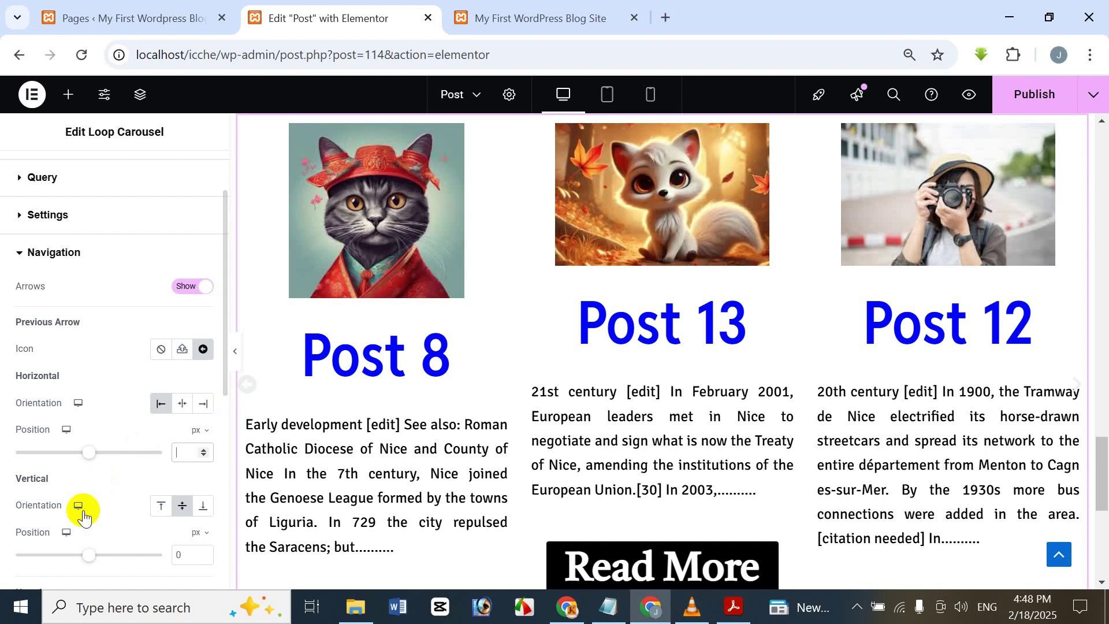
Step: Try the previous arrow's vertical orientation End and a vertical position of 1000 px, restoring the centre orientation and clearing the position
scroll(144, 463, "down", 2)
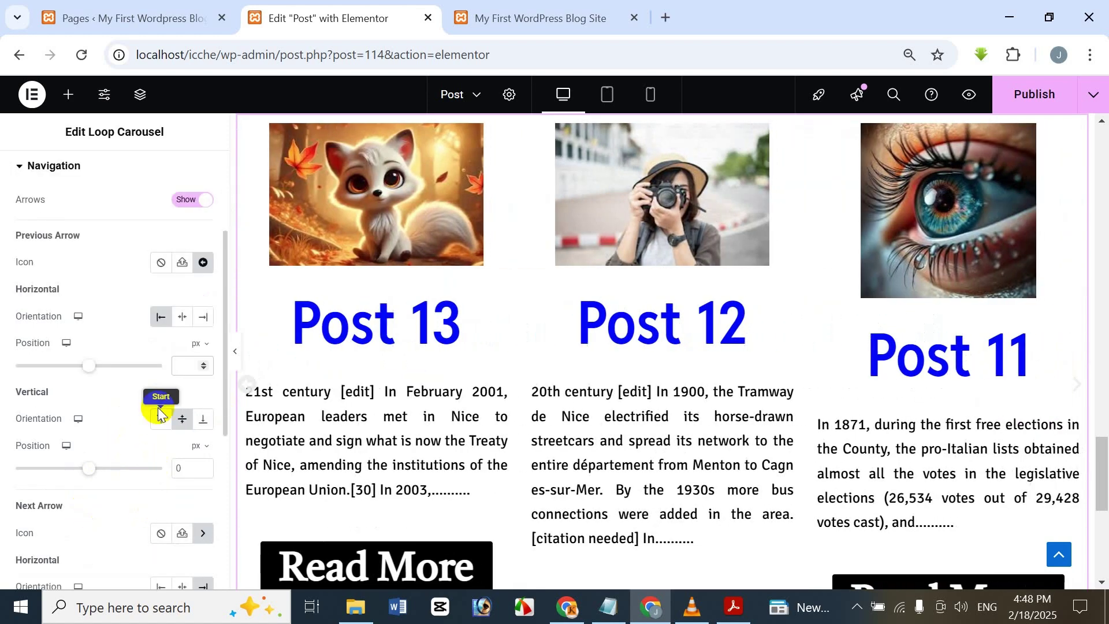
left_click(204, 424)
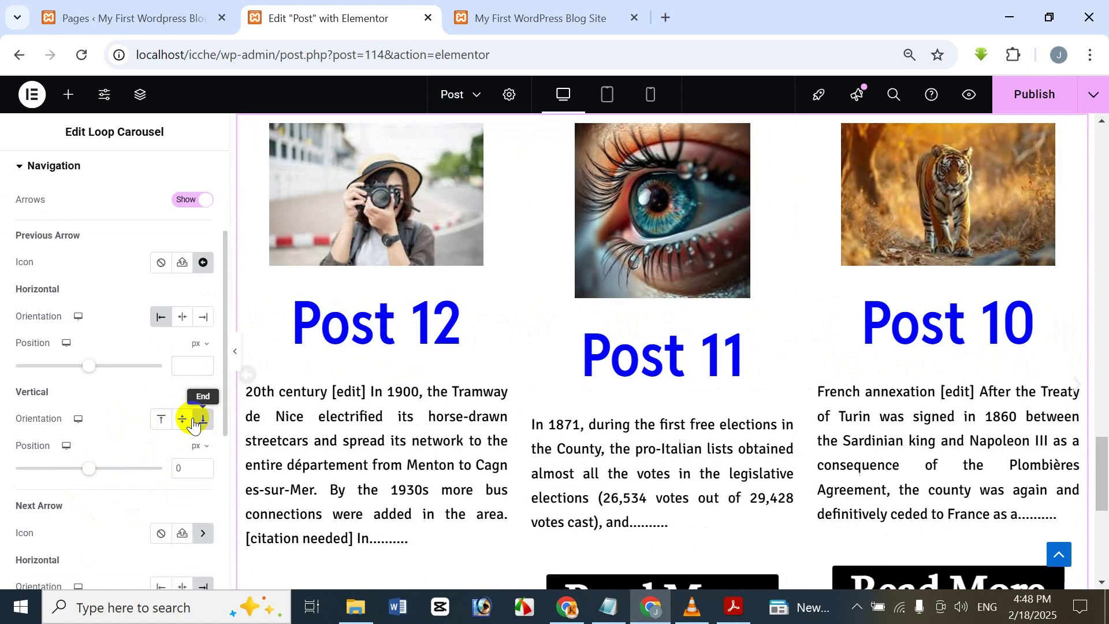
left_click(177, 424)
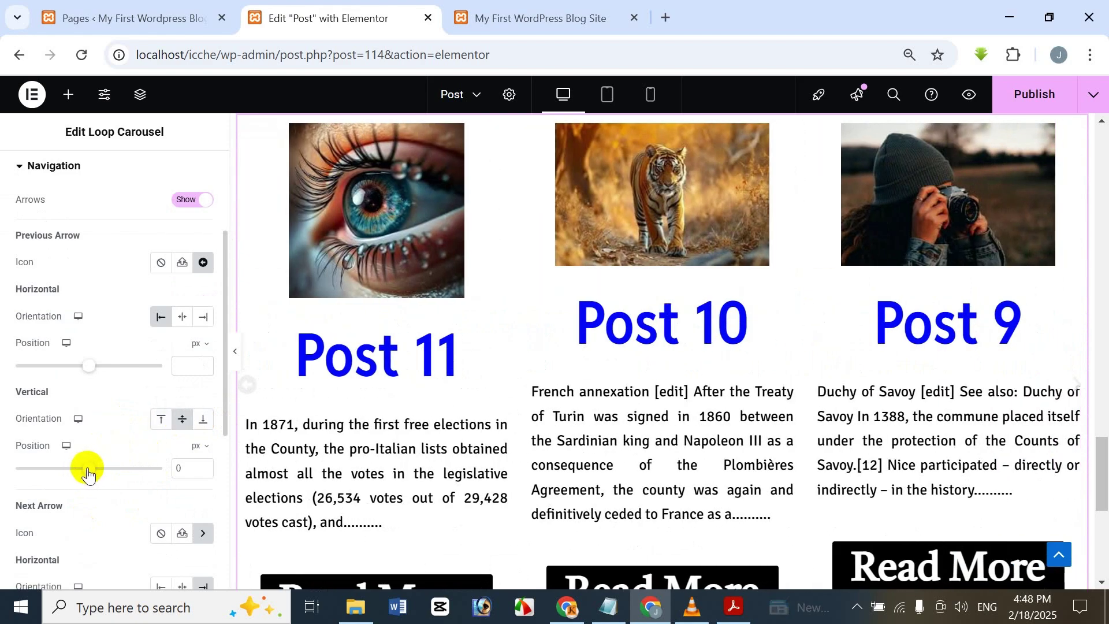
left_click_drag(88, 474, 4, 455)
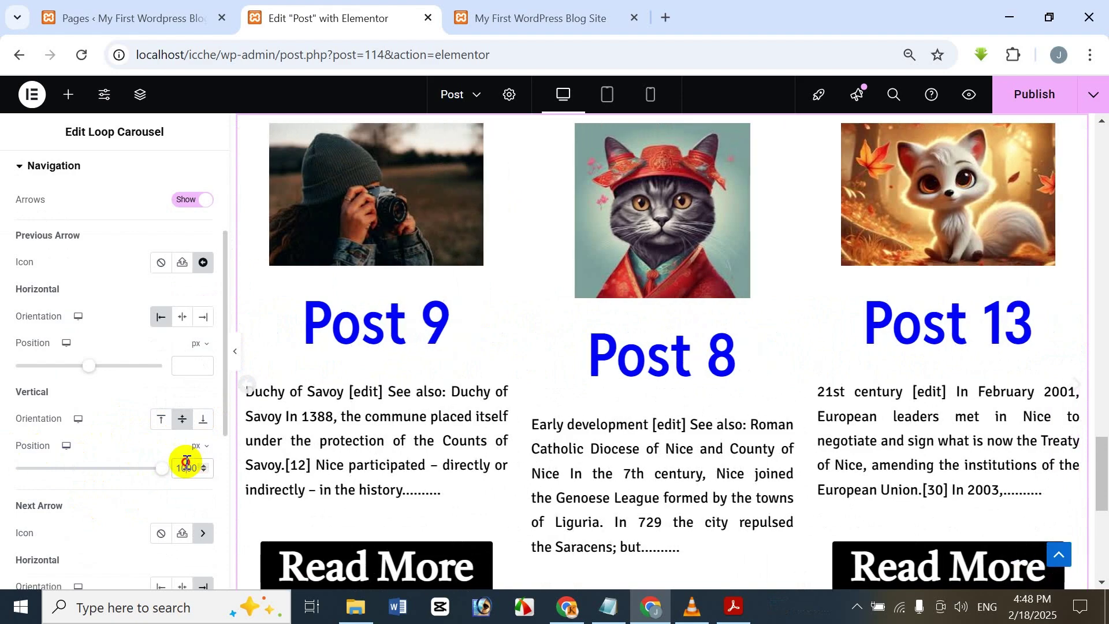
key("BackSpace")
key("BackSpace")
key("BackSpace")
key("BackSpace")
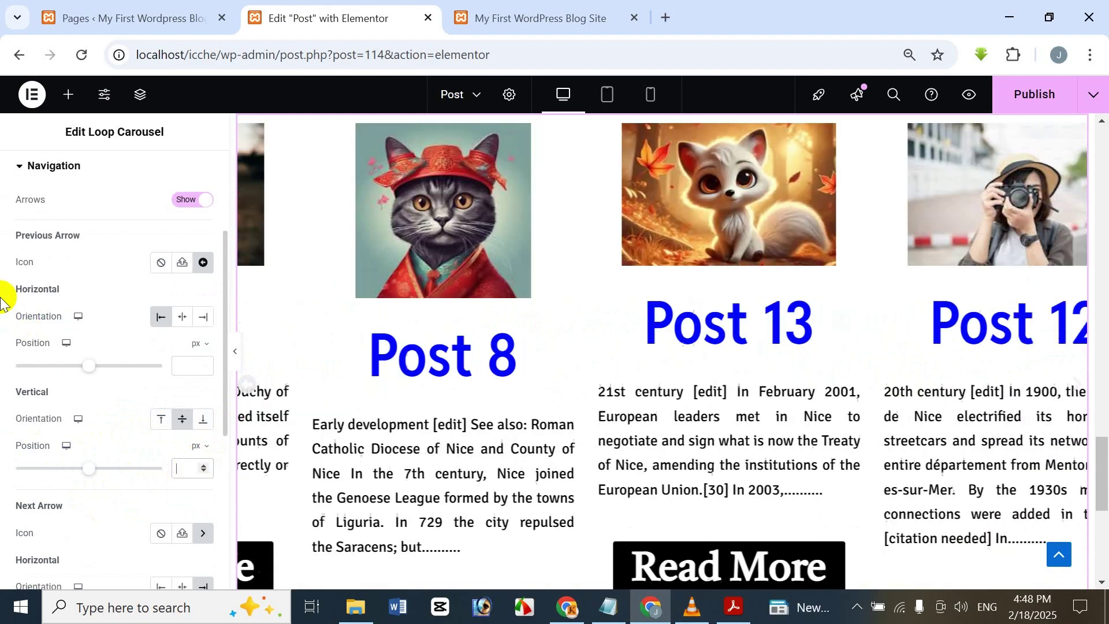
Step: Replace the next arrow icon with the solid circled right arrow from the recommended icons in the icon library
scroll(150, 418, "down", 2)
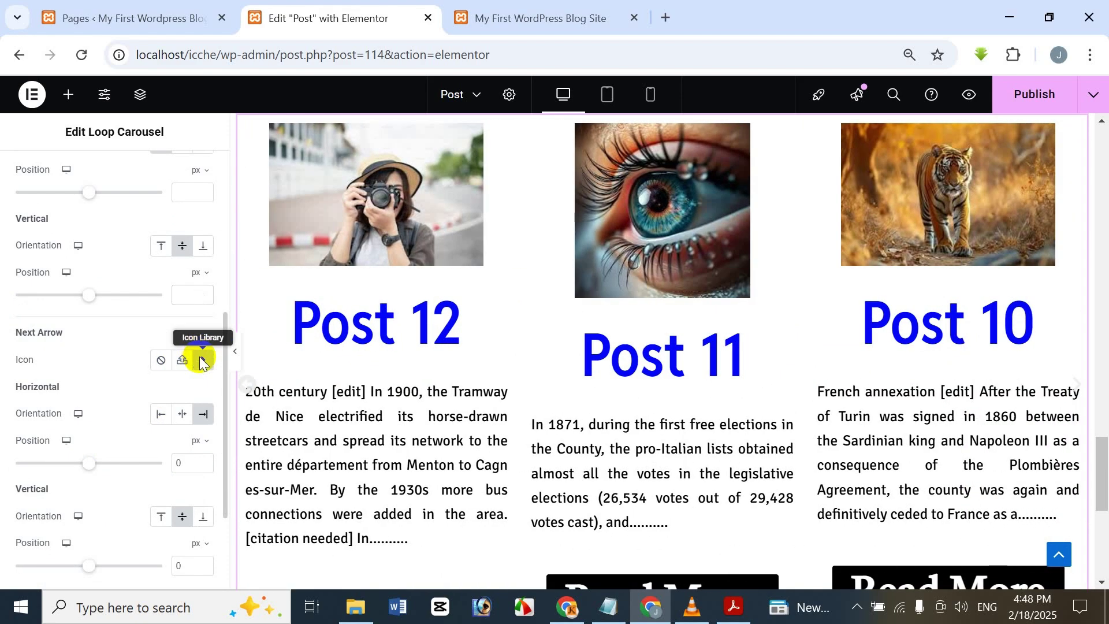
left_click(201, 361)
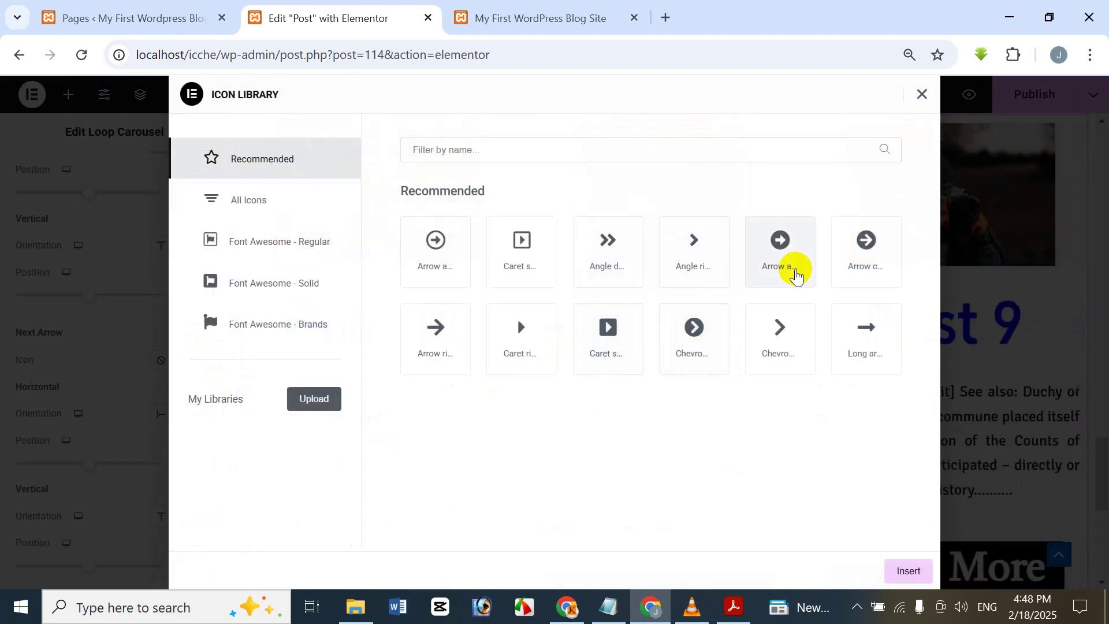
left_click(796, 277)
left_click(911, 571)
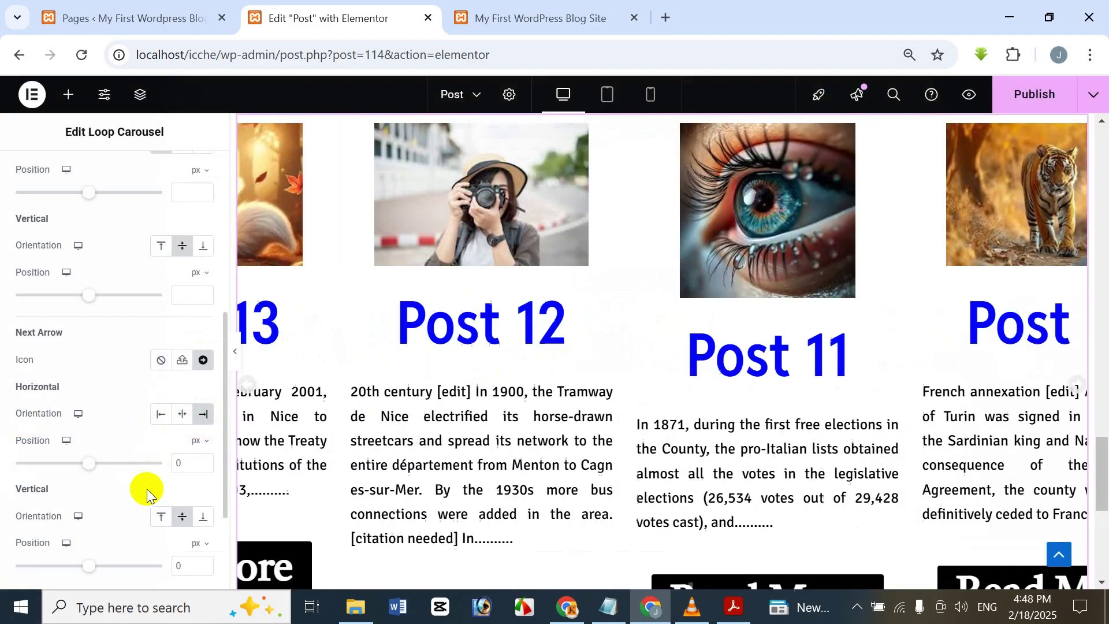
Step: Open the carousel's pagination settings and try the Fraction style
scroll(142, 485, "down", 2)
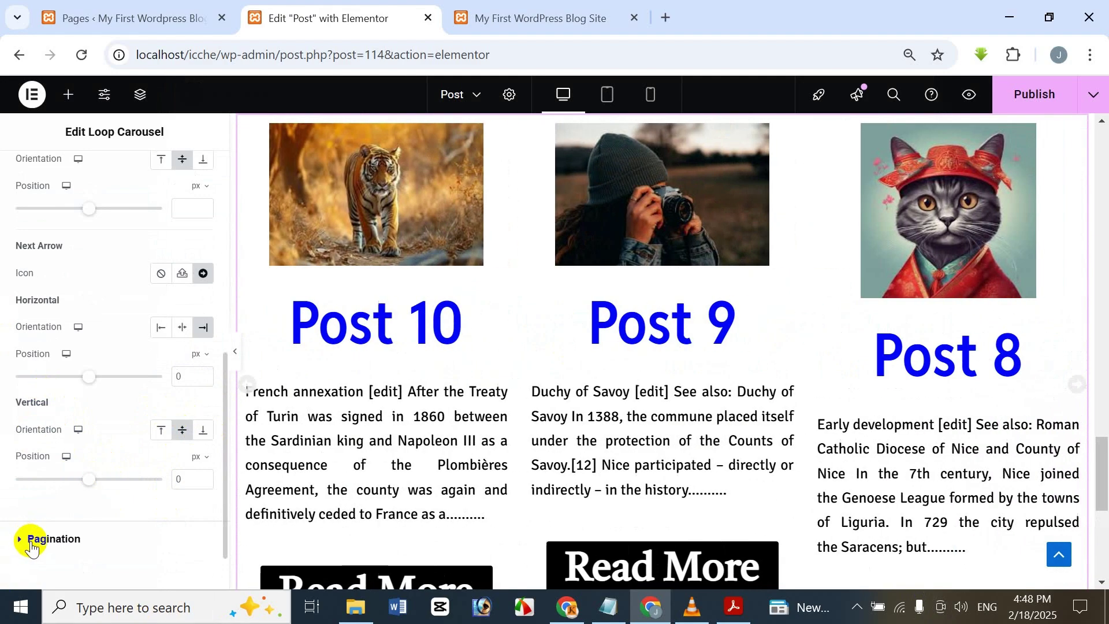
left_click(29, 537)
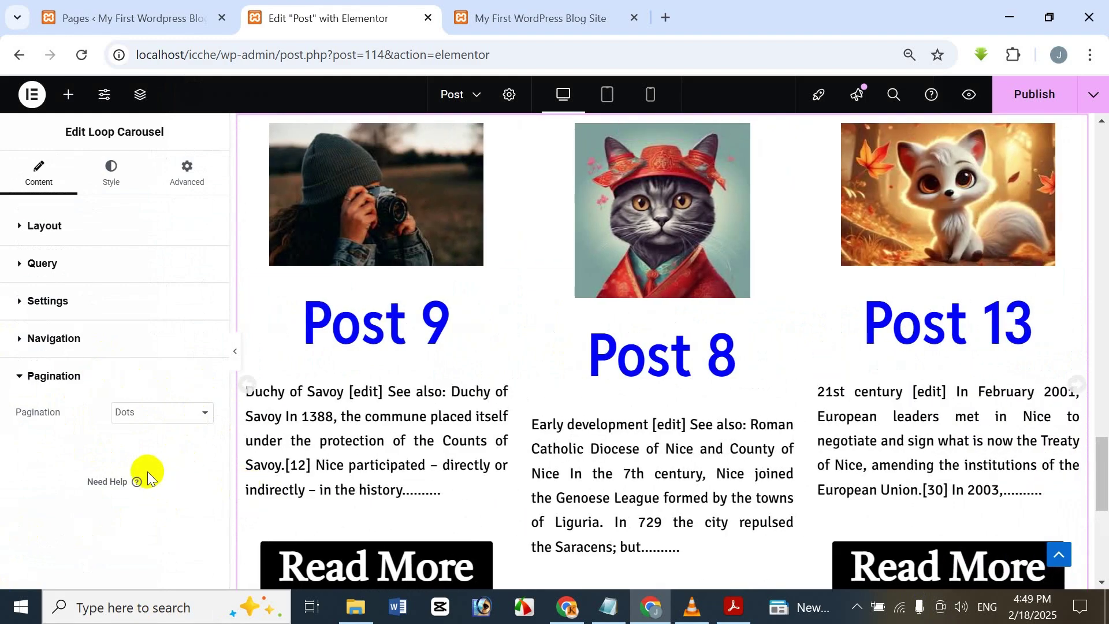
scroll(441, 376, "down", 5)
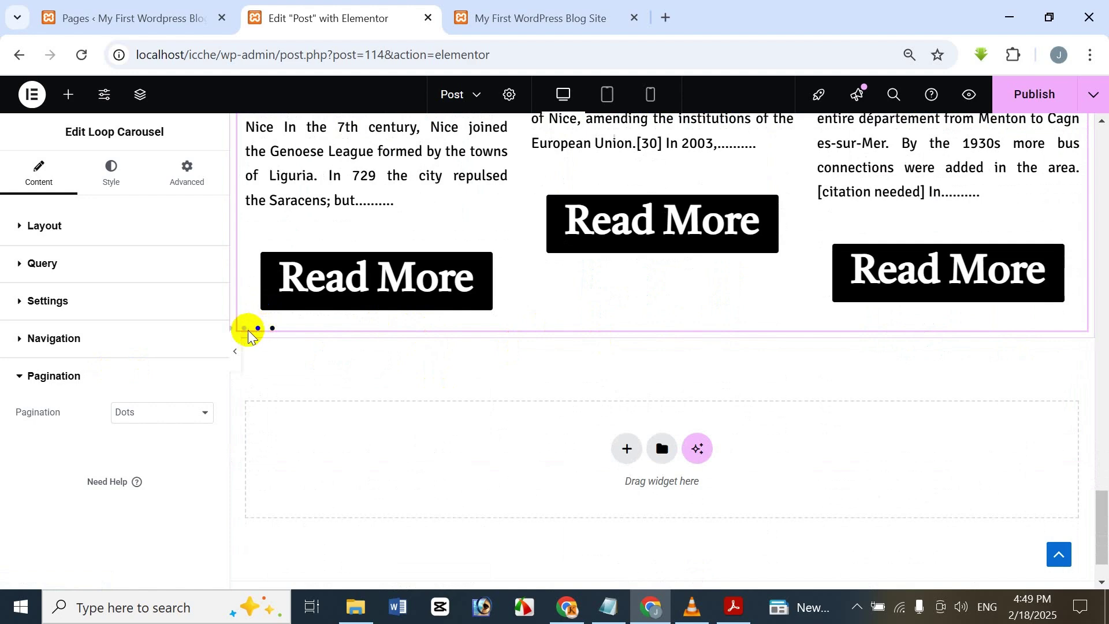
left_click(153, 419)
left_click(148, 475)
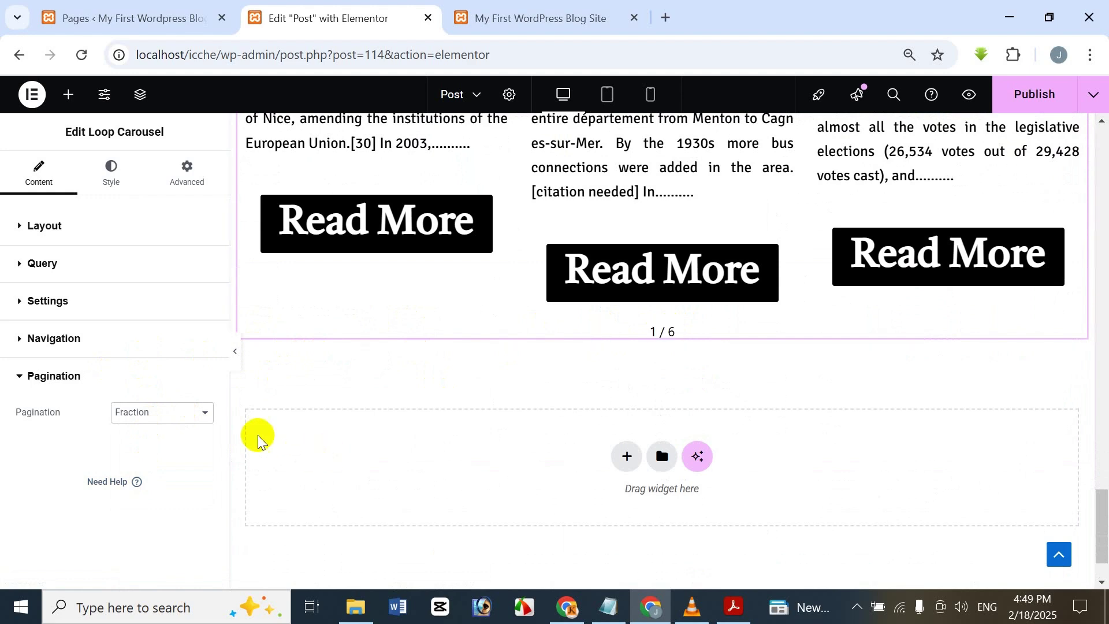
Step: Try the Progress pagination style, look for it above and below the slides, and return pagination to Dots
left_click(171, 412)
left_click(164, 498)
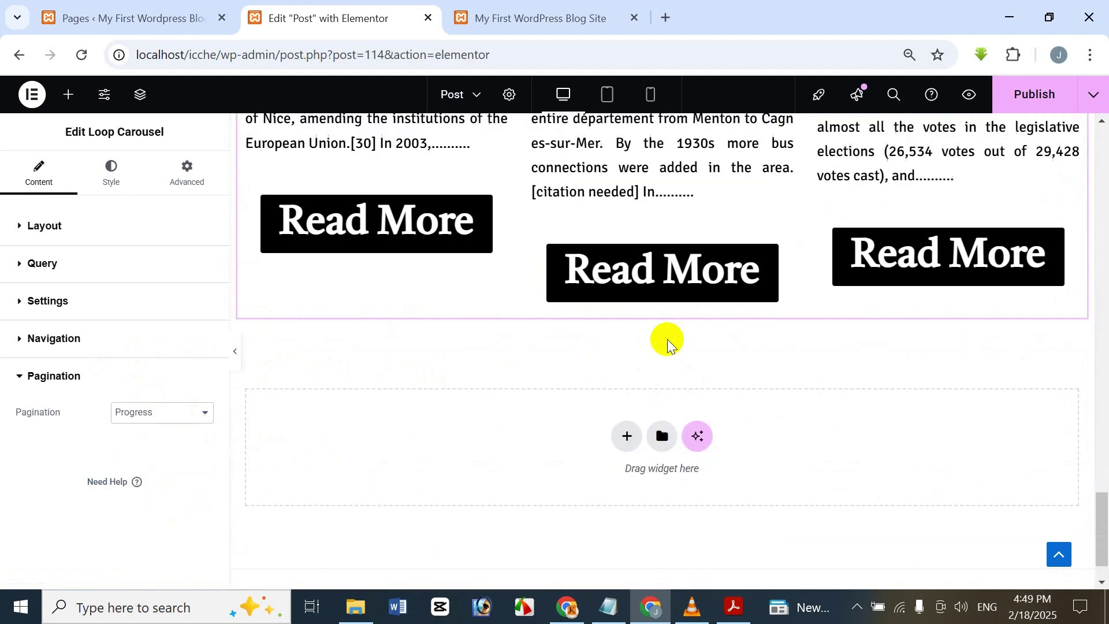
scroll(589, 359, "up", 4)
scroll(583, 341, "down", 4)
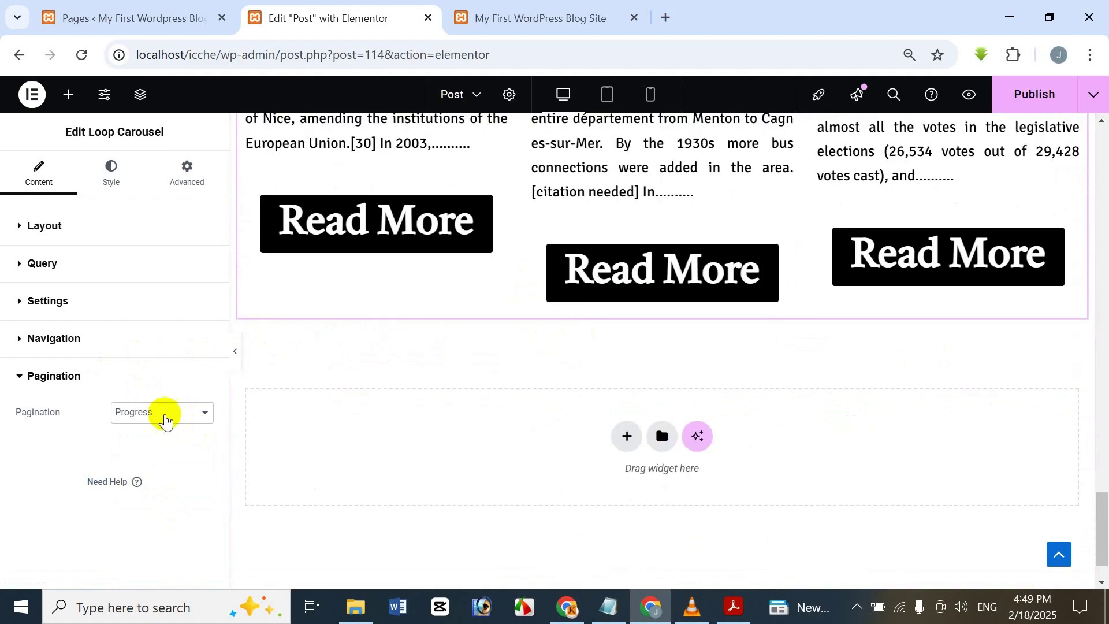
scroll(753, 451, "up", 5)
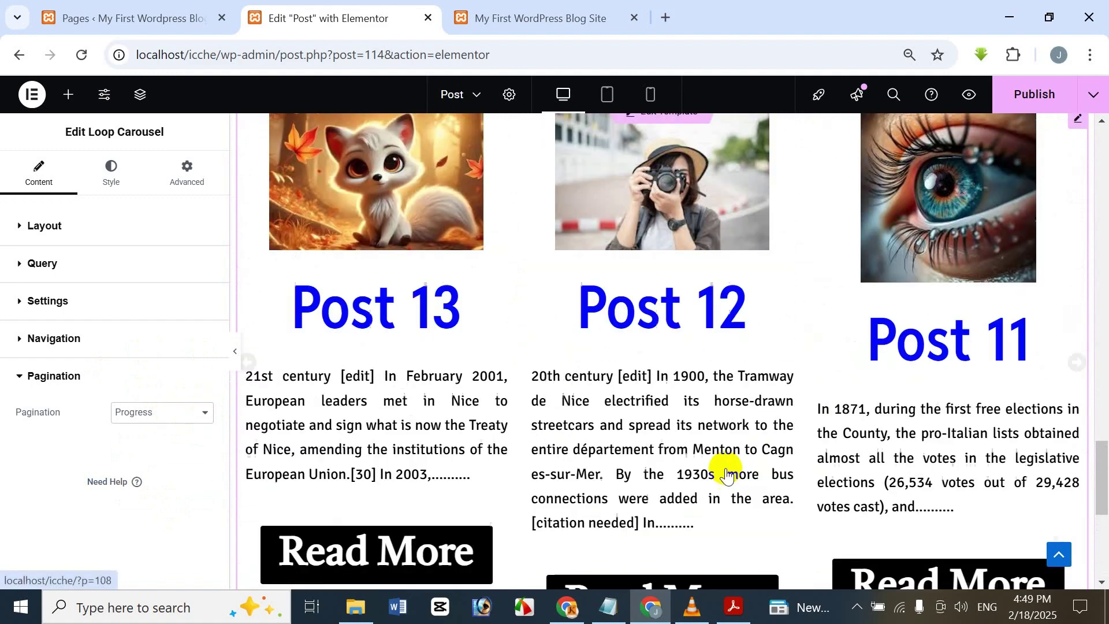
scroll(711, 456, "down", 5)
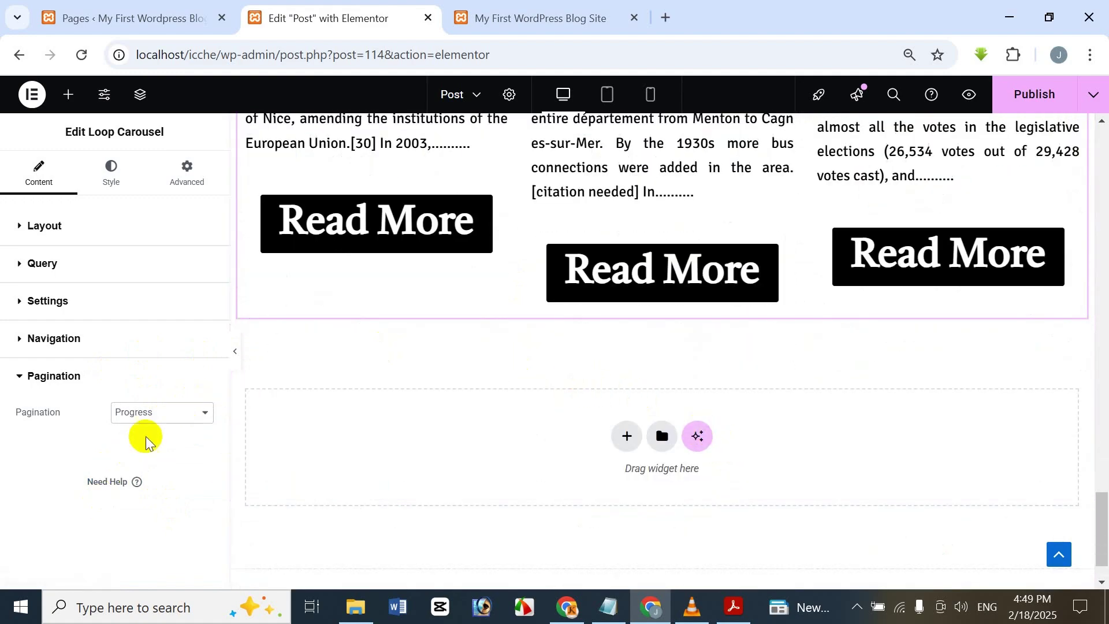
left_click(151, 417)
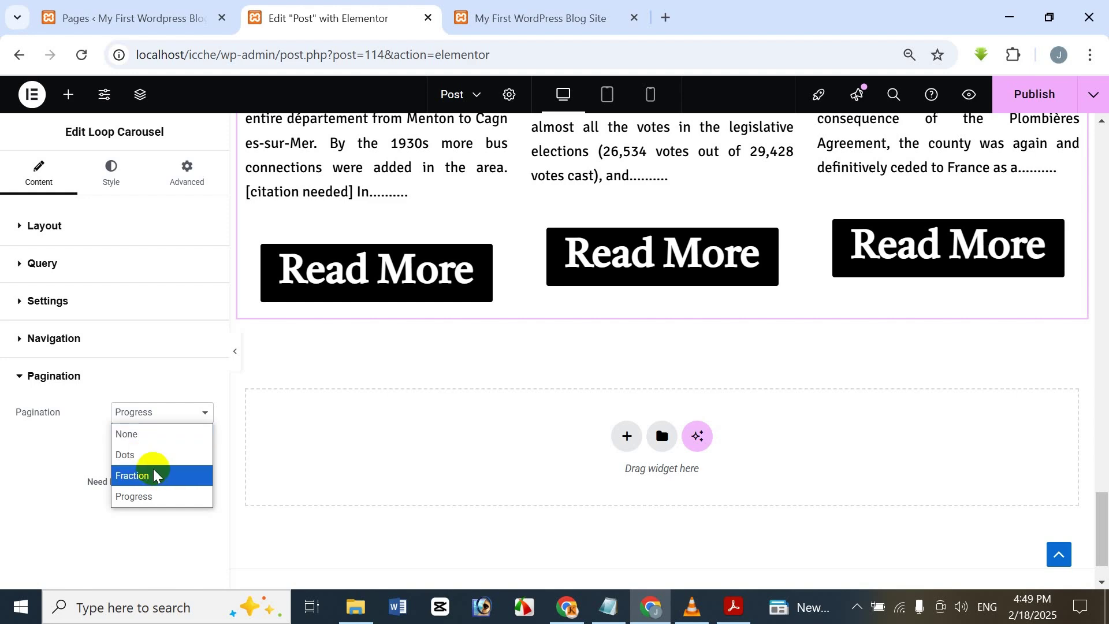
left_click(149, 456)
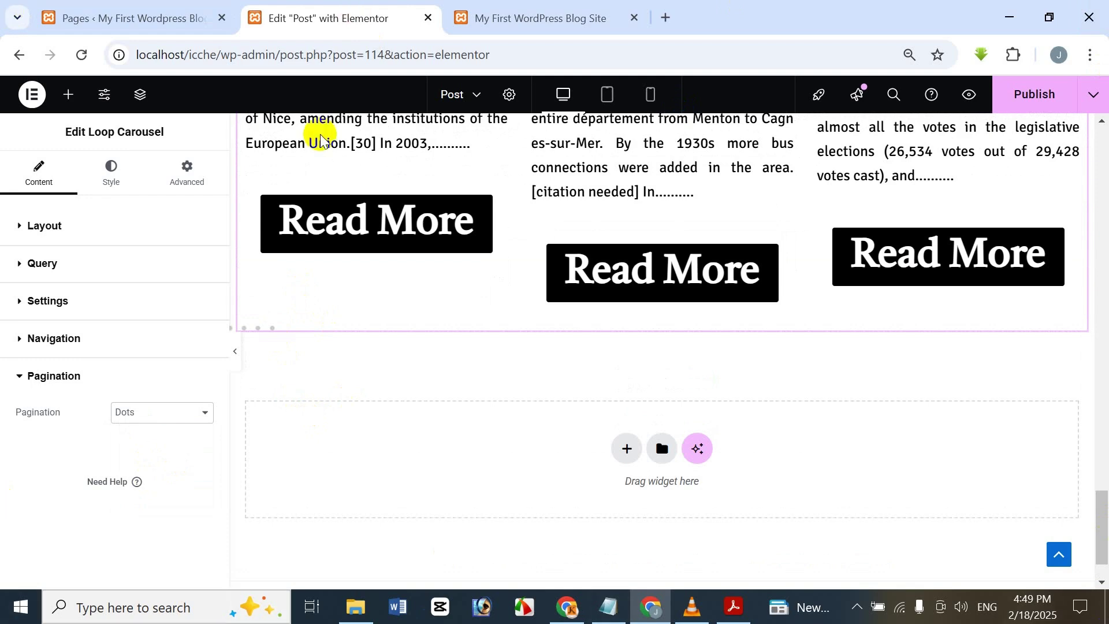
Step: Set the gap between slides to 0 in the carousel's layout style
left_click(120, 184)
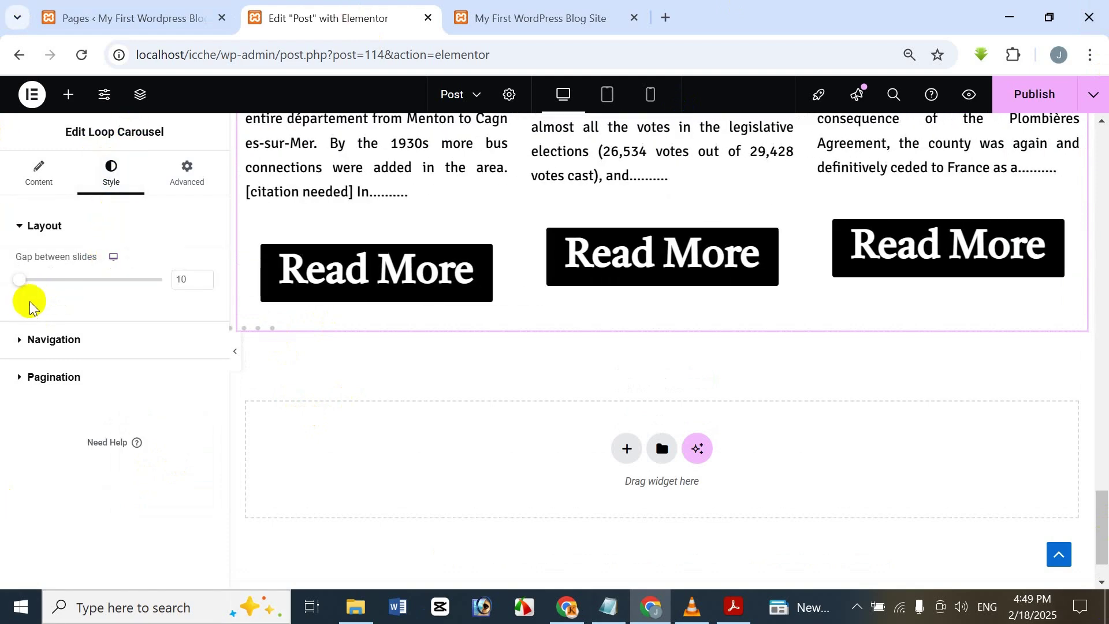
left_click_drag(18, 280, 3, 324)
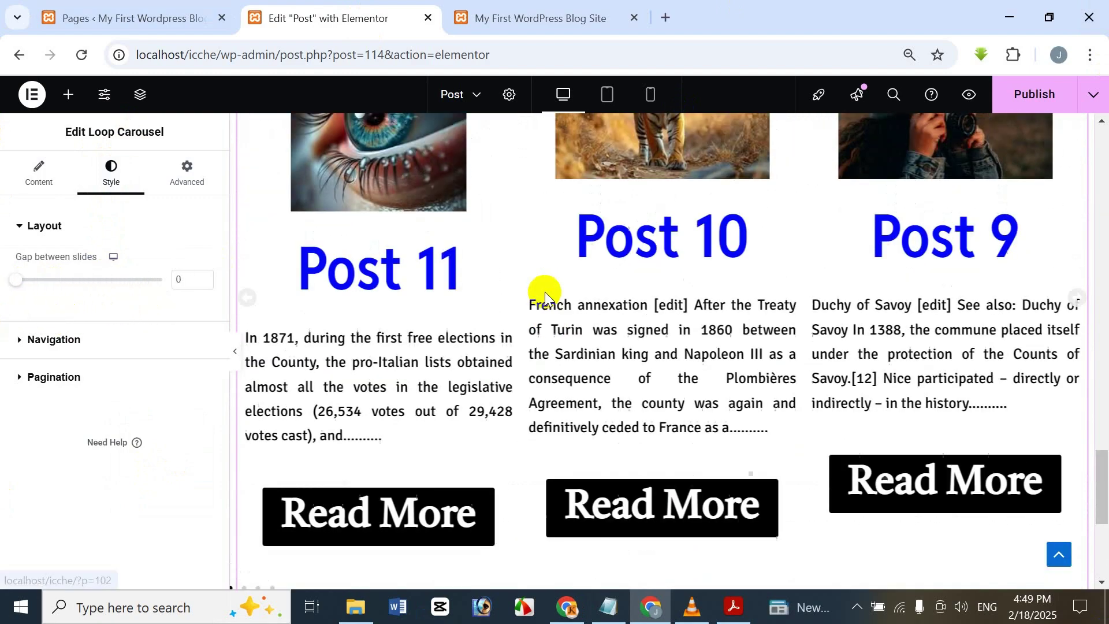
Step: Open the carousel's navigation style, try different arrow icon sizes and set the size to 106 px
left_click(48, 341)
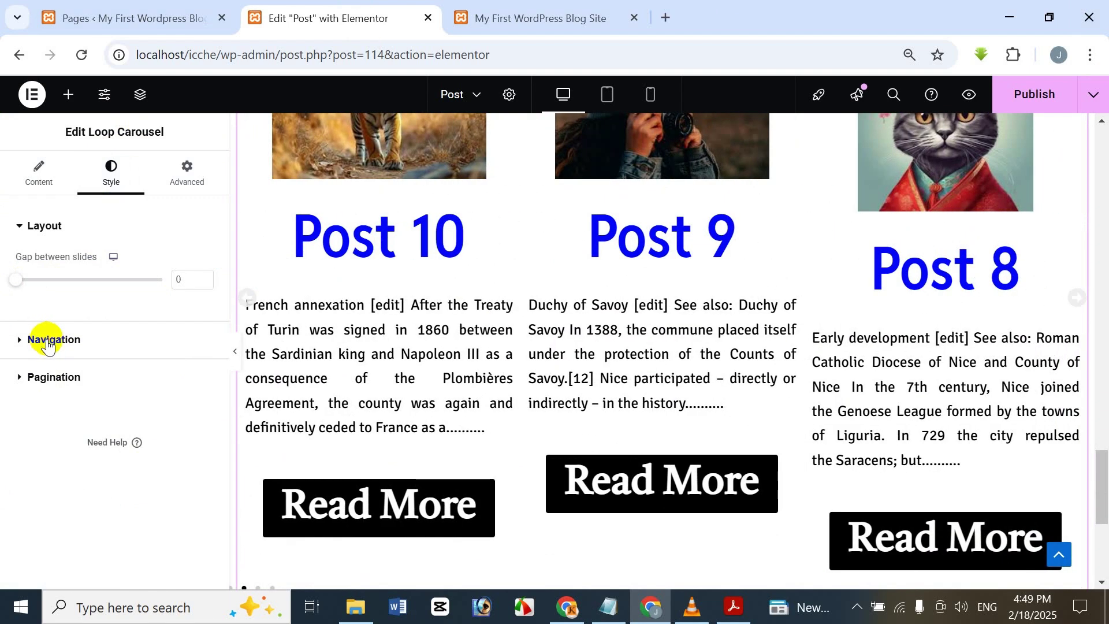
left_click(48, 342)
left_click_drag(14, 339, 52, 342)
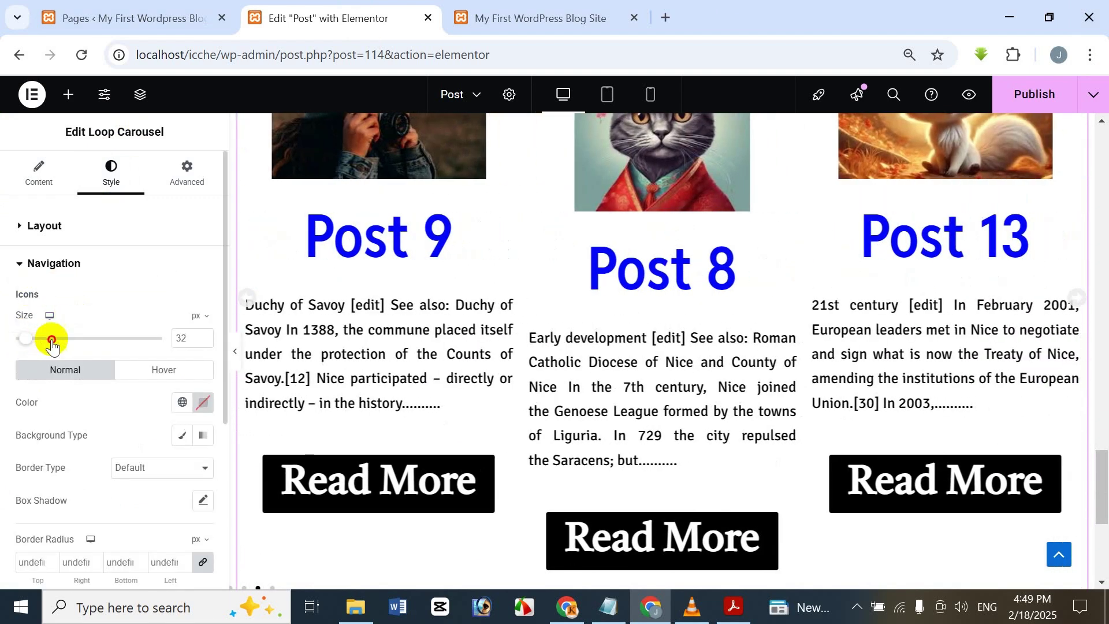
left_click_drag(170, 347, 200, 332)
mouse_move(3, 347)
left_mouse_down()
mouse_move(160, 346)
mouse_move(5, 357)
left_mouse_up()
scroll(88, 386, "down", 2)
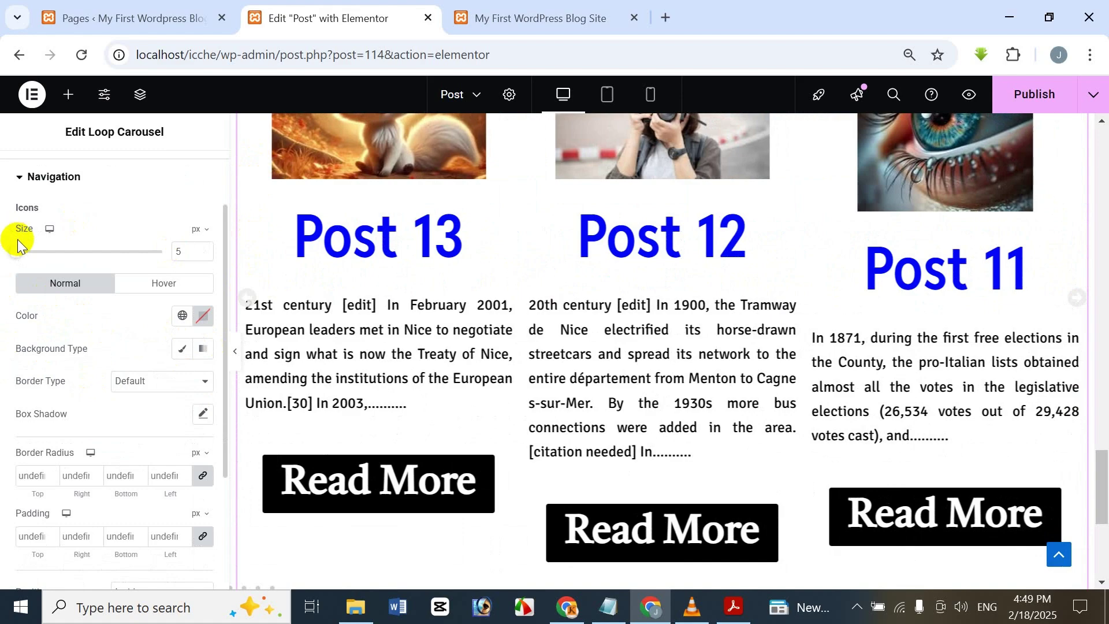
left_click_drag(3, 258, 49, 269)
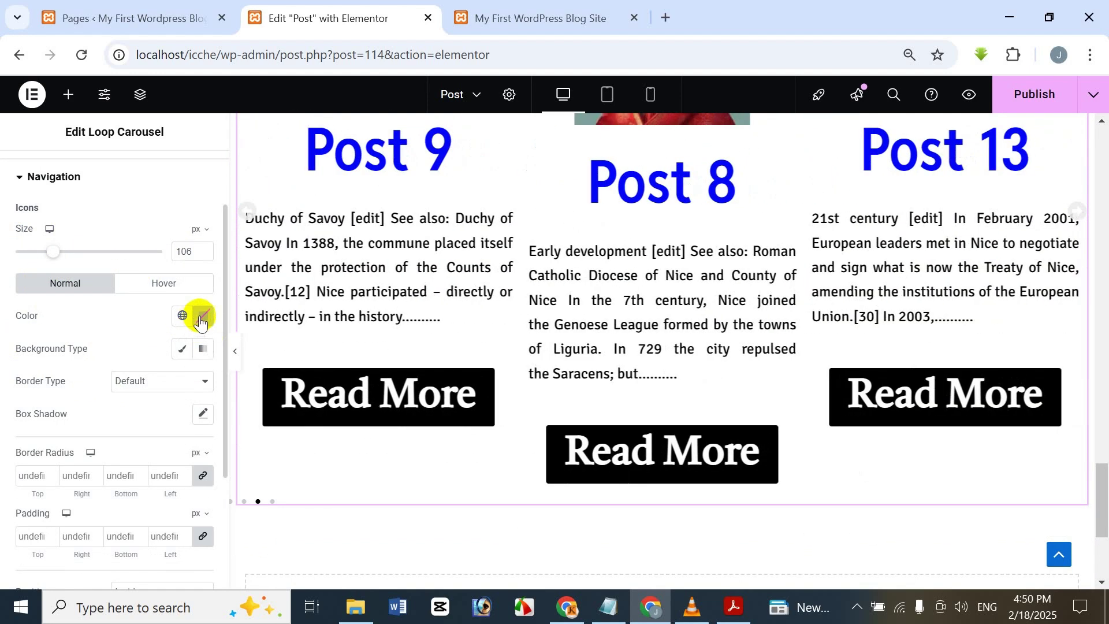
Step: Set the navigation arrows' normal-state color to red #EF3636 and check the arrows on the carousel
left_click(203, 316)
left_click(231, 396)
left_click_drag(231, 396, 270, 410)
left_click_drag(188, 391, 252, 386)
scroll(375, 324, "up", 7)
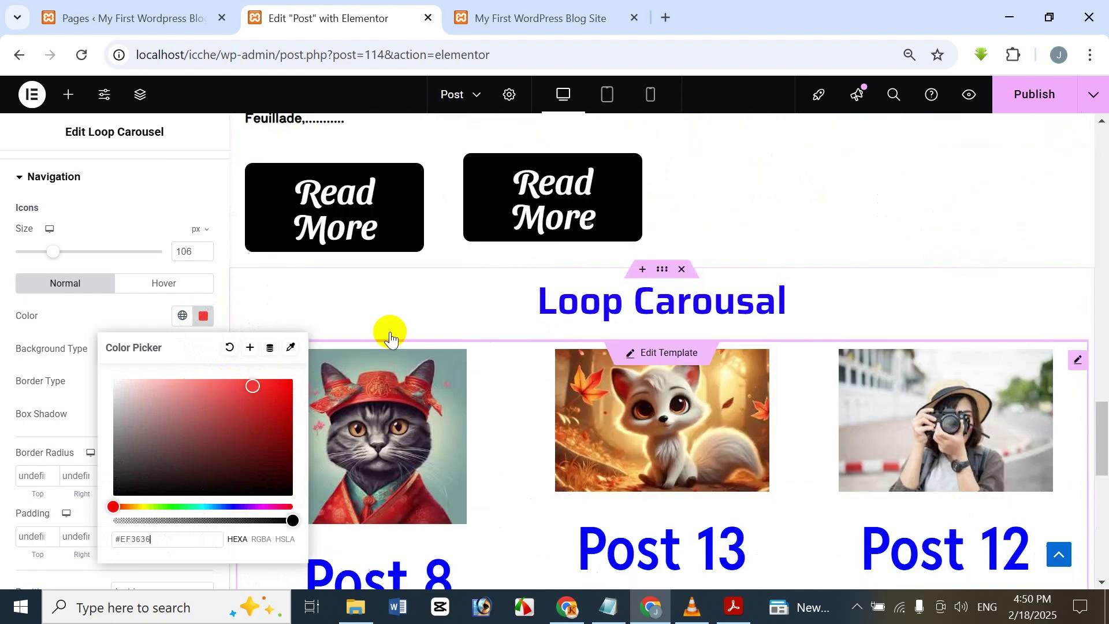
scroll(378, 321, "down", 2)
scroll(366, 307, "down", 4)
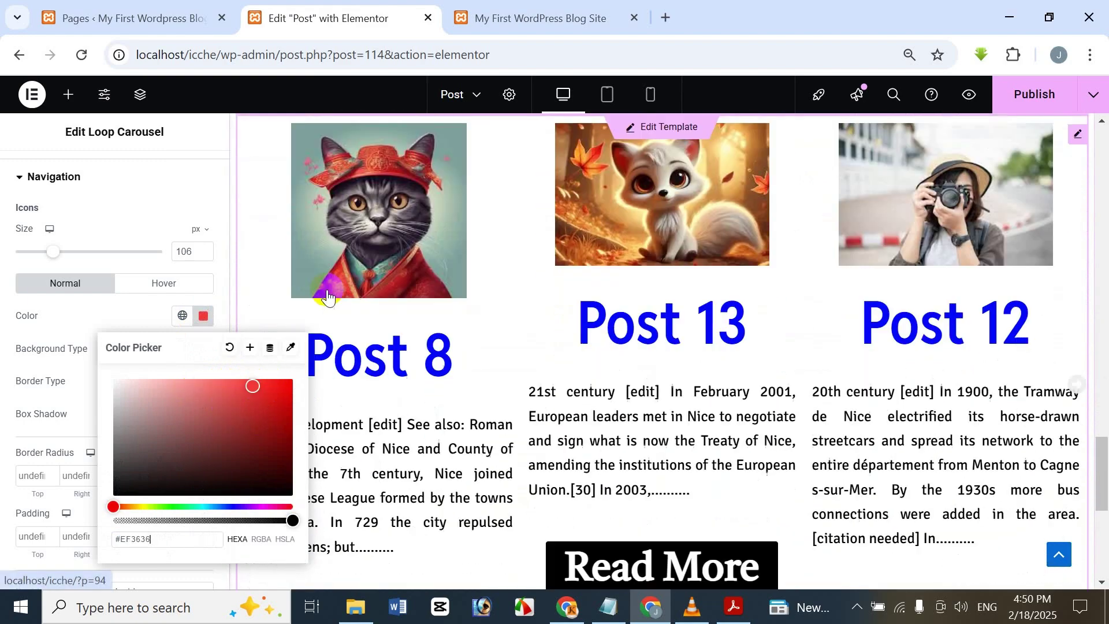
left_click(179, 142)
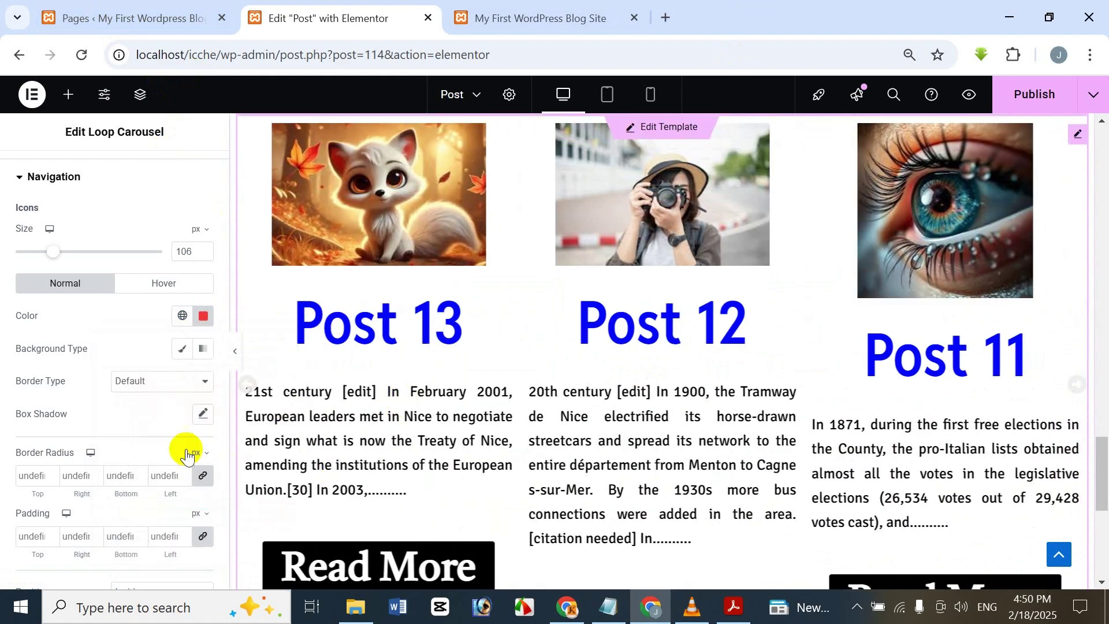
Step: Give the arrows' normal state a classic bright blue background, trying the gradient background type before returning to classic
left_click(181, 355)
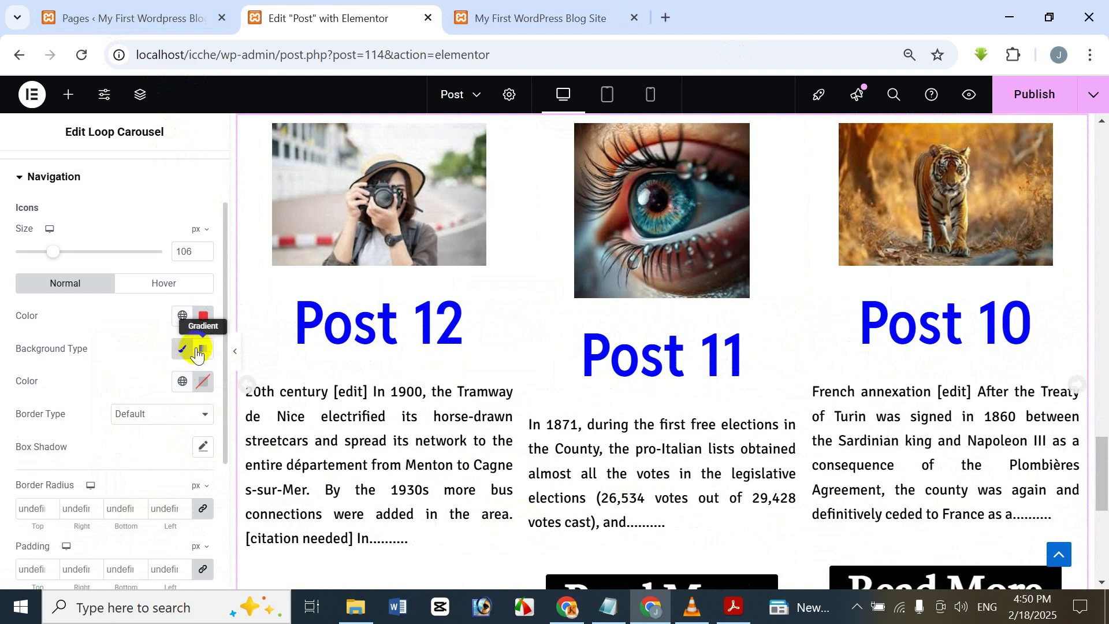
left_click(197, 355)
left_click(182, 349)
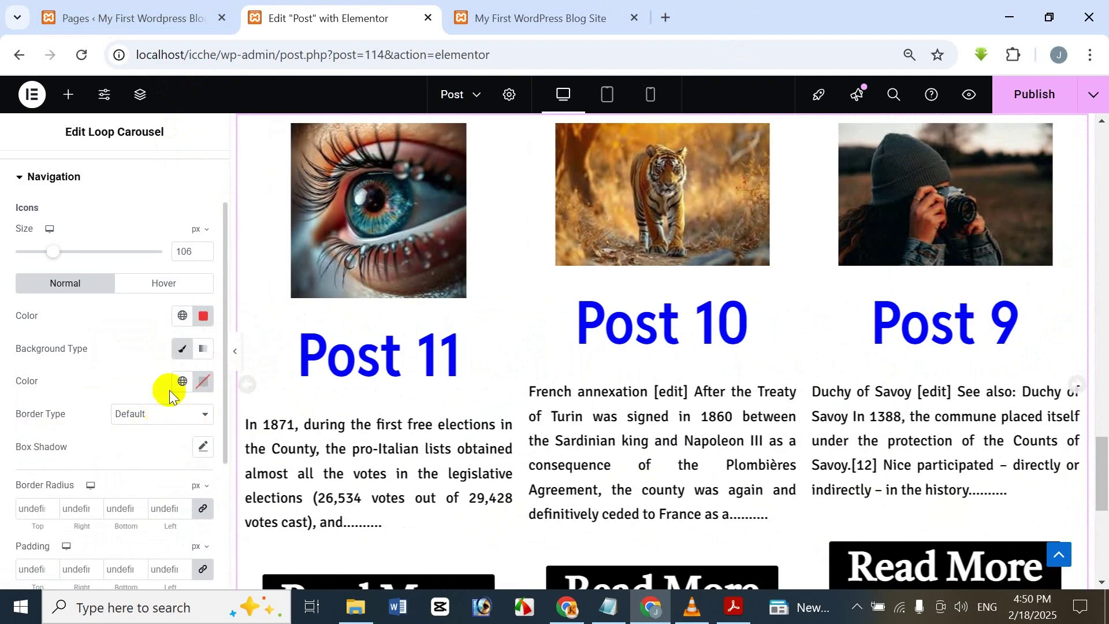
left_click(204, 382)
left_click_drag(205, 257, 172, 240)
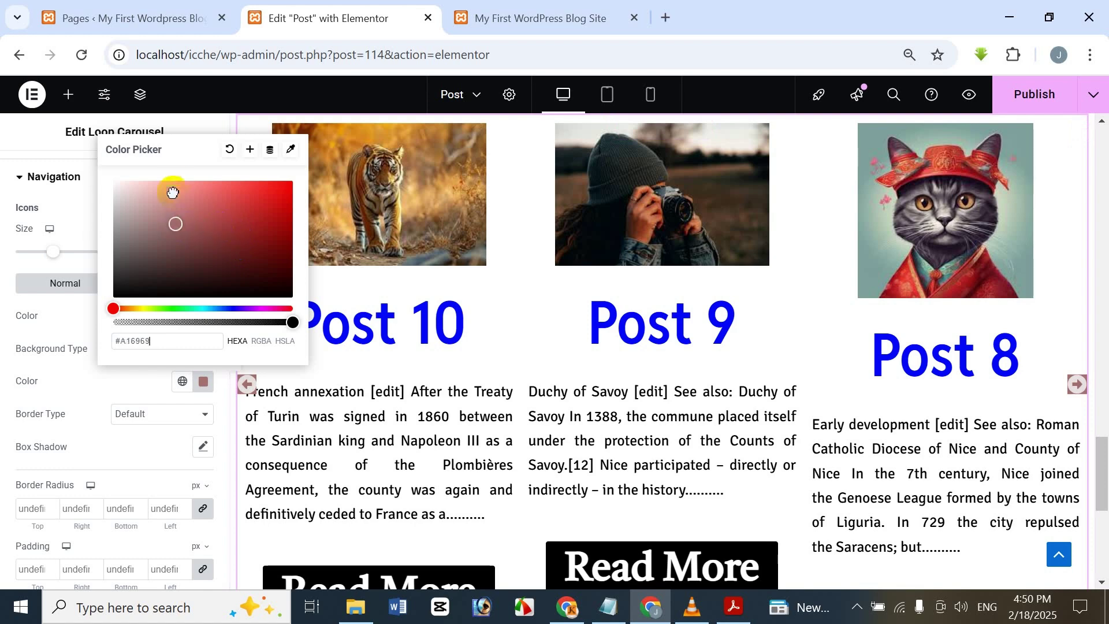
left_click(145, 309)
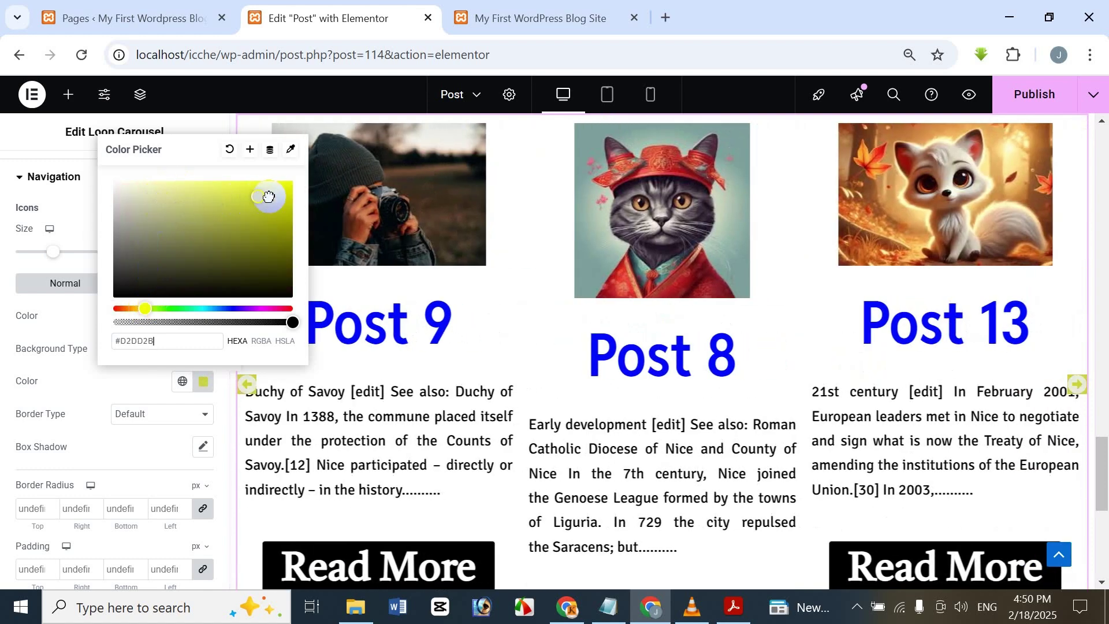
left_click_drag(269, 197, 280, 164)
left_click(229, 307)
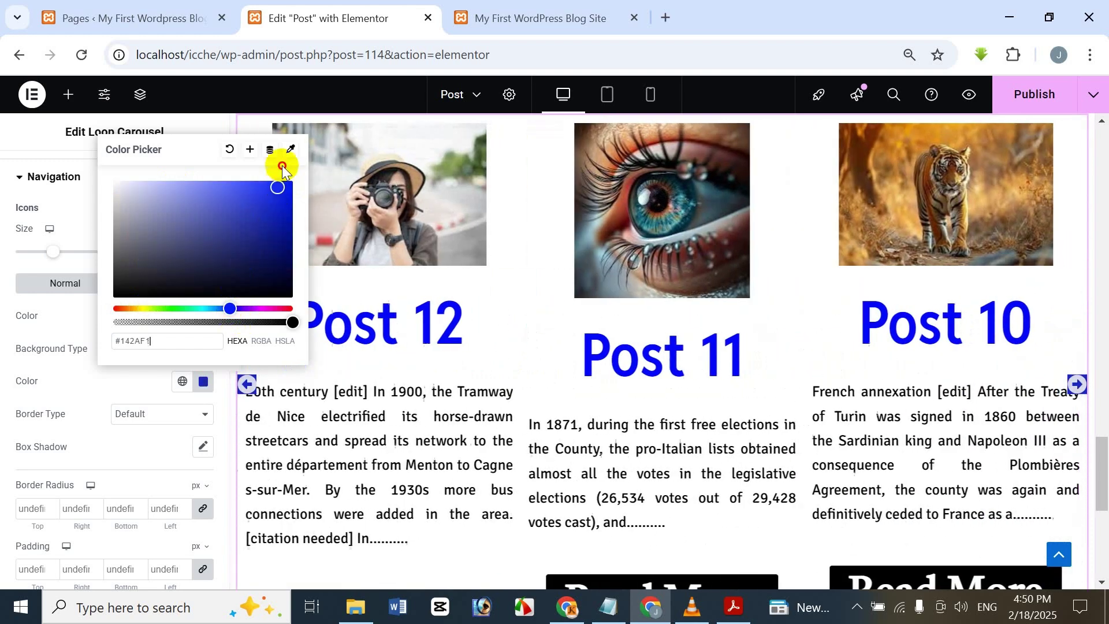
left_click(12, 137)
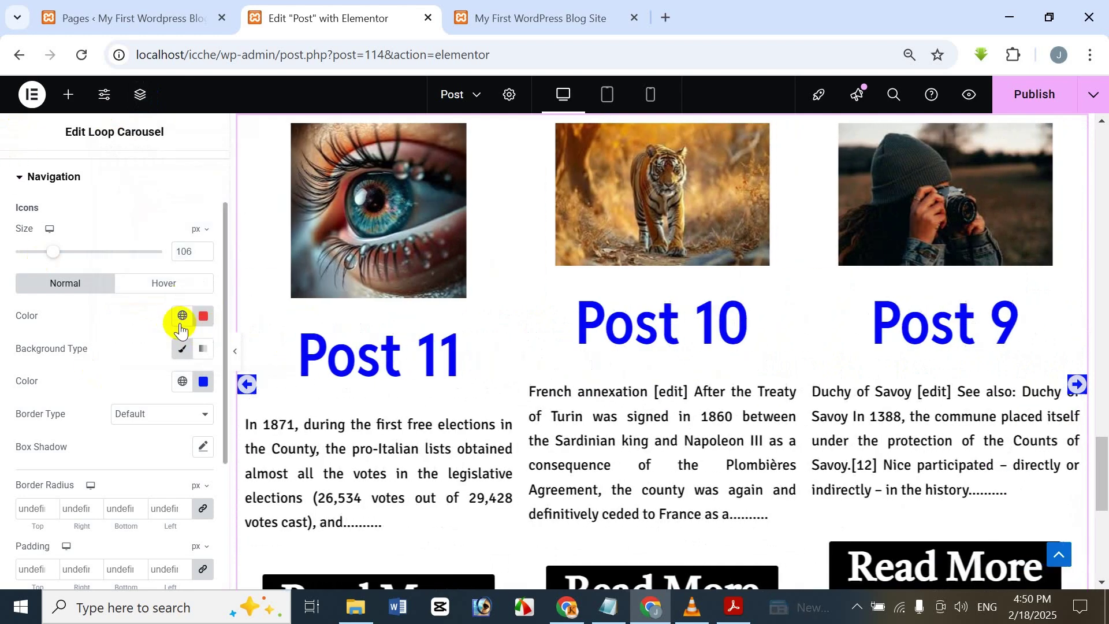
left_click(203, 353)
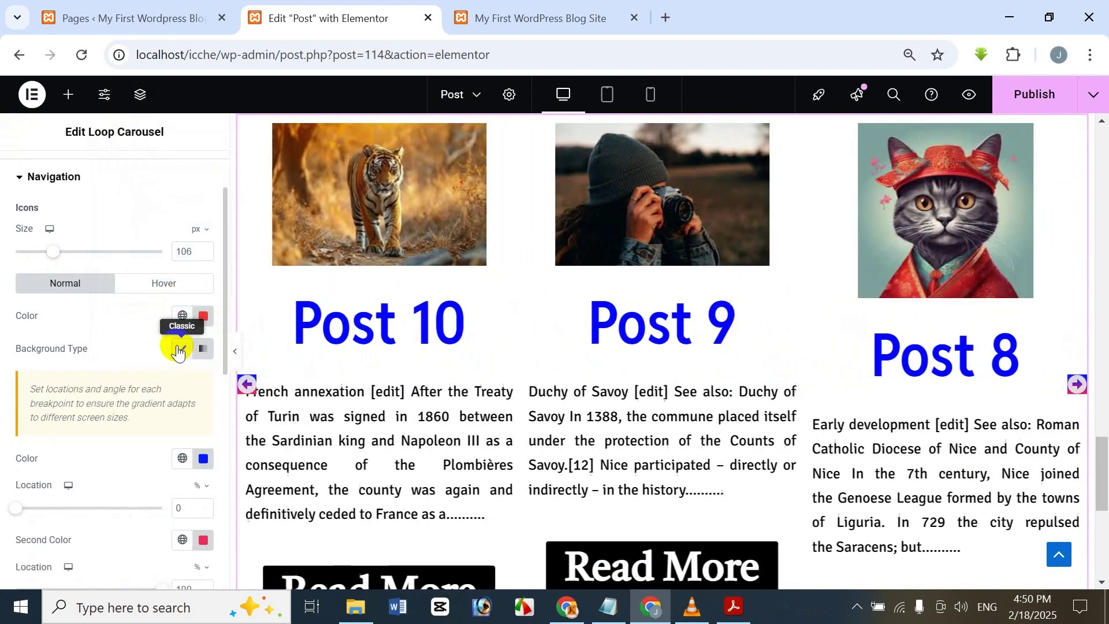
left_click(179, 354)
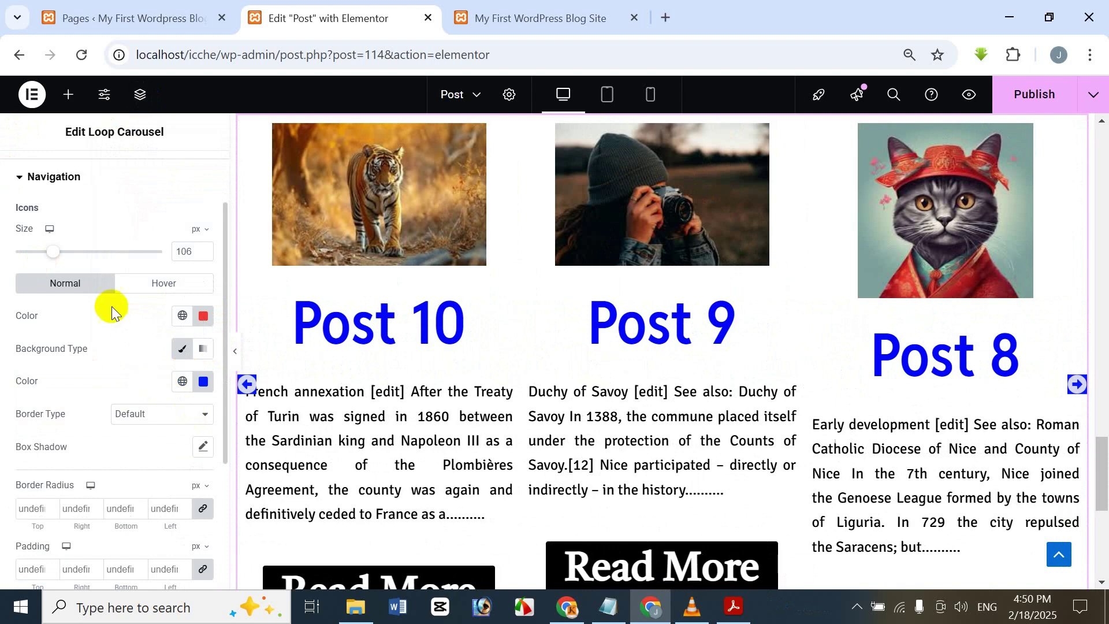
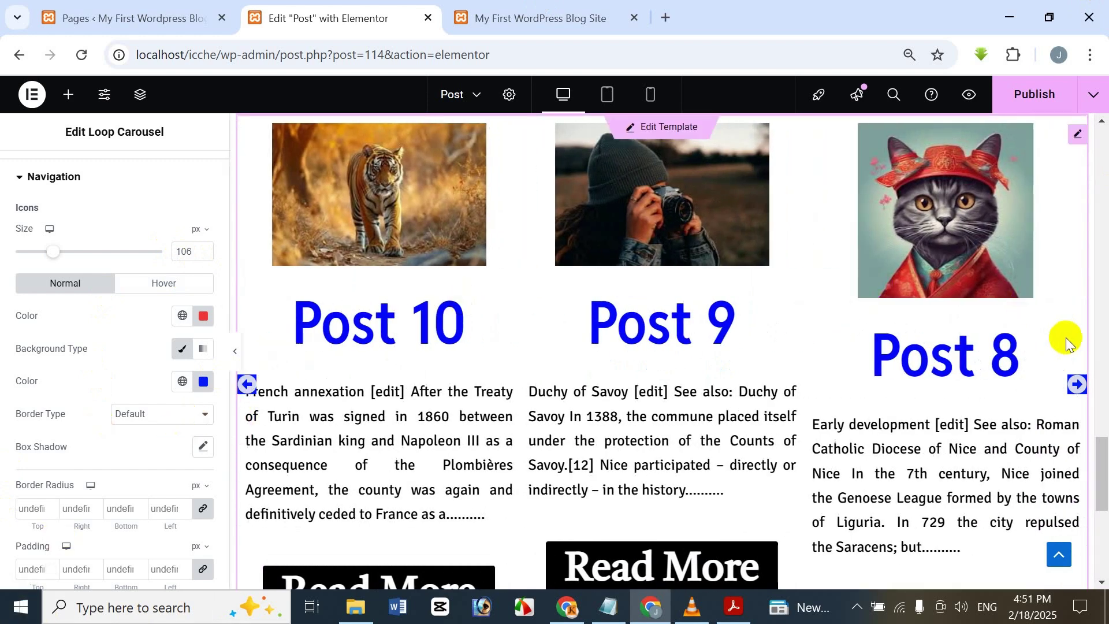
Step: Set the navigation arrows' border radius to 10 px on all corners
scroll(110, 498, "down", 2)
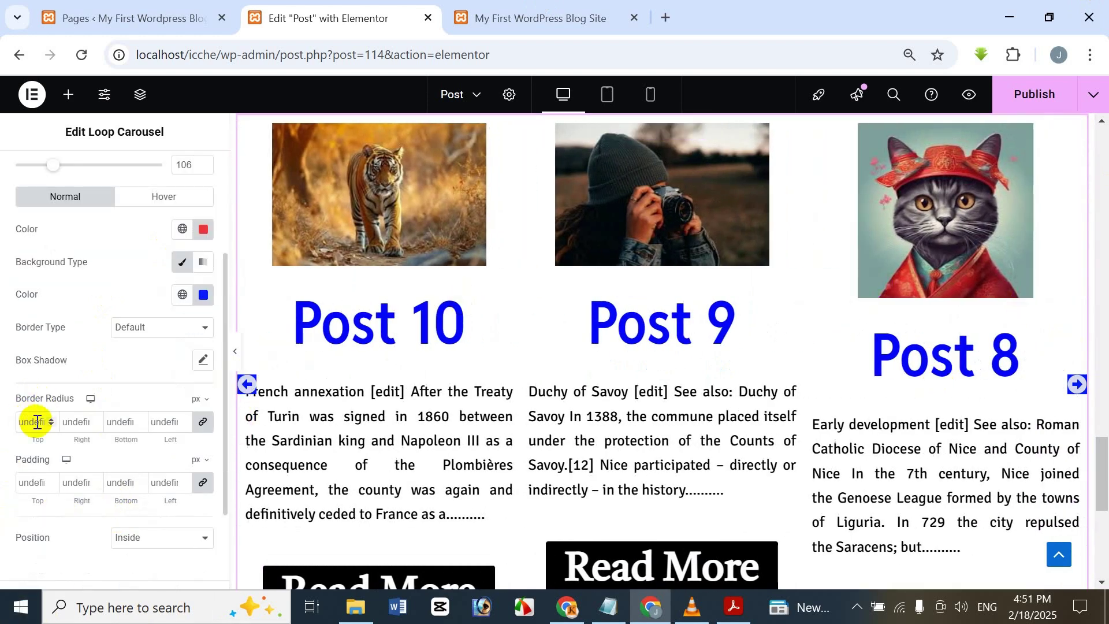
type("01")
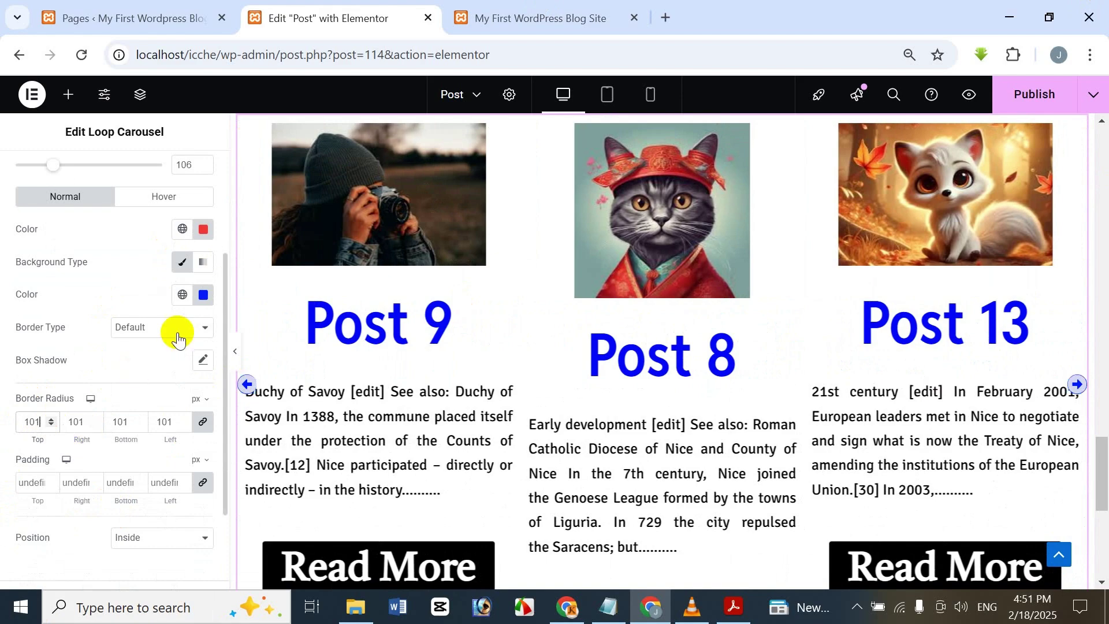
key("BackSpace")
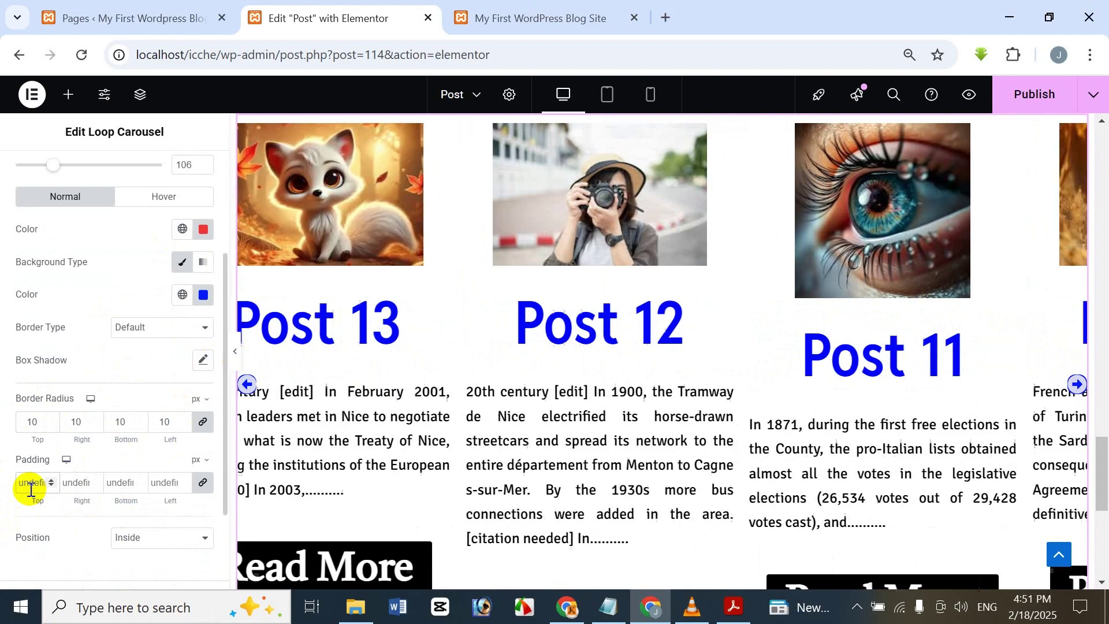
Step: Try different padding values for the navigation arrows and set the padding to 50 px on all sides
left_click(31, 482)
type("100")
key("BackSpace")
key("BackSpace")
key("BackSpace")
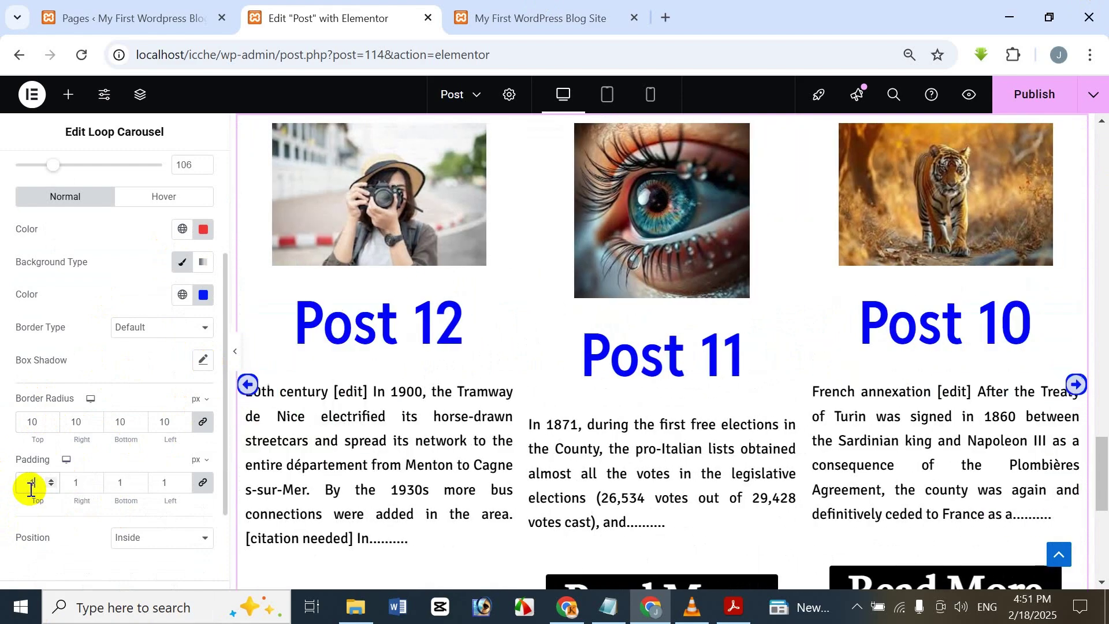
type("150")
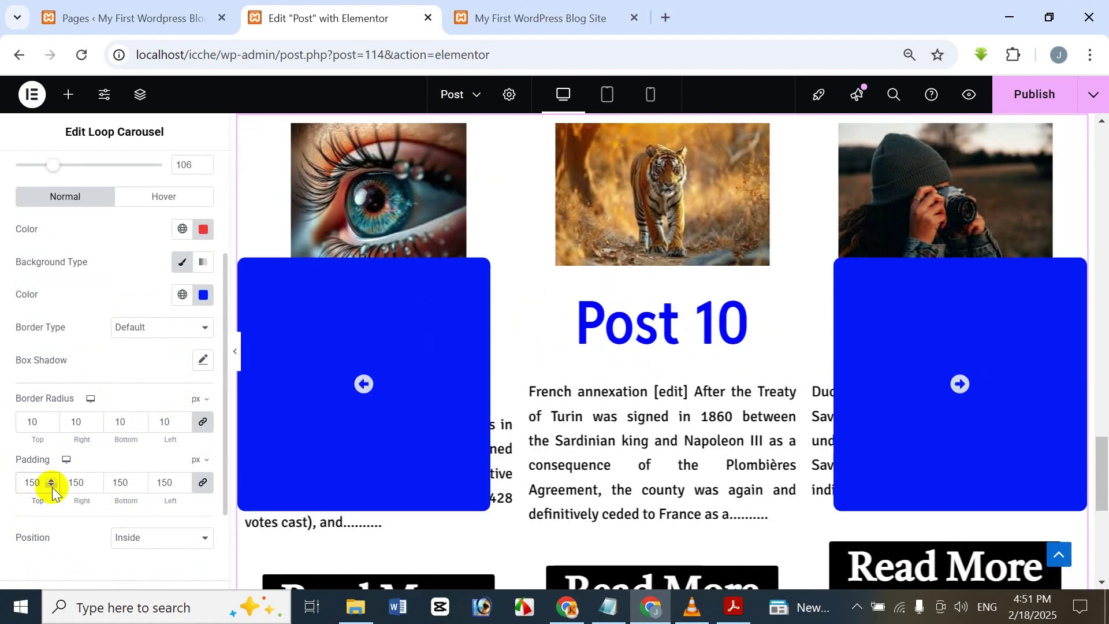
key("BackSpace")
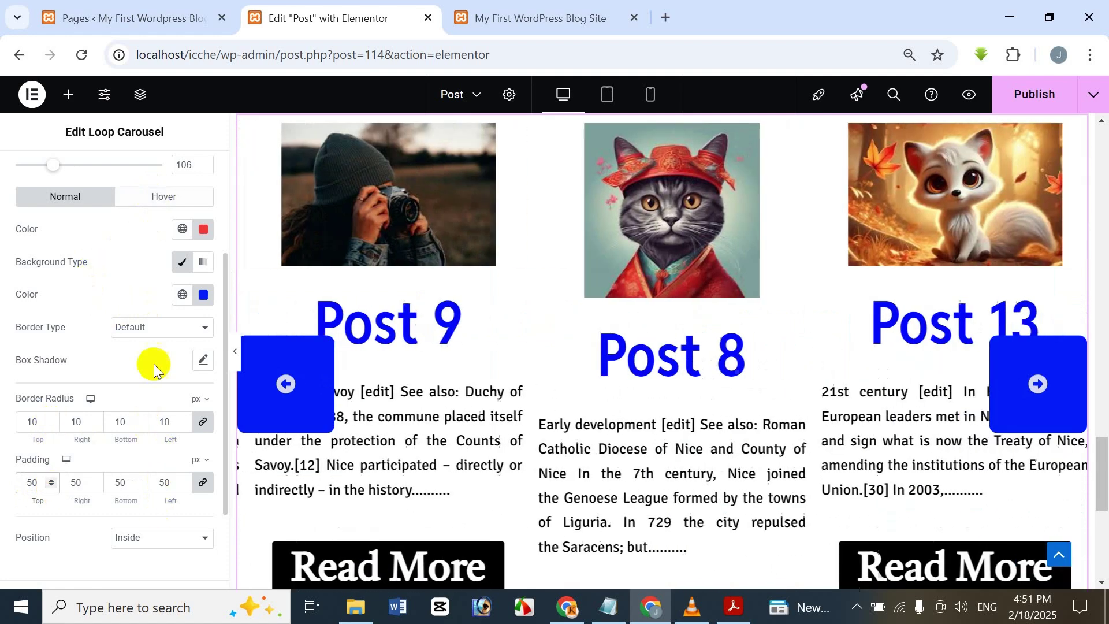
Step: Add a Groove border to the arrows' normal state with a width of 20 px and black color #000000
left_click(166, 340)
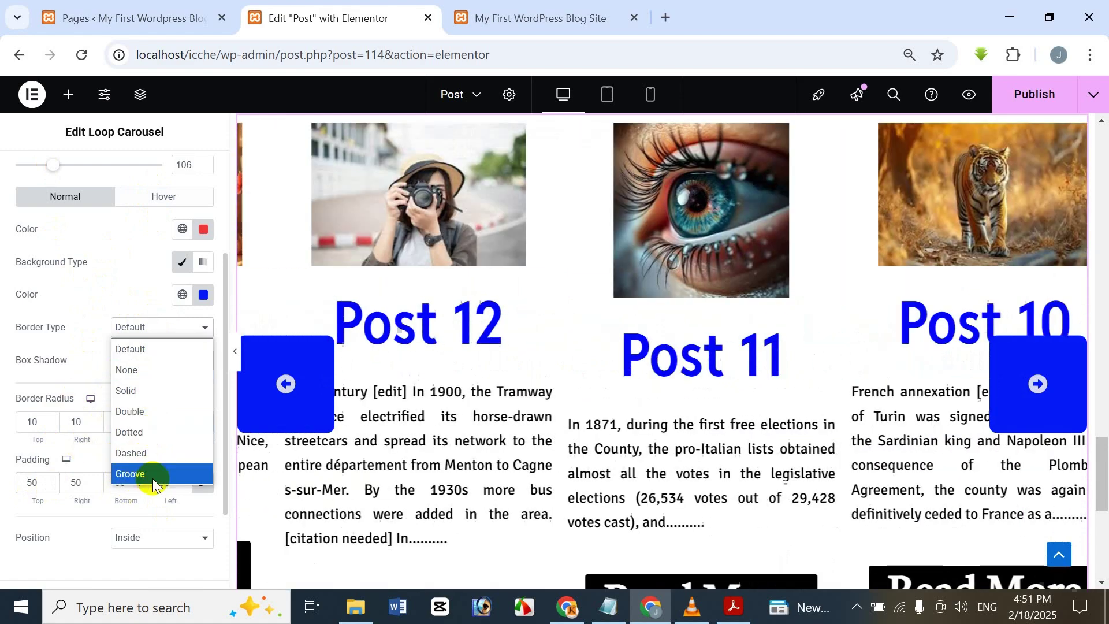
left_click(151, 474)
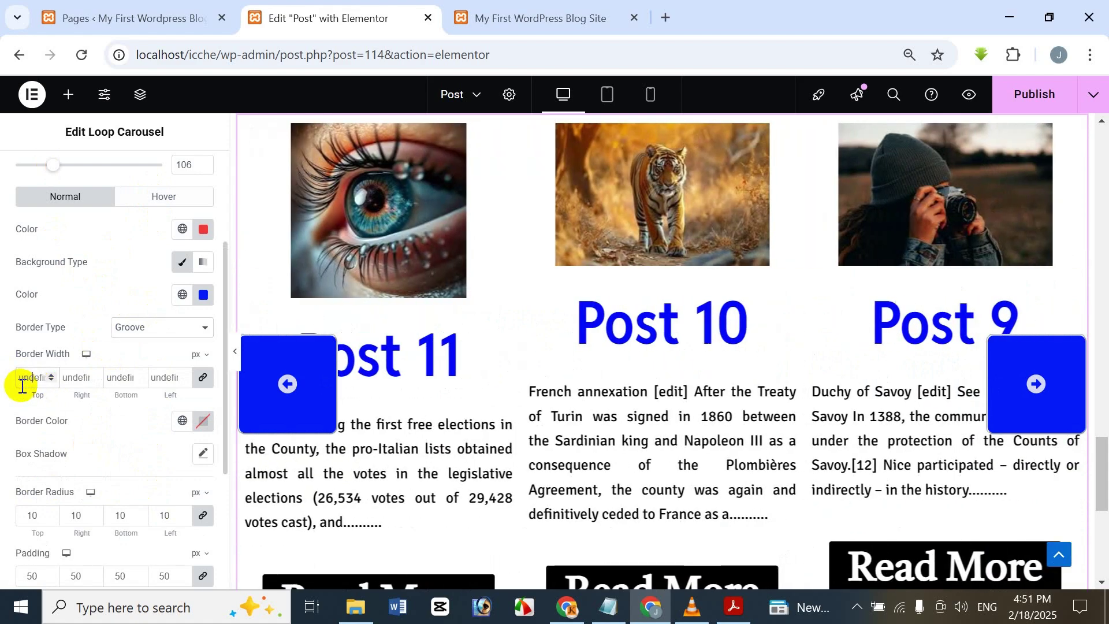
left_click(22, 385)
type("20")
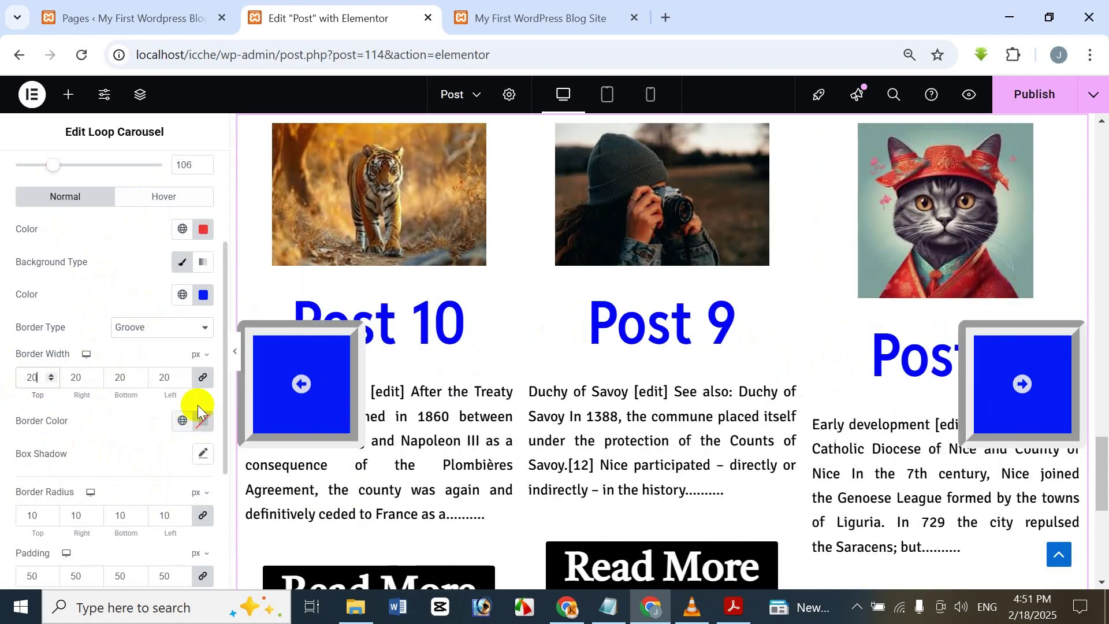
left_click(202, 421)
left_click_drag(192, 294, 293, 340)
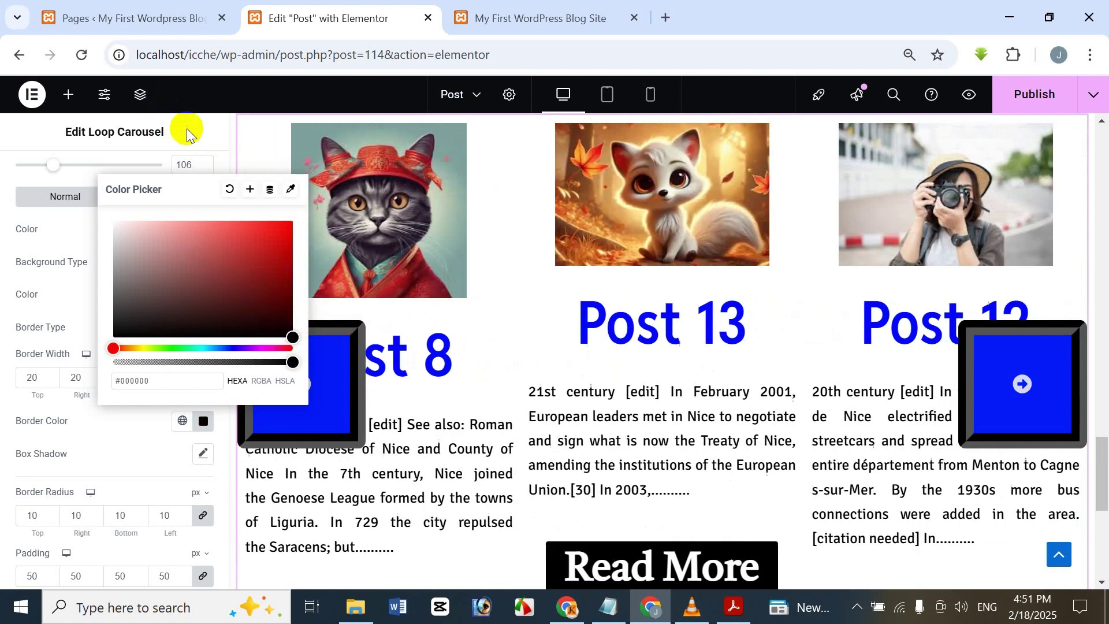
left_click(187, 131)
Step: Set the navigation arrows' hover-state icon color to #BC8282
left_click(159, 197)
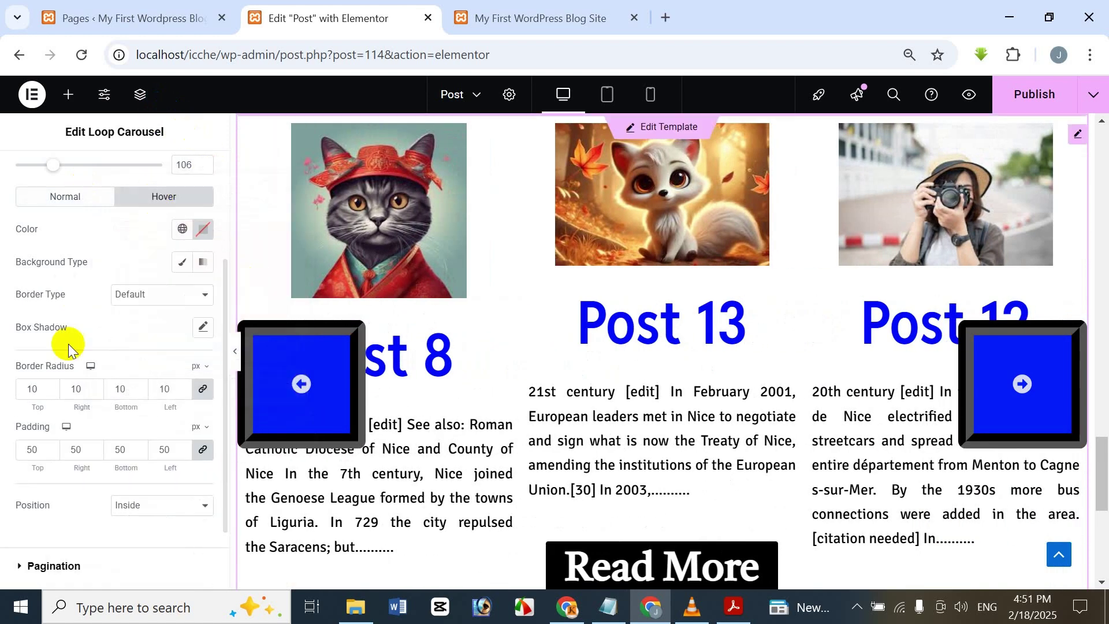
left_click(203, 229)
left_click(166, 303)
left_click(168, 322)
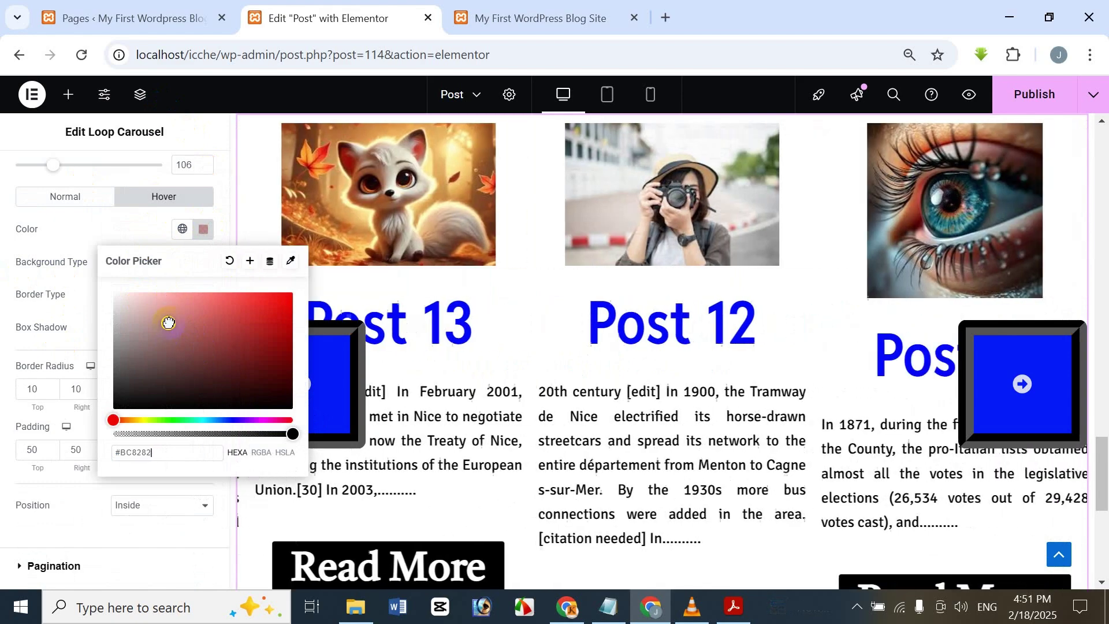
left_click(172, 137)
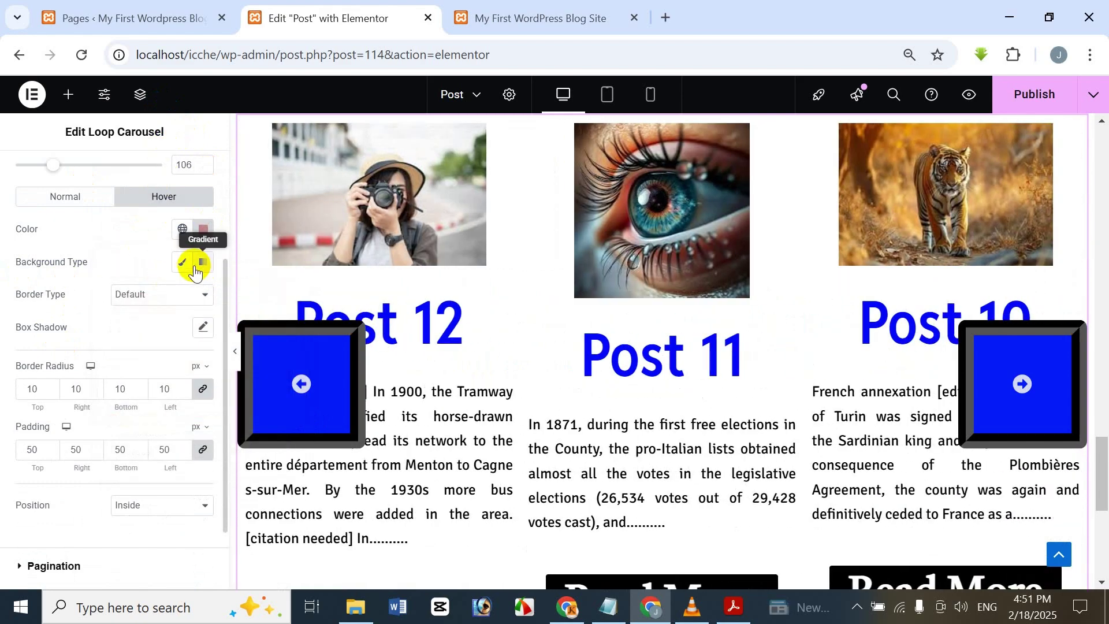
Step: Give the arrows' hover state a gradient background with first color #A12F2F located at 31%
left_click(195, 267)
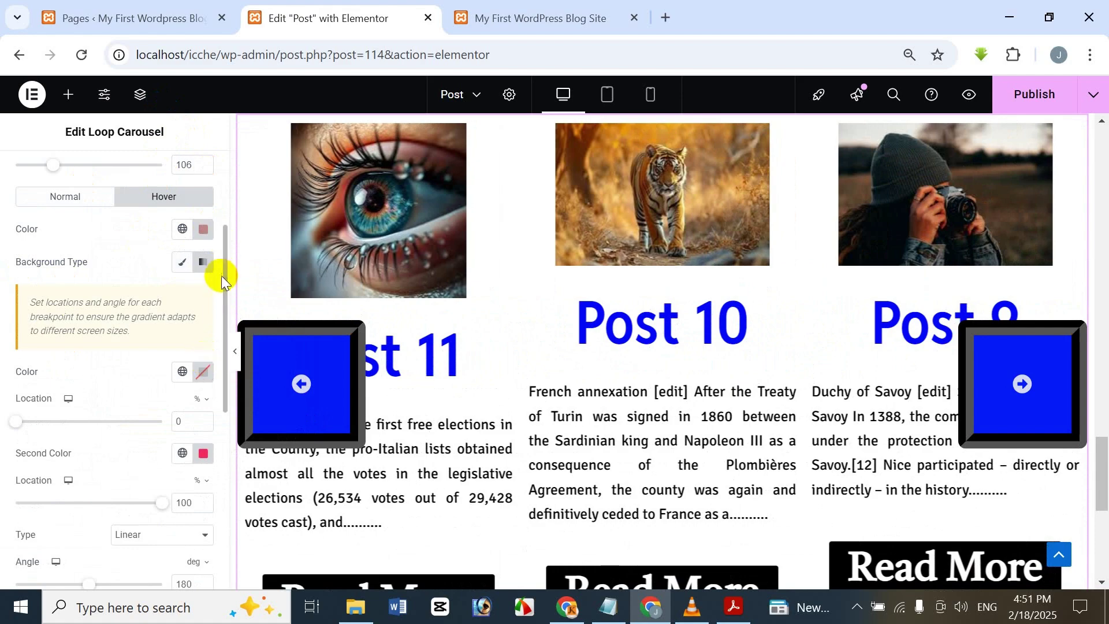
left_click(203, 373)
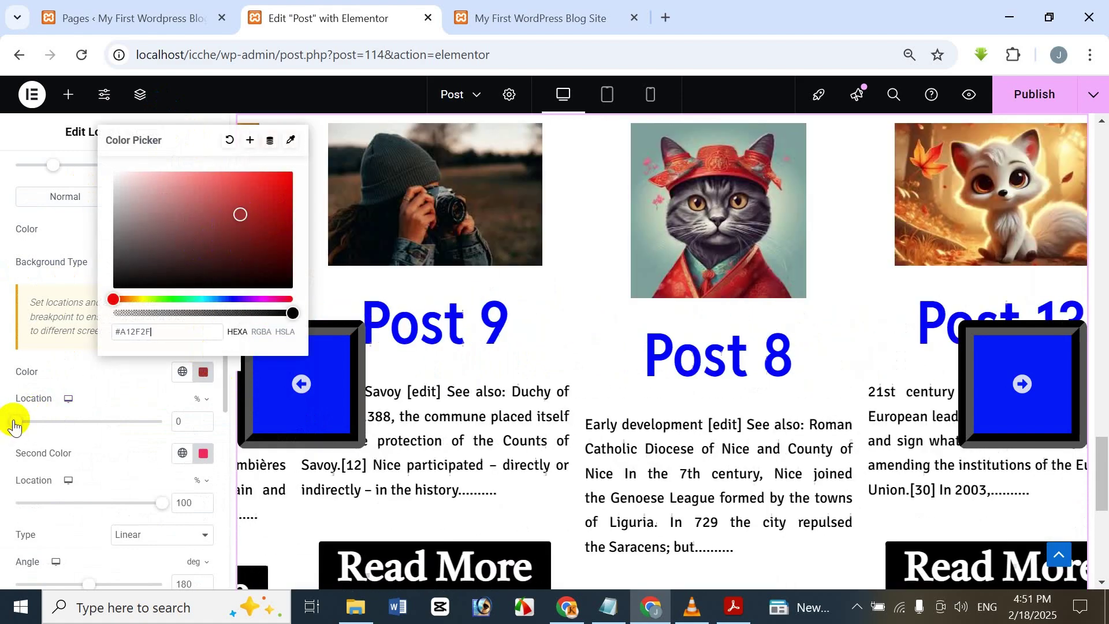
left_click_drag(16, 422, 49, 428)
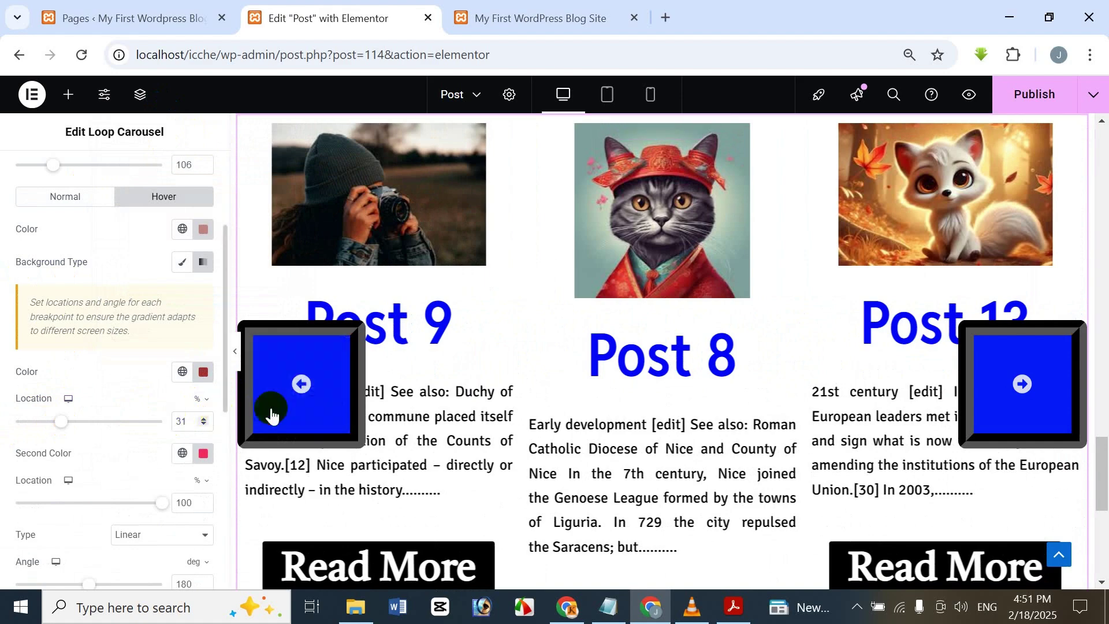
Step: Set the hover gradient's second color to blue #0026FD with its location at 71%, and check it on the arrow
scroll(85, 480, "down", 1)
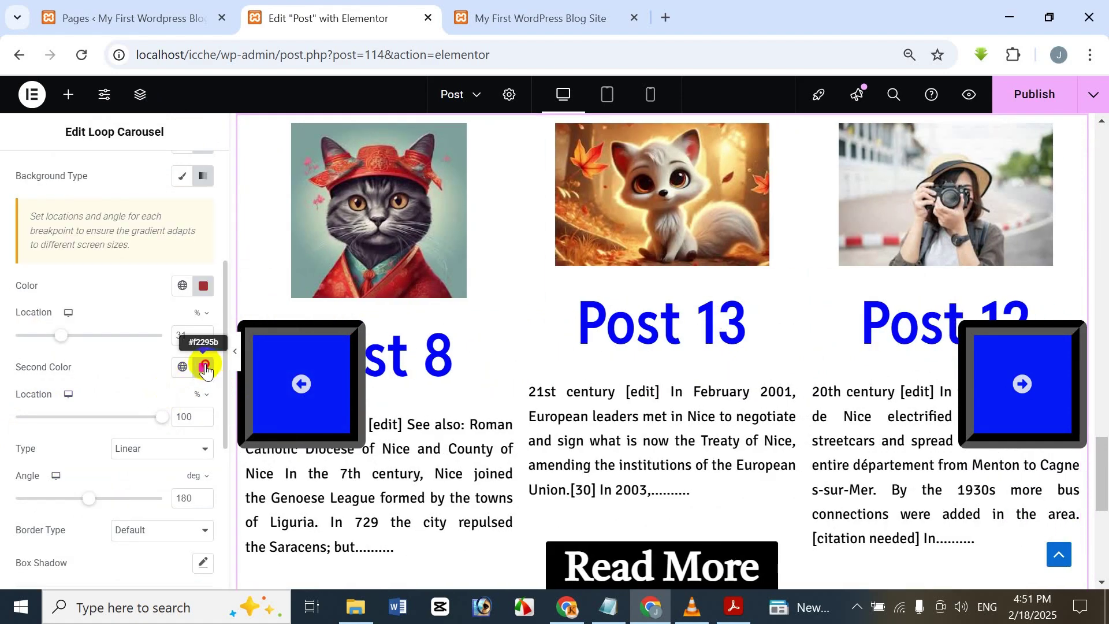
left_click(205, 368)
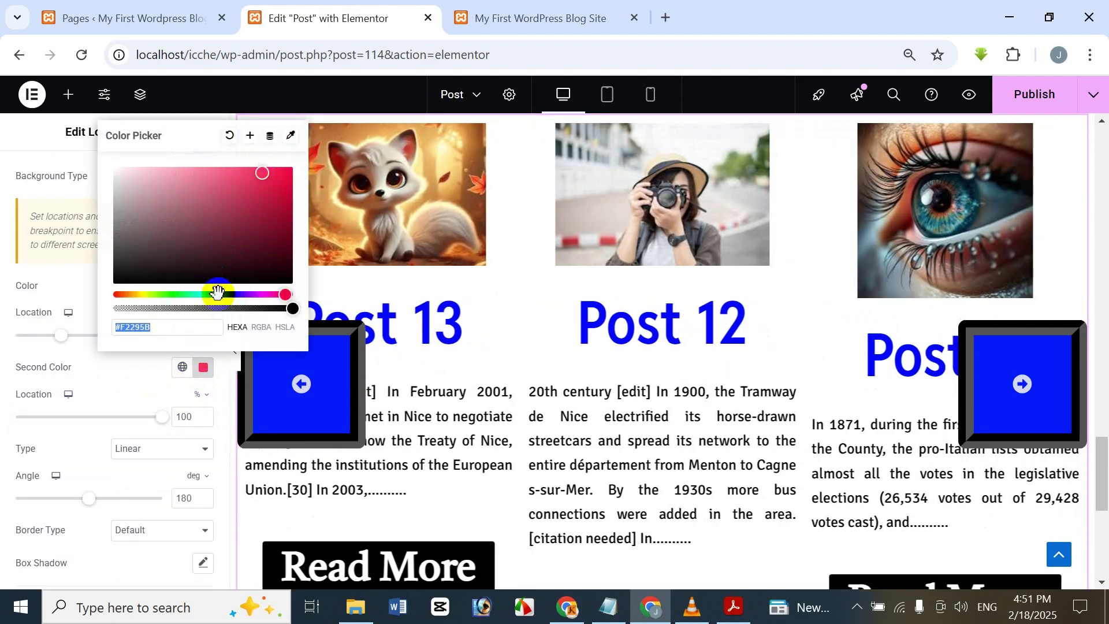
left_click(227, 291)
left_click(293, 168)
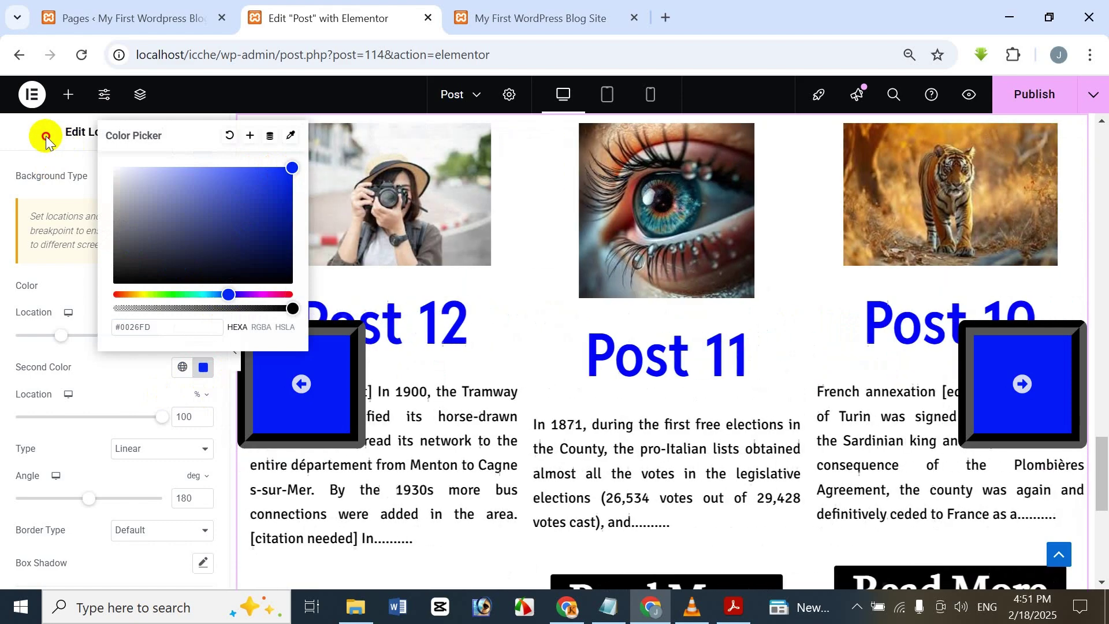
left_click(45, 136)
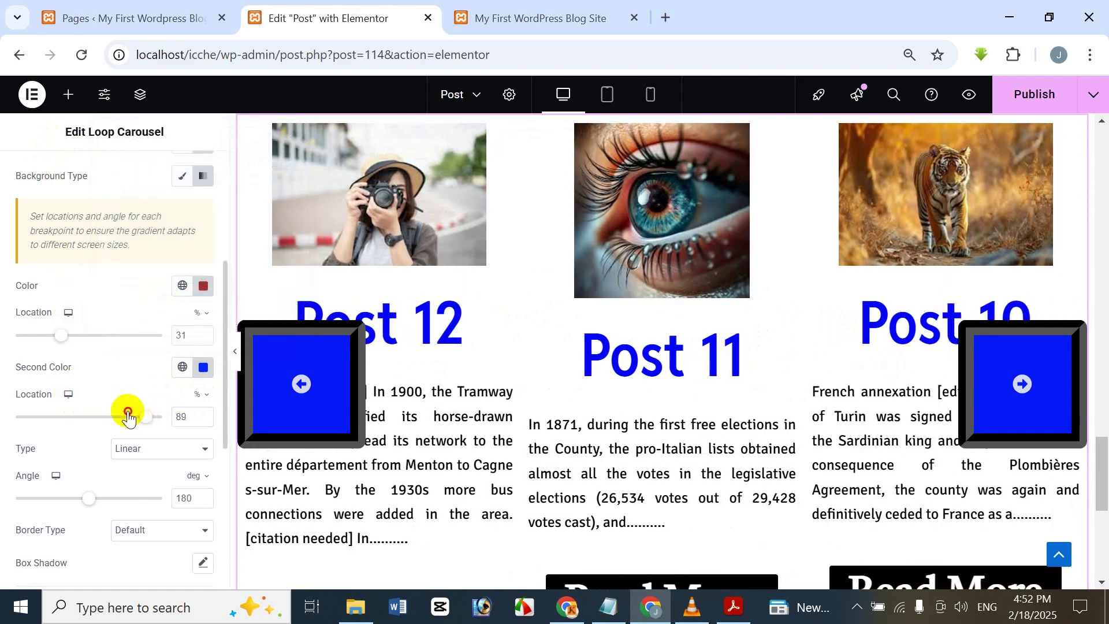
left_click_drag(128, 417, 119, 418)
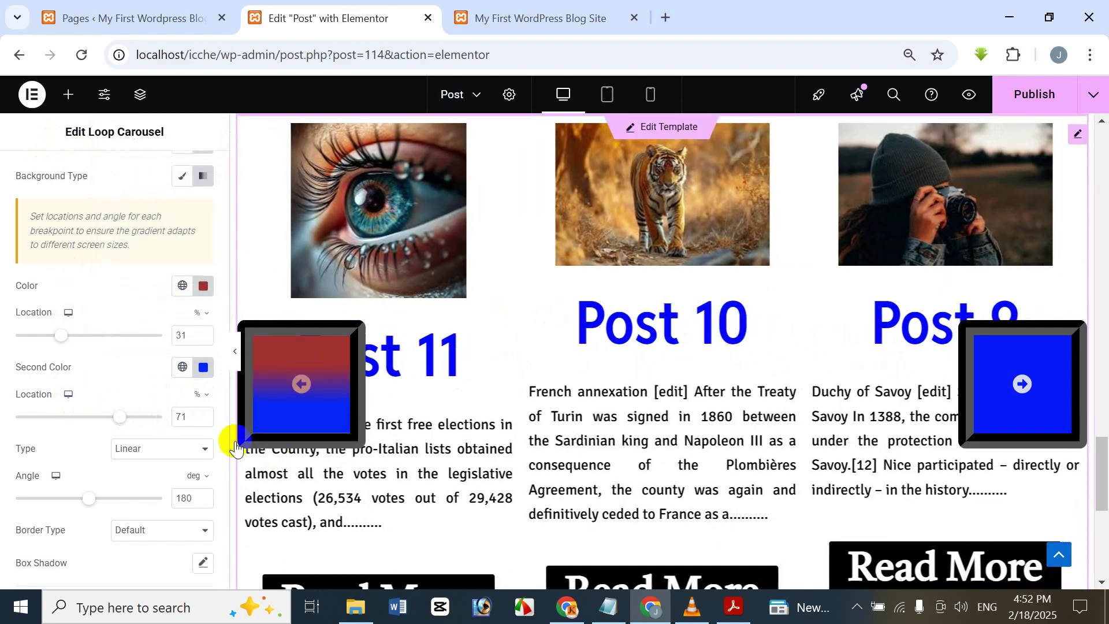
Step: Change the hover gradient's type to Radial with the position Center Right and preview it on the arrow
left_click(151, 448)
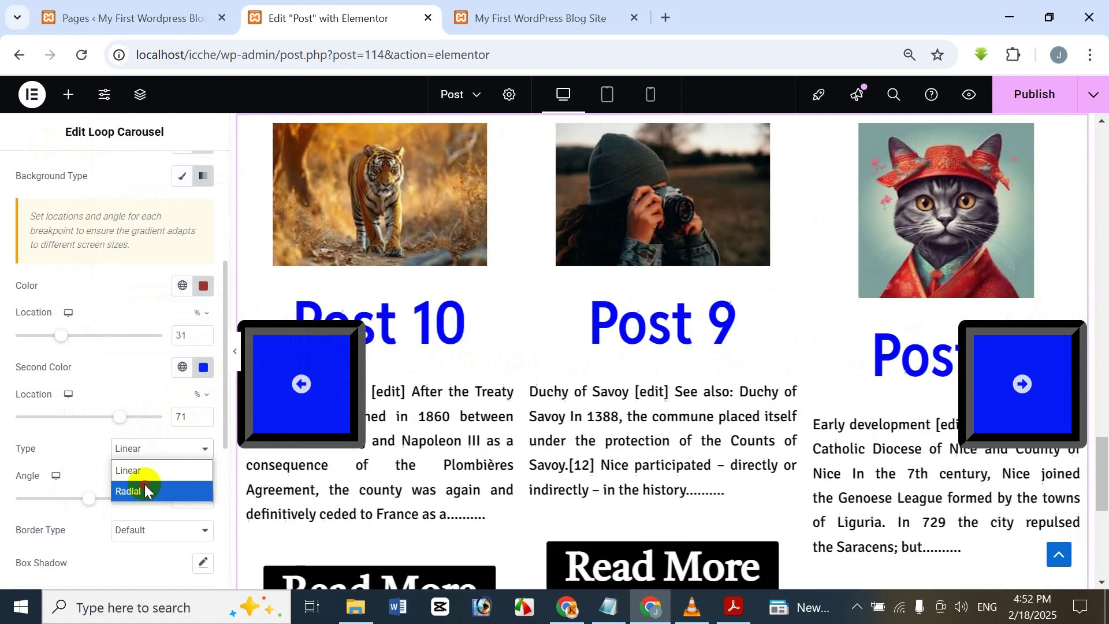
left_click(137, 487)
left_click(138, 483)
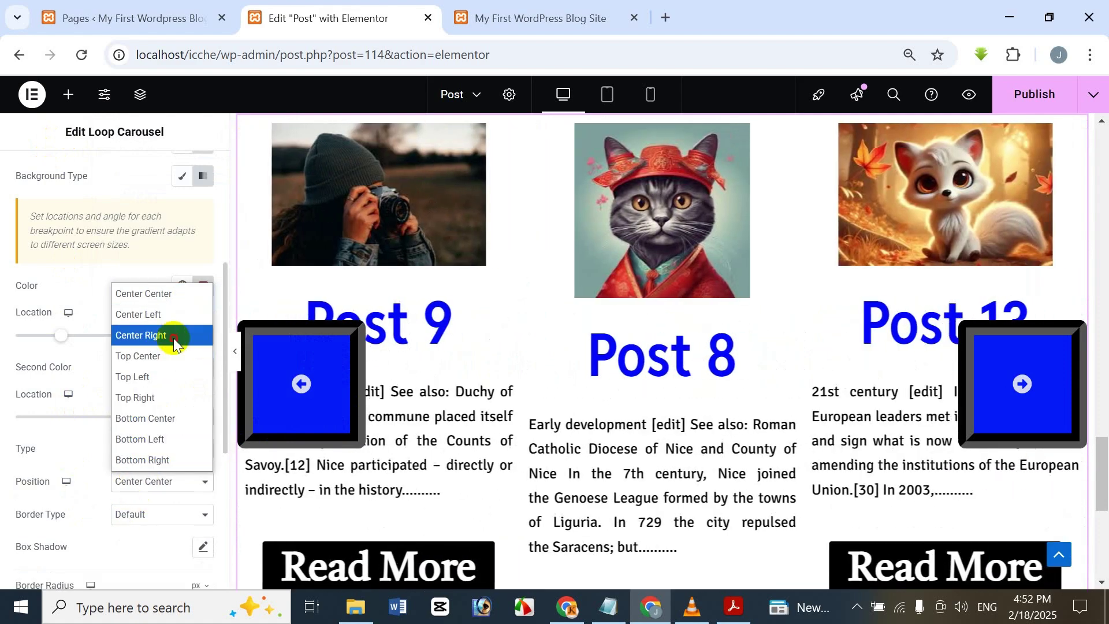
left_click(174, 340)
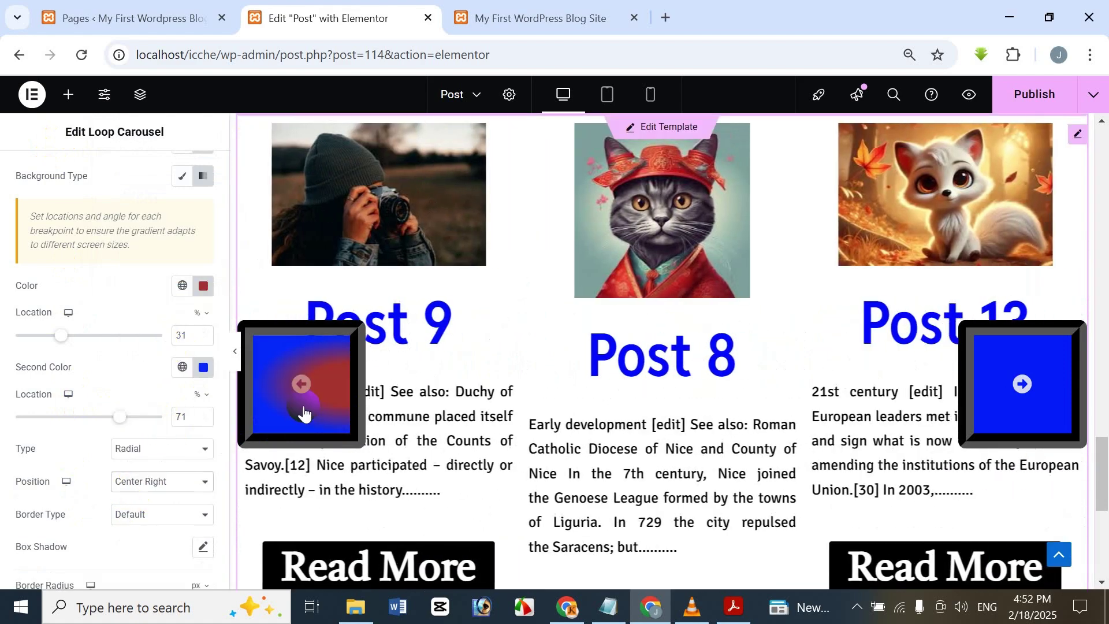
Step: Give the arrows' hover state a Dotted border with a 40 px width on all sides and preview it on the arrows
scroll(80, 498, "down", 5)
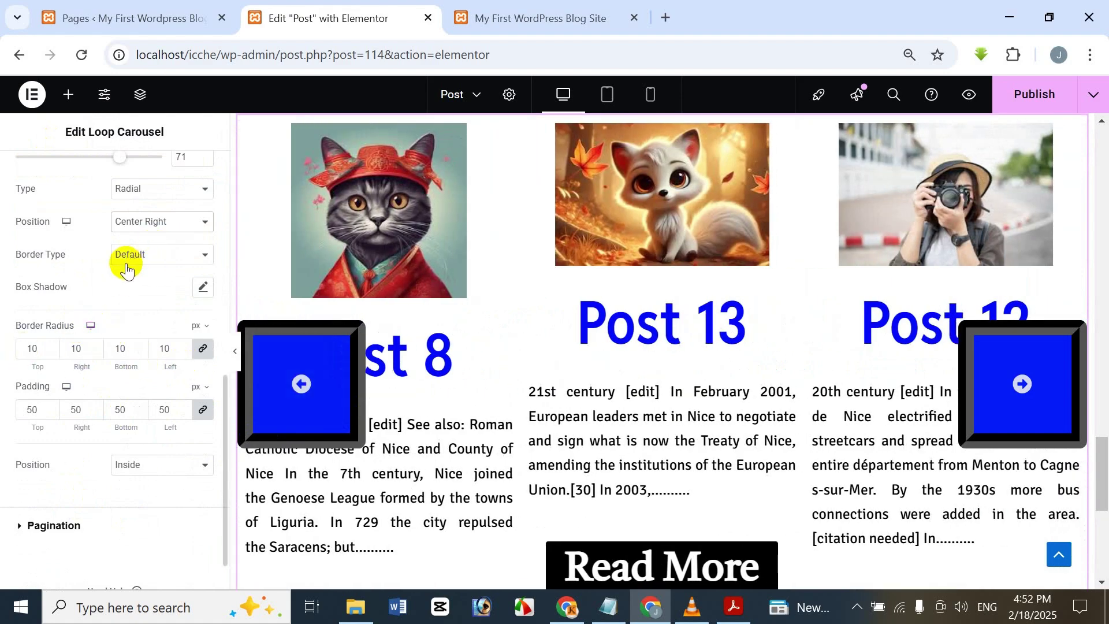
left_click(126, 270)
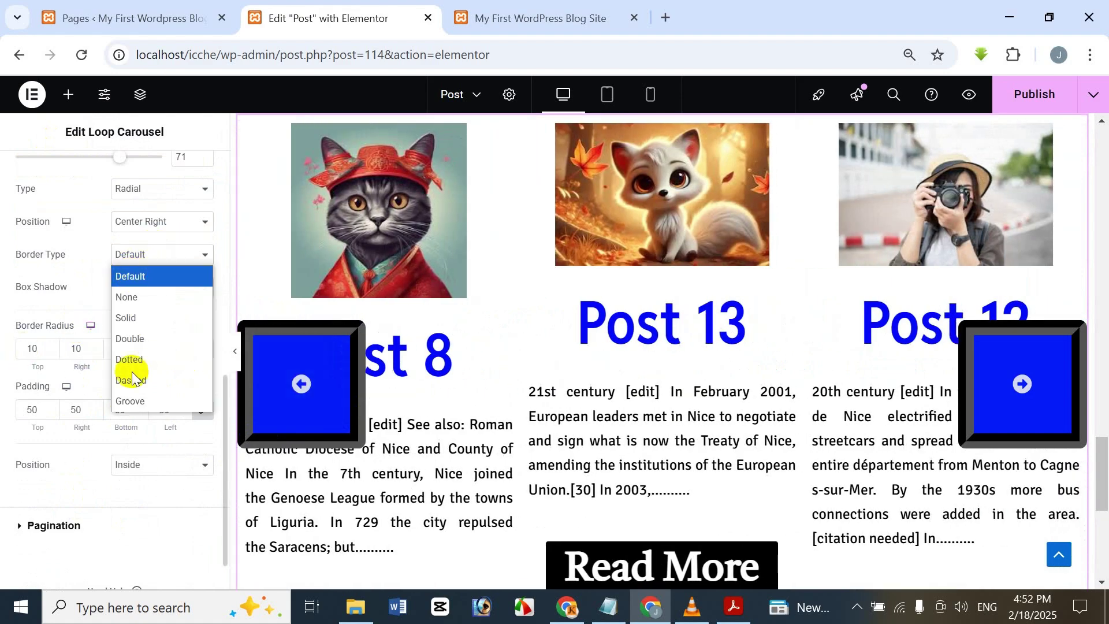
left_click(160, 359)
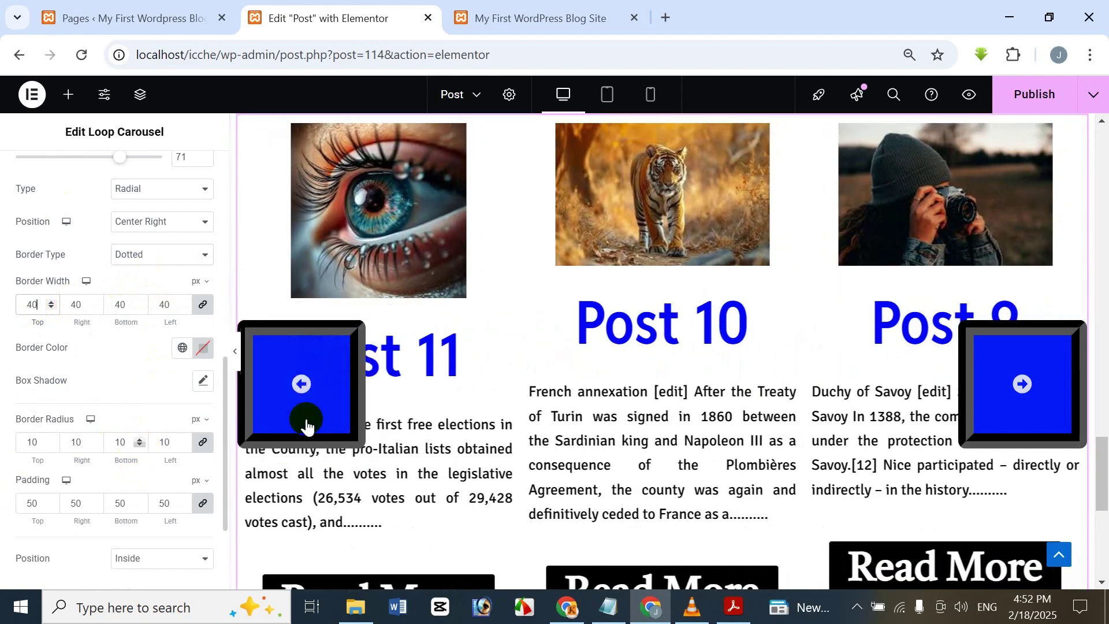
left_click(1017, 387)
Step: Set the navigation arrows' position to Outside and review the navigation style settings
scroll(154, 401, "down", 3)
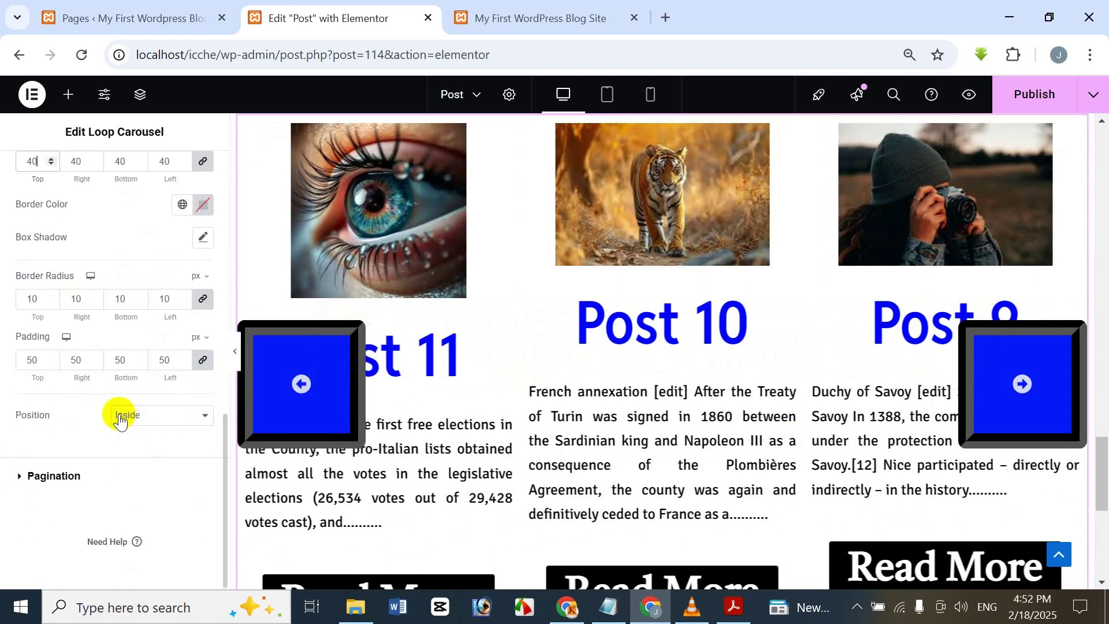
left_click(138, 416)
left_click(143, 456)
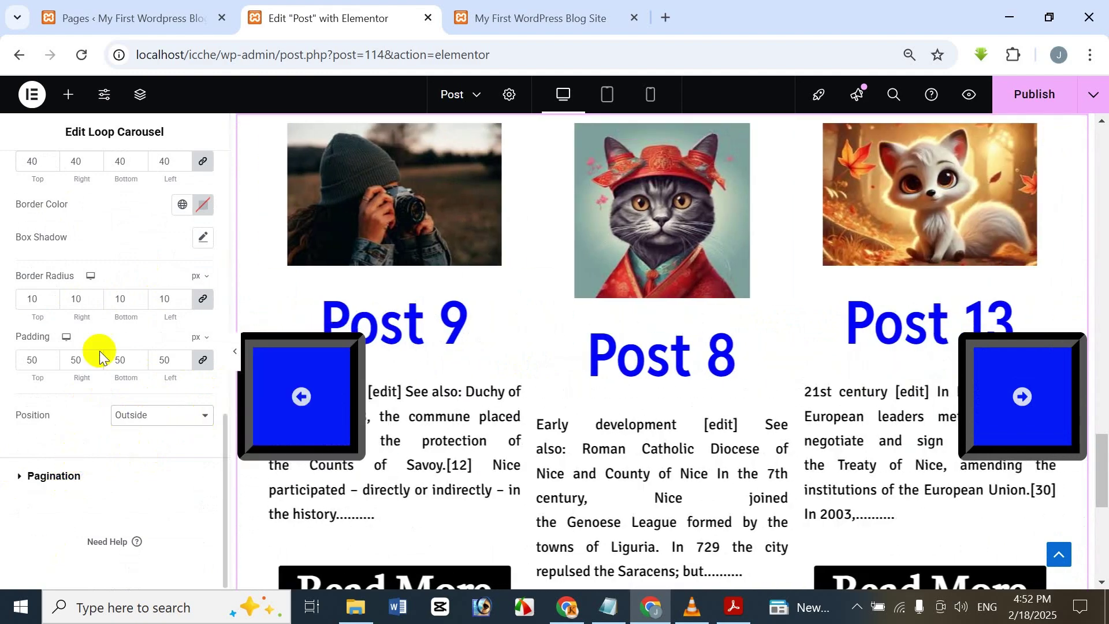
scroll(99, 351, "up", 10)
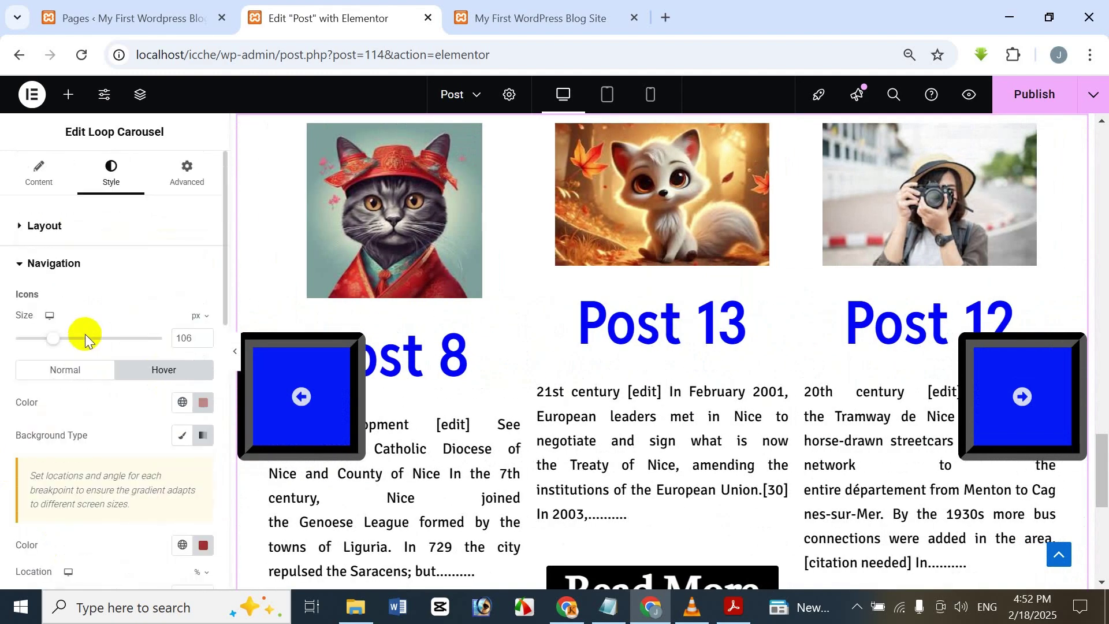
scroll(87, 353, "down", 12)
scroll(58, 497, "up", 6)
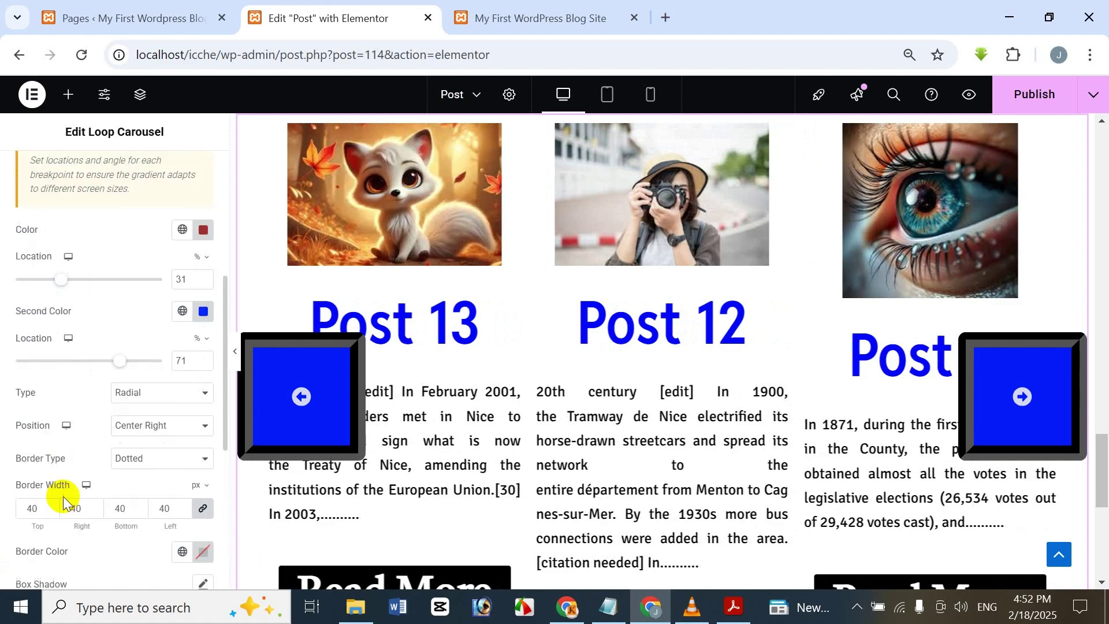
scroll(64, 496, "up", 4)
scroll(64, 496, "down", 10)
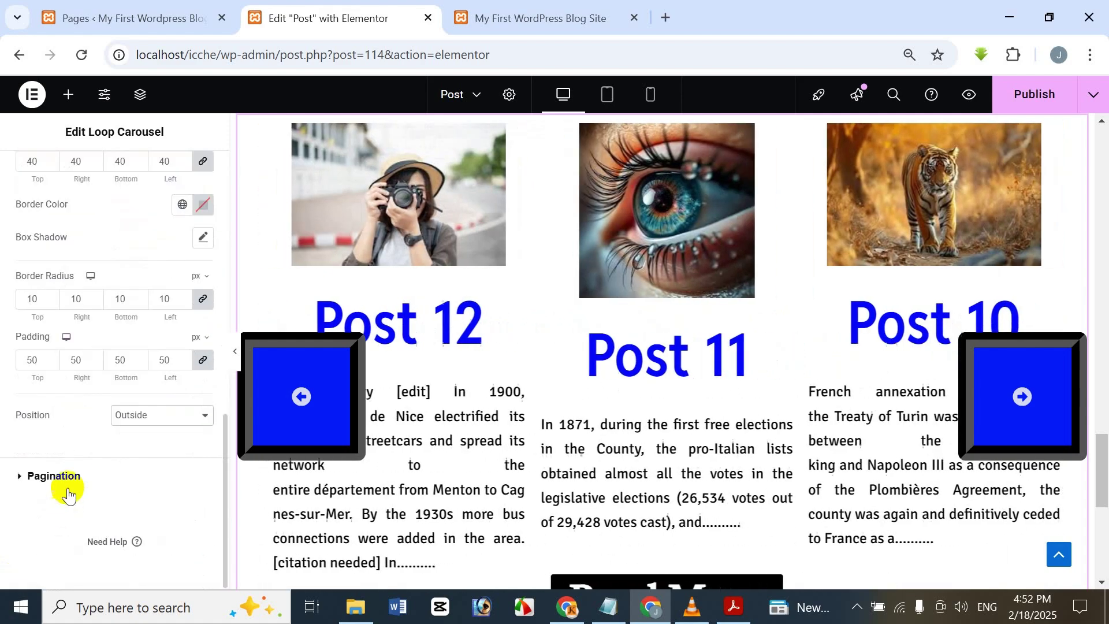
Step: Open the Pagination style settings and set the dots' size to 26 px
left_click(69, 476)
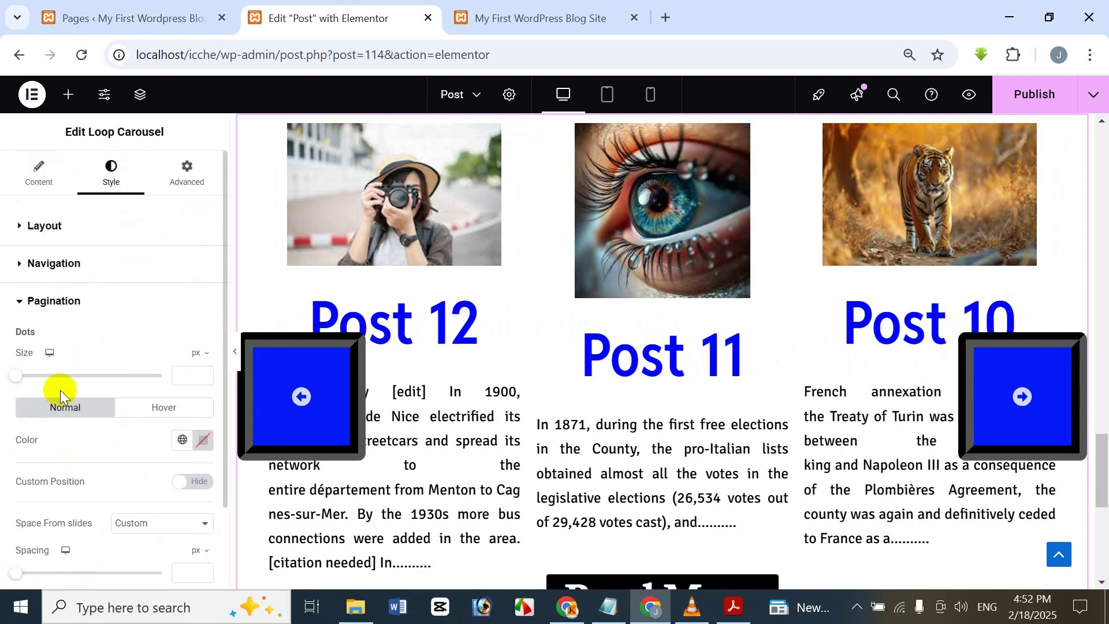
left_click_drag(20, 373, 20, 373)
scroll(318, 344, "down", 5)
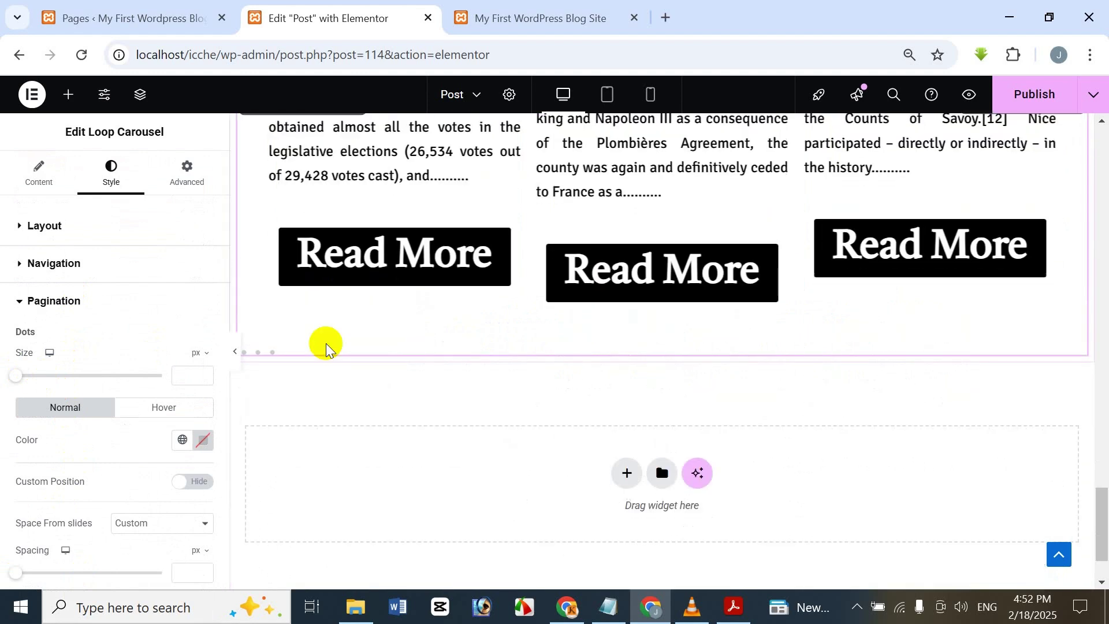
left_click_drag(20, 376, 41, 382)
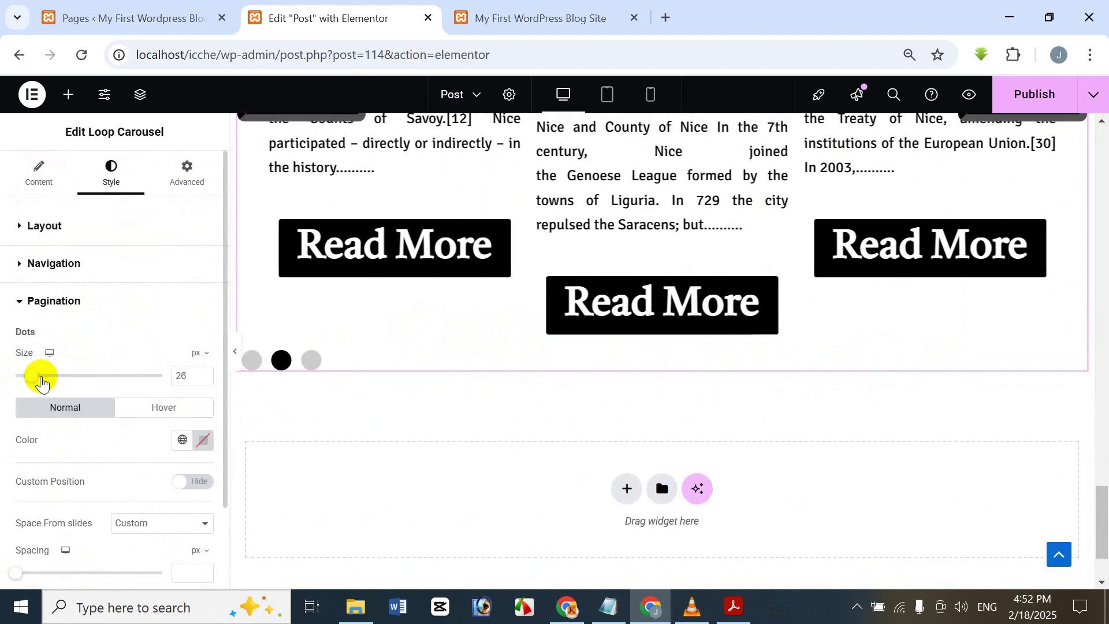
Step: Set the pagination dots' normal-state color to red, about #C71C1C
scroll(101, 404, "down", 2)
left_click(203, 340)
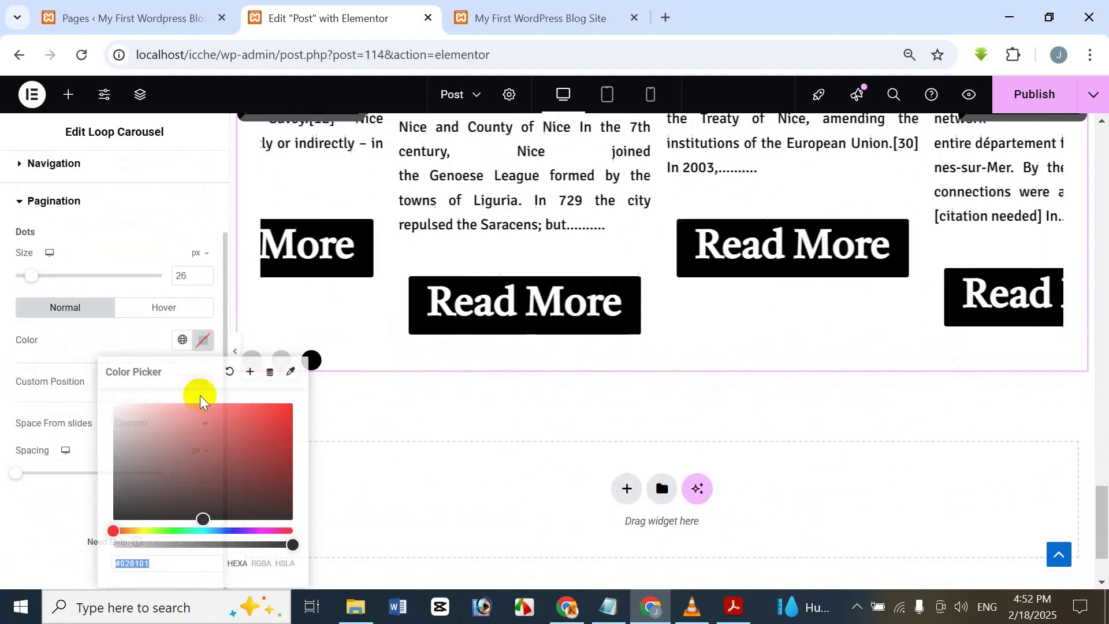
left_click(246, 434)
left_click_drag(225, 424, 254, 427)
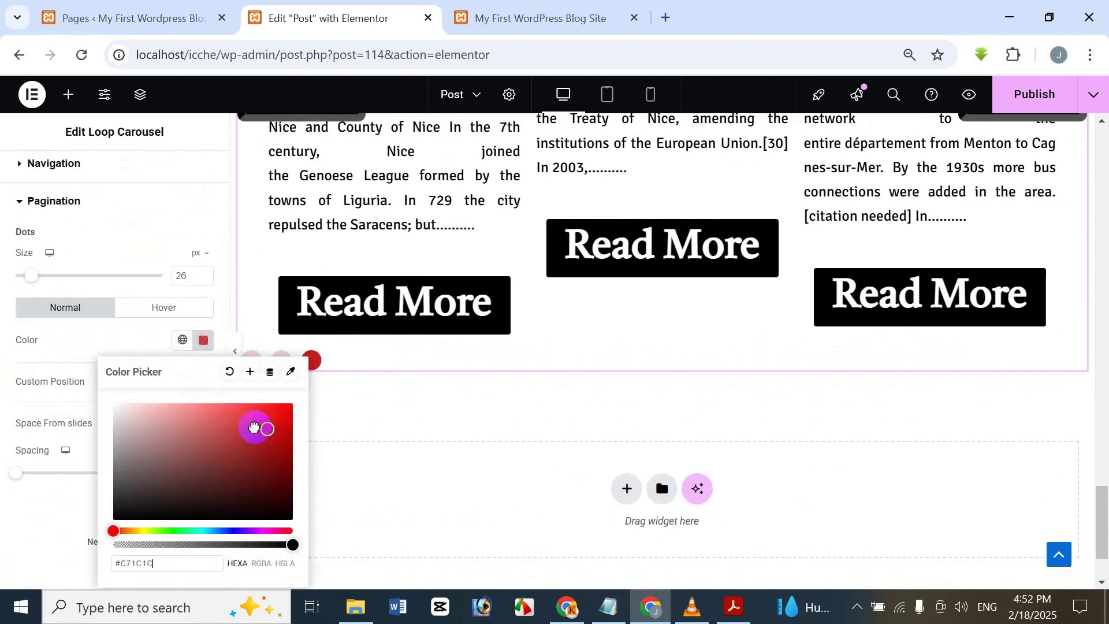
left_click(19, 509)
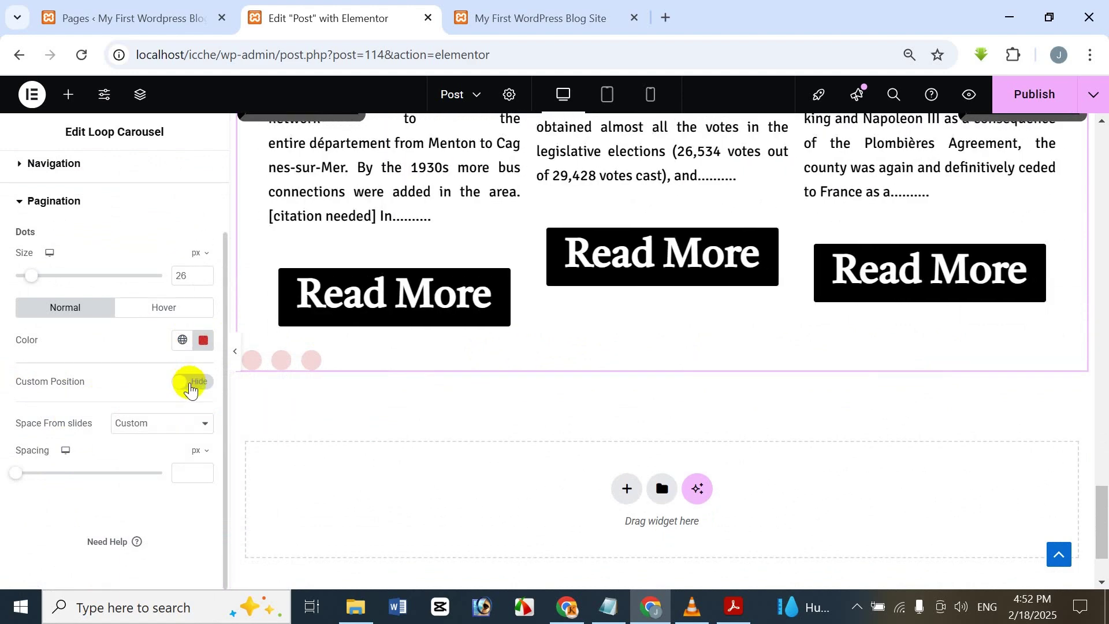
Step: Try the dots' Custom Position on and off, then try a Custom spacing from slides of 33 px and reset it to 0
left_click(195, 386)
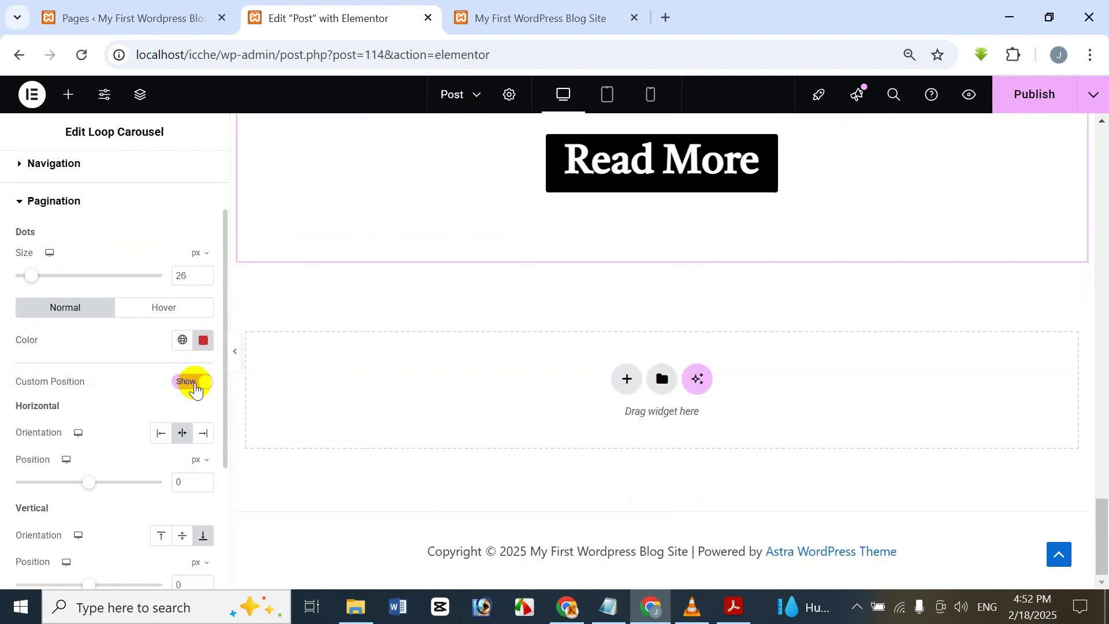
left_click(195, 386)
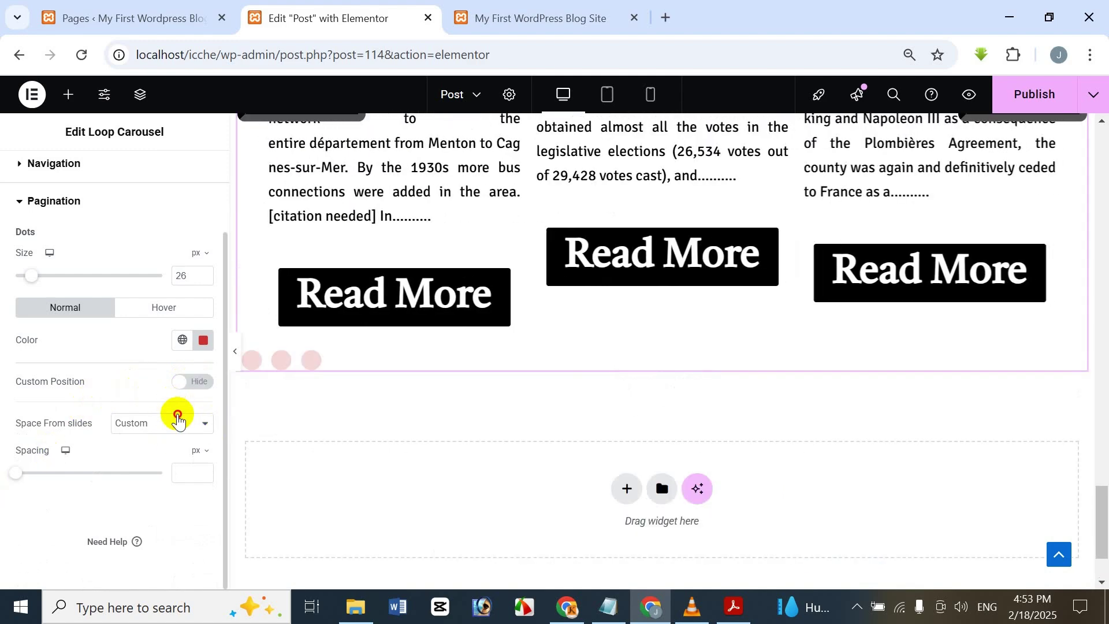
left_click(176, 418)
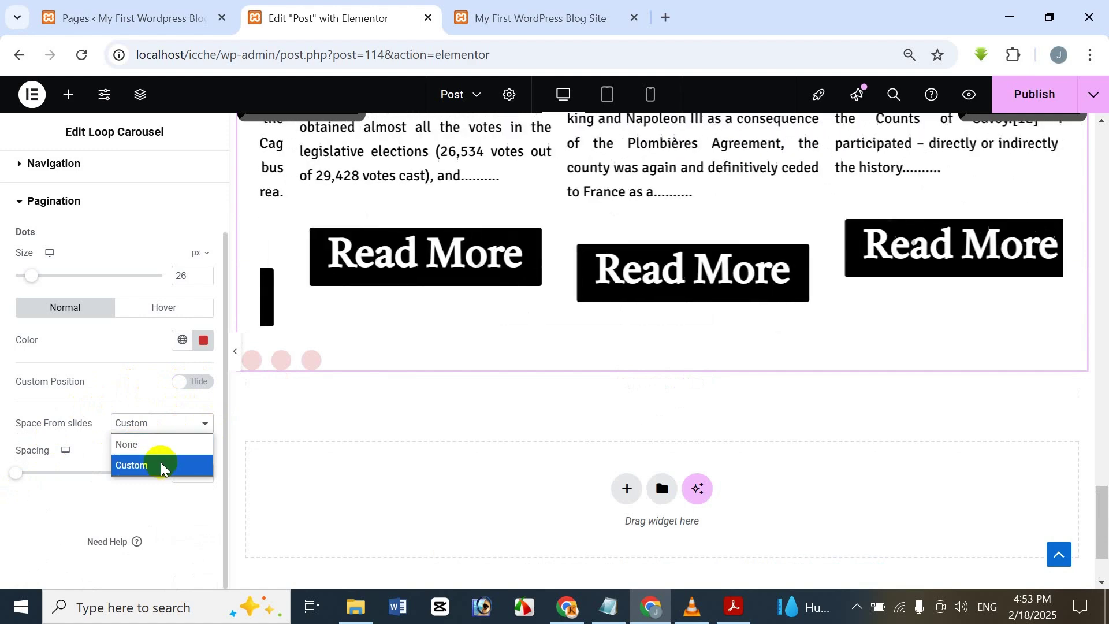
left_click(161, 466)
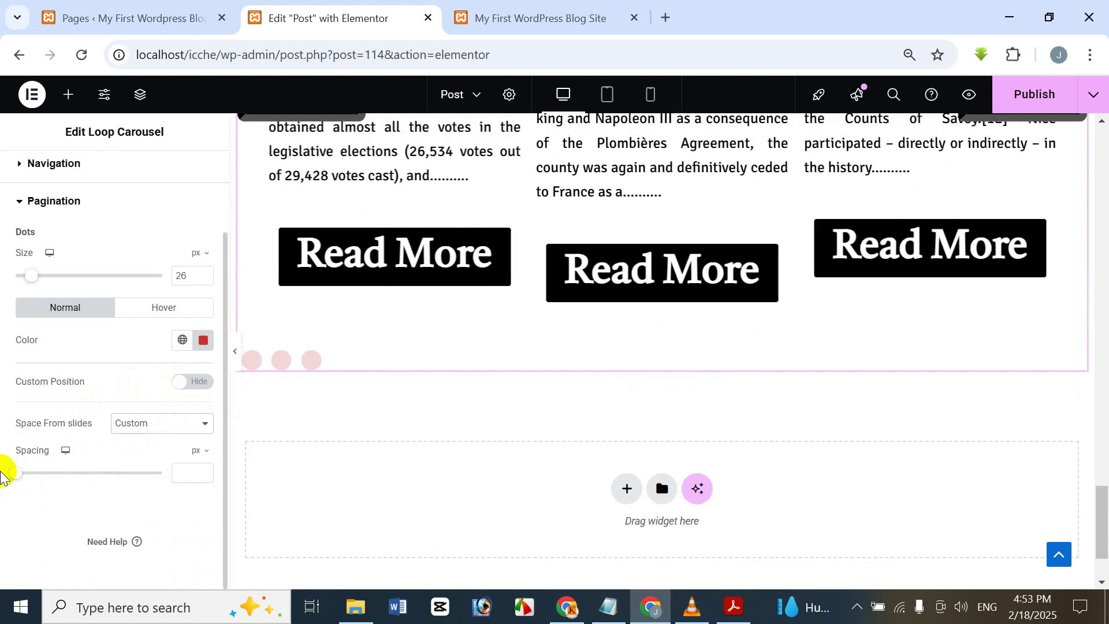
left_click_drag(14, 473, 69, 498)
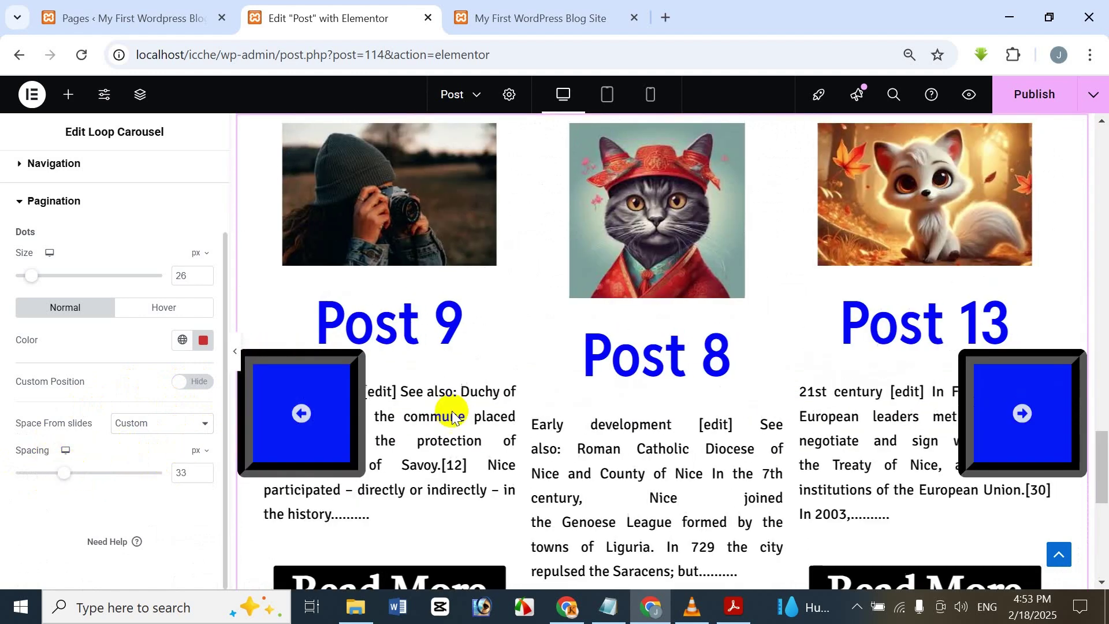
scroll(456, 404, "down", 5)
left_click_drag(65, 475, 2, 477)
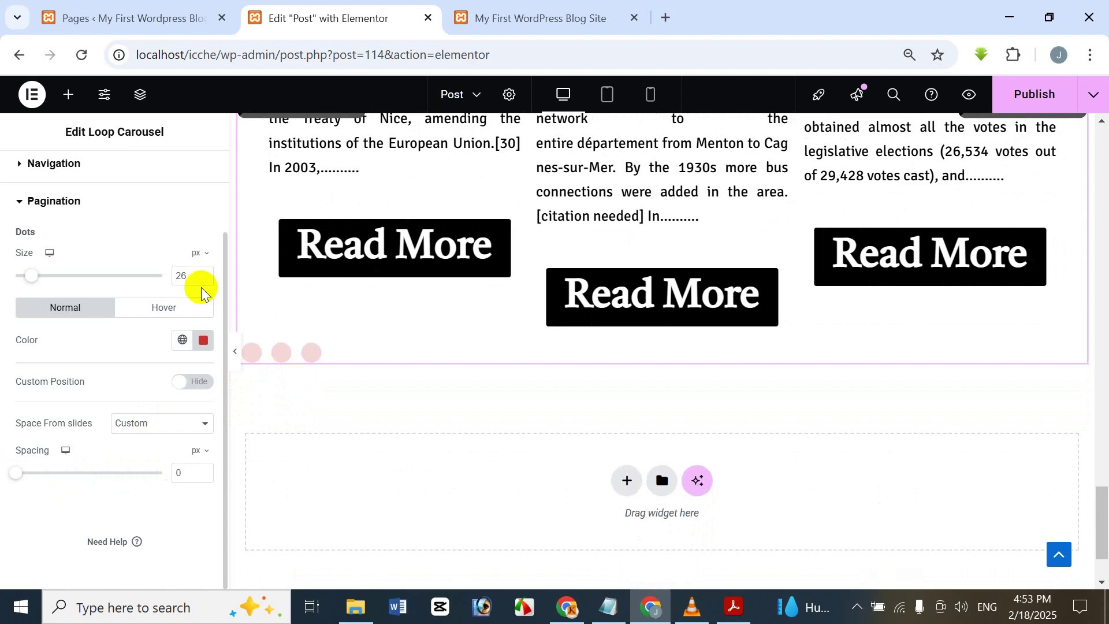
Step: Set the pagination dots' hover-state color to blue #081AFF and check it on the dots
left_click(165, 308)
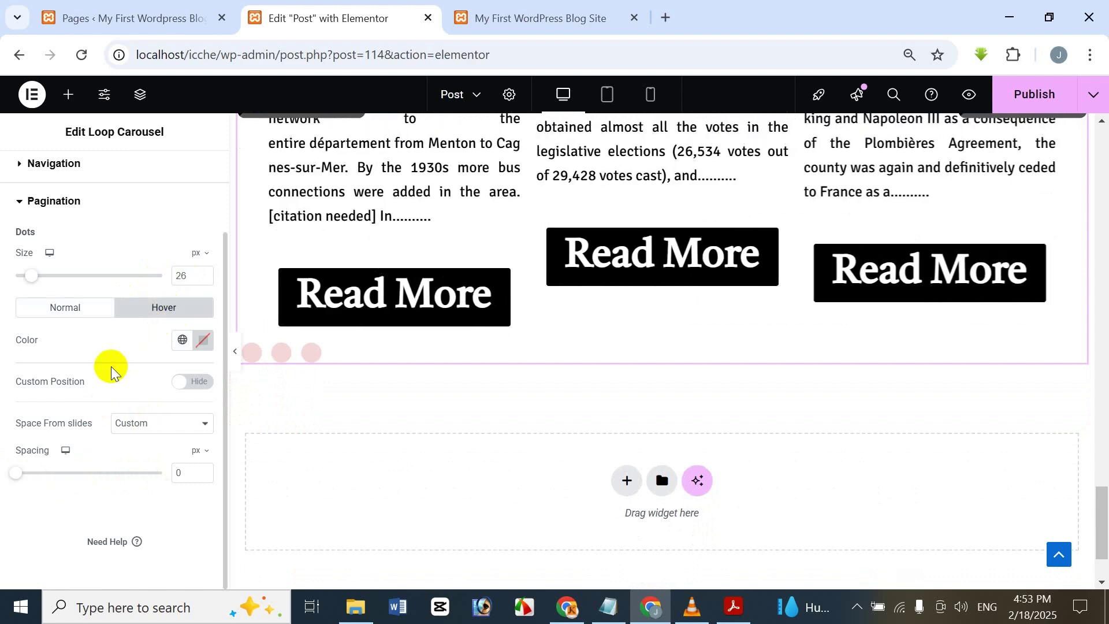
left_click(204, 342)
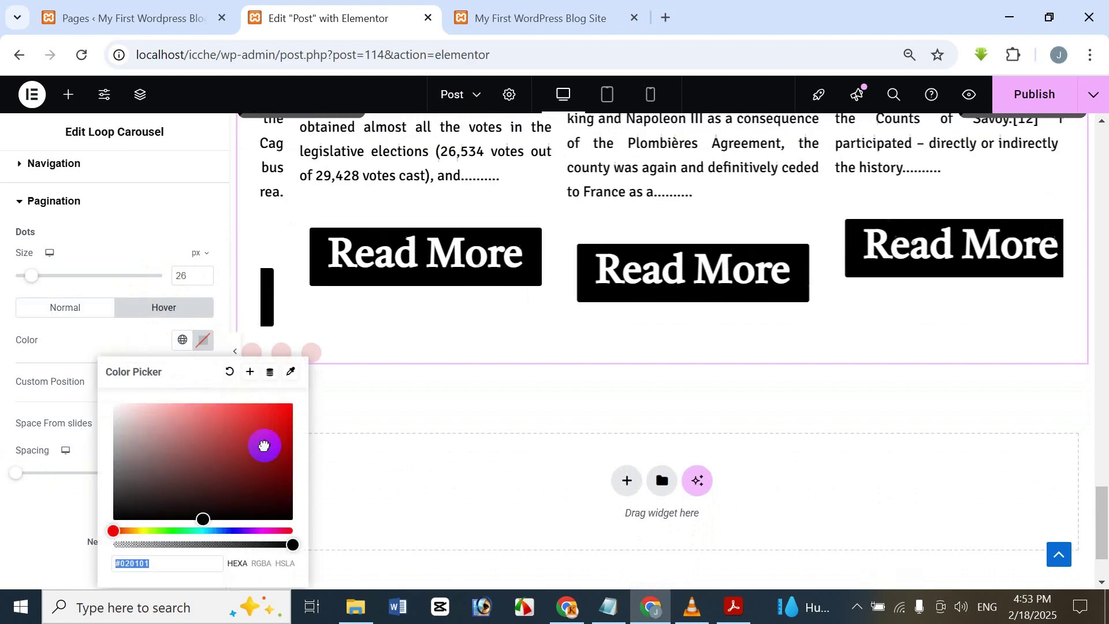
left_click(247, 418)
left_click_drag(263, 418, 250, 421)
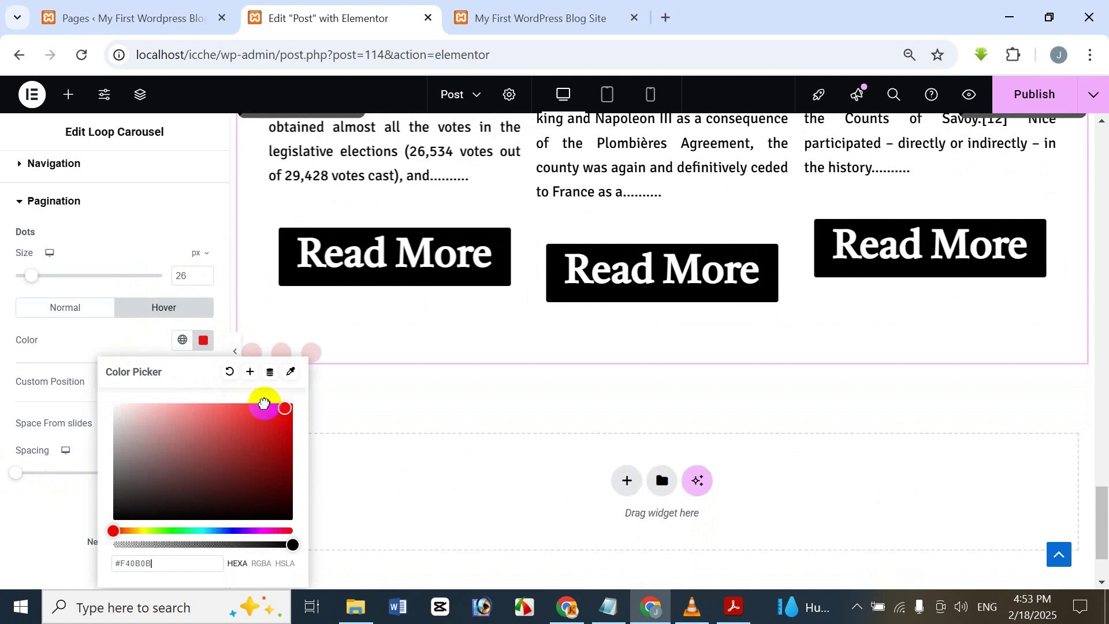
left_click(215, 470)
left_click(231, 531)
left_click(287, 404)
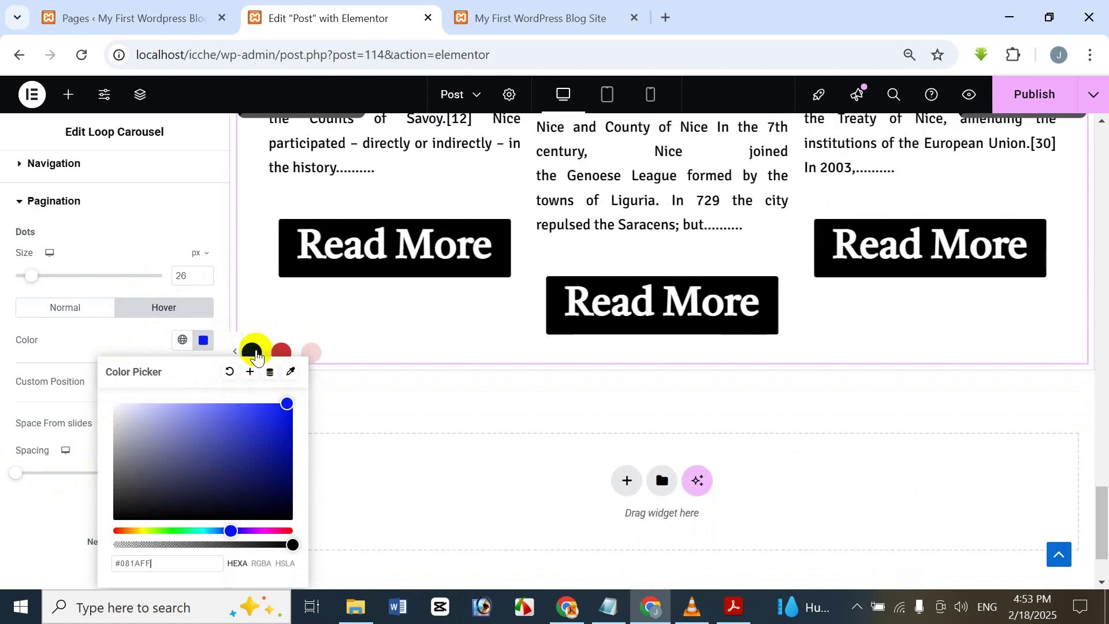
left_click(7, 558)
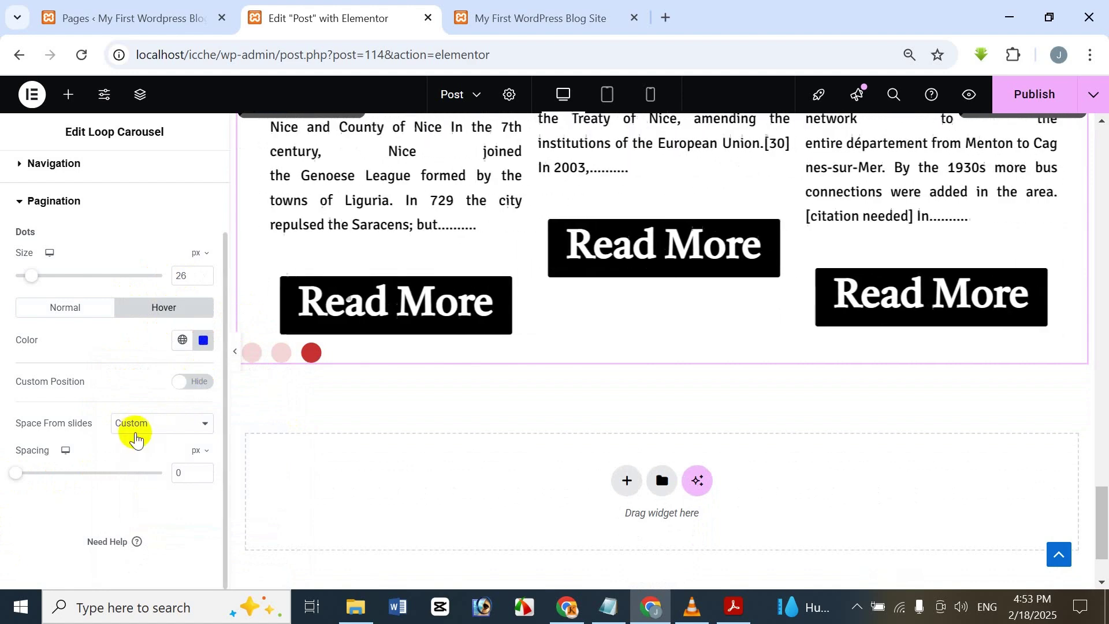
Step: Set the pagination dots' spacing from the slides to 73 px
left_click(136, 439)
left_click(13, 483)
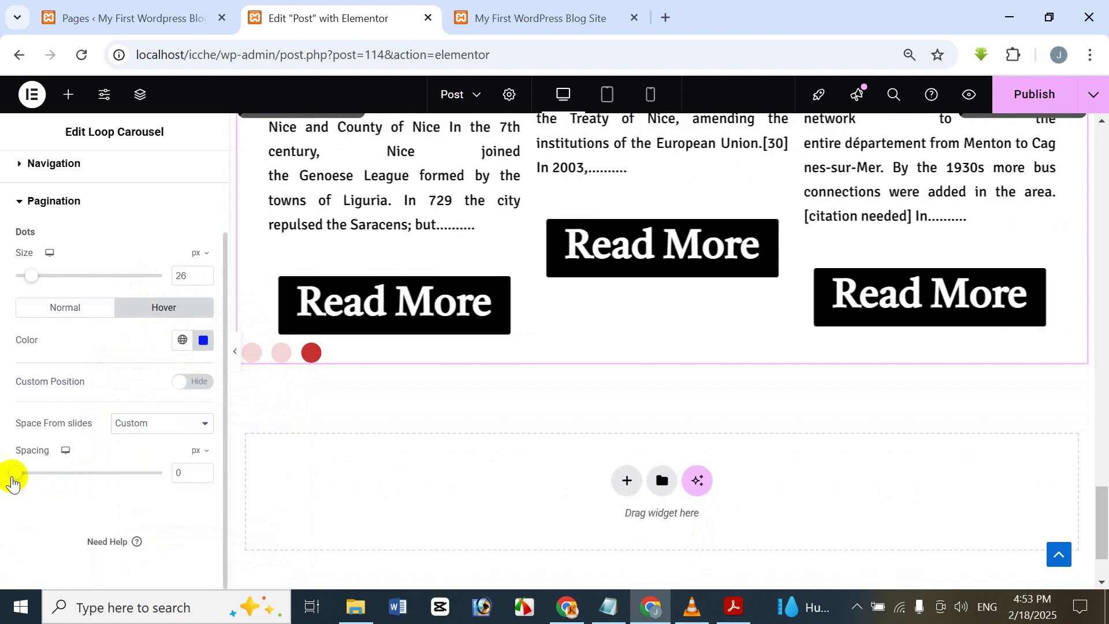
left_click_drag(13, 483, 121, 469)
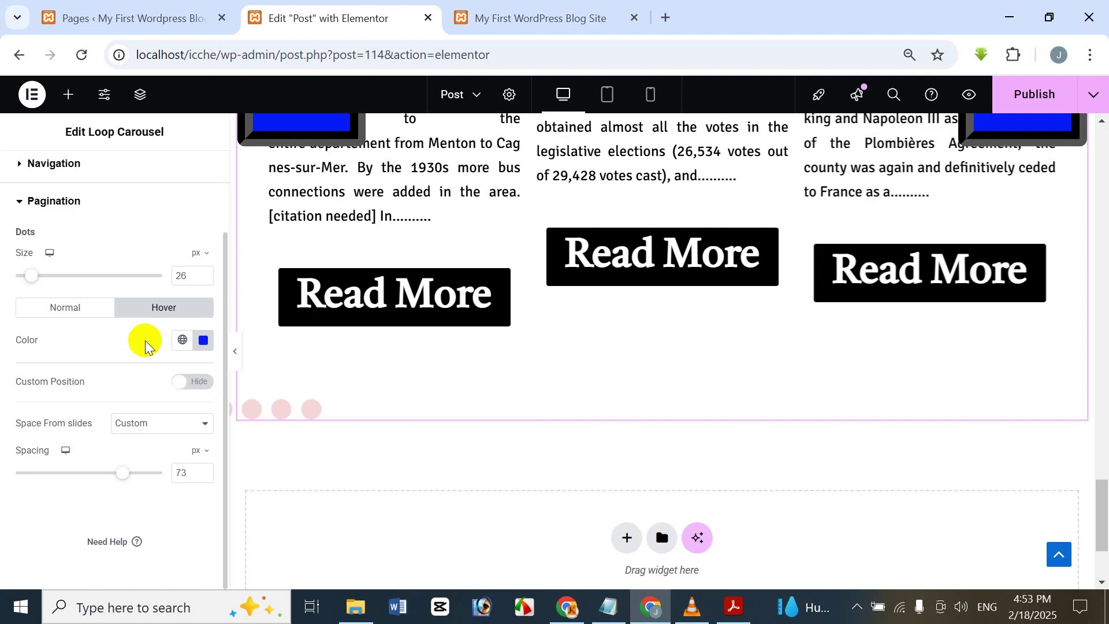
scroll(145, 345, "up", 2)
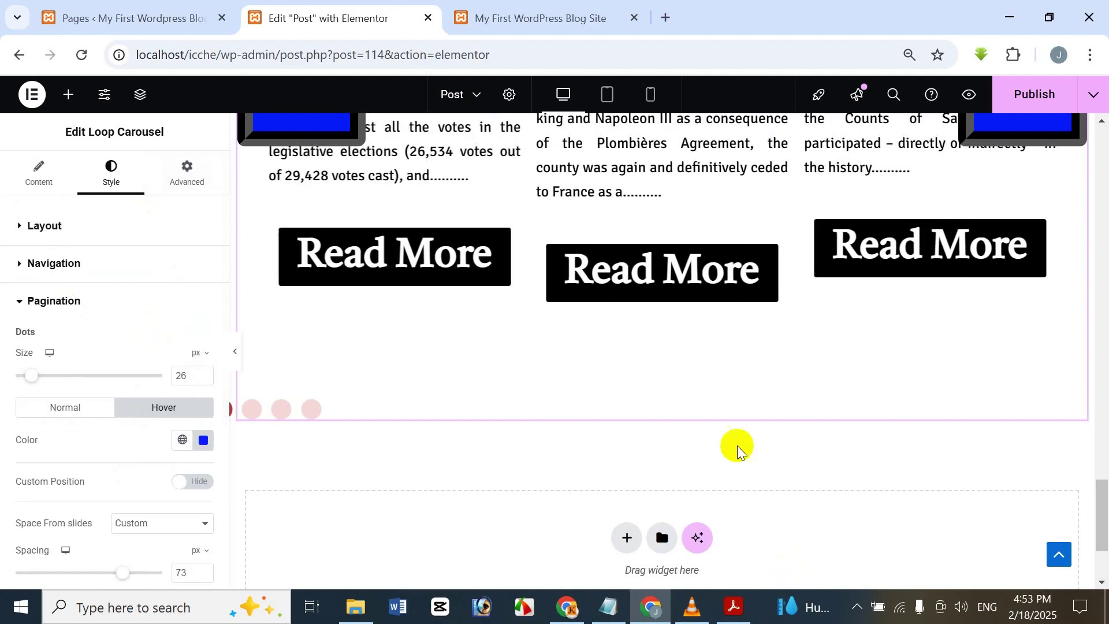
Step: Review the finished carousel on the canvas and test its previous arrow to check the hover style and sliding
mouse_move(1102, 520)
left_mouse_down()
mouse_move(1103, 416)
mouse_move(1102, 507)
left_mouse_up()
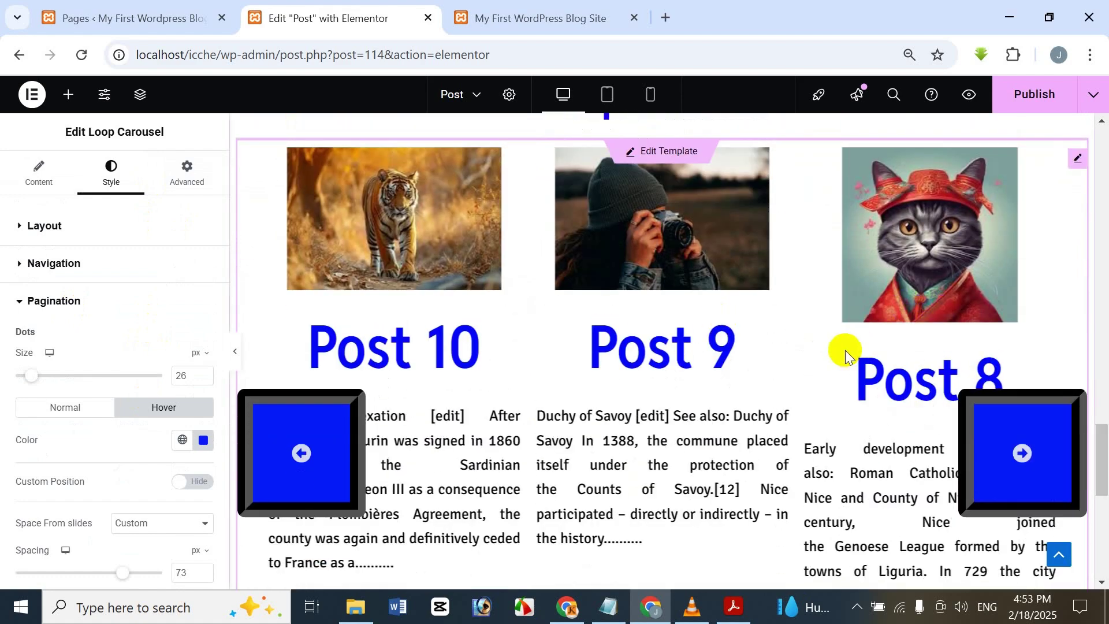
scroll(838, 361, "down", 6)
scroll(836, 370, "up", 6)
left_click(319, 455)
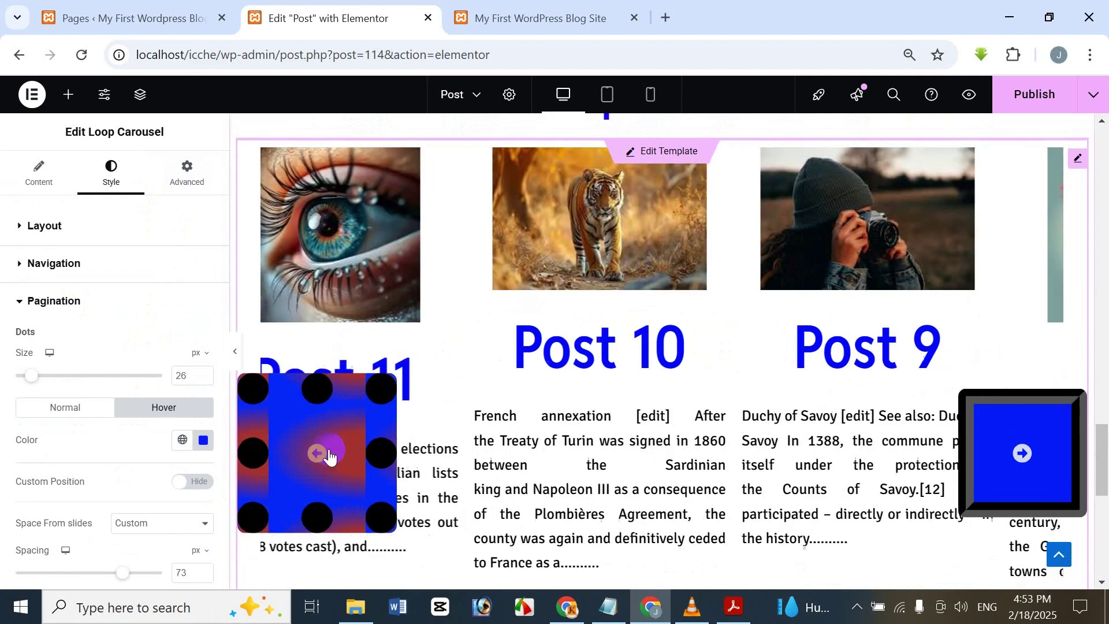
left_click(330, 457)
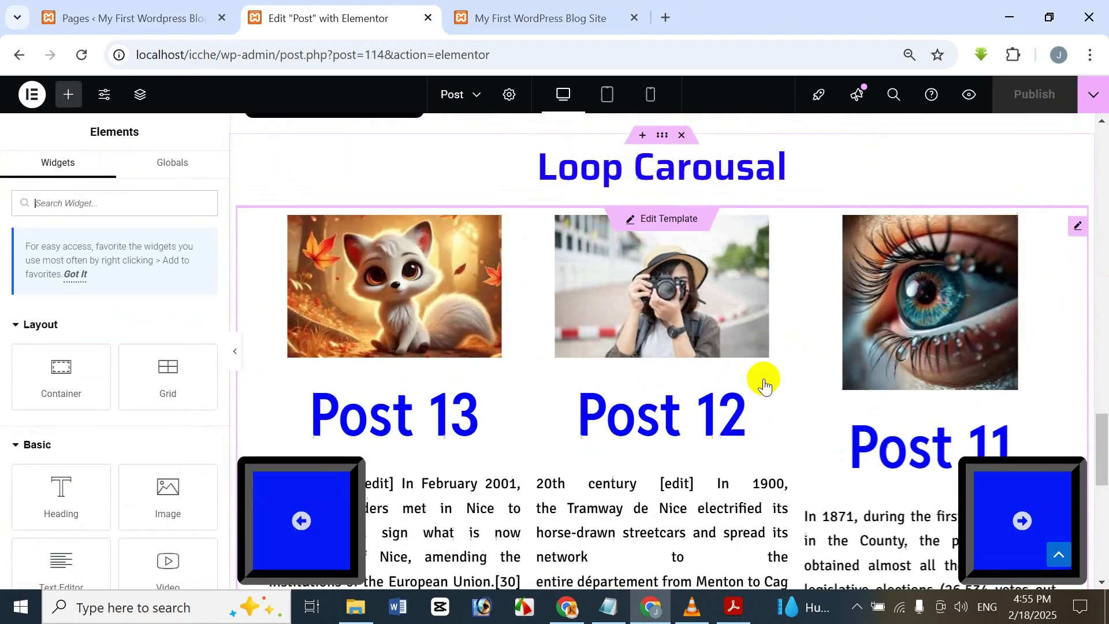
scroll(682, 364, "down", 3)
scroll(676, 358, "up", 2)
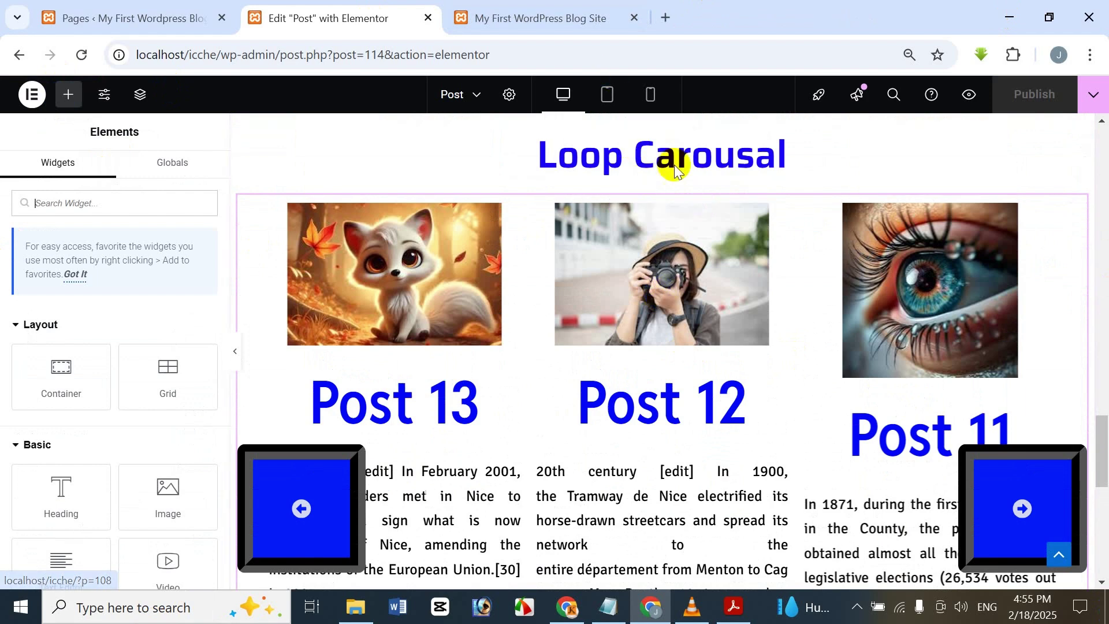